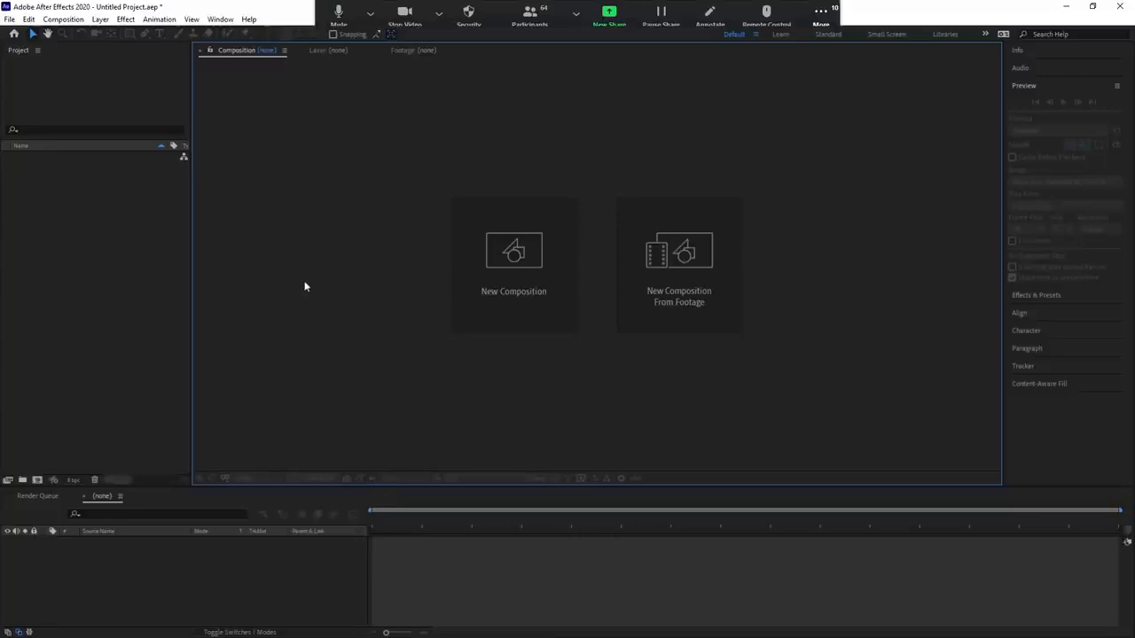
{"action": "left_click", "coordinate": [101, 249]}
{"action": "left_click", "coordinate": [355, 262]}
{"action": "left_click", "coordinate": [50, 193]}
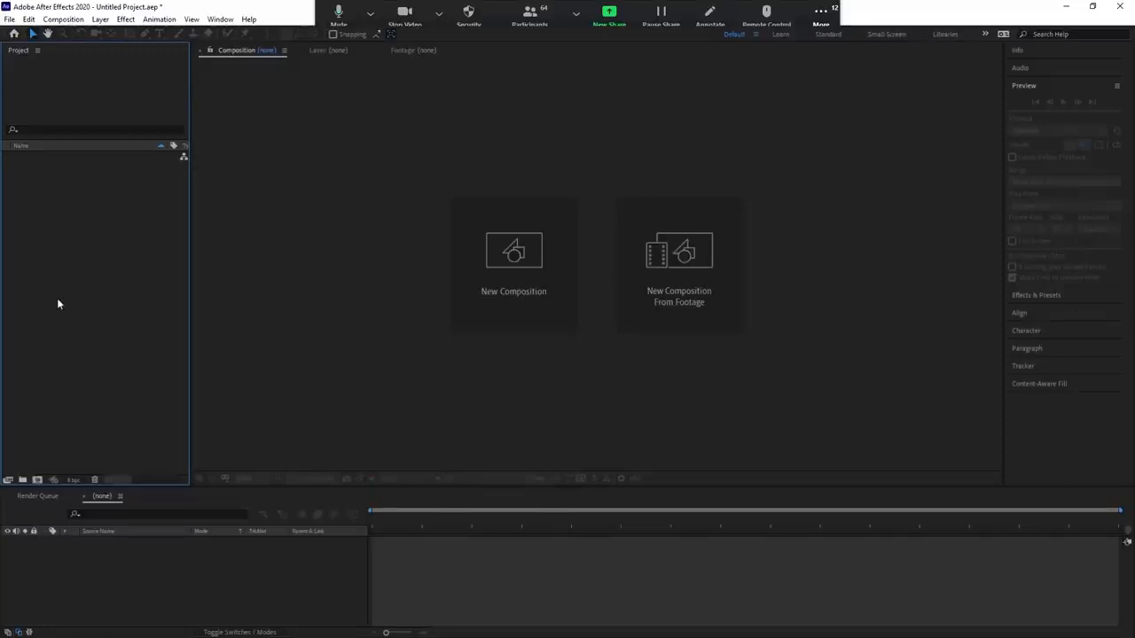
Import the FOR TRAINING FILES folder into the project and expand it to show its footage
{"action": "left_click", "coordinate": [9, 18]}
{"action": "left_click", "coordinate": [245, 183]}
{"action": "left_click", "coordinate": [751, 599]}
{"action": "double_click", "coordinate": [55, 257]}
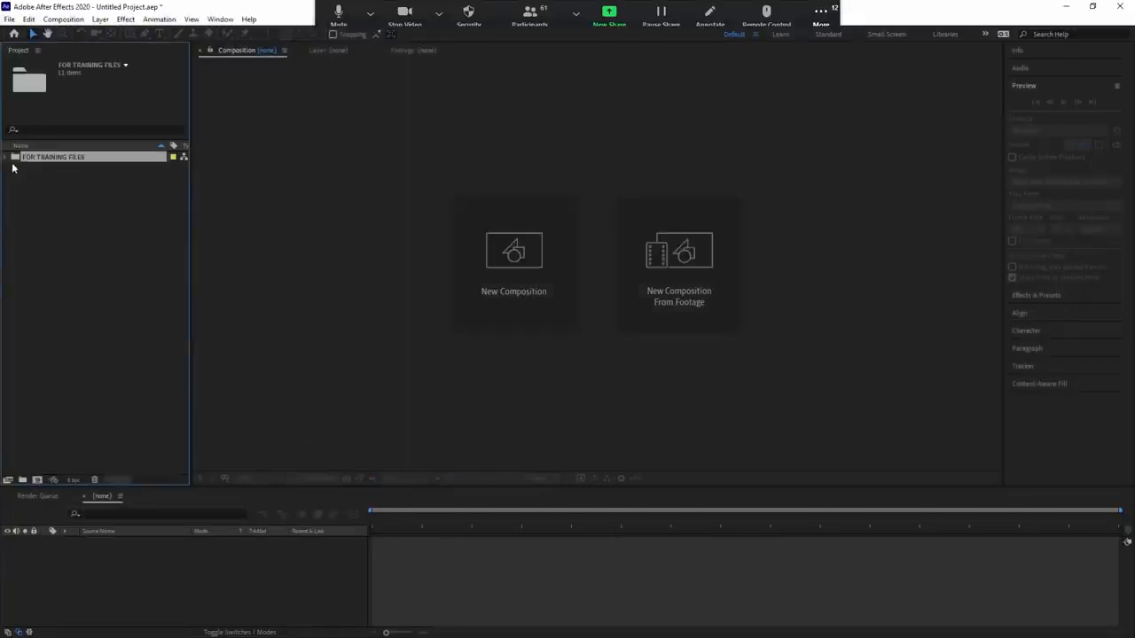
{"action": "left_click", "coordinate": [7, 157]}
{"action": "left_click", "coordinate": [93, 361]}
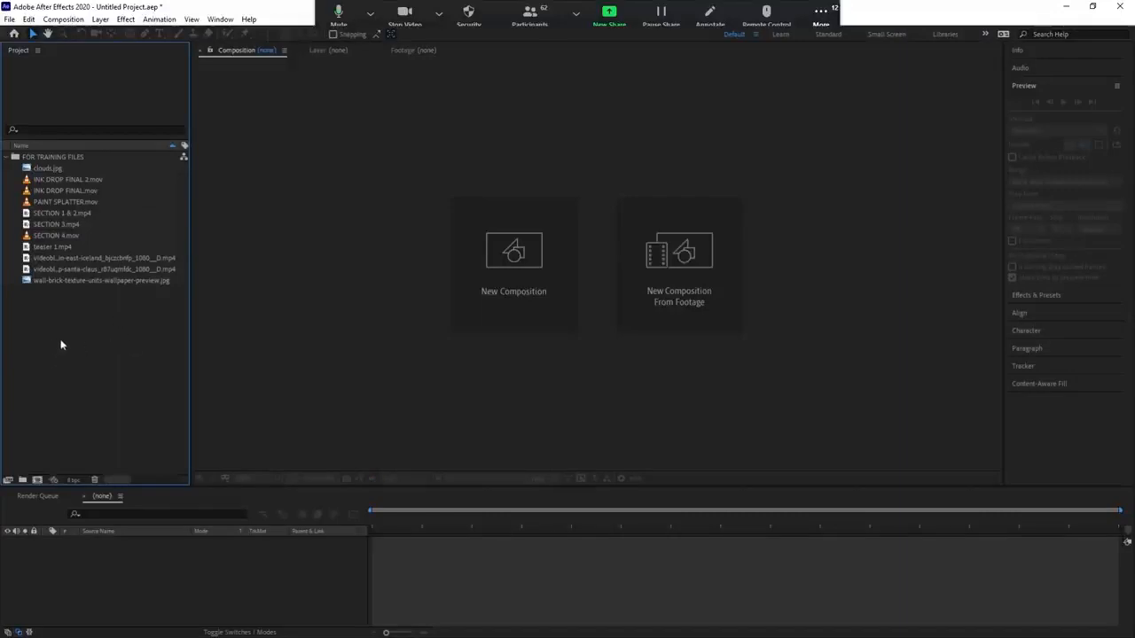
Create a new project folder named VIDEOS
{"action": "key", "text": "ctrl+alt+shift+n"}
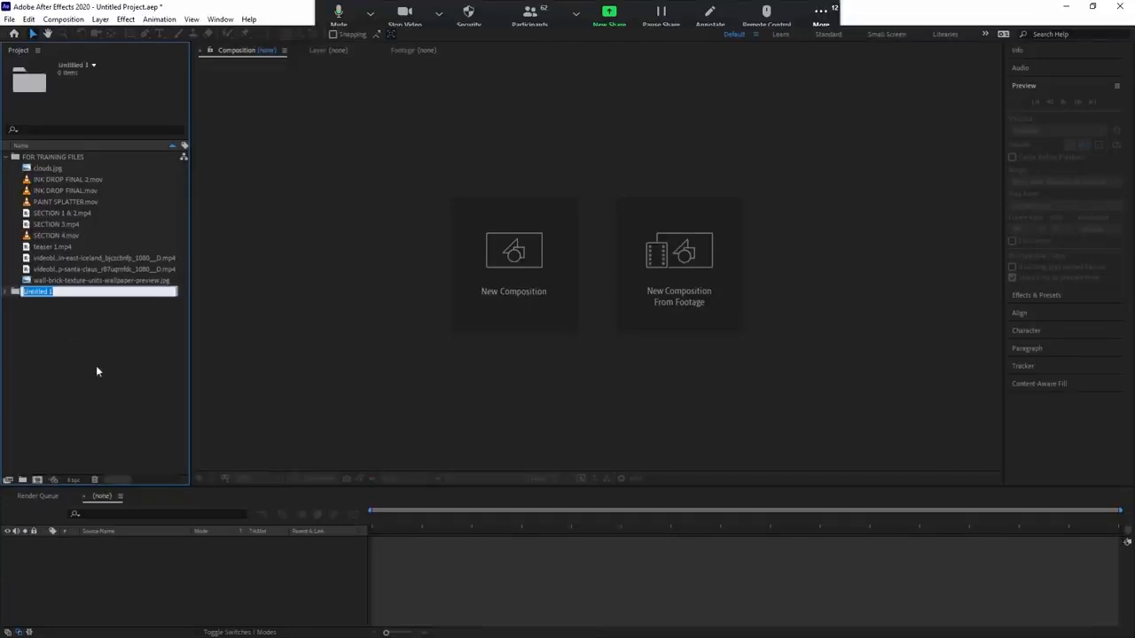
{"action": "type", "text": "V"}
{"action": "type", "text": "IDOES"}
{"action": "key", "text": "BackSpace"}
{"action": "key", "text": "BackSpace"}
{"action": "key", "text": "BackSpace"}
{"action": "type", "text": "EOS"}
{"action": "key", "text": "Return"}
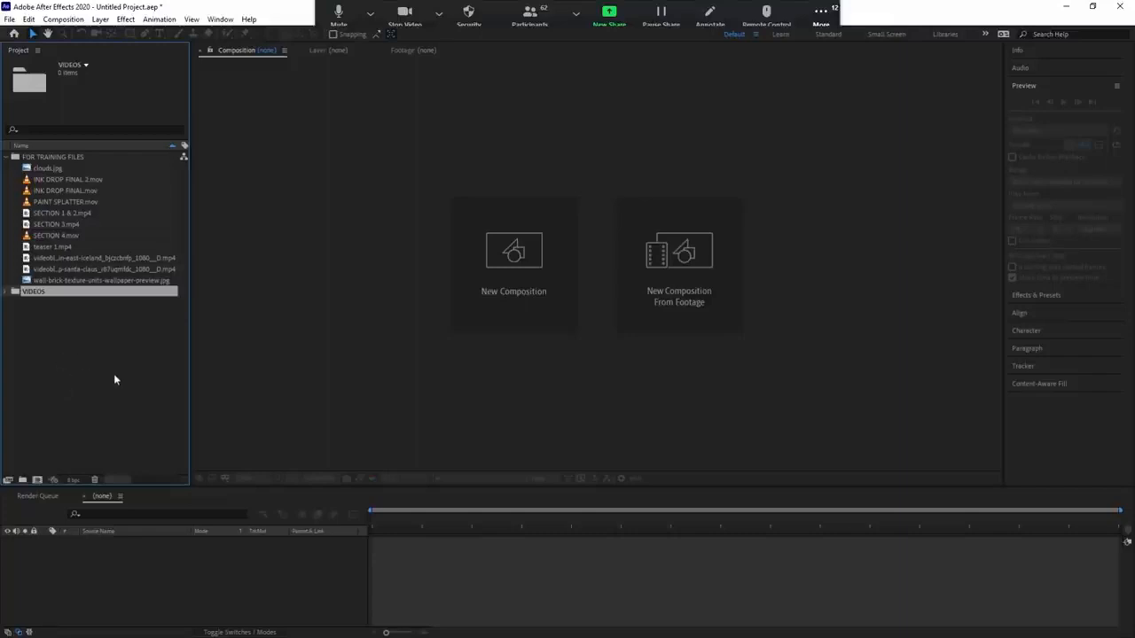
{"action": "left_click", "coordinate": [108, 382]}
Move all the .mov and .mp4 clips from FOR TRAINING FILES into the VIDEOS folder and collapse that folder
{"action": "left_click", "coordinate": [73, 181]}
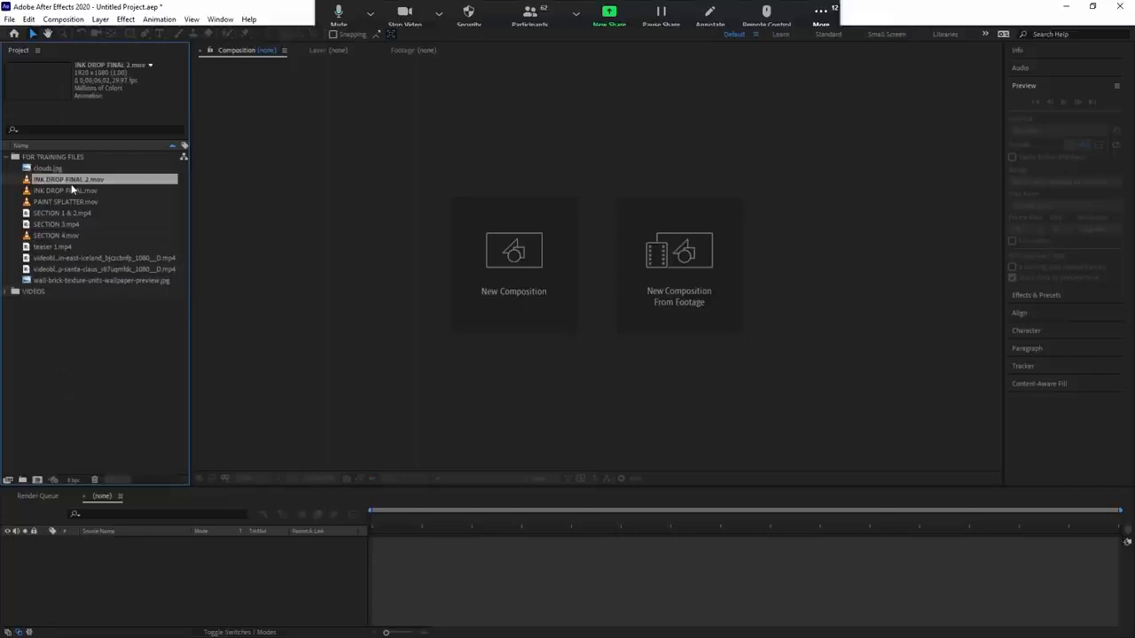
{"action": "left_click", "coordinate": [65, 191], "text": "shift"}
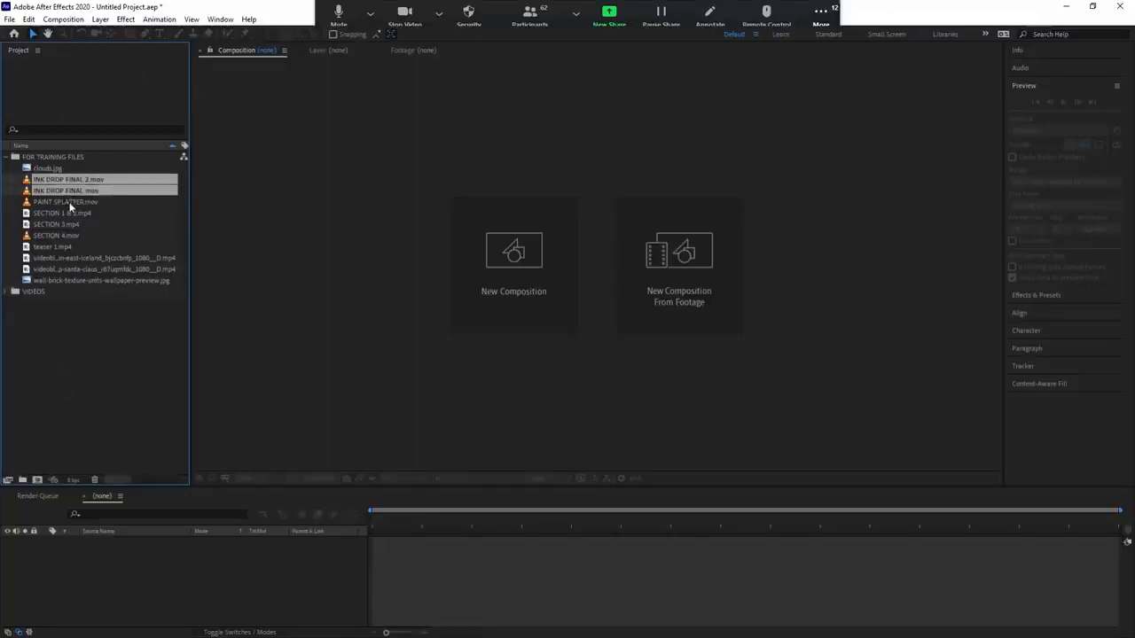
{"action": "left_click", "coordinate": [71, 203], "text": "shift"}
{"action": "left_click", "coordinate": [55, 214], "text": "shift"}
{"action": "left_click", "coordinate": [53, 226], "text": "shift"}
{"action": "left_click", "coordinate": [55, 236], "text": "shift"}
{"action": "left_click", "coordinate": [52, 246], "text": "shift"}
{"action": "left_click", "coordinate": [58, 257], "text": "shift"}
{"action": "left_click", "coordinate": [63, 269], "text": "shift"}
{"action": "left_click_drag", "start_coordinate": [54, 274], "coordinate": [36, 301]}
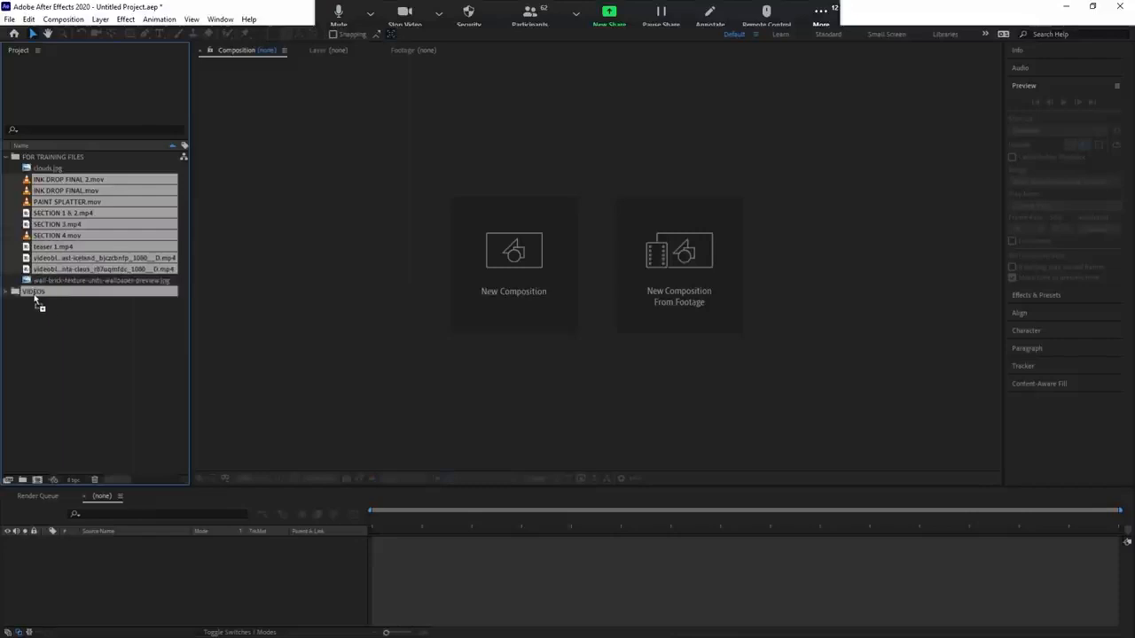
{"action": "left_click_drag", "start_coordinate": [34, 298], "coordinate": [33, 294]}
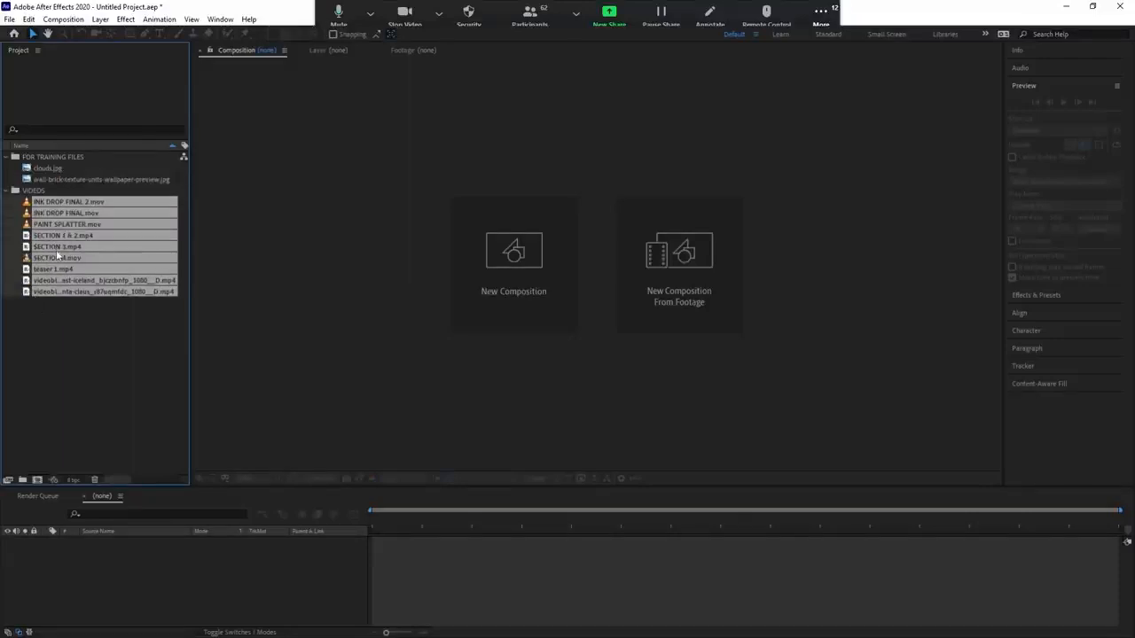
{"action": "left_click", "coordinate": [6, 190]}
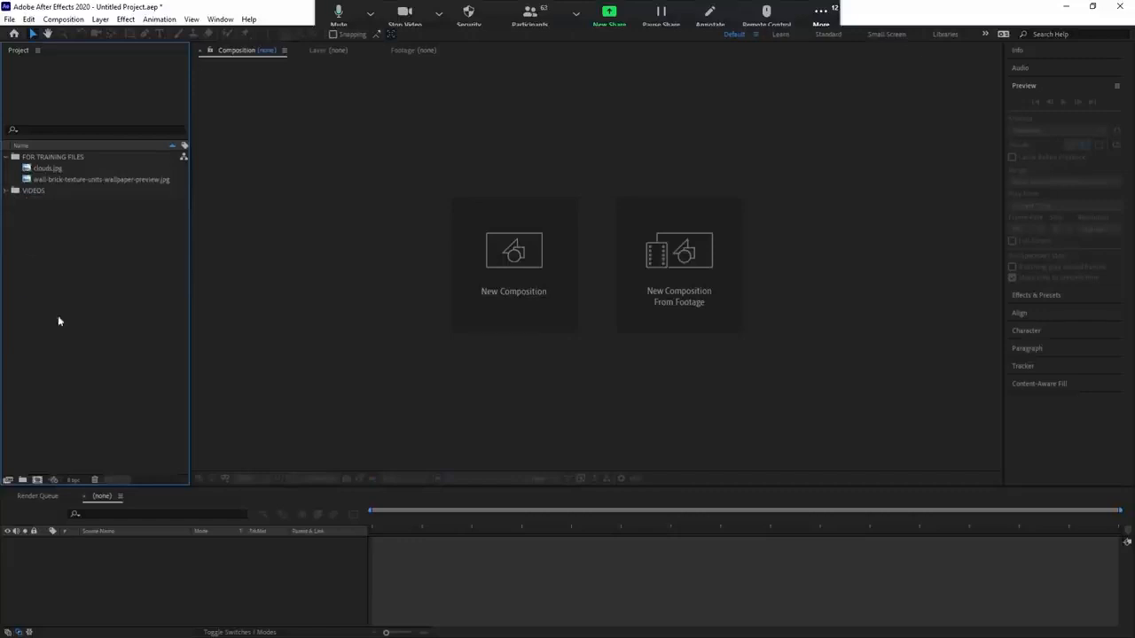
Create a new project folder named PICTURES
{"action": "left_click", "coordinate": [46, 168]}
{"action": "left_click", "coordinate": [94, 390]}
{"action": "key", "text": "ctrl+alt+shift+n"}
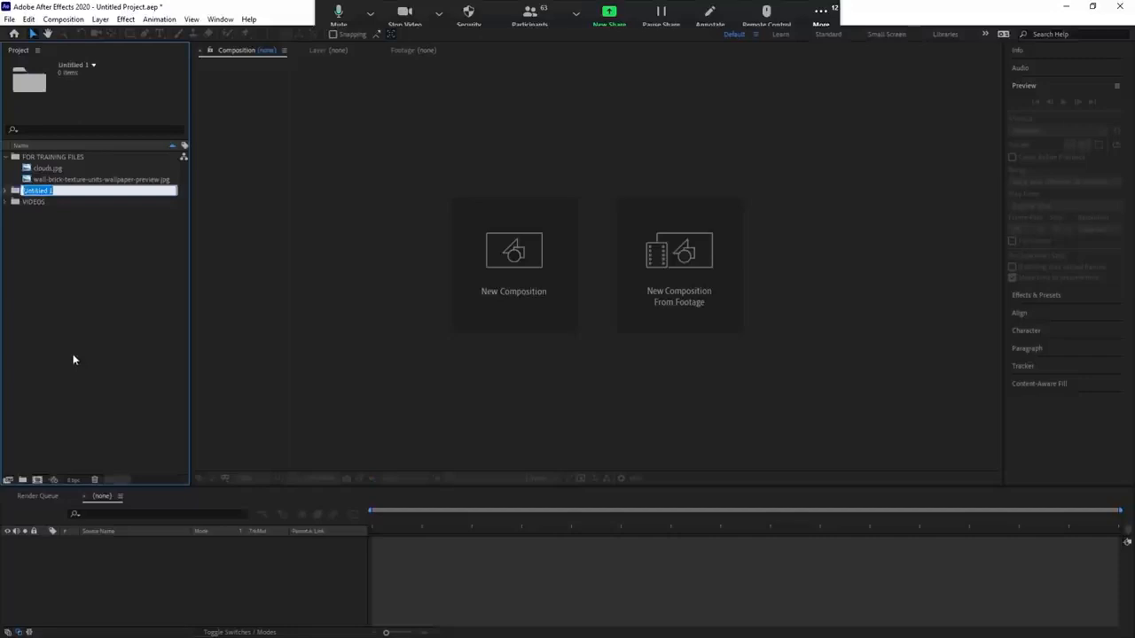
{"action": "type", "text": "PICTURES"}
{"action": "key", "text": "Return"}
Move clouds.jpg and the brick wall texture image into the PICTURES folder
{"action": "left_click", "coordinate": [48, 167]}
{"action": "left_click", "coordinate": [48, 180], "text": "shift"}
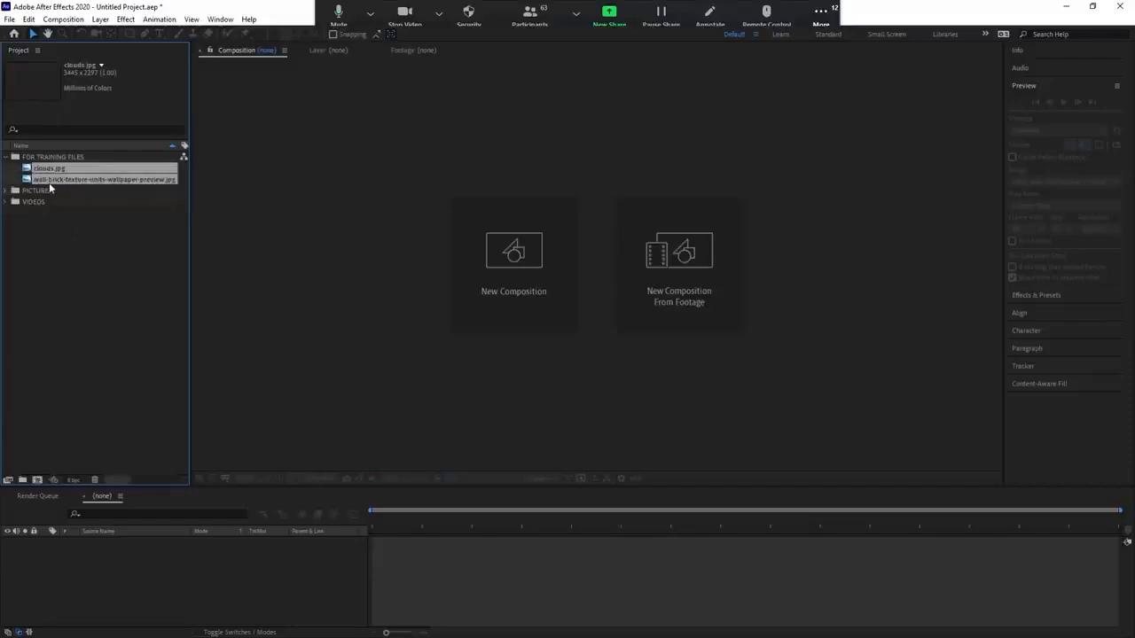
{"action": "left_click_drag", "start_coordinate": [49, 180], "coordinate": [50, 197]}
{"action": "left_click", "coordinate": [64, 275]}
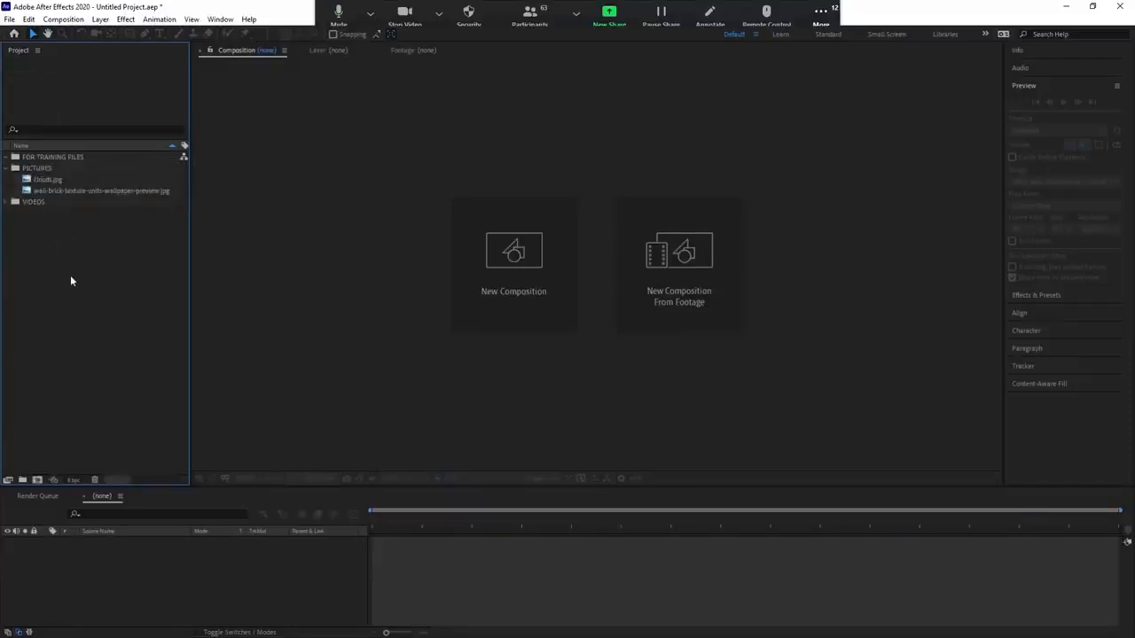
Expand the VIDEOS folder and examine the size, duration and frame rate of its individual clips
{"action": "left_click", "coordinate": [10, 202]}
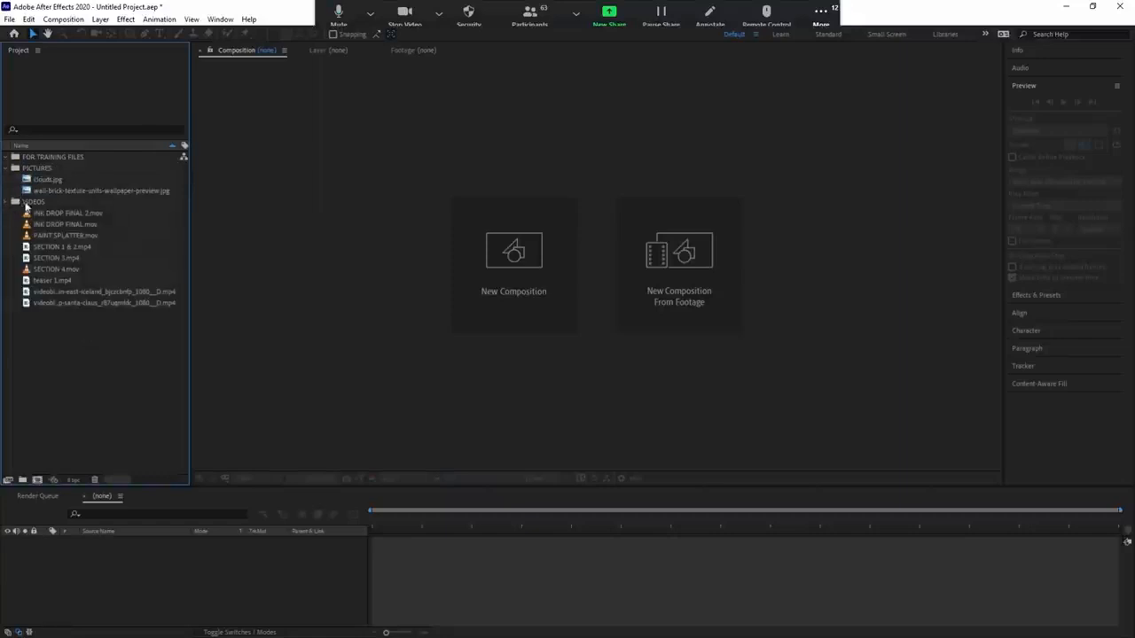
{"action": "left_click", "coordinate": [44, 225]}
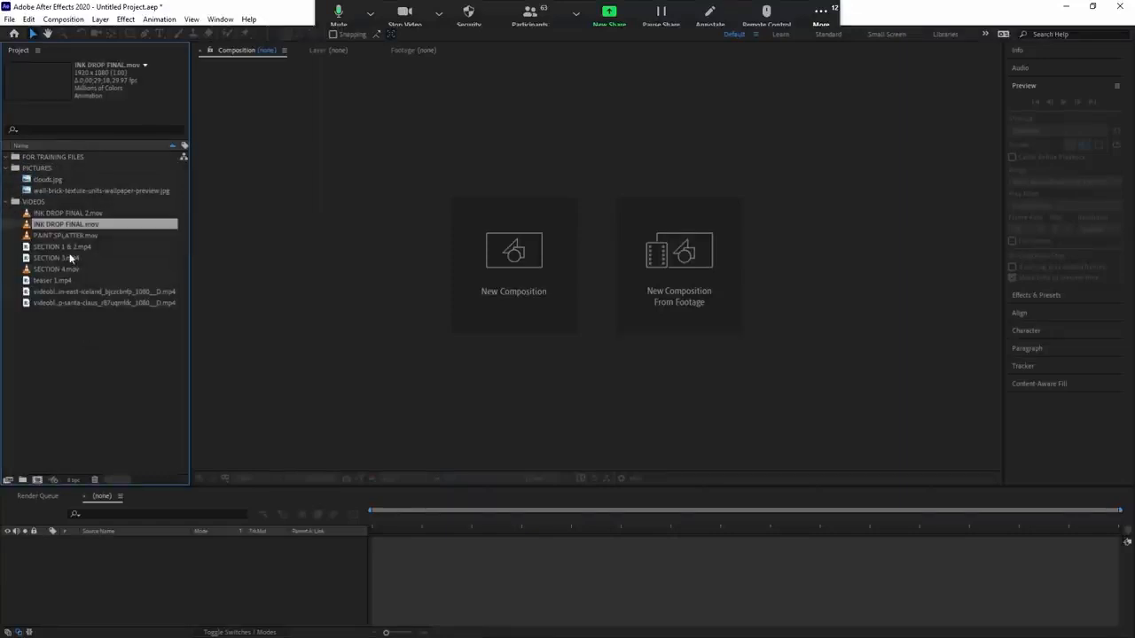
{"action": "left_click", "coordinate": [70, 250]}
{"action": "left_click", "coordinate": [57, 382]}
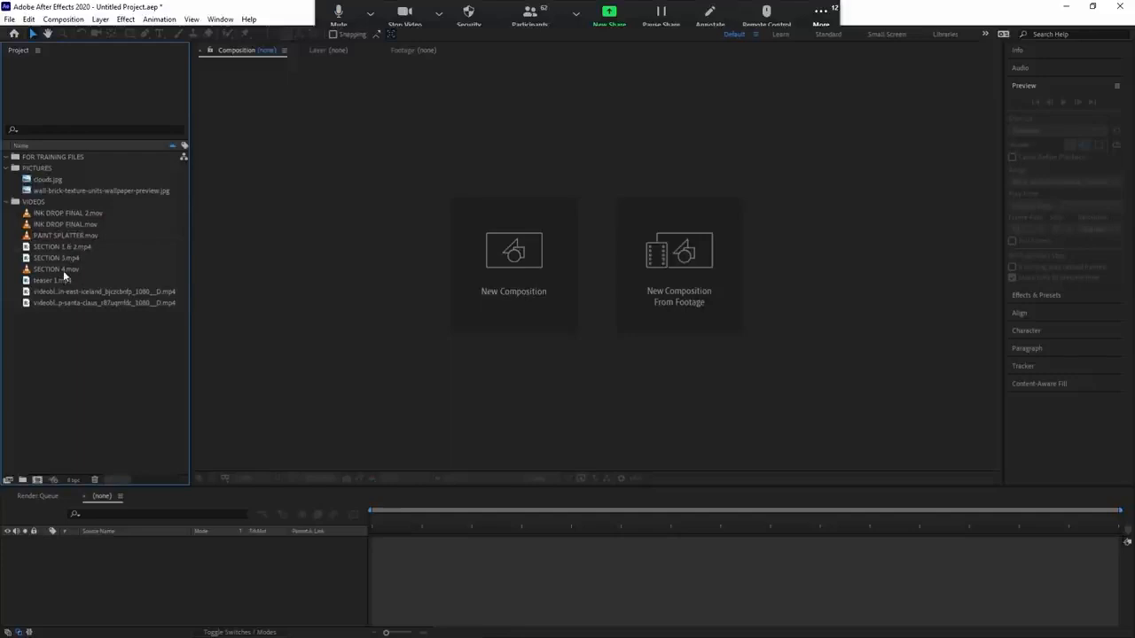
{"action": "left_click", "coordinate": [70, 246]}
{"action": "left_click", "coordinate": [69, 326]}
{"action": "left_click", "coordinate": [58, 257]}
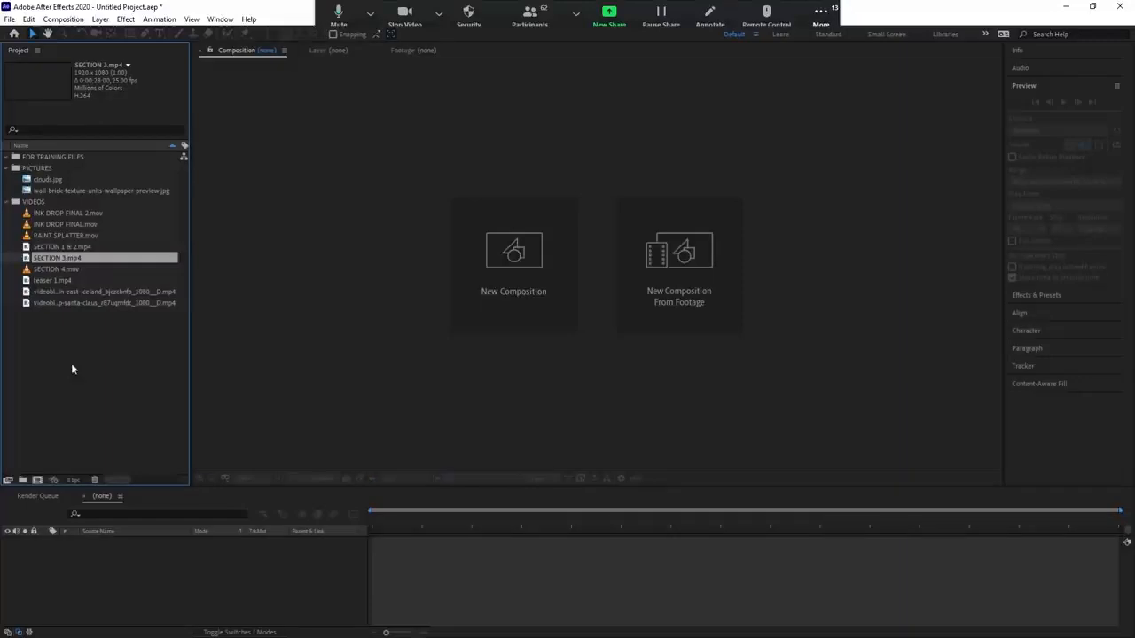
{"action": "left_click", "coordinate": [91, 292]}
{"action": "left_click", "coordinate": [46, 246]}
{"action": "left_click", "coordinate": [25, 376]}
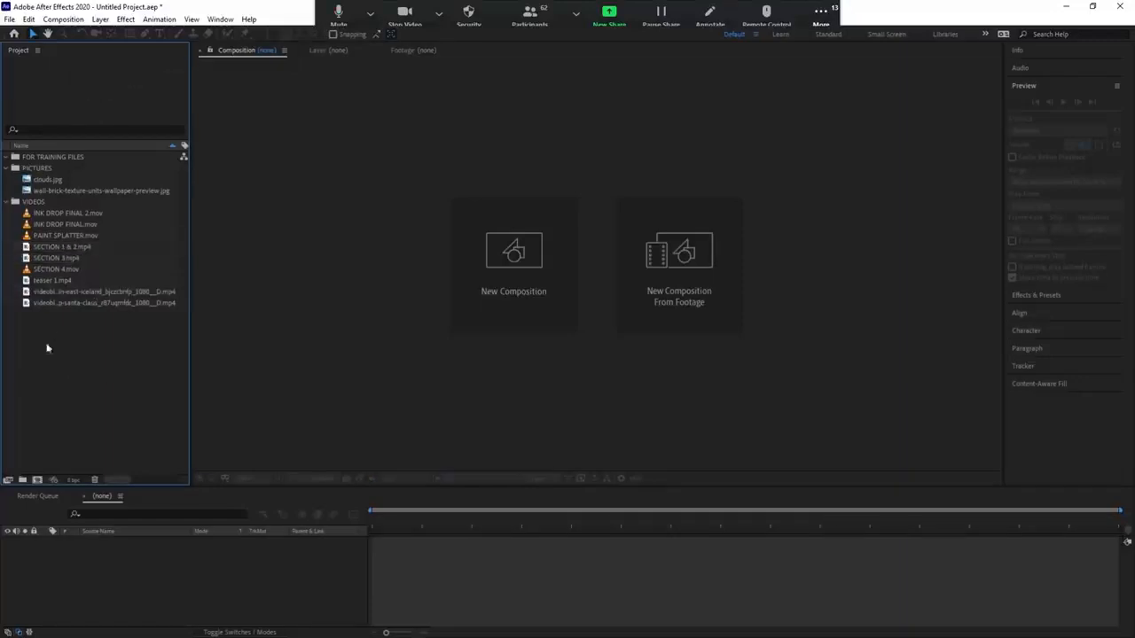
{"action": "left_click", "coordinate": [47, 249]}
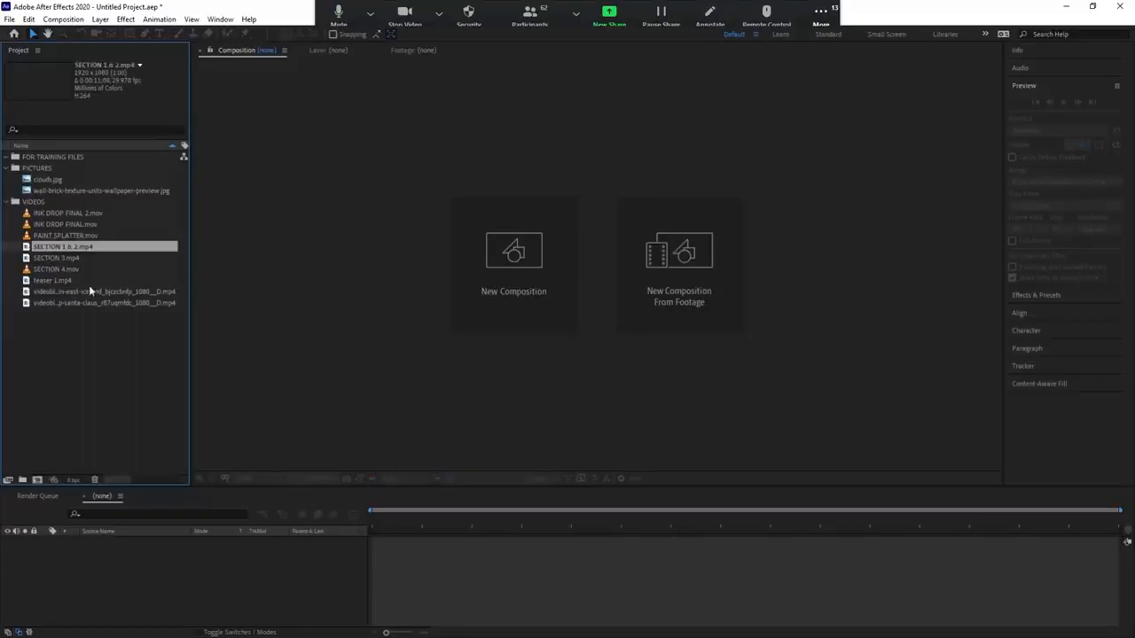
{"action": "left_click", "coordinate": [83, 227]}
{"action": "left_click", "coordinate": [62, 249]}
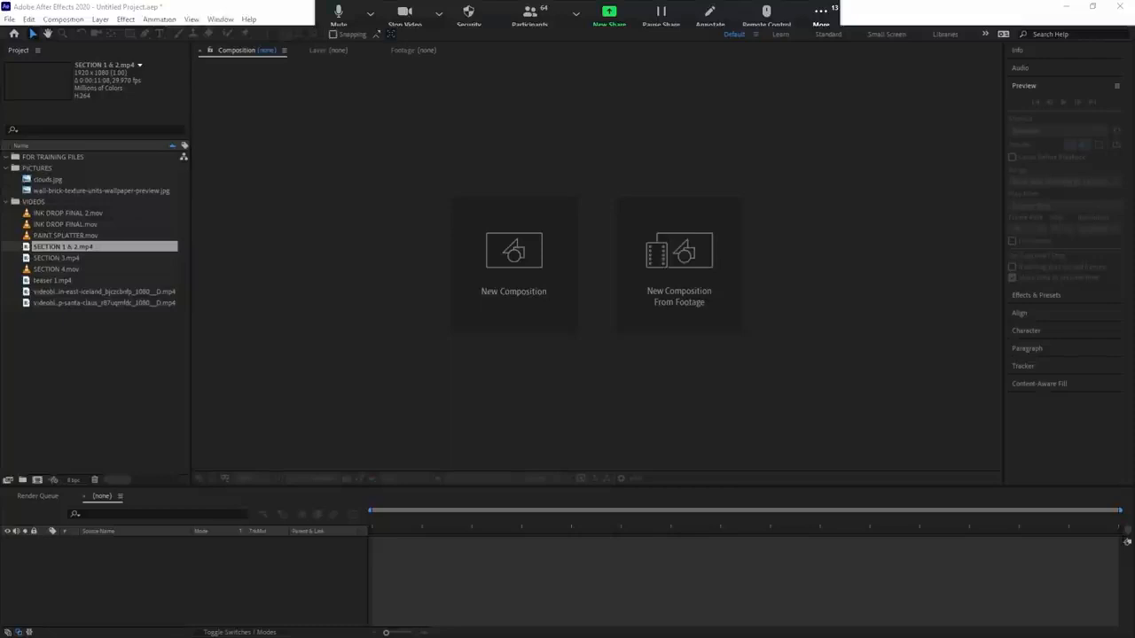
{"action": "left_click", "coordinate": [70, 377]}
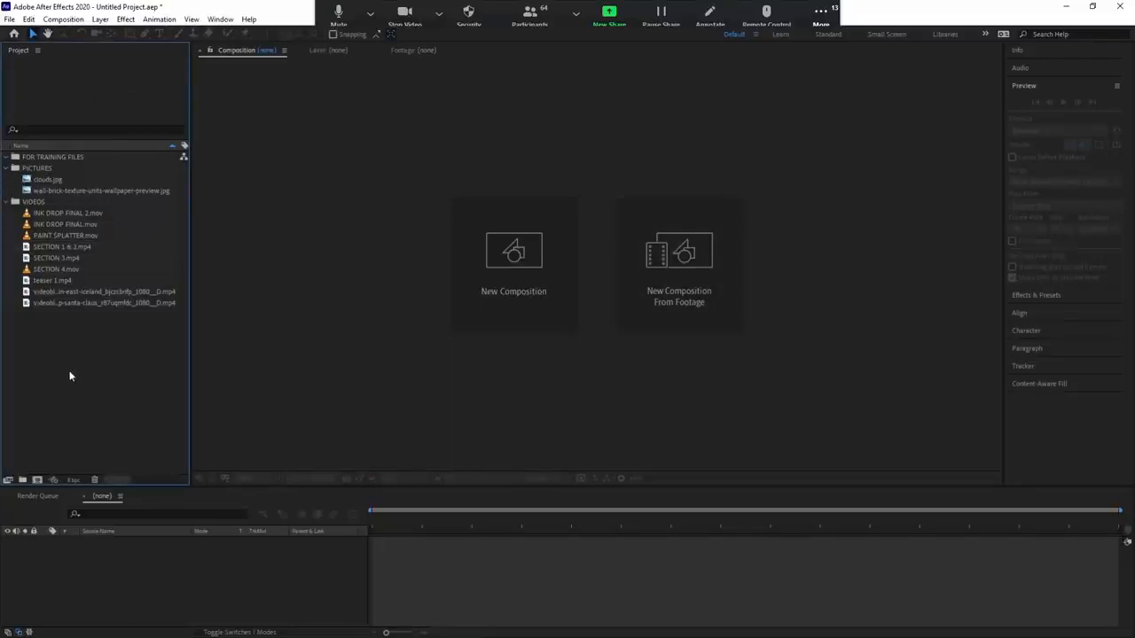
{"action": "left_click", "coordinate": [71, 246]}
{"action": "left_click", "coordinate": [46, 372]}
{"action": "left_click", "coordinate": [67, 294]}
{"action": "left_click", "coordinate": [62, 328]}
{"action": "left_click", "coordinate": [60, 303]}
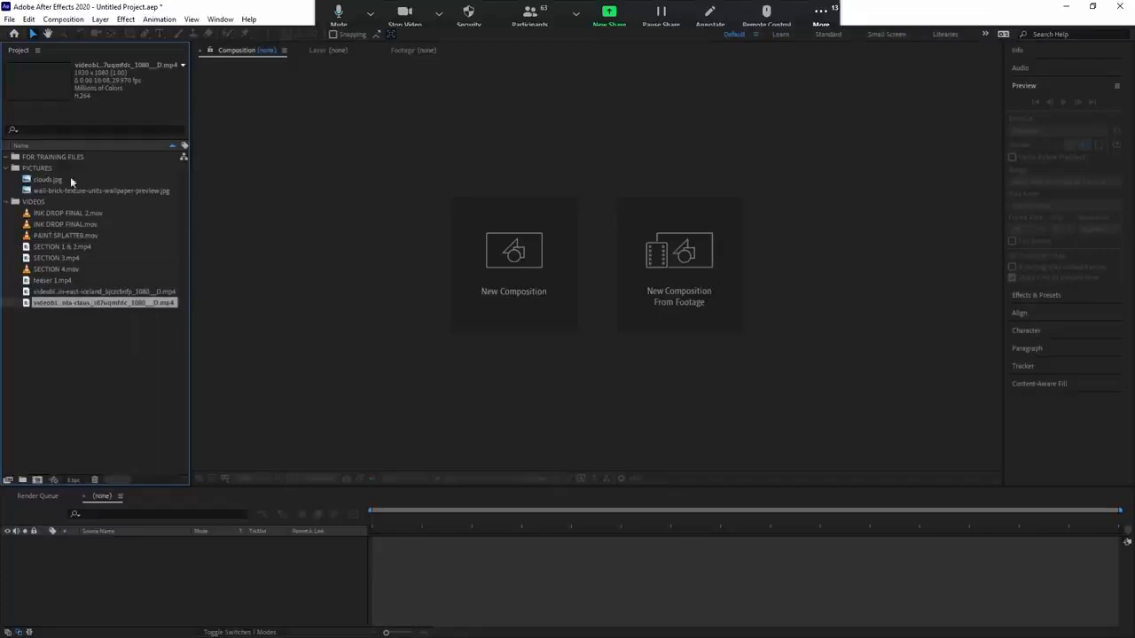
Create a composition named INTRODUCTION at 1920 x 1080, 29.97 fps, with a duration of 0;00;20;00
{"action": "left_click", "coordinate": [68, 20]}
{"action": "left_click", "coordinate": [93, 35]}
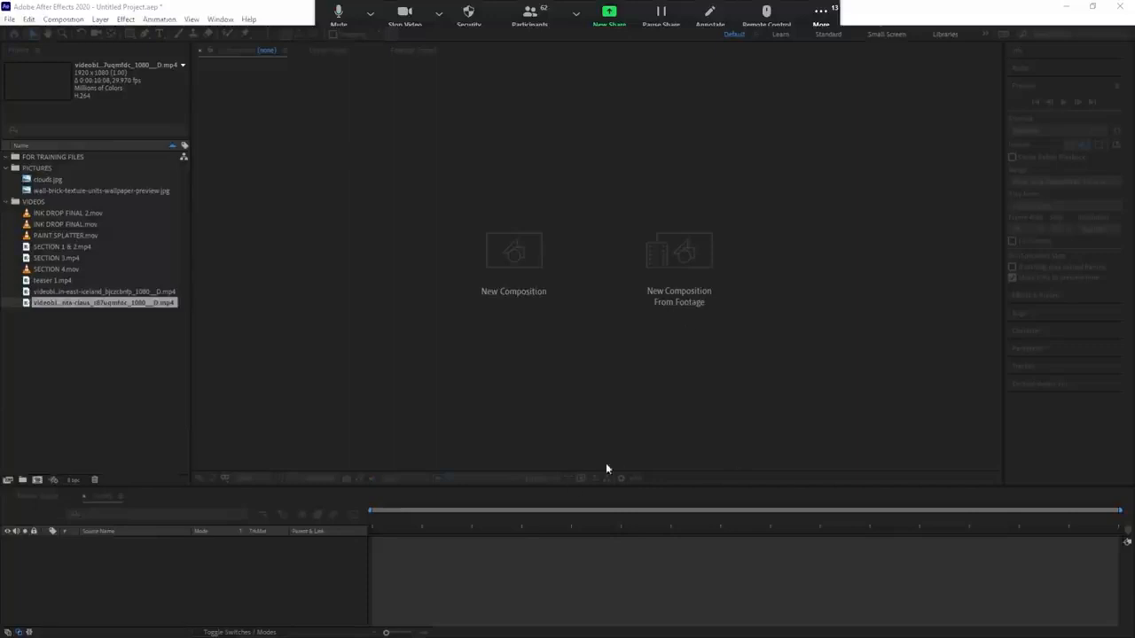
{"action": "left_click", "coordinate": [647, 466]}
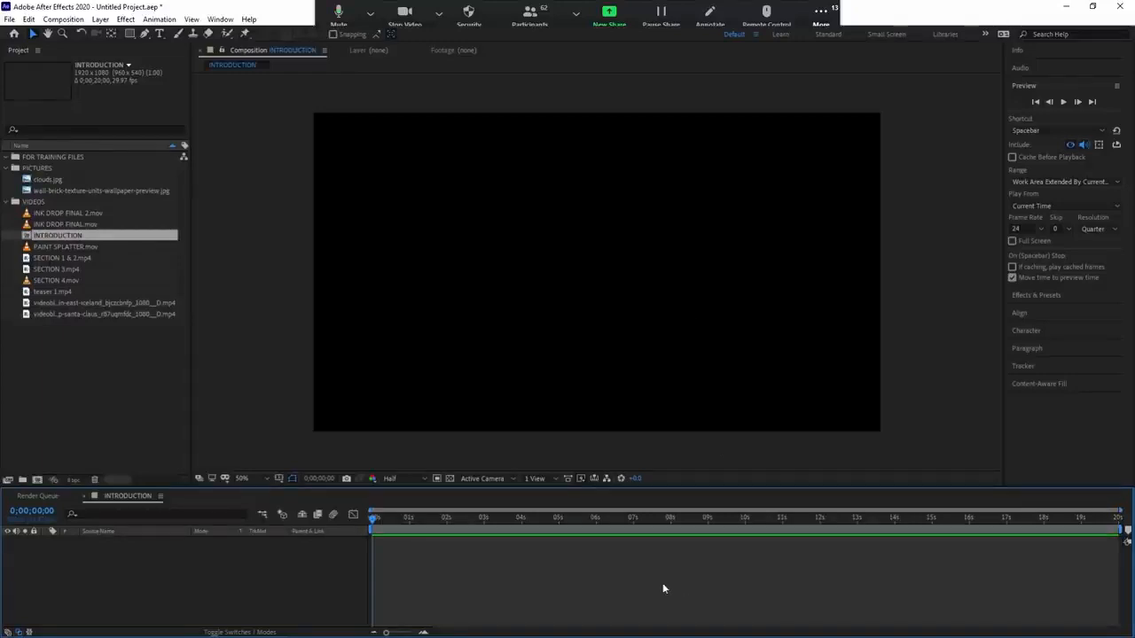
Add SECTION 1 & 2.mp4 to the INTRODUCTION timeline, starting at 0 s, and scrub through it to 0;00;05;26
{"action": "left_click", "coordinate": [67, 224]}
{"action": "left_click", "coordinate": [67, 214]}
{"action": "left_click", "coordinate": [64, 224]}
{"action": "left_click", "coordinate": [57, 256]}
{"action": "left_click", "coordinate": [63, 281]}
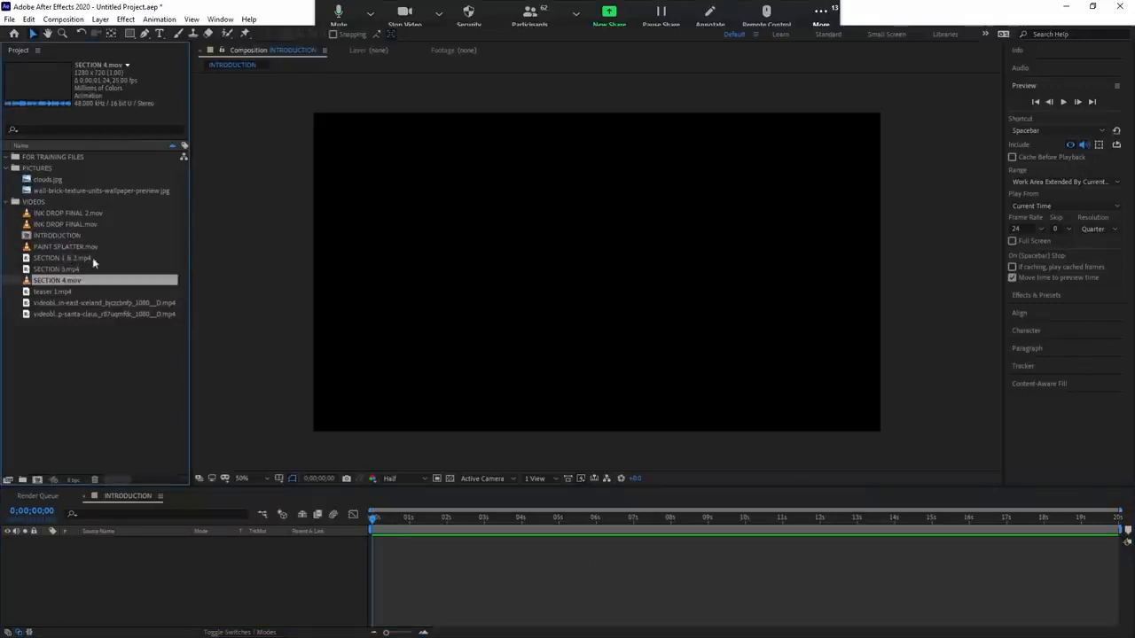
{"action": "left_click", "coordinate": [62, 257]}
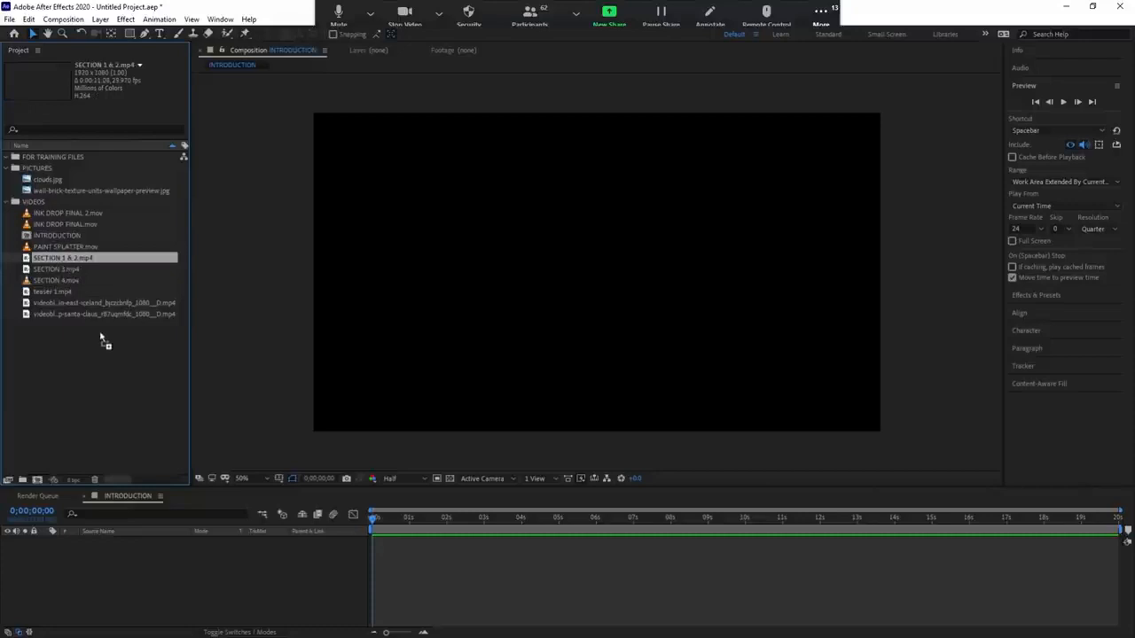
{"action": "left_click_drag", "start_coordinate": [52, 262], "coordinate": [494, 616]}
{"action": "left_click", "coordinate": [397, 520]}
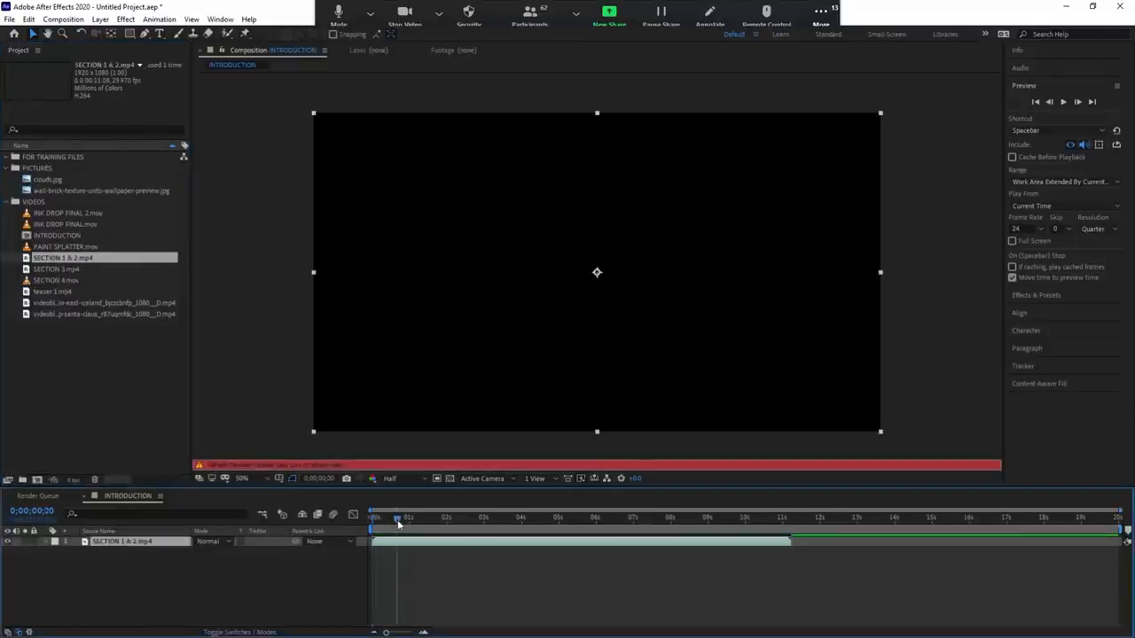
{"action": "left_click_drag", "start_coordinate": [400, 518], "coordinate": [592, 530]}
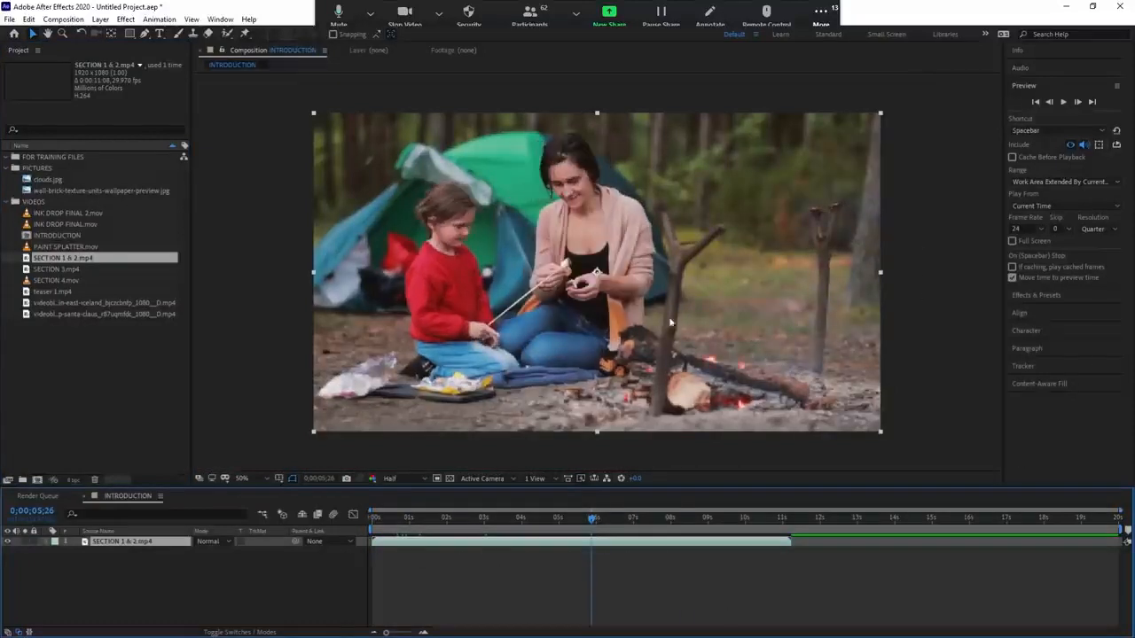
{"action": "left_click", "coordinate": [251, 190]}
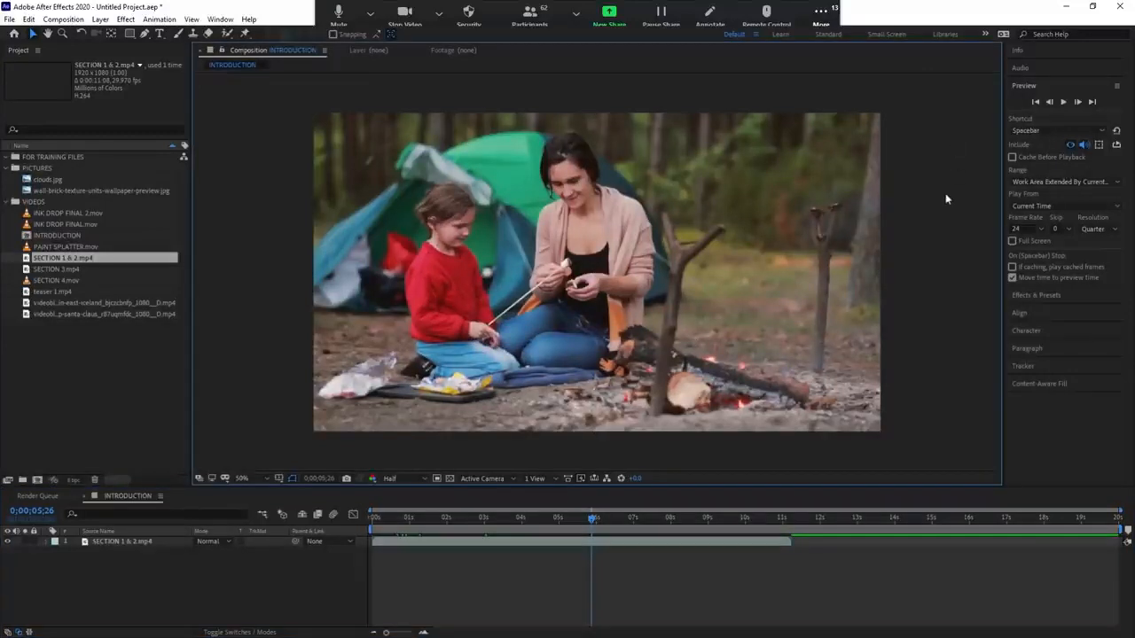
{"action": "key", "text": "ctrl+y"}
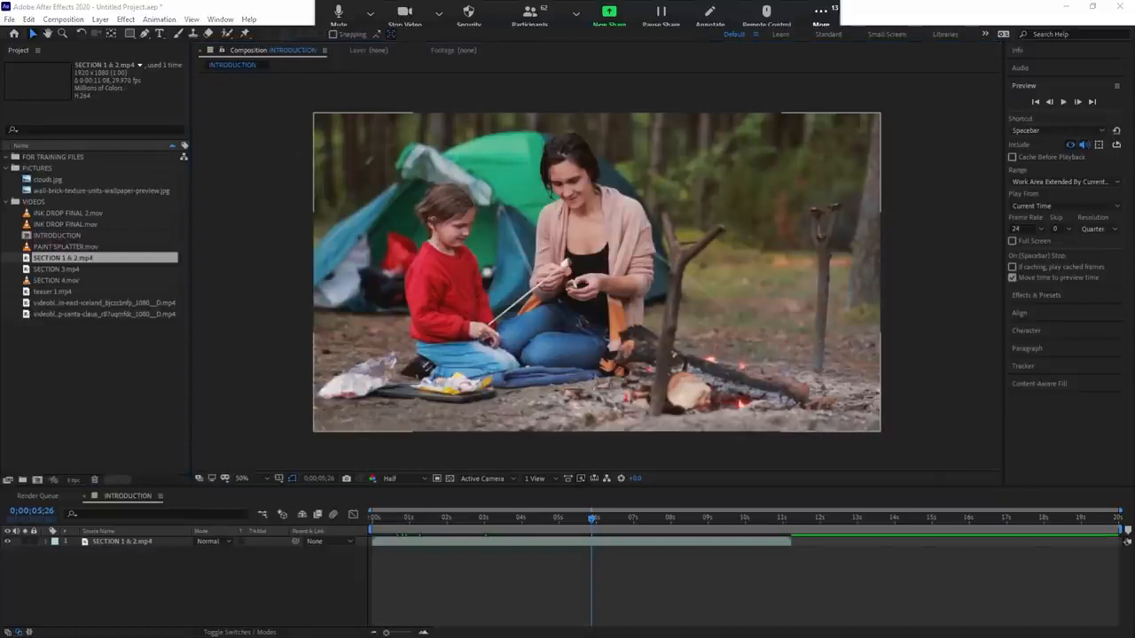
{"action": "key", "text": "Escape"}
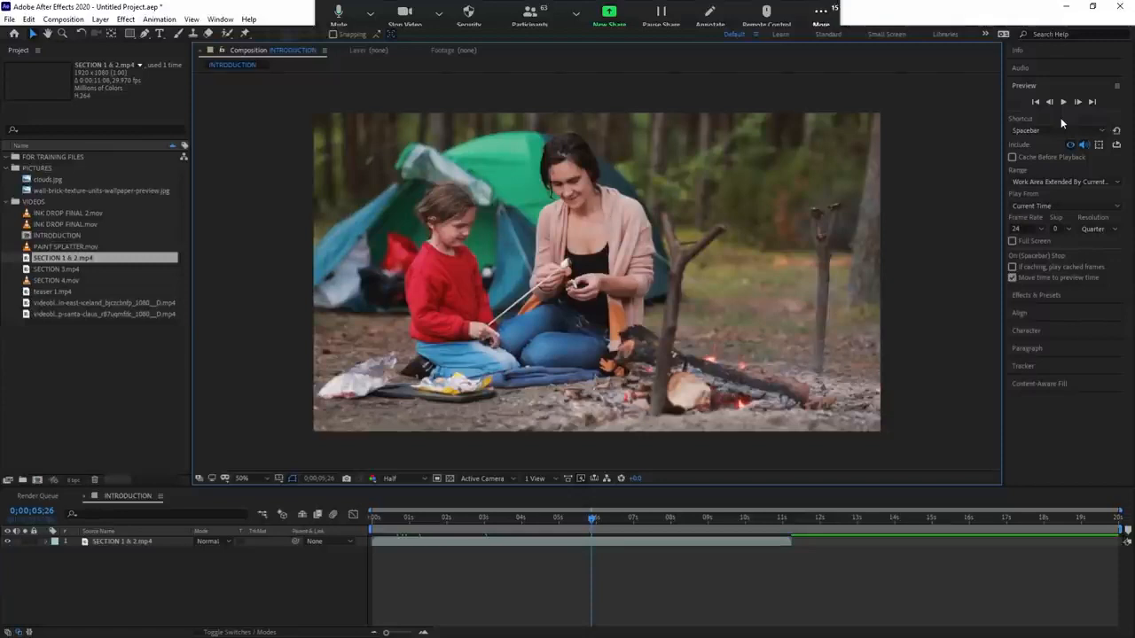
Scrub and play back the SECTION 1 & 2.mp4 clip in the timeline, ending with the time indicator at 0;00;03;29
{"action": "left_click_drag", "start_coordinate": [459, 518], "coordinate": [579, 528]}
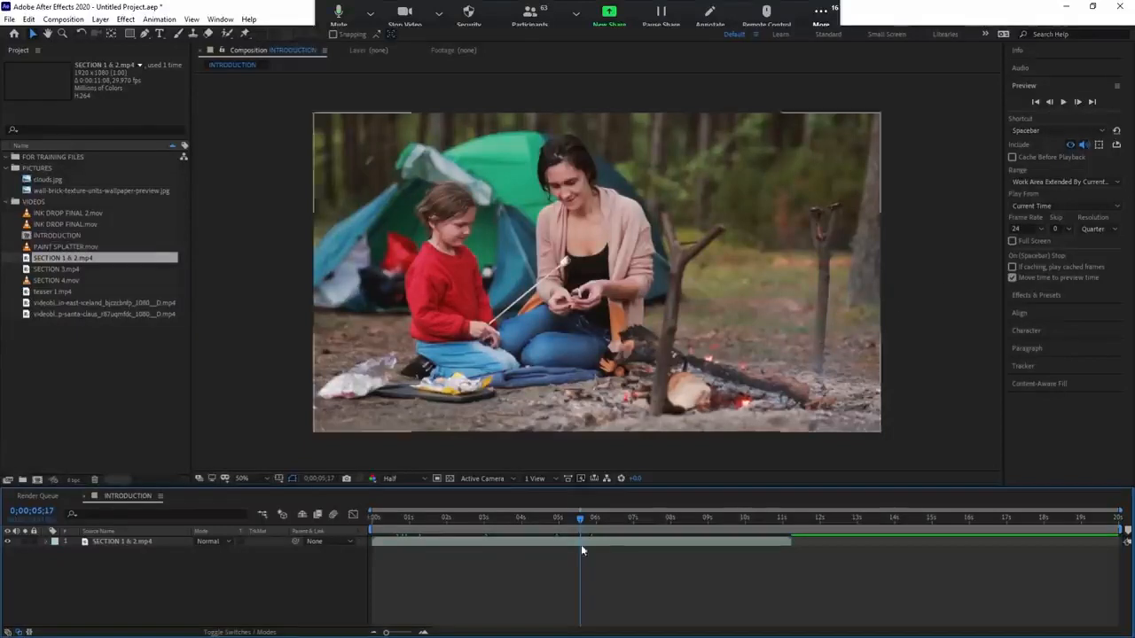
{"action": "left_click_drag", "start_coordinate": [580, 518], "coordinate": [513, 523]}
{"action": "left_click", "coordinate": [483, 519]}
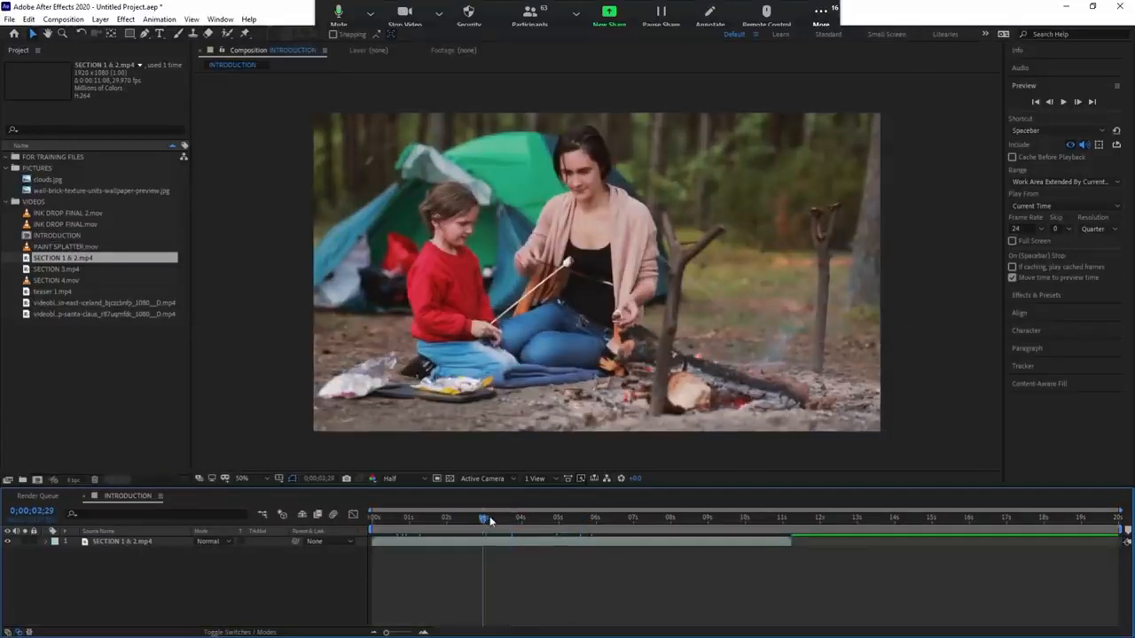
{"action": "key", "text": "space"}
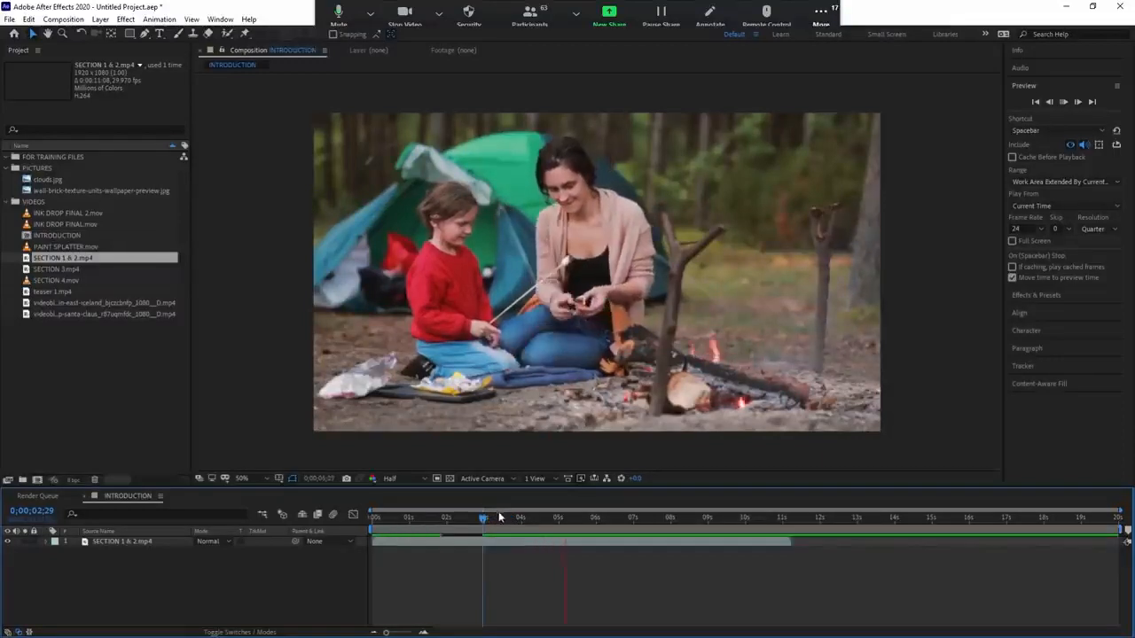
{"action": "mouse_move", "coordinate": [522, 524]}
{"action": "left_mouse_down"}
{"action": "mouse_move", "coordinate": [501, 520]}
{"action": "mouse_move", "coordinate": [552, 520]}
{"action": "mouse_move", "coordinate": [520, 523]}
{"action": "left_mouse_up"}
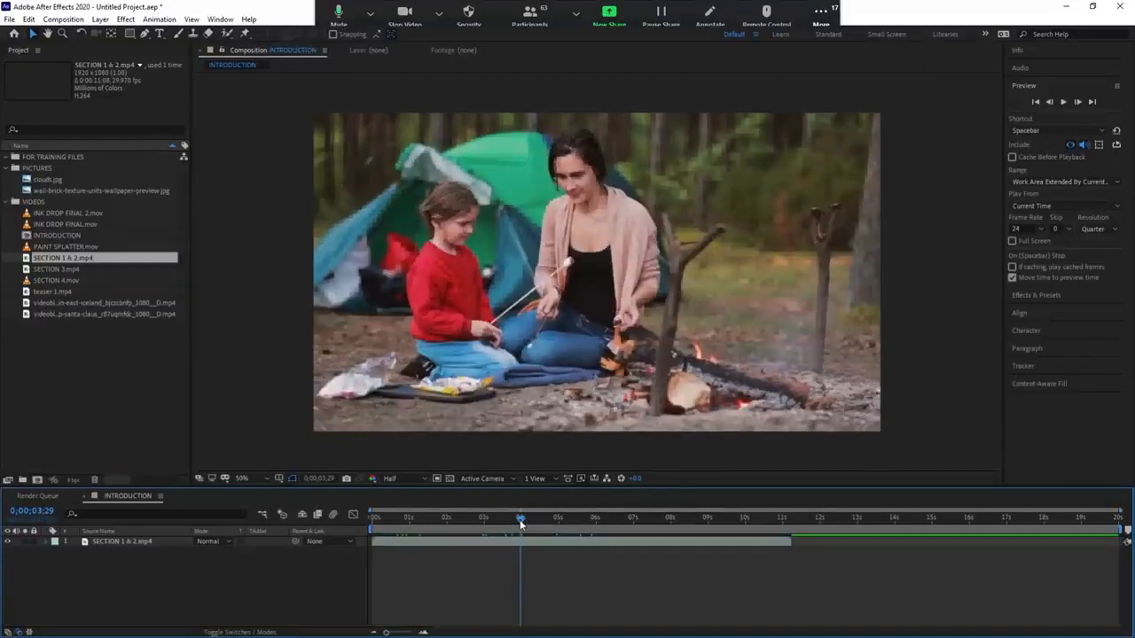
Play back the composition, try previewing it with Play From set to Start Of Range, and restore Play From to Current Time
{"action": "key", "text": "space"}
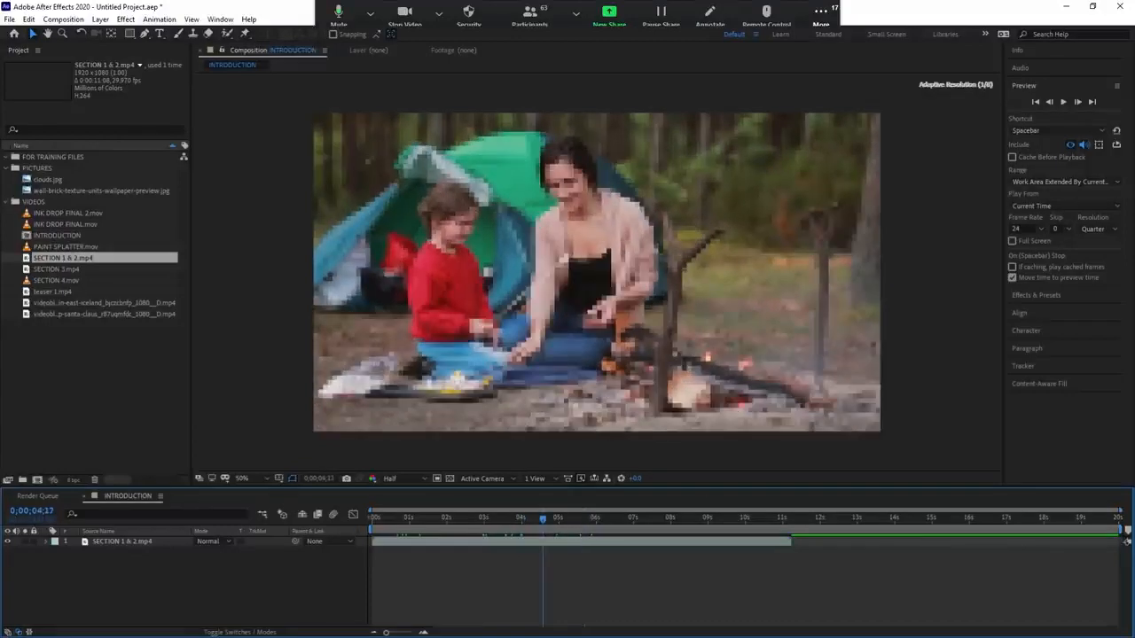
{"action": "left_click", "coordinate": [1052, 206]}
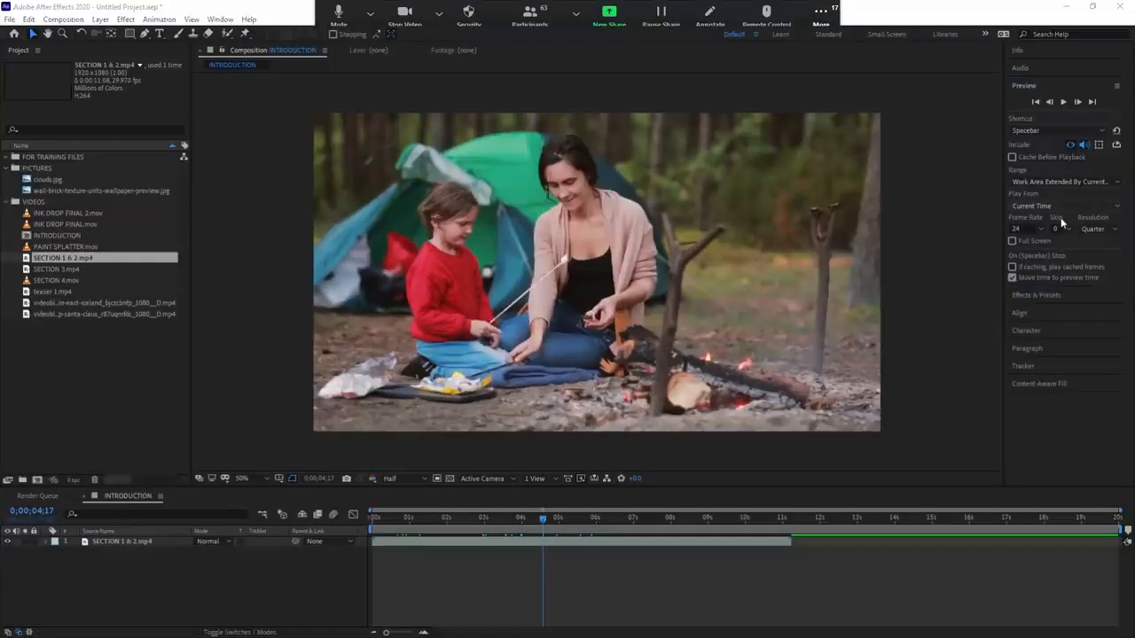
{"action": "left_click", "coordinate": [1062, 223]}
{"action": "key", "text": "space"}
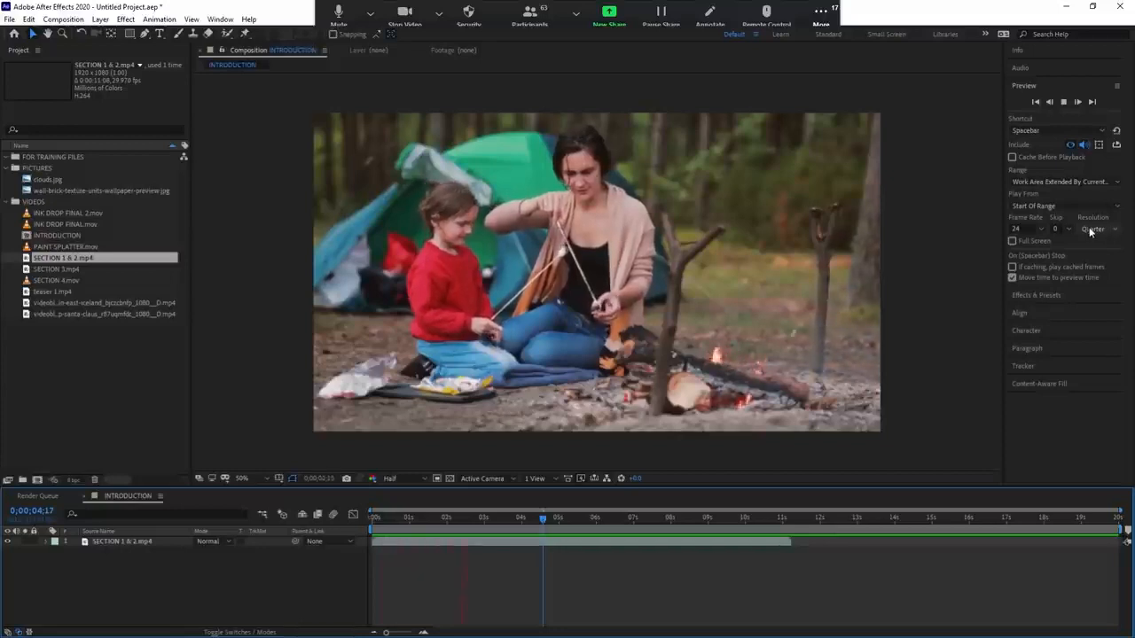
{"action": "left_click", "coordinate": [1054, 207]}
{"action": "left_click", "coordinate": [1044, 236]}
Scrub and play back the middle part of the SECTION 1 & 2.mp4 clip, ending with the time indicator at 0;00;07;07
{"action": "left_click", "coordinate": [606, 520]}
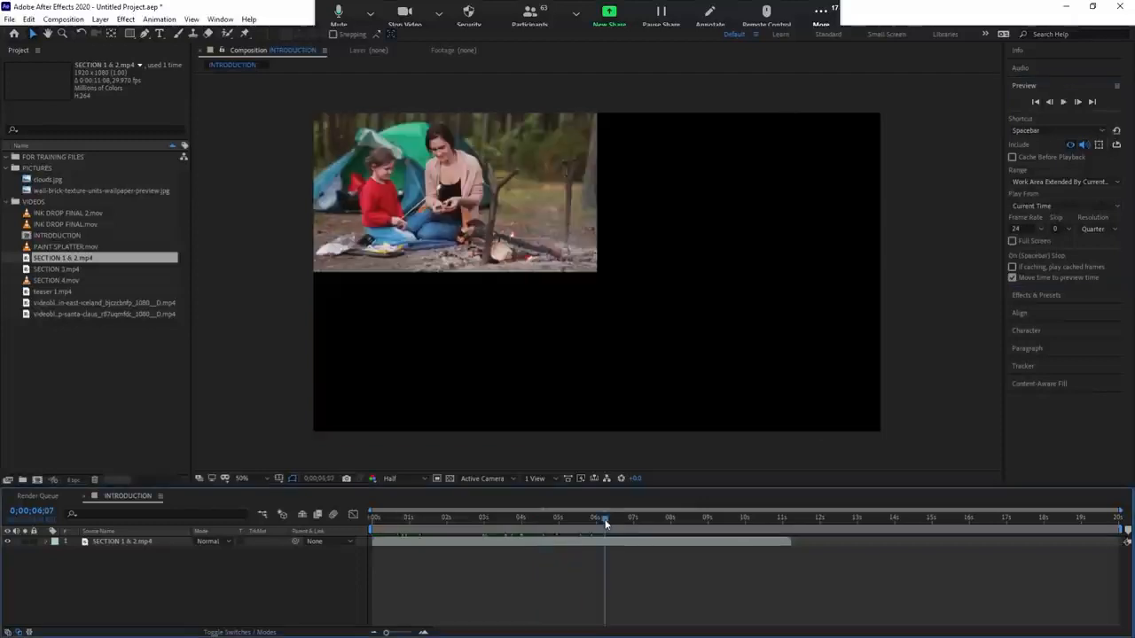
{"action": "left_click", "coordinate": [617, 521]}
{"action": "left_click_drag", "start_coordinate": [619, 528], "coordinate": [635, 528]}
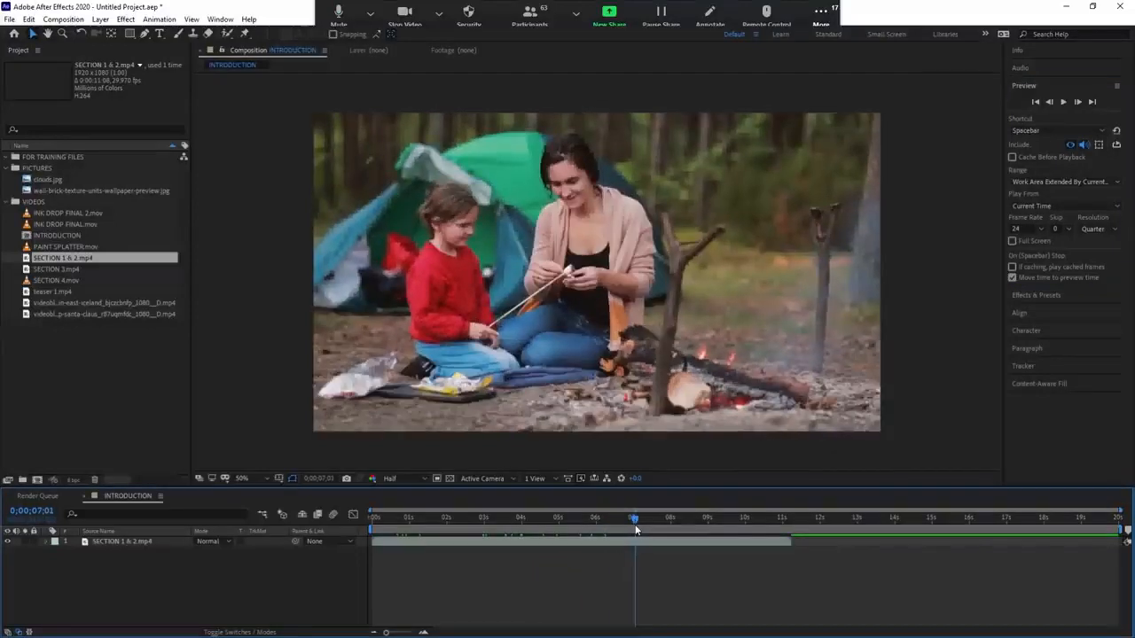
{"action": "key", "text": "space"}
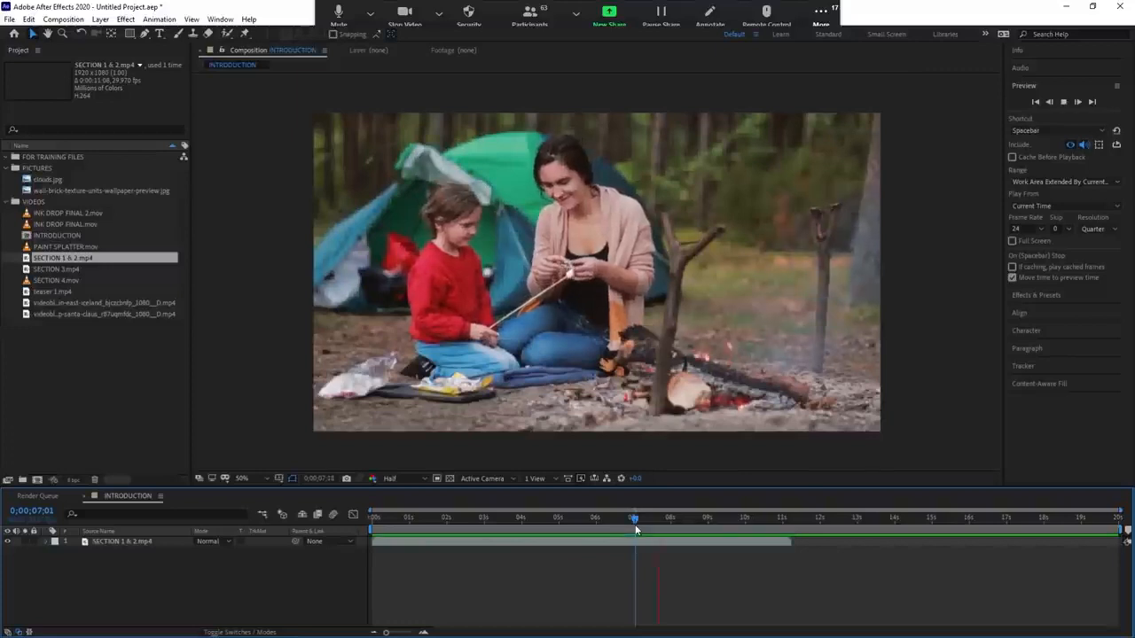
{"action": "left_click", "coordinate": [650, 523]}
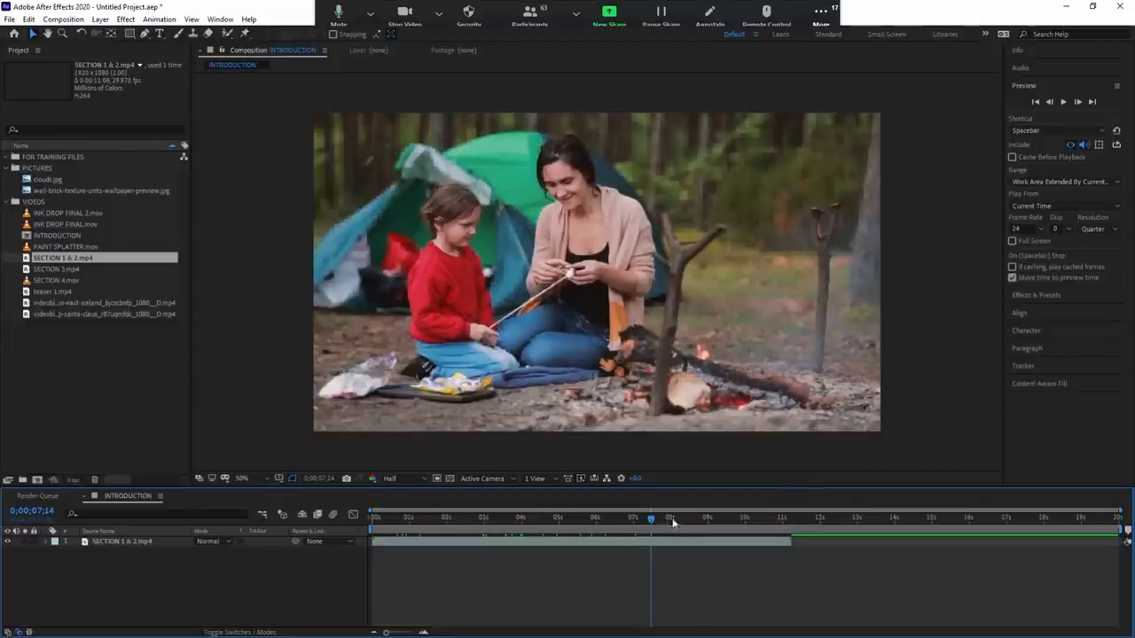
{"action": "left_click", "coordinate": [691, 523]}
{"action": "left_click_drag", "start_coordinate": [691, 525], "coordinate": [617, 523]}
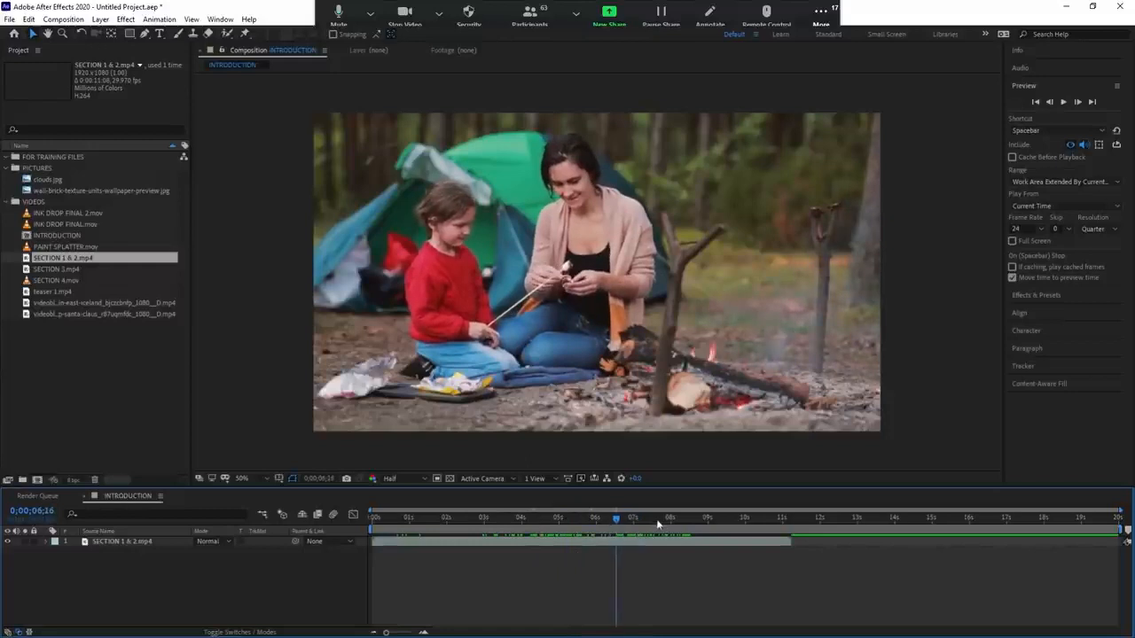
{"action": "left_click", "coordinate": [654, 522]}
{"action": "left_click_drag", "start_coordinate": [653, 522], "coordinate": [643, 524]}
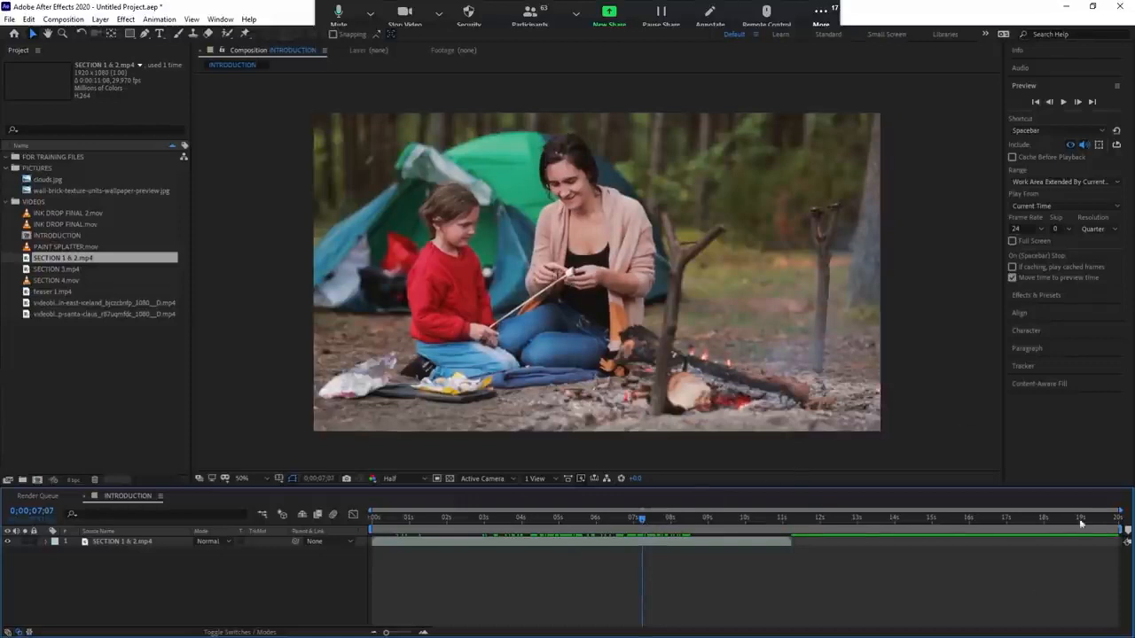
Try a preview frame rate of 59.94 by playing back from 0;00;03;13, and return the preview frame rate to 24
{"action": "left_click", "coordinate": [1036, 229]}
{"action": "left_click", "coordinate": [1040, 229]}
{"action": "left_click", "coordinate": [1023, 328]}
{"action": "left_click", "coordinate": [500, 523]}
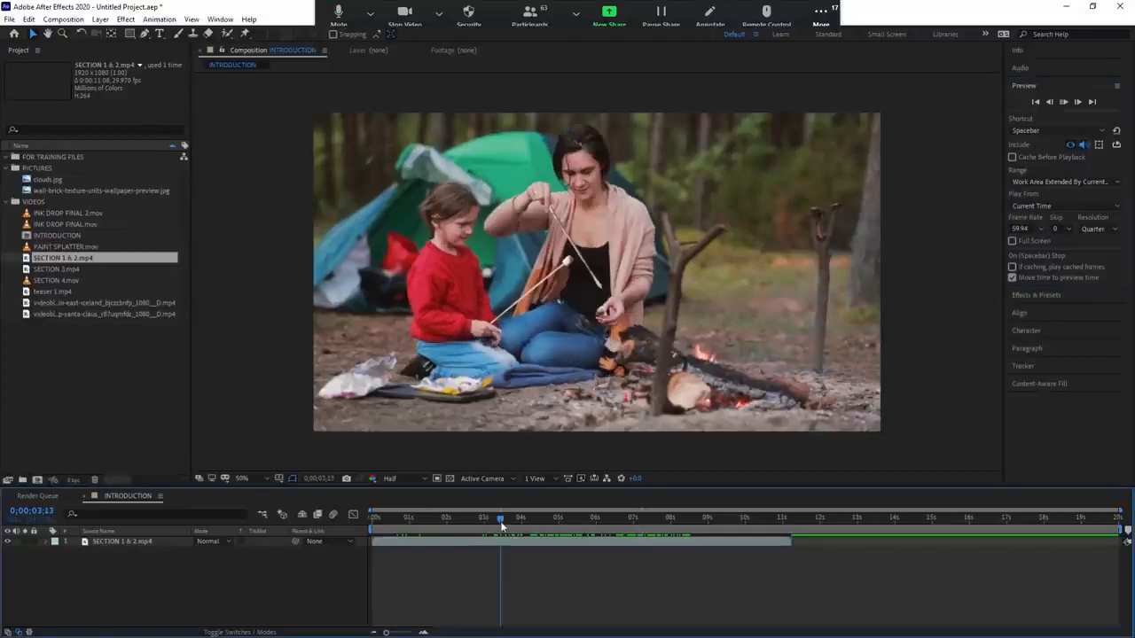
{"action": "key", "text": "space"}
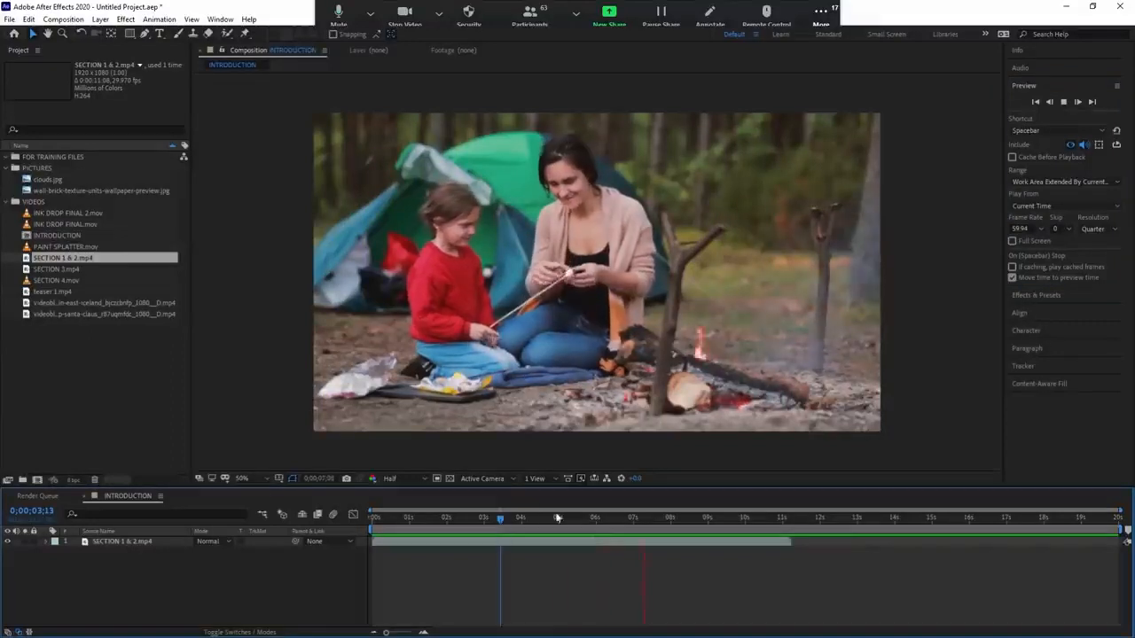
{"action": "left_click", "coordinate": [509, 524]}
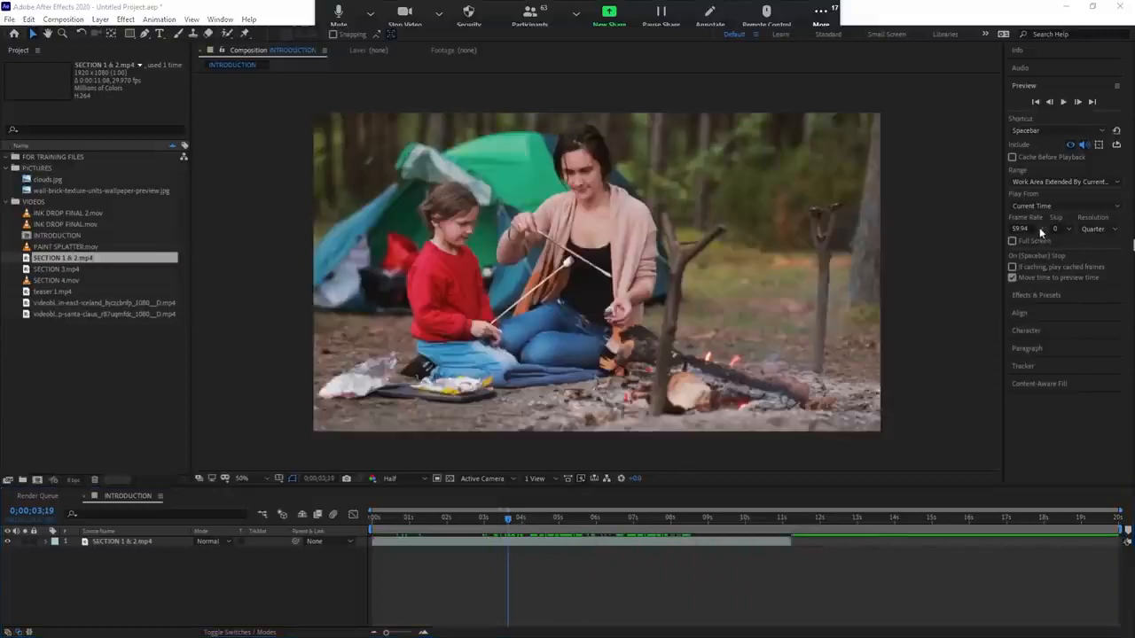
{"action": "left_click", "coordinate": [1031, 272]}
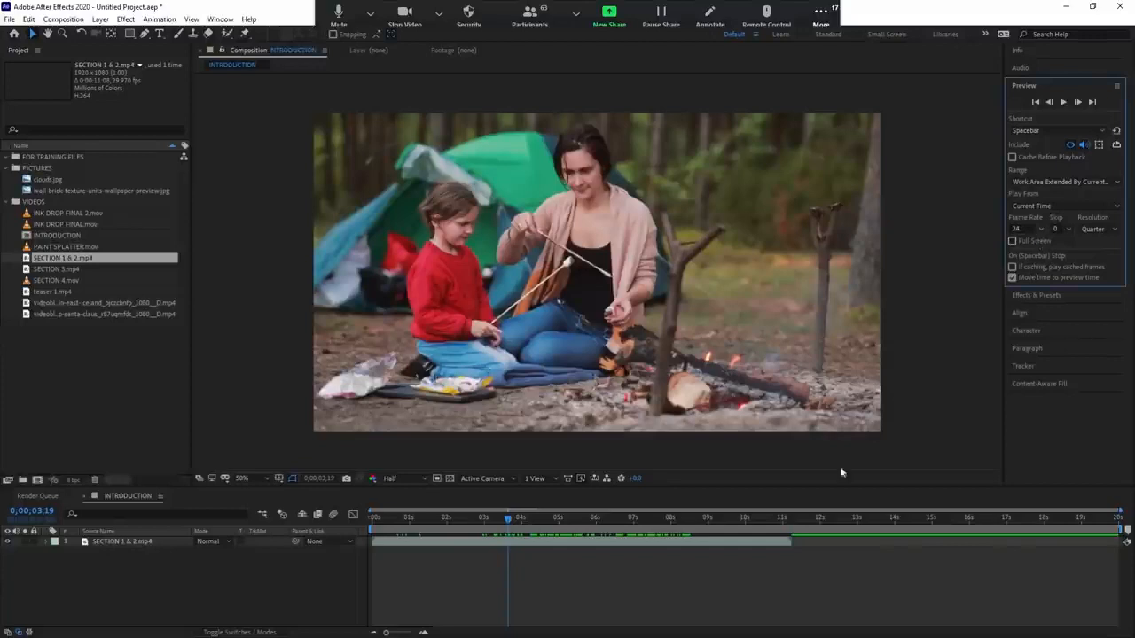
Play back the clip from 0;00;03;13 and stop at 0;00;08;07
{"action": "left_click", "coordinate": [500, 517]}
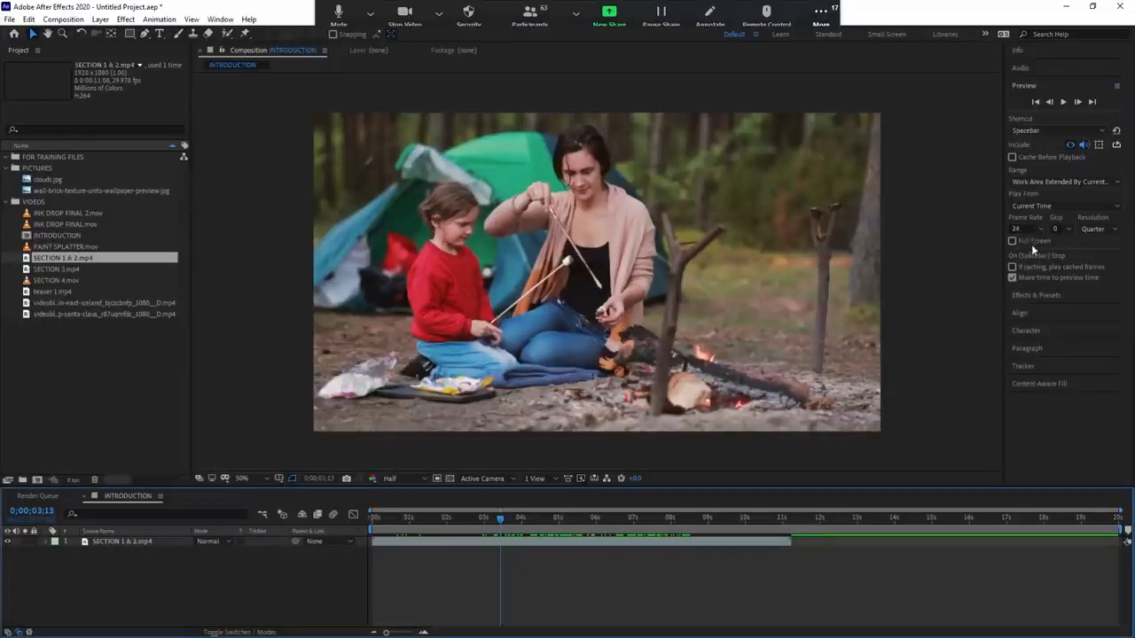
{"action": "key", "text": "space"}
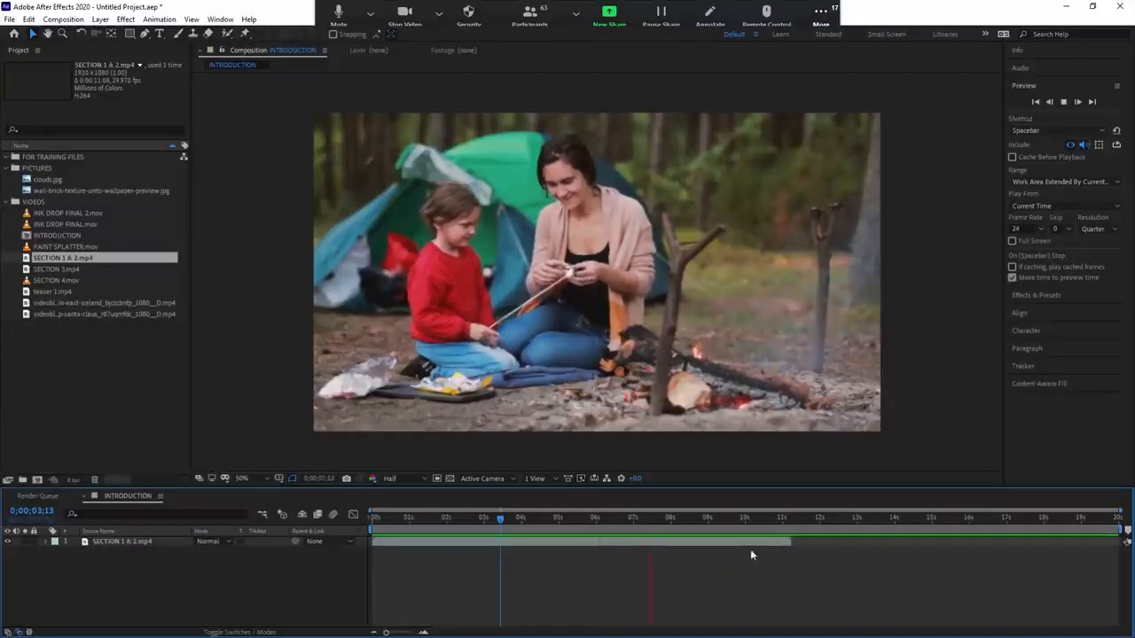
{"action": "key", "text": "space"}
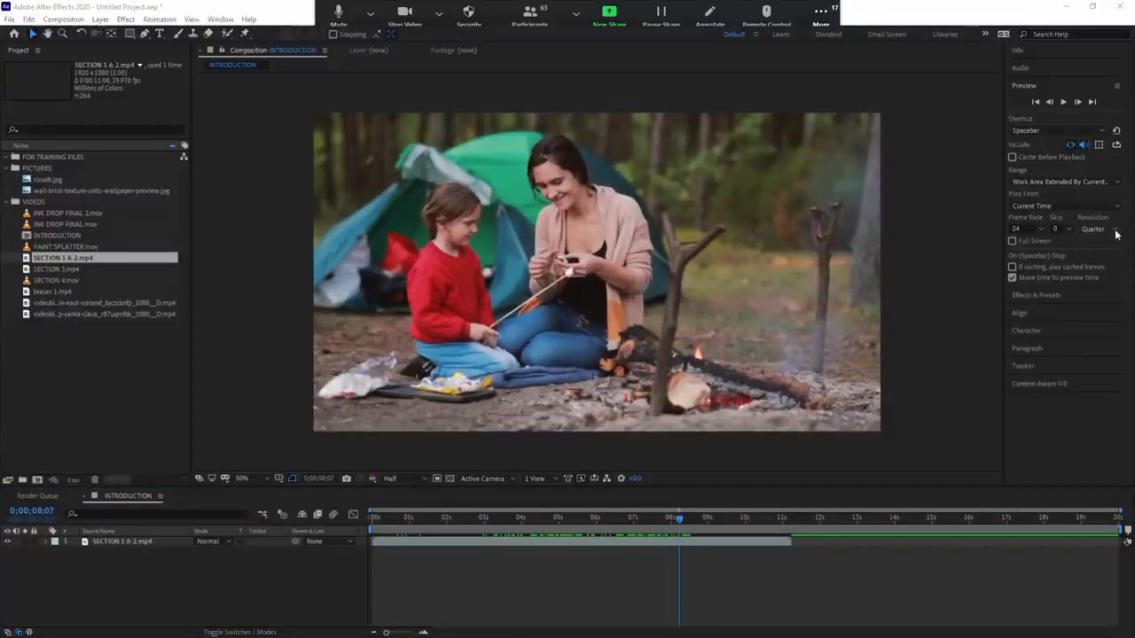
Set the preview resolution to Half
{"action": "left_click", "coordinate": [1102, 284]}
{"action": "left_click", "coordinate": [1107, 231]}
{"action": "left_click", "coordinate": [1100, 278]}
{"action": "left_click", "coordinate": [1105, 298]}
{"action": "left_click_drag", "start_coordinate": [681, 520], "coordinate": [636, 520]}
{"action": "left_click", "coordinate": [1098, 228]}
{"action": "left_click", "coordinate": [1099, 263]}
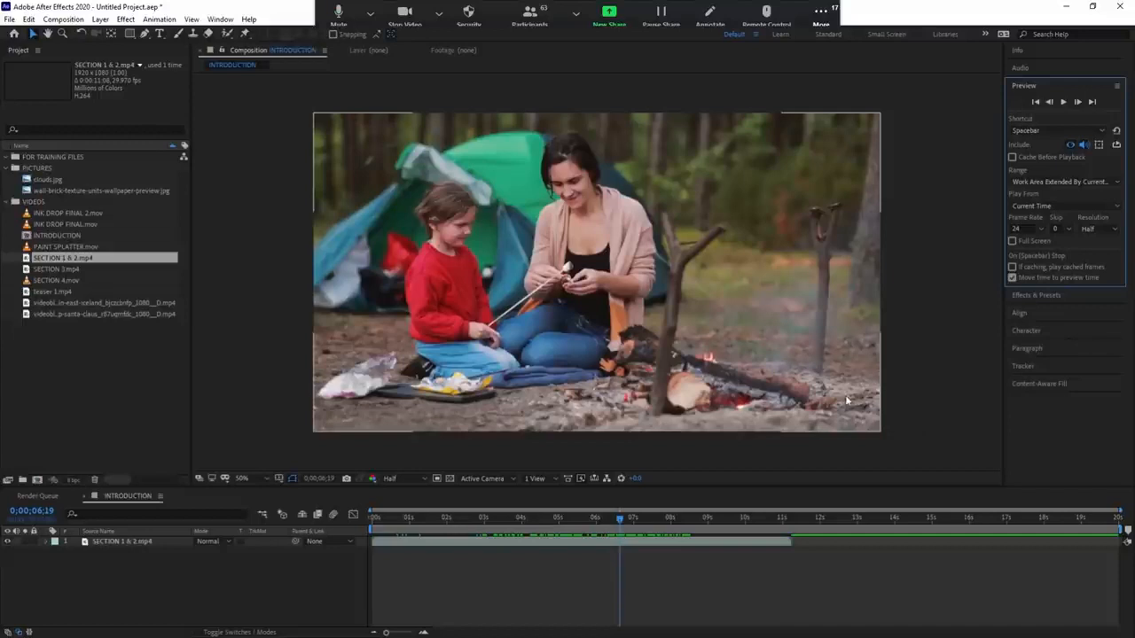
Trim the INTRODUCTION composition to a work area ending with the SECTION 1 & 2.mp4 clip, and scrub to 0;00;04;18
{"action": "left_click_drag", "start_coordinate": [412, 523], "coordinate": [665, 569]}
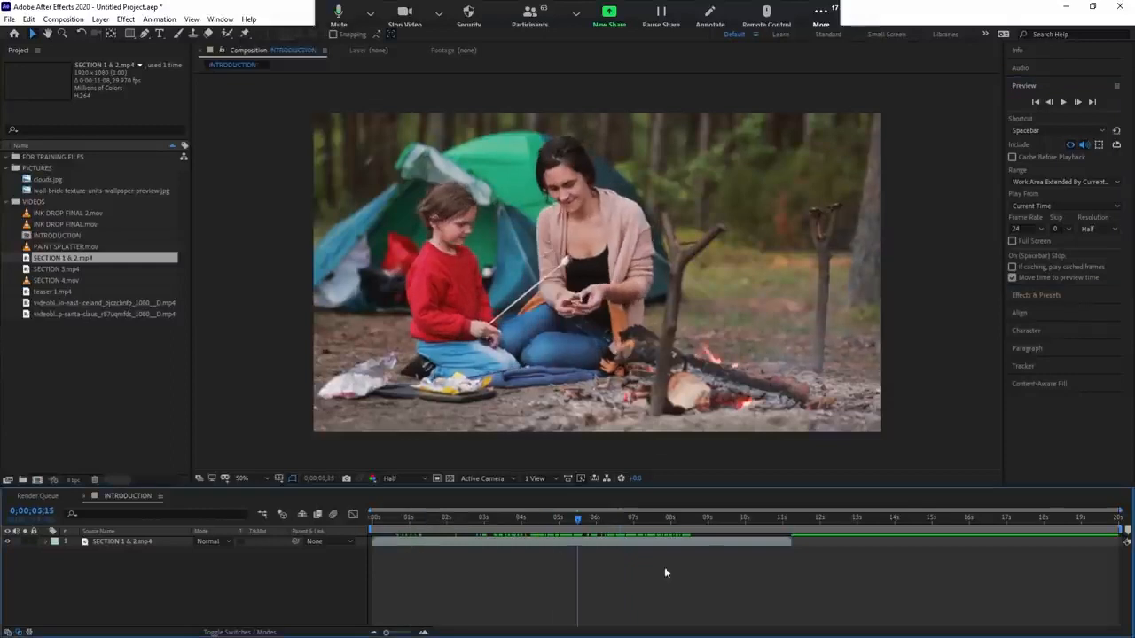
{"action": "left_click", "coordinate": [709, 548]}
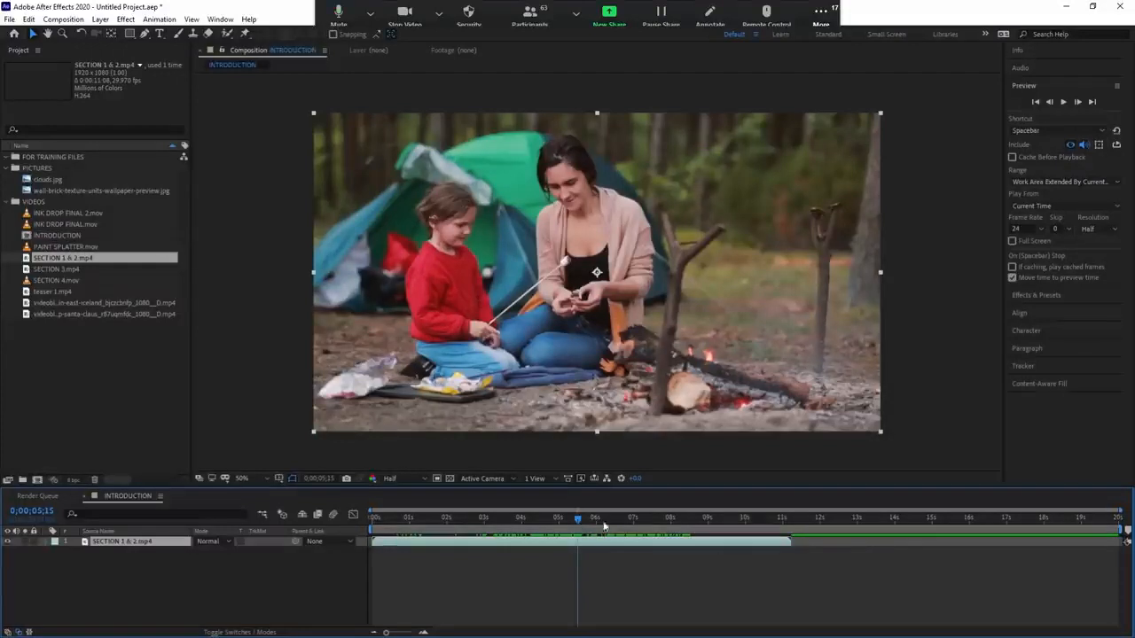
{"action": "mouse_move", "coordinate": [1126, 530]}
{"action": "left_mouse_down"}
{"action": "mouse_move", "coordinate": [808, 534]}
{"action": "mouse_move", "coordinate": [792, 547]}
{"action": "left_mouse_up"}
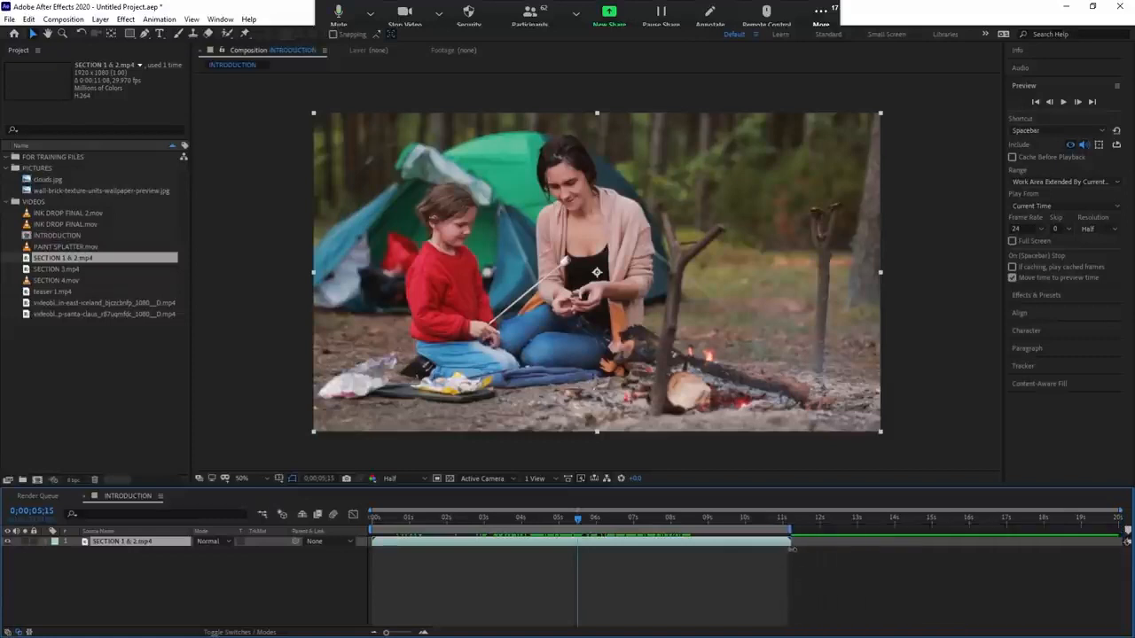
{"action": "key", "text": "space"}
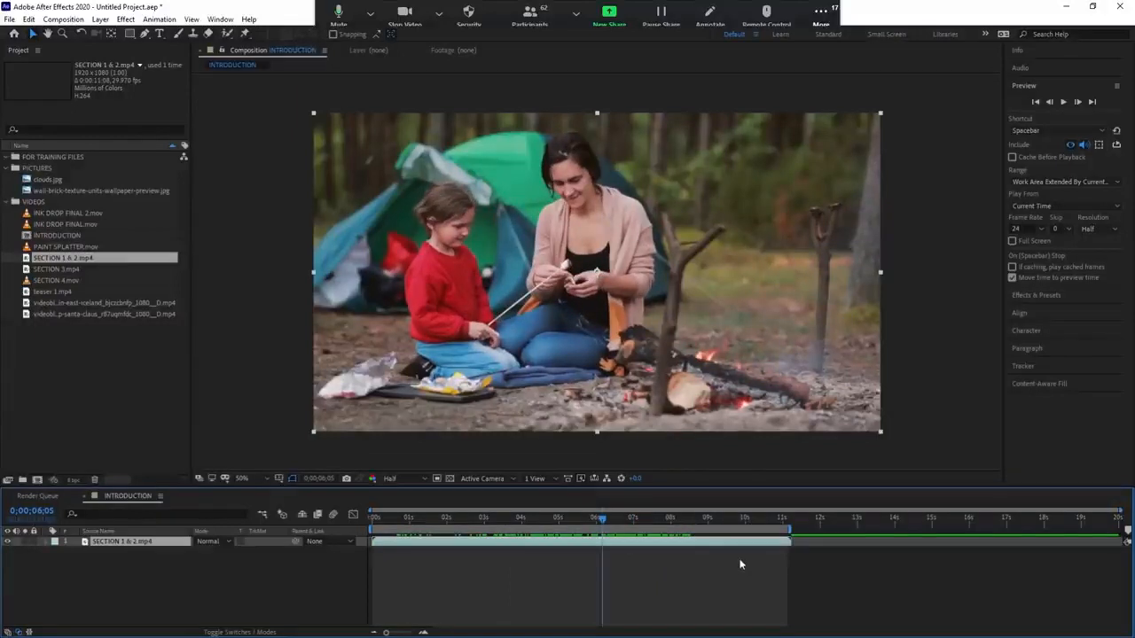
{"action": "key", "text": "ctrl+shift+x"}
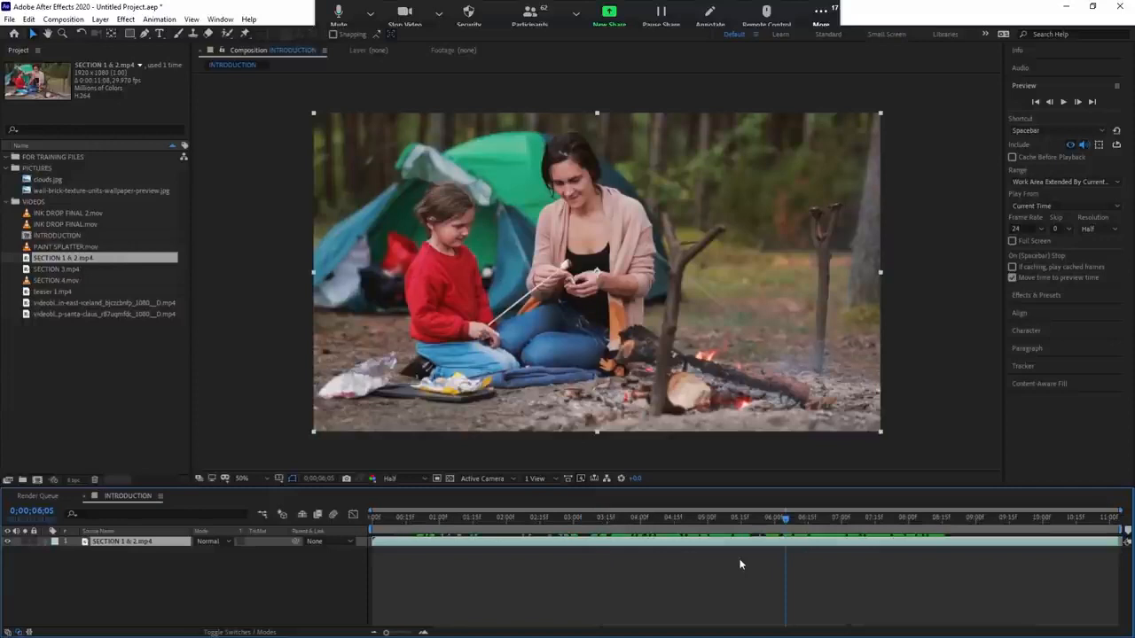
{"action": "left_click", "coordinate": [1083, 523]}
{"action": "left_click_drag", "start_coordinate": [1084, 523], "coordinate": [680, 527]}
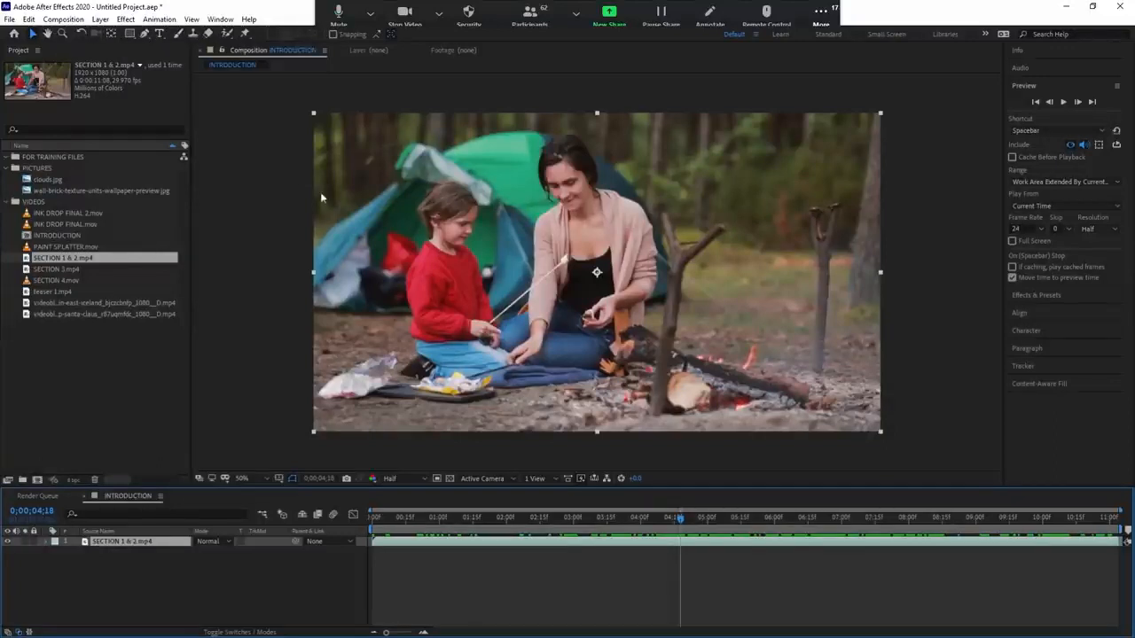
Maximize and restore the Composition, Project and Timeline panels one after another to examine each at full size
{"action": "left_click", "coordinate": [401, 233]}
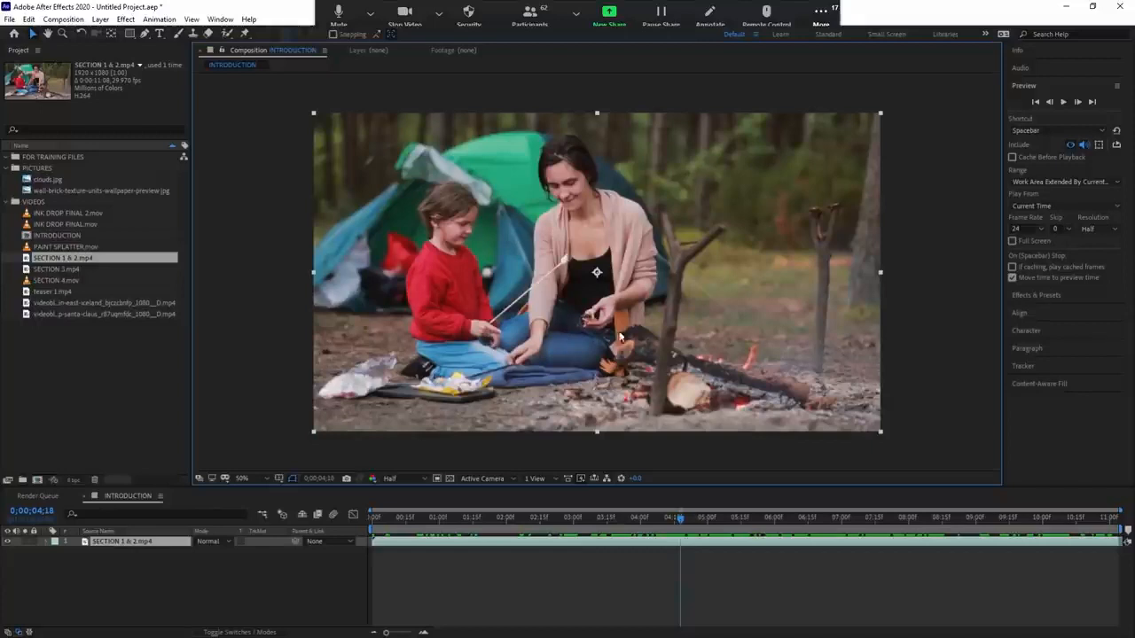
{"action": "key", "text": "grave"}
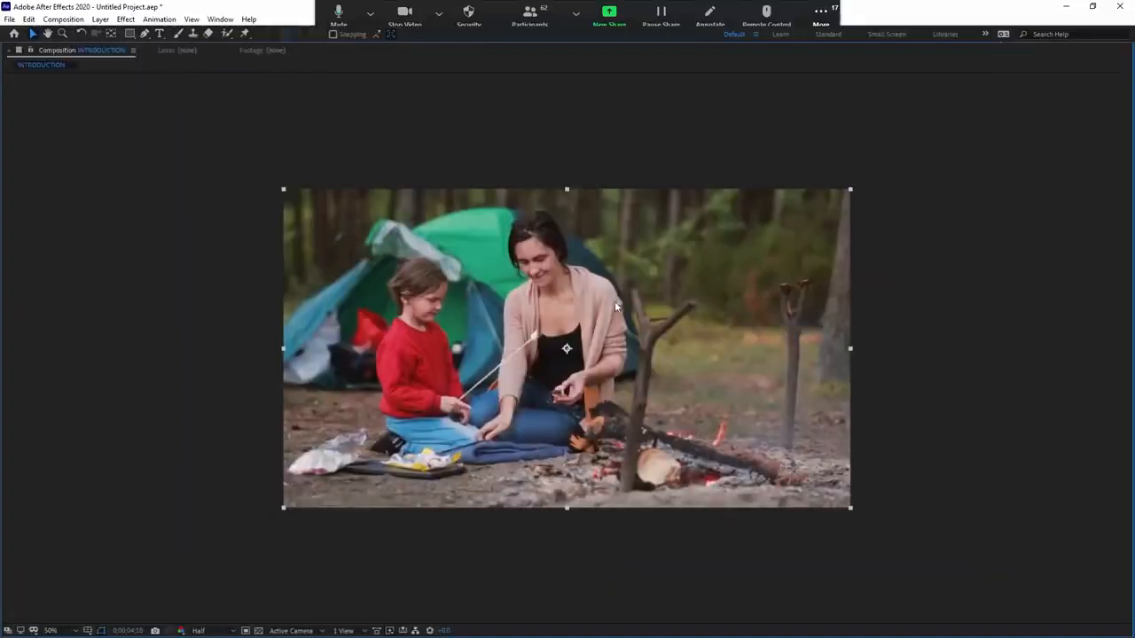
{"action": "scroll", "coordinate": [606, 317], "scroll_direction": "up", "scroll_amount": 1}
{"action": "scroll", "coordinate": [605, 317], "scroll_direction": "down", "scroll_amount": 1}
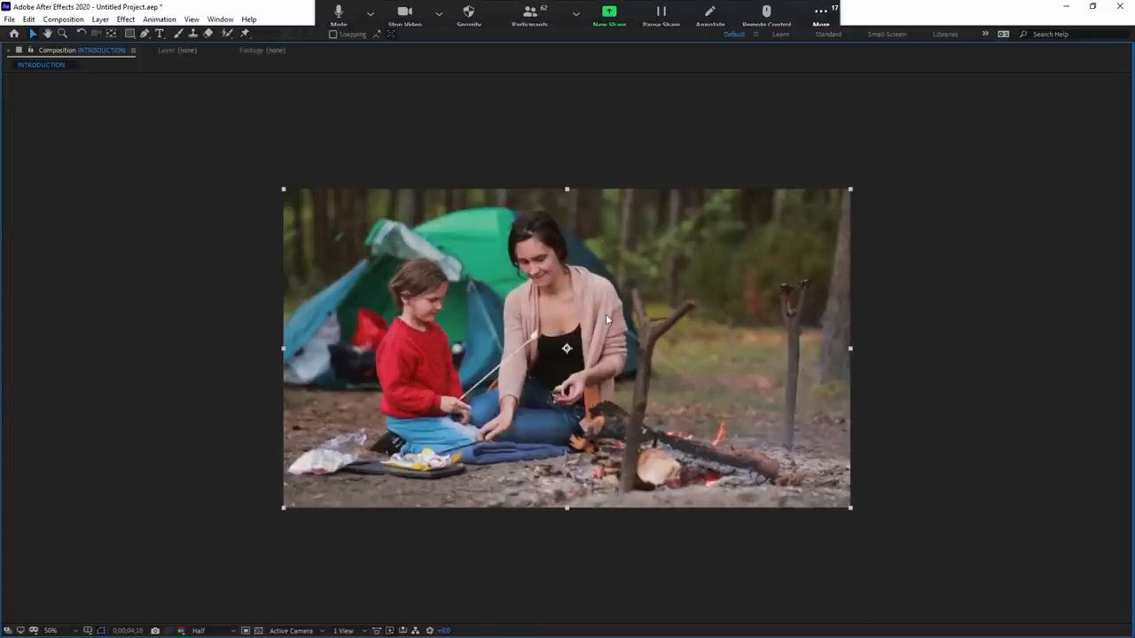
{"action": "key", "text": "grave"}
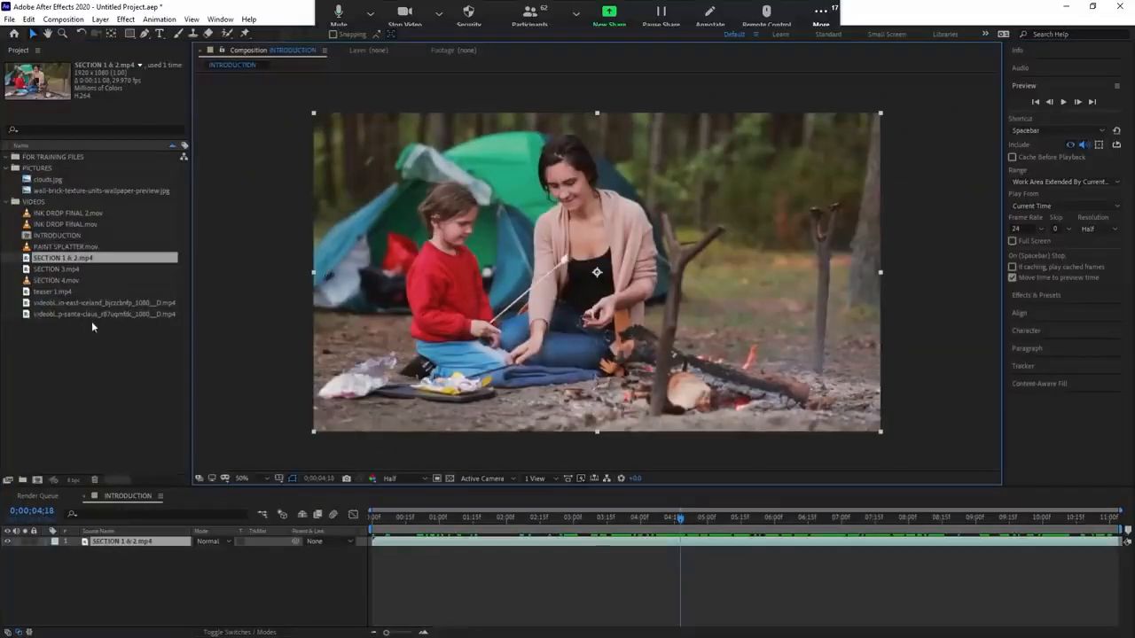
{"action": "key", "text": "grave"}
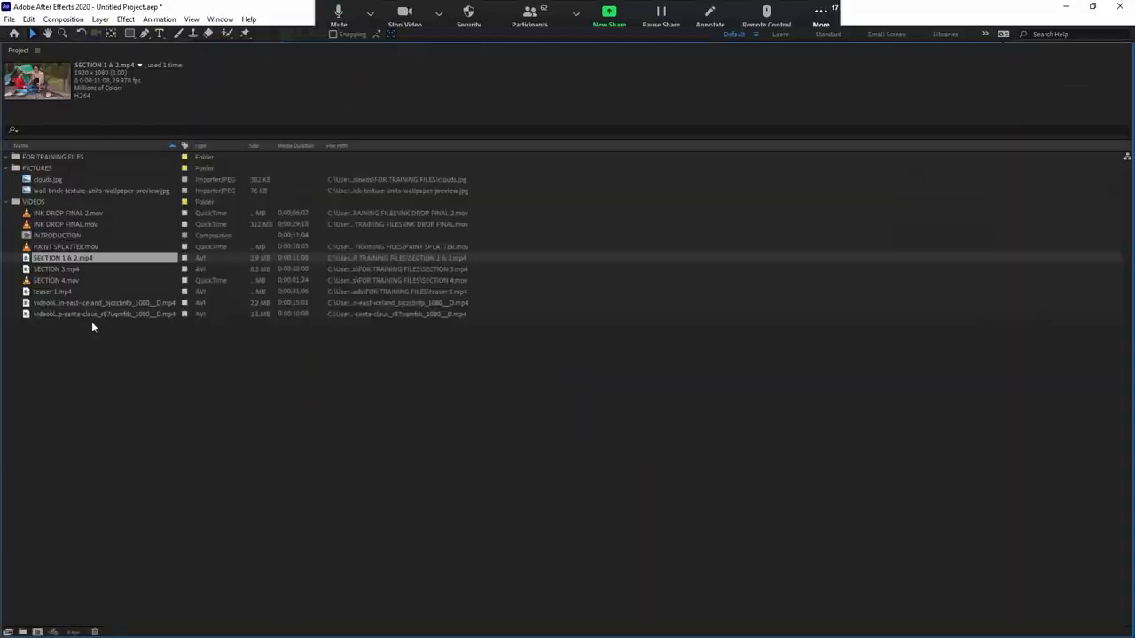
{"action": "key", "text": "grave"}
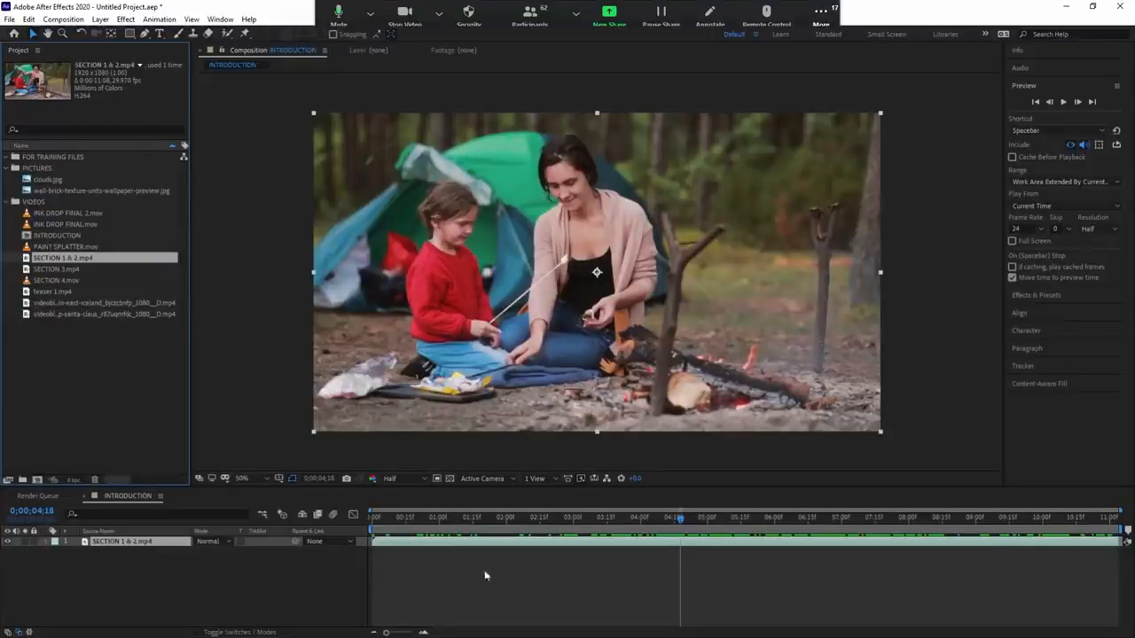
{"action": "key", "text": "grave"}
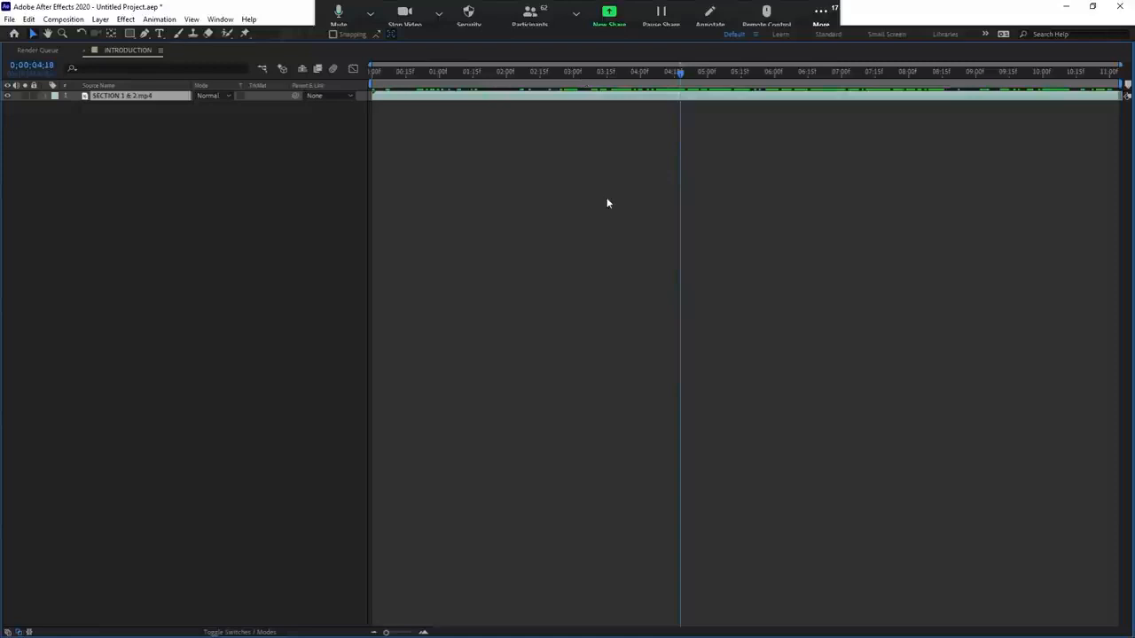
{"action": "key", "text": "grave"}
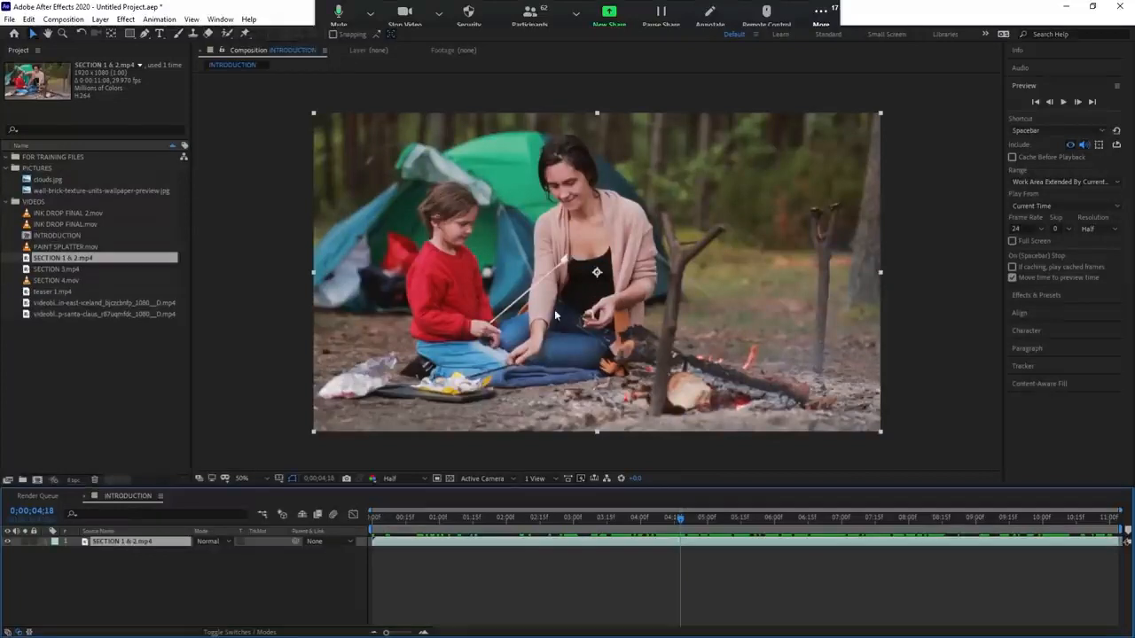
Examine the footage at 100% in the maximized Composition panel, and restore the panel with the magnification at 50%
{"action": "key", "text": "grave"}
{"action": "scroll", "coordinate": [541, 306], "scroll_direction": "up", "scroll_amount": 2}
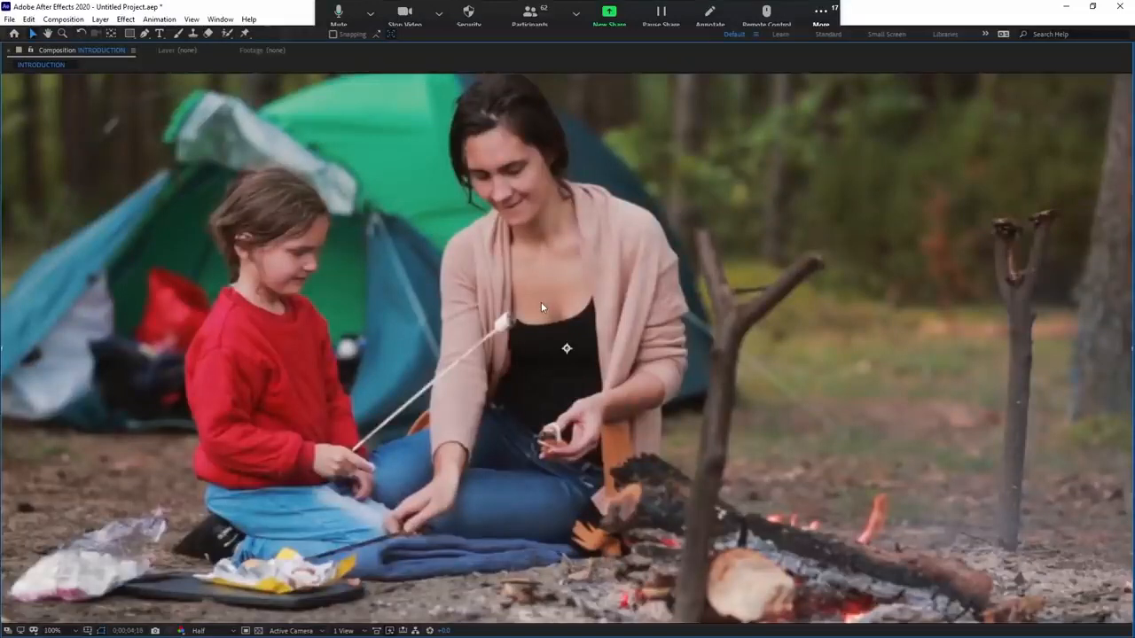
{"action": "key", "text": "grave"}
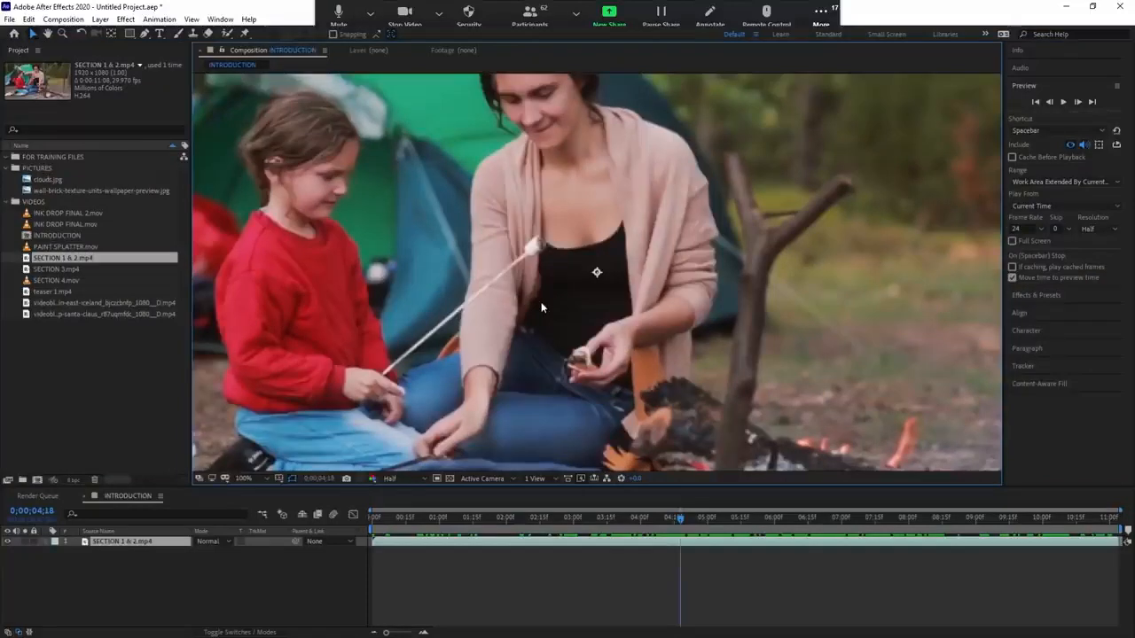
{"action": "key", "text": "comma"}
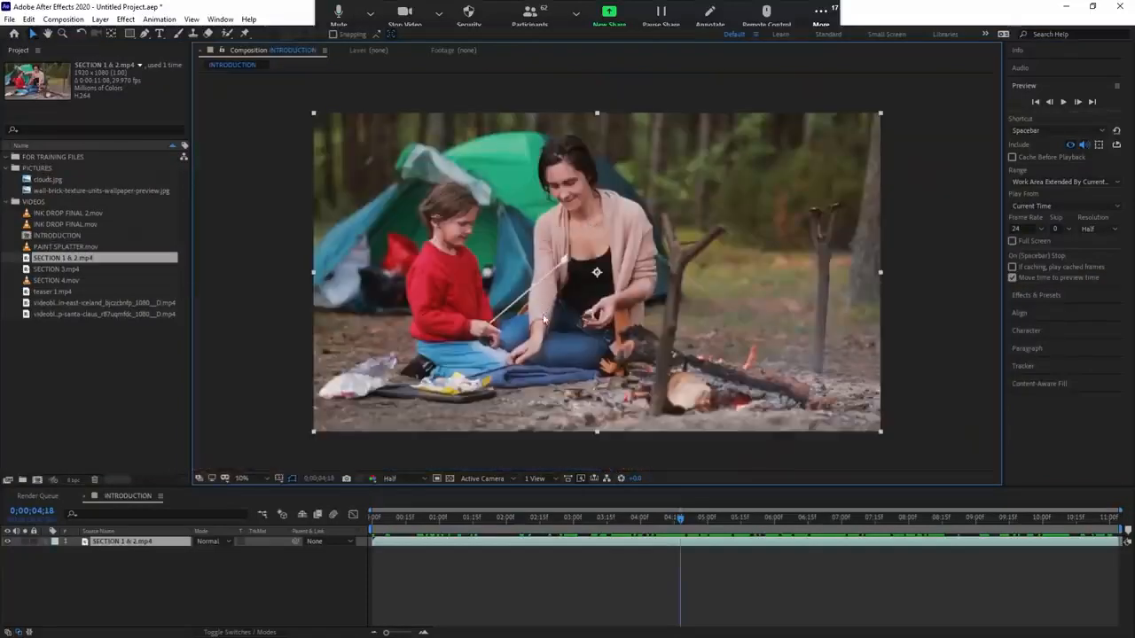
{"action": "left_click", "coordinate": [262, 480]}
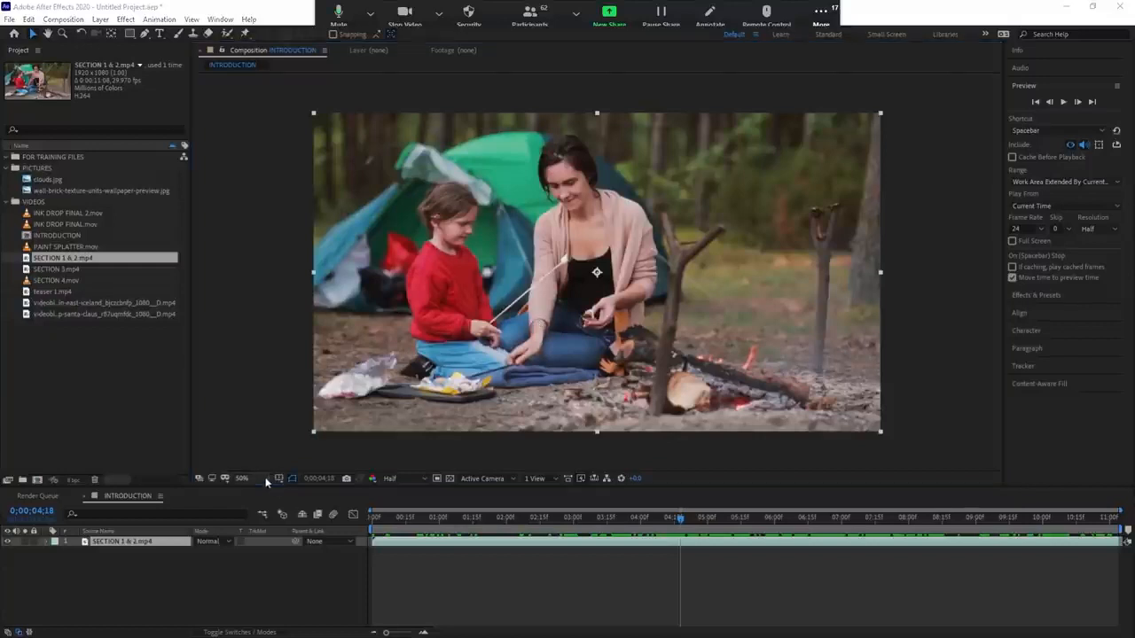
{"action": "left_click", "coordinate": [251, 395]}
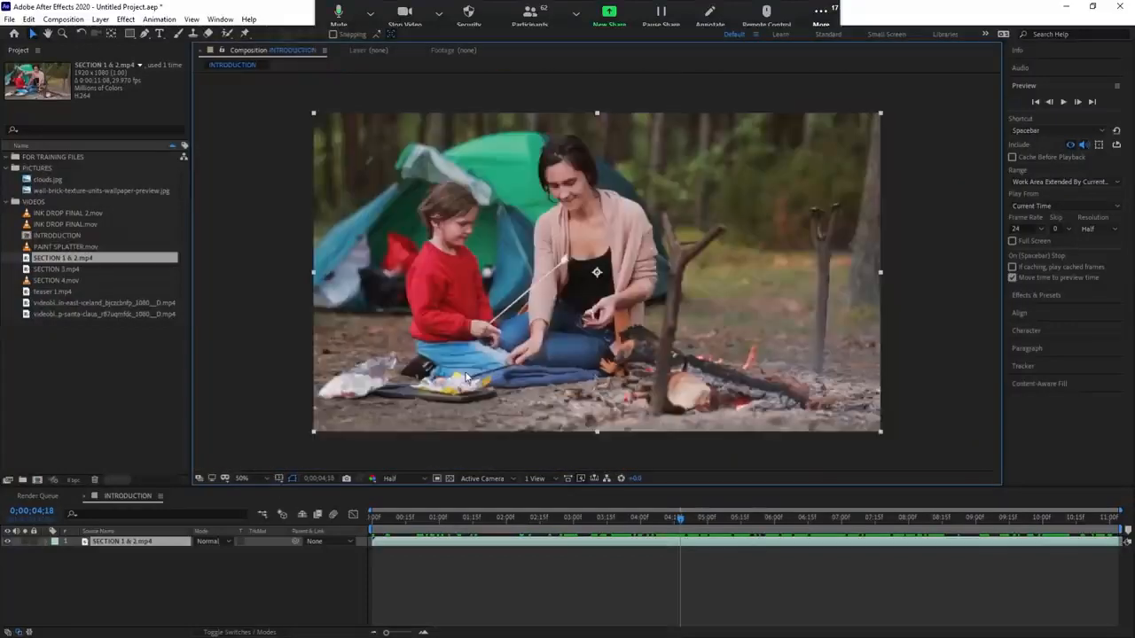
Zoom the composition view in to 100% and back out to 50%
{"action": "scroll", "coordinate": [483, 380], "scroll_direction": "down", "scroll_amount": 3}
{"action": "scroll", "coordinate": [484, 382], "scroll_direction": "up", "scroll_amount": 3}
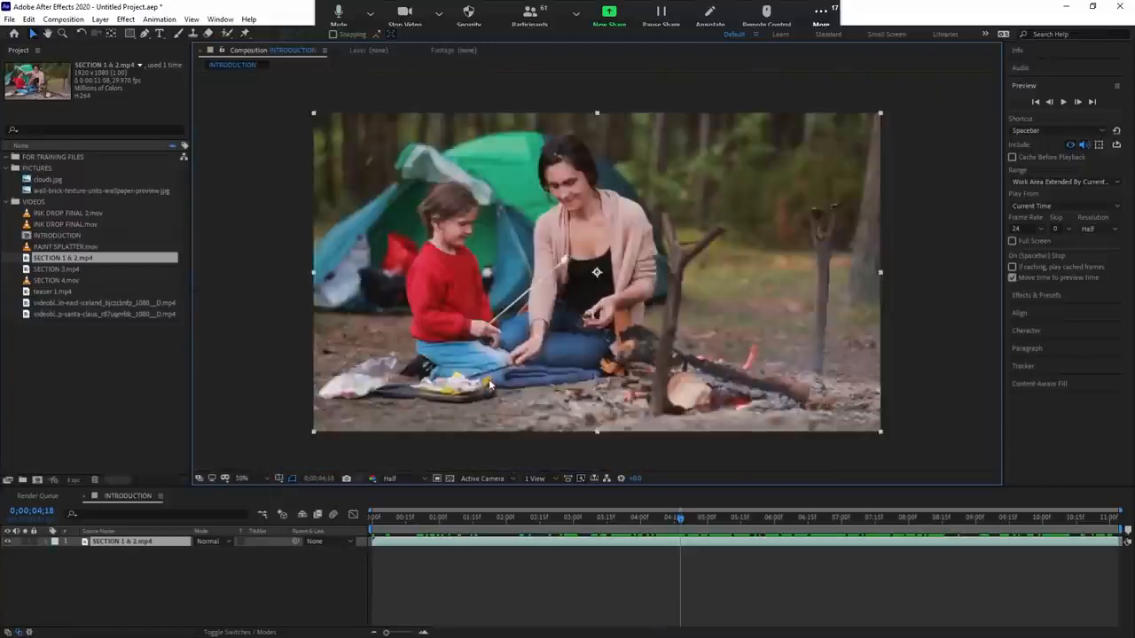
{"action": "scroll", "coordinate": [489, 379], "scroll_direction": "down", "scroll_amount": 2}
{"action": "scroll", "coordinate": [489, 385], "scroll_direction": "up", "scroll_amount": 2}
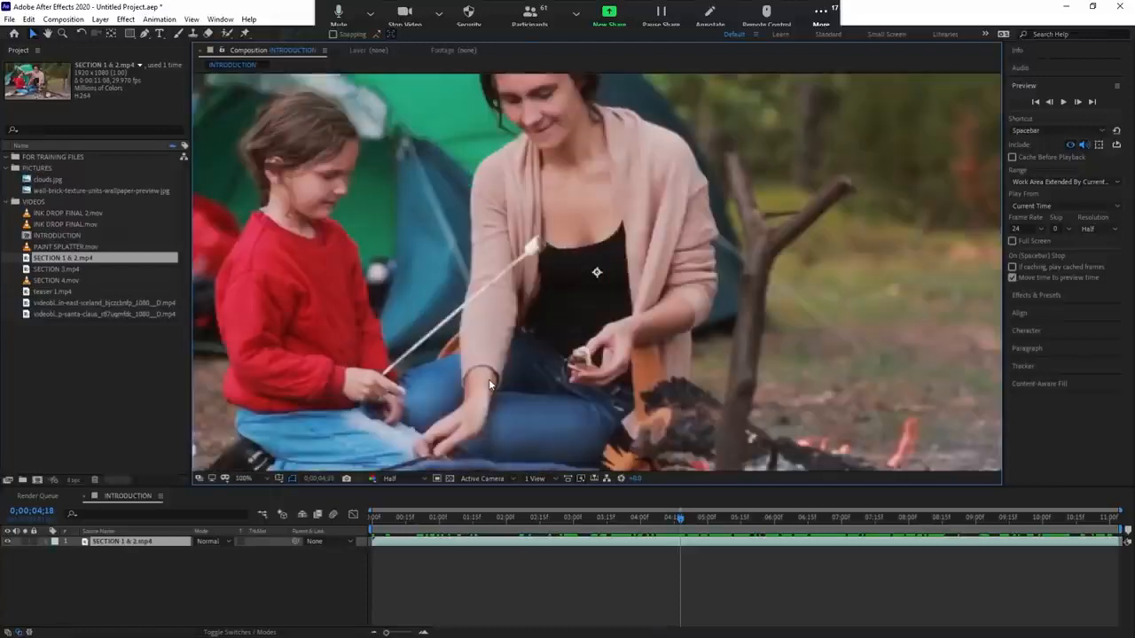
{"action": "scroll", "coordinate": [489, 381], "scroll_direction": "down", "scroll_amount": 1}
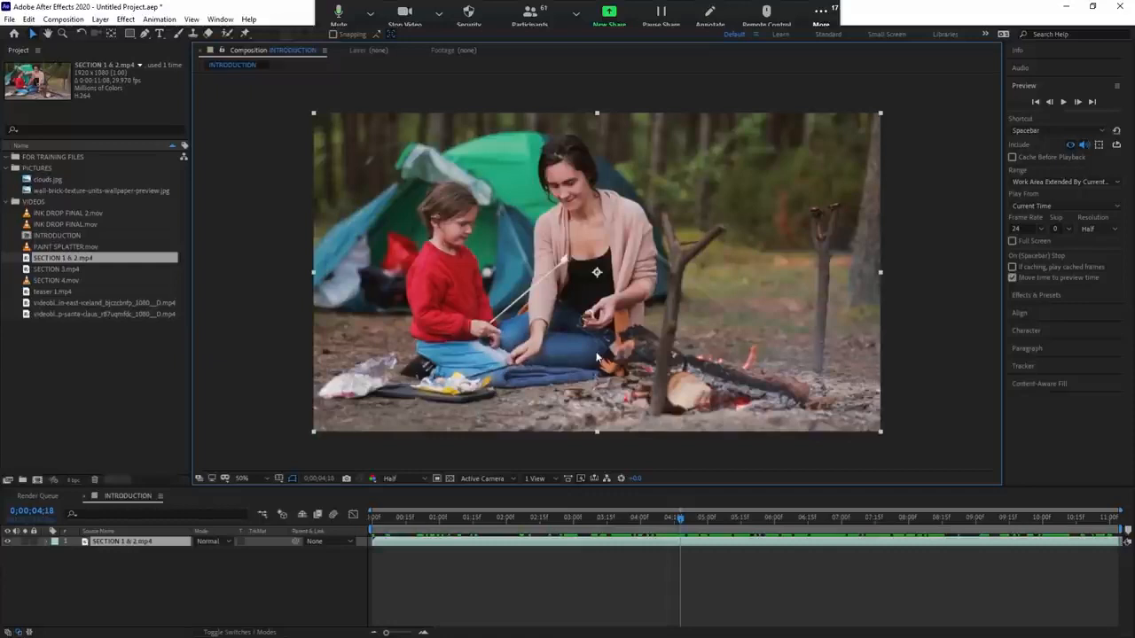
Pan with the Hand tool to bring the woman's face into view at 200% magnification
{"action": "key", "text": "h"}
{"action": "mouse_move", "coordinate": [638, 339]}
{"action": "left_mouse_down"}
{"action": "mouse_move", "coordinate": [558, 285]}
{"action": "mouse_move", "coordinate": [623, 347]}
{"action": "mouse_move", "coordinate": [656, 324]}
{"action": "mouse_move", "coordinate": [621, 359]}
{"action": "mouse_move", "coordinate": [641, 319]}
{"action": "left_mouse_up"}
{"action": "key", "text": "v"}
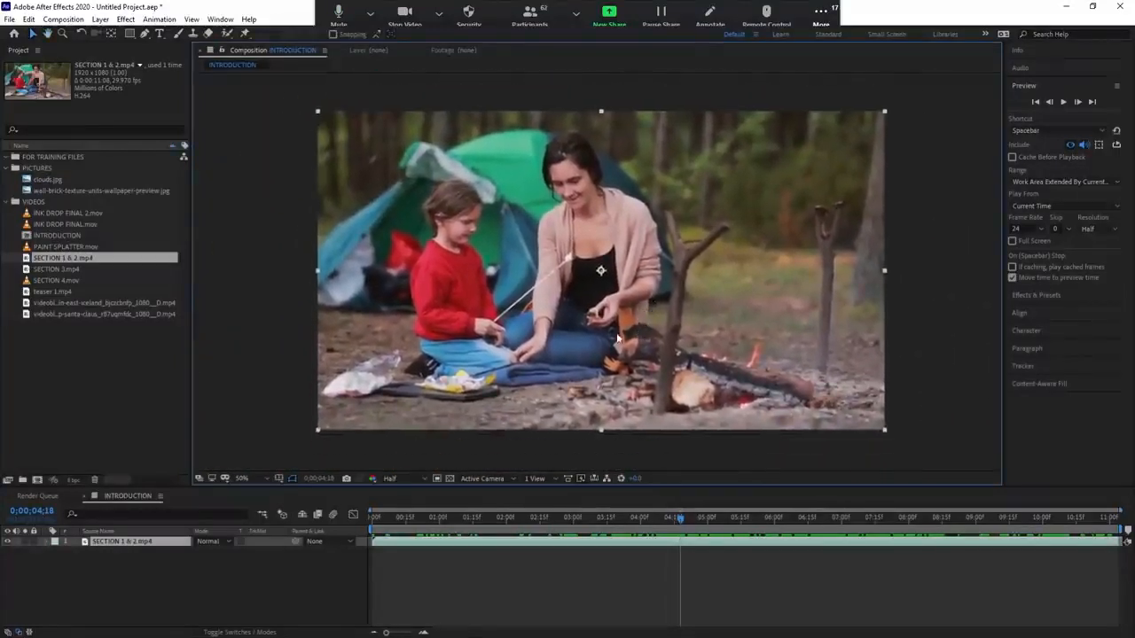
{"action": "scroll", "coordinate": [618, 337], "scroll_direction": "up", "scroll_amount": 2}
{"action": "key", "text": "h"}
{"action": "left_click_drag", "start_coordinate": [686, 103], "coordinate": [703, 385]}
{"action": "left_click_drag", "start_coordinate": [607, 263], "coordinate": [647, 303]}
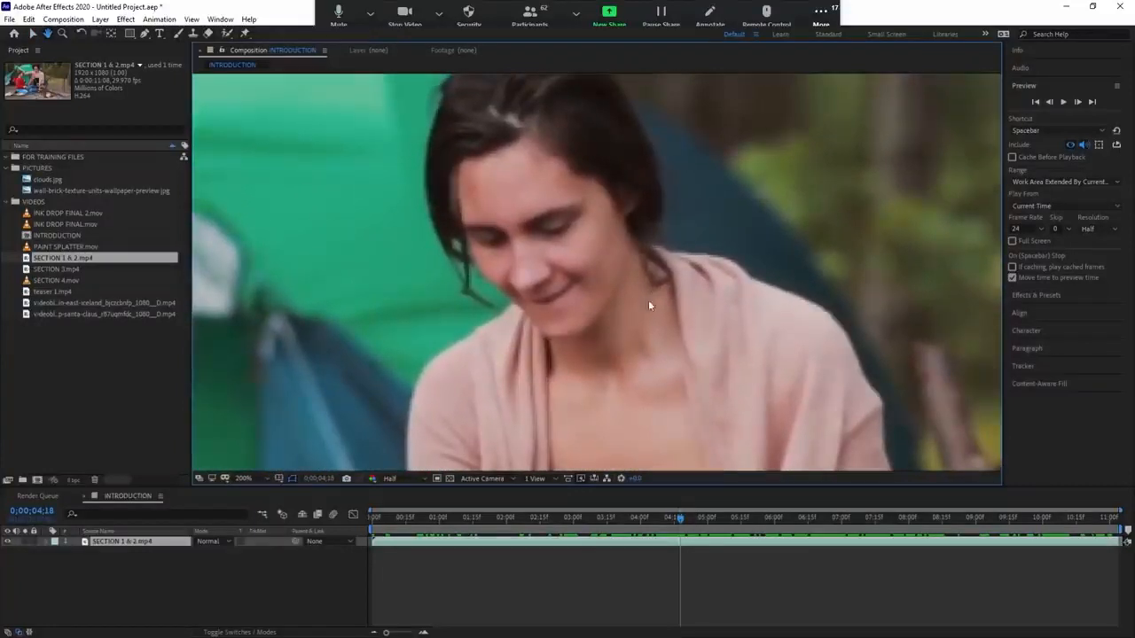
Pan back to the woman and child at 100% magnification, and switch back to the Selection tool
{"action": "left_click_drag", "start_coordinate": [716, 319], "coordinate": [697, 165]}
{"action": "scroll", "coordinate": [723, 248], "scroll_direction": "down", "scroll_amount": 3}
{"action": "scroll", "coordinate": [723, 250], "scroll_direction": "up", "scroll_amount": 2}
{"action": "scroll", "coordinate": [723, 252], "scroll_direction": "up", "scroll_amount": 3}
{"action": "scroll", "coordinate": [723, 248], "scroll_direction": "down", "scroll_amount": 3}
{"action": "left_click_drag", "start_coordinate": [651, 344], "coordinate": [658, 262]}
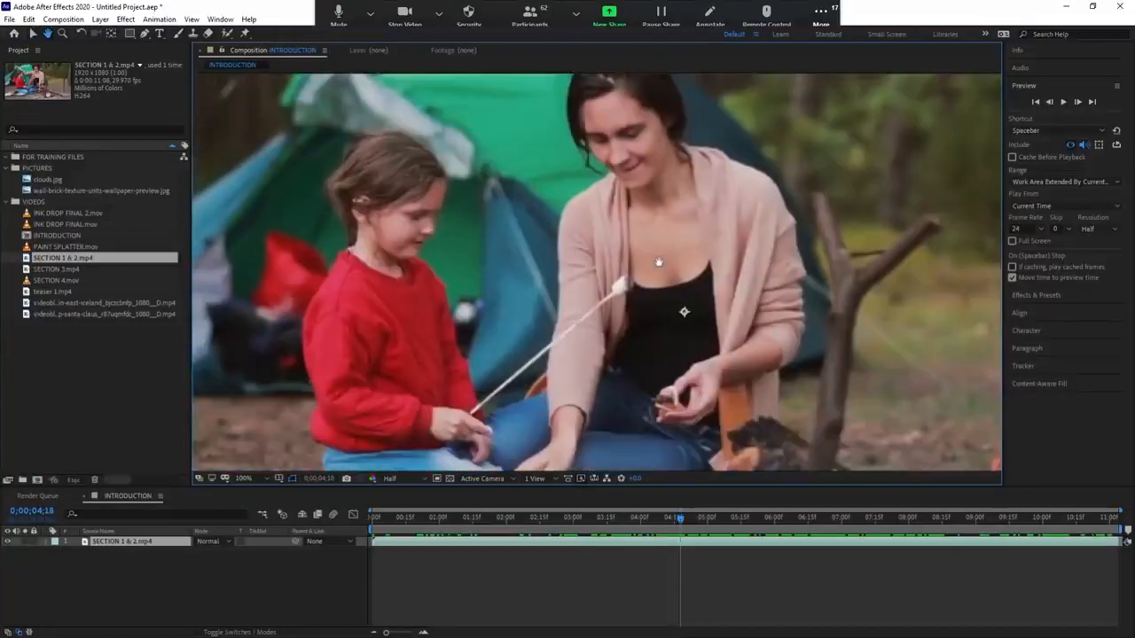
{"action": "key", "text": "v"}
Zoom the composition view far out and in again around different spots of the footage, finishing at 50%
{"action": "scroll", "coordinate": [428, 227], "scroll_direction": "up", "scroll_amount": 1}
{"action": "scroll", "coordinate": [428, 227], "scroll_direction": "down", "scroll_amount": 3}
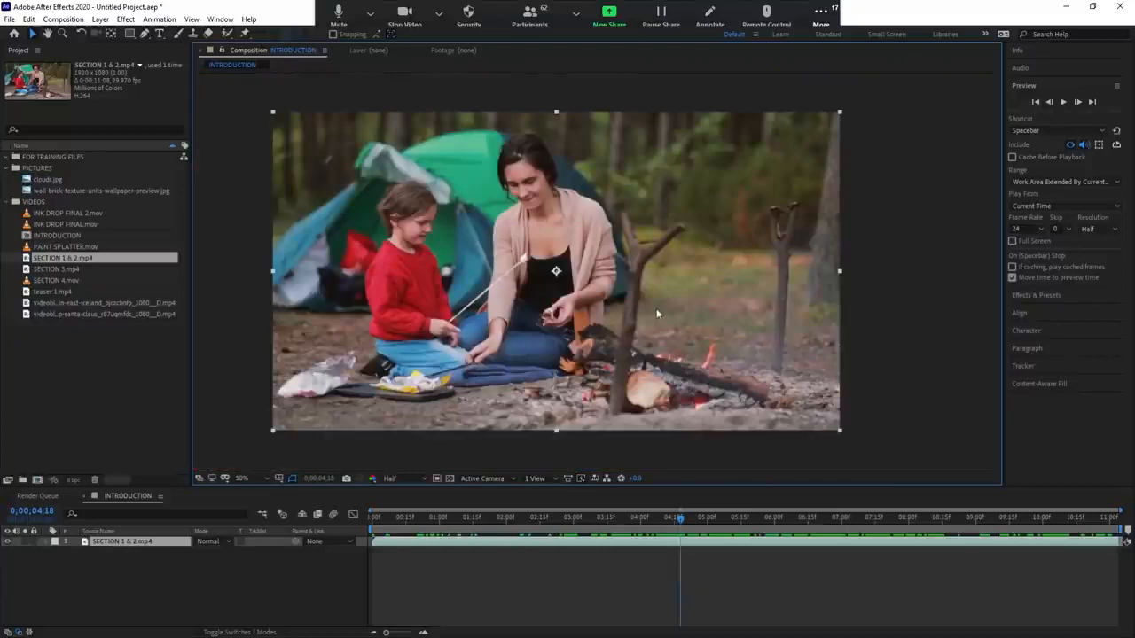
{"action": "scroll", "coordinate": [685, 238], "scroll_direction": "up", "scroll_amount": 1}
{"action": "scroll", "coordinate": [679, 230], "scroll_direction": "down", "scroll_amount": 3}
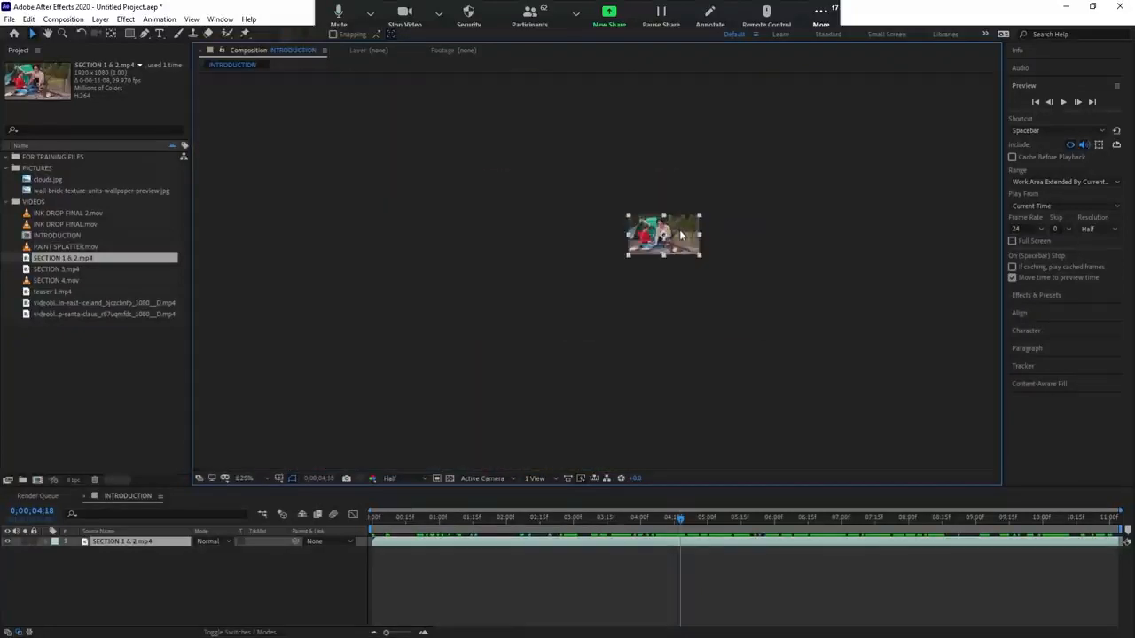
{"action": "scroll", "coordinate": [679, 230], "scroll_direction": "up", "scroll_amount": 2}
{"action": "scroll", "coordinate": [680, 229], "scroll_direction": "up", "scroll_amount": 4}
{"action": "scroll", "coordinate": [664, 240], "scroll_direction": "down", "scroll_amount": 3}
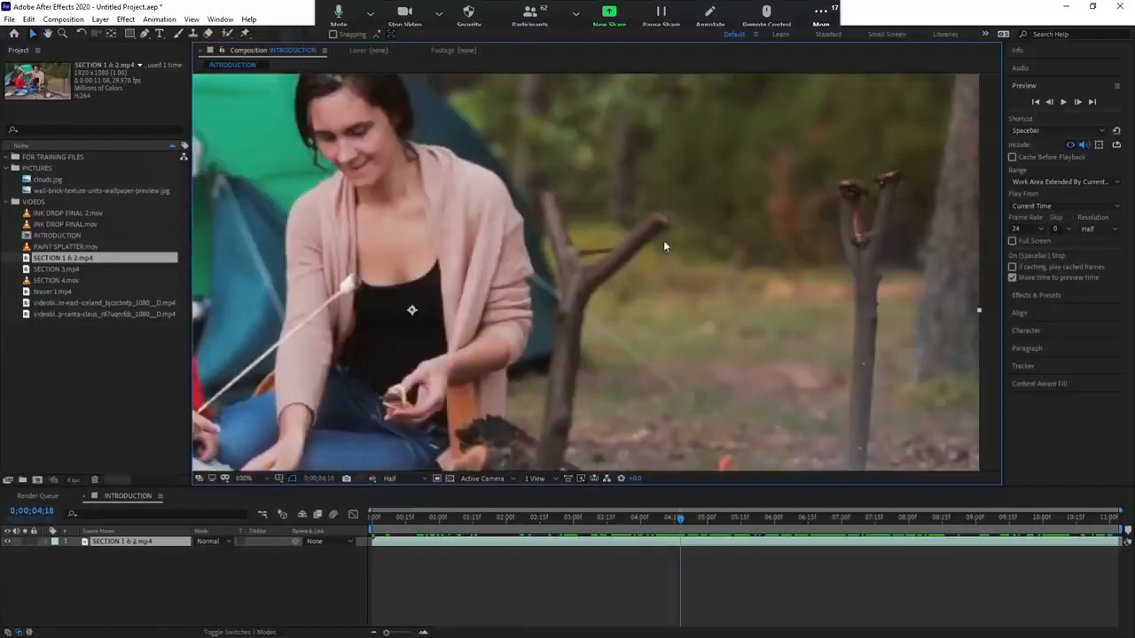
{"action": "scroll", "coordinate": [663, 240], "scroll_direction": "down", "scroll_amount": 2}
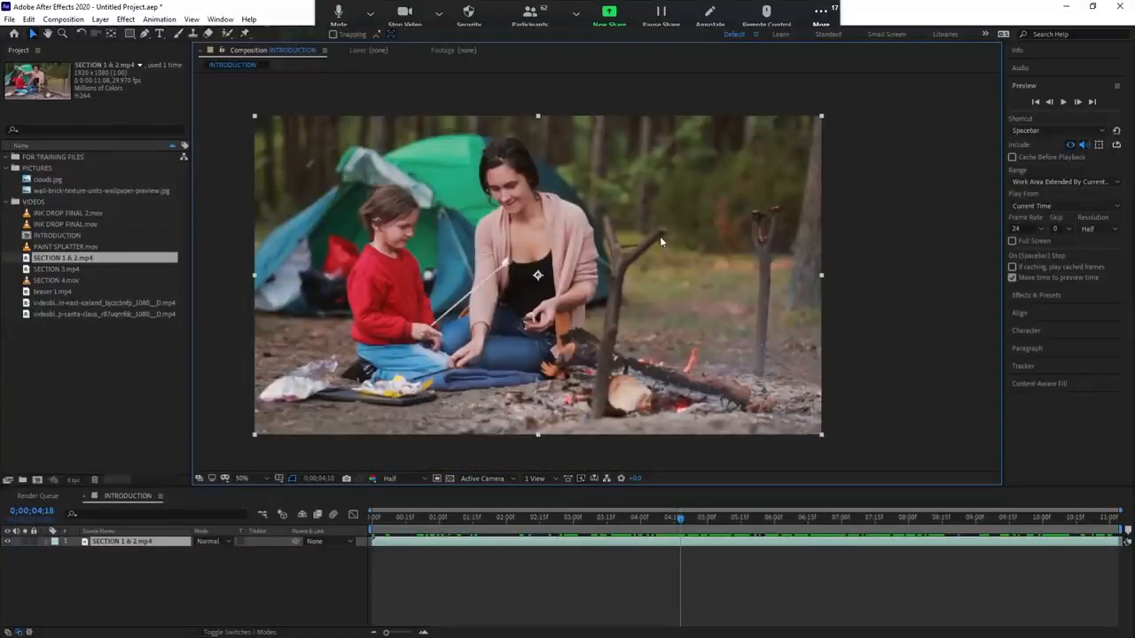
{"action": "scroll", "coordinate": [660, 236], "scroll_direction": "up", "scroll_amount": 2}
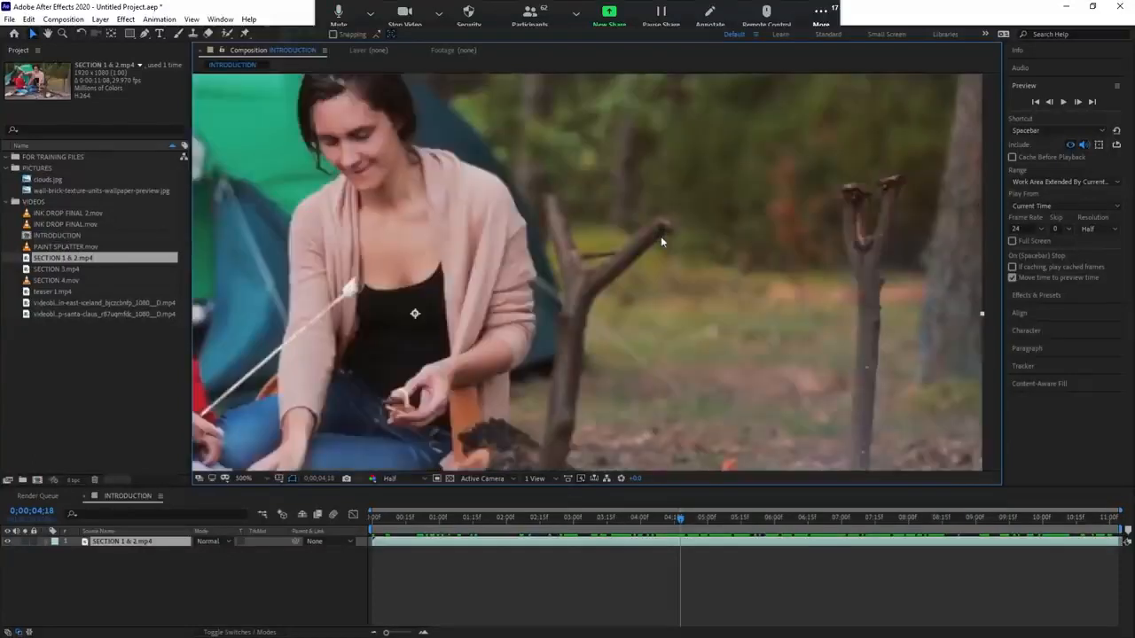
{"action": "scroll", "coordinate": [629, 263], "scroll_direction": "up", "scroll_amount": 2}
{"action": "scroll", "coordinate": [629, 262], "scroll_direction": "down", "scroll_amount": 4}
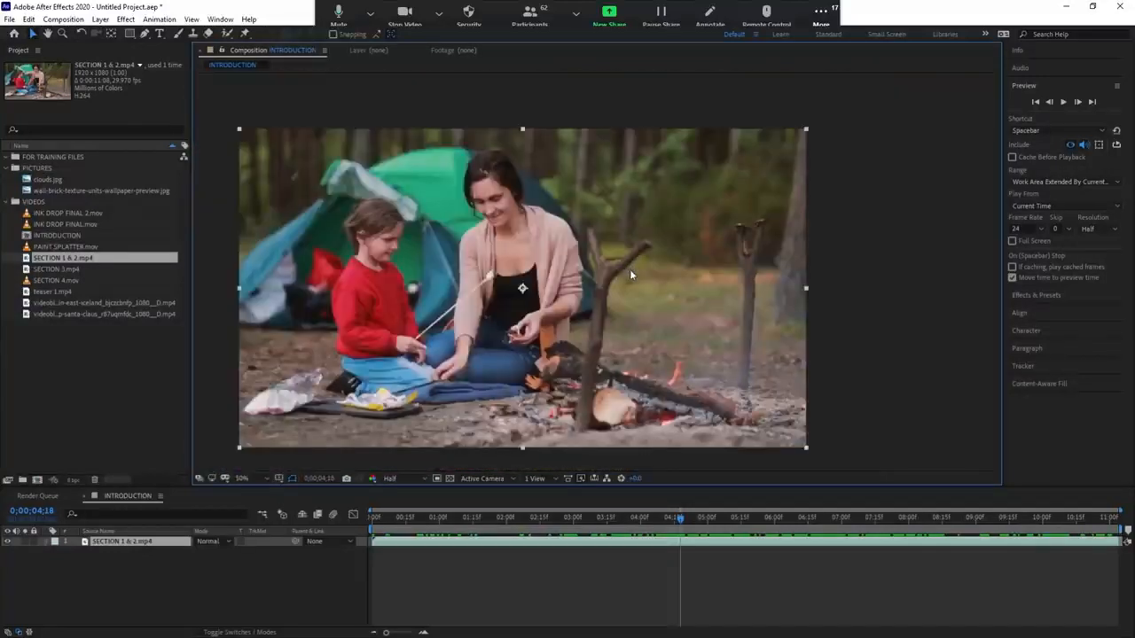
Shift the frame slightly with the Hand tool and show the title/action safe guides at 50% magnification
{"action": "left_click_drag", "start_coordinate": [636, 290], "coordinate": [664, 288]}
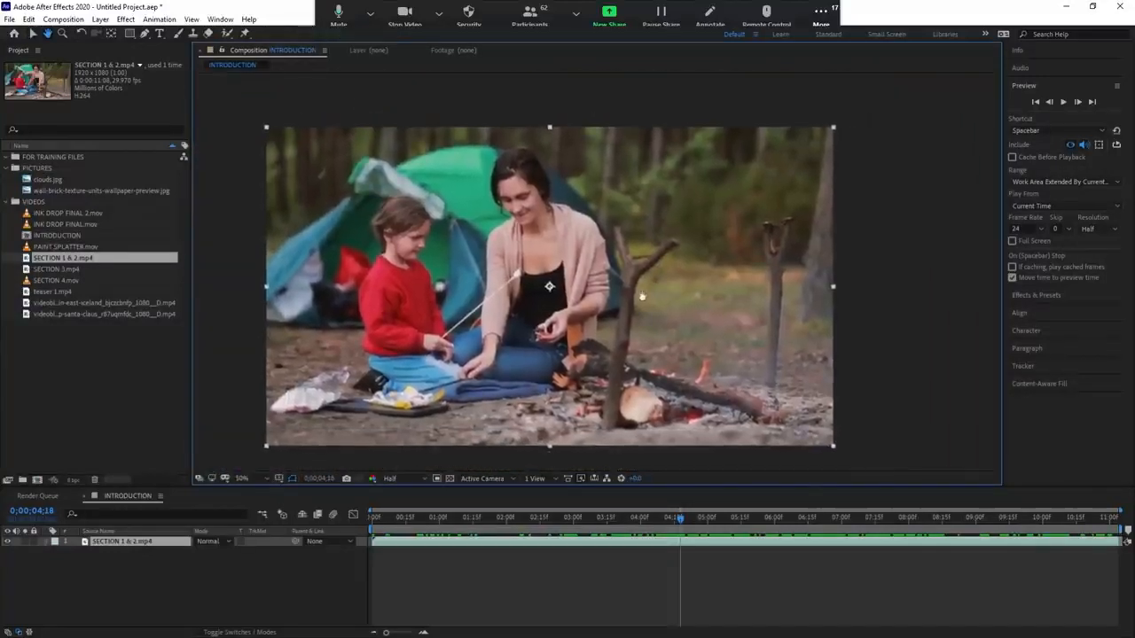
{"action": "scroll", "coordinate": [556, 302], "scroll_direction": "up", "scroll_amount": 2}
{"action": "scroll", "coordinate": [555, 302], "scroll_direction": "down", "scroll_amount": 2}
{"action": "scroll", "coordinate": [555, 303], "scroll_direction": "up", "scroll_amount": 2}
{"action": "scroll", "coordinate": [555, 302], "scroll_direction": "down", "scroll_amount": 1}
{"action": "scroll", "coordinate": [556, 303], "scroll_direction": "up", "scroll_amount": 1}
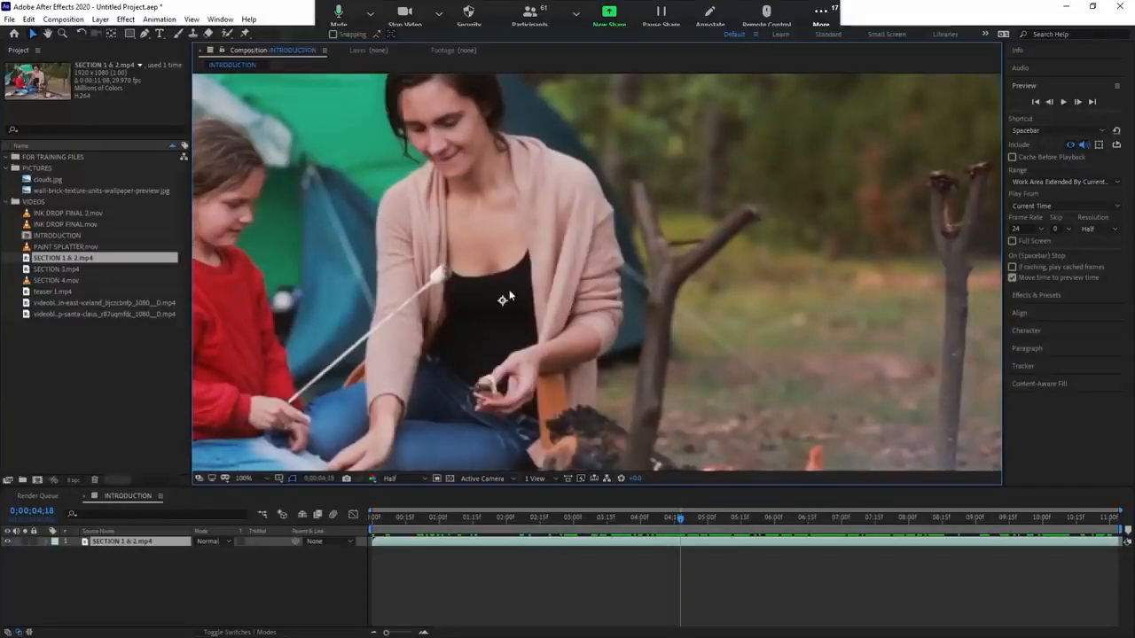
{"action": "scroll", "coordinate": [510, 296], "scroll_direction": "down", "scroll_amount": 1}
{"action": "scroll", "coordinate": [508, 291], "scroll_direction": "up", "scroll_amount": 1}
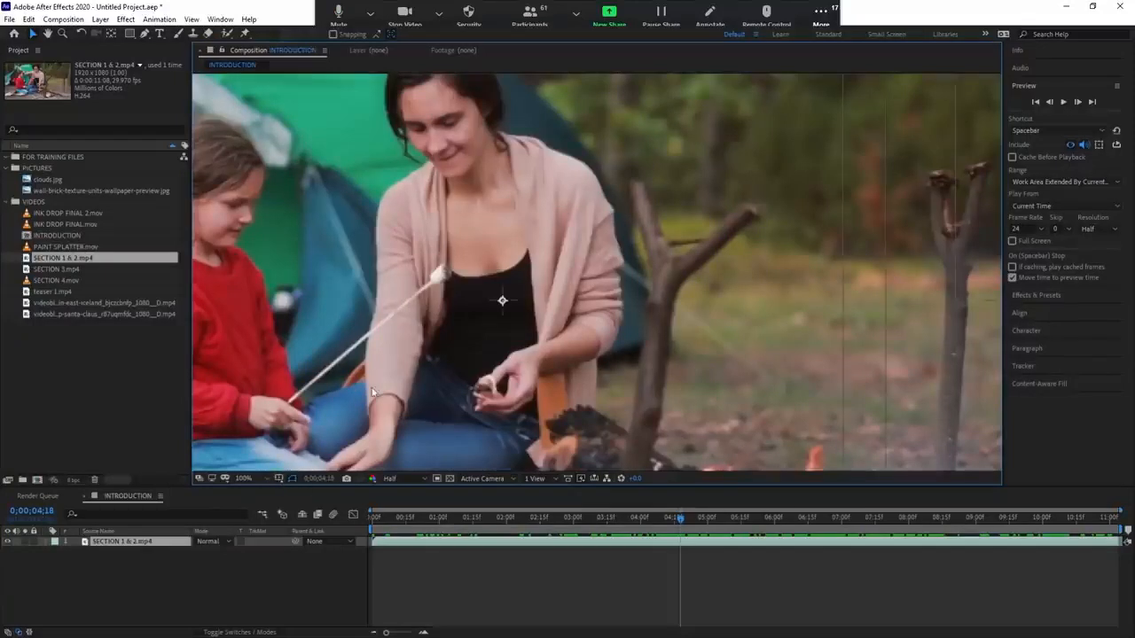
{"action": "scroll", "coordinate": [478, 328], "scroll_direction": "down", "scroll_amount": 1}
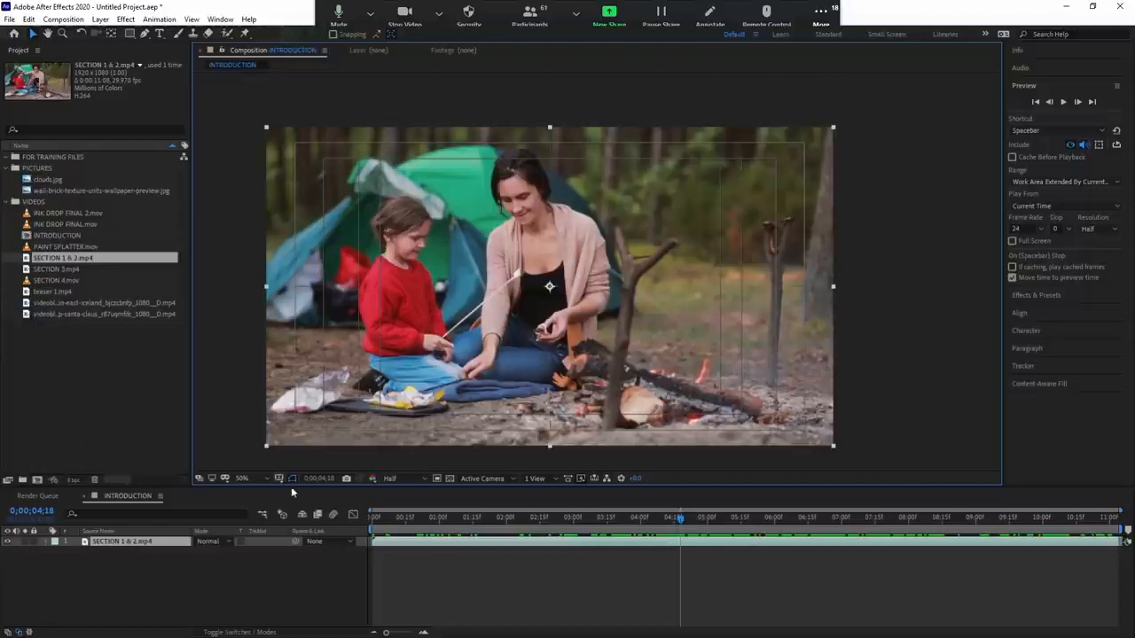
Show the grid, the rulers and the proportional grid over the composition
{"action": "key", "text": "ctrl+apostrophe"}
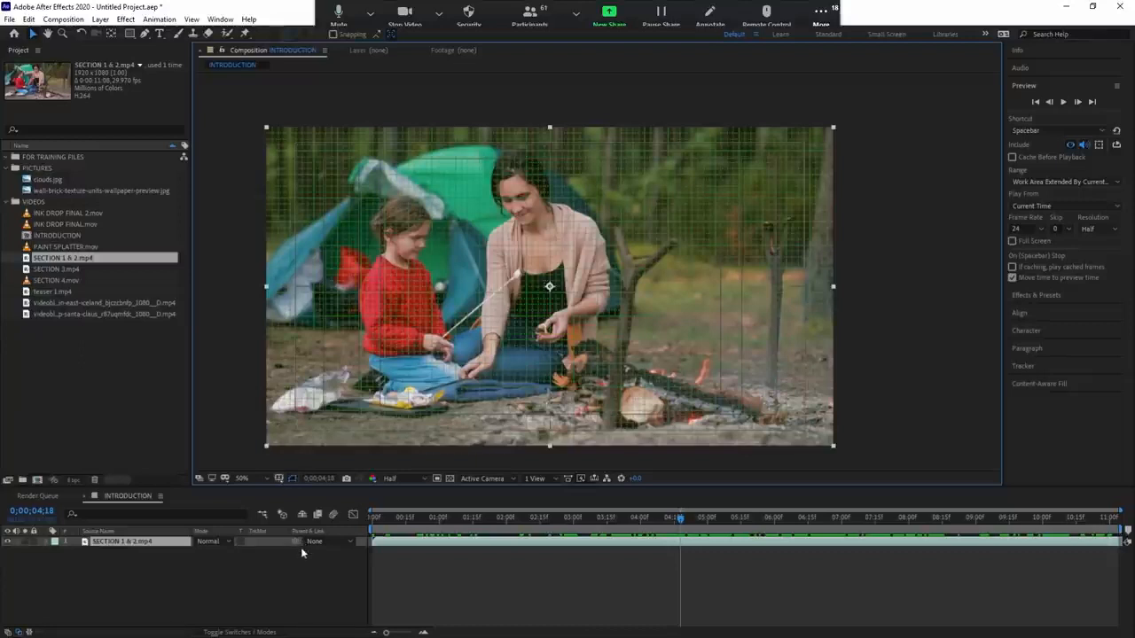
{"action": "key", "text": "ctrl+r"}
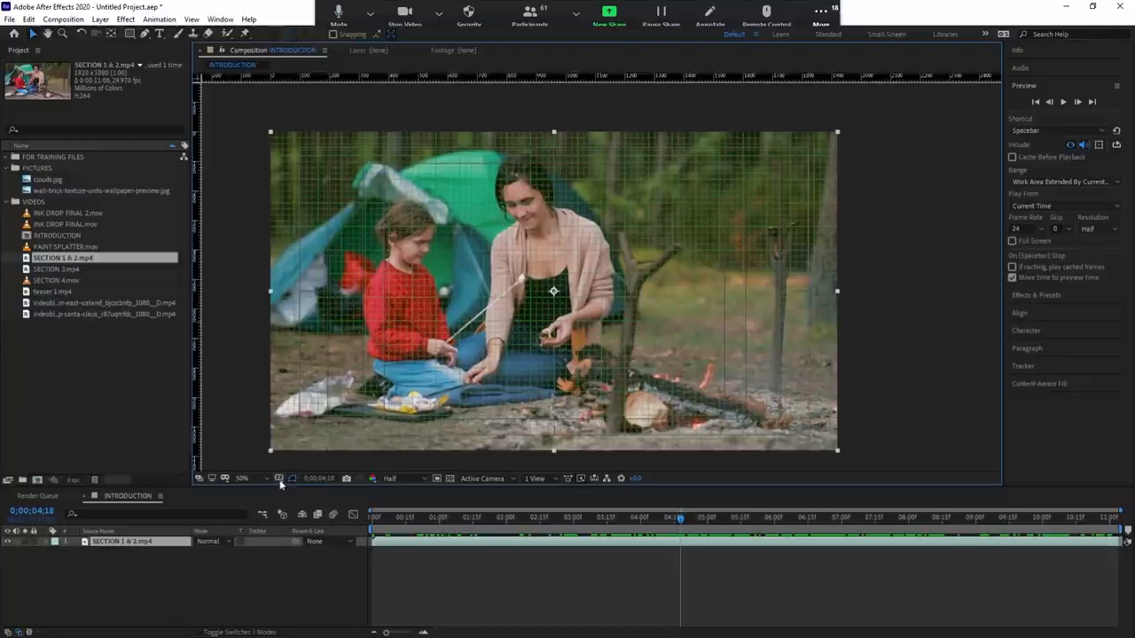
{"action": "key", "text": "alt+apostrophe"}
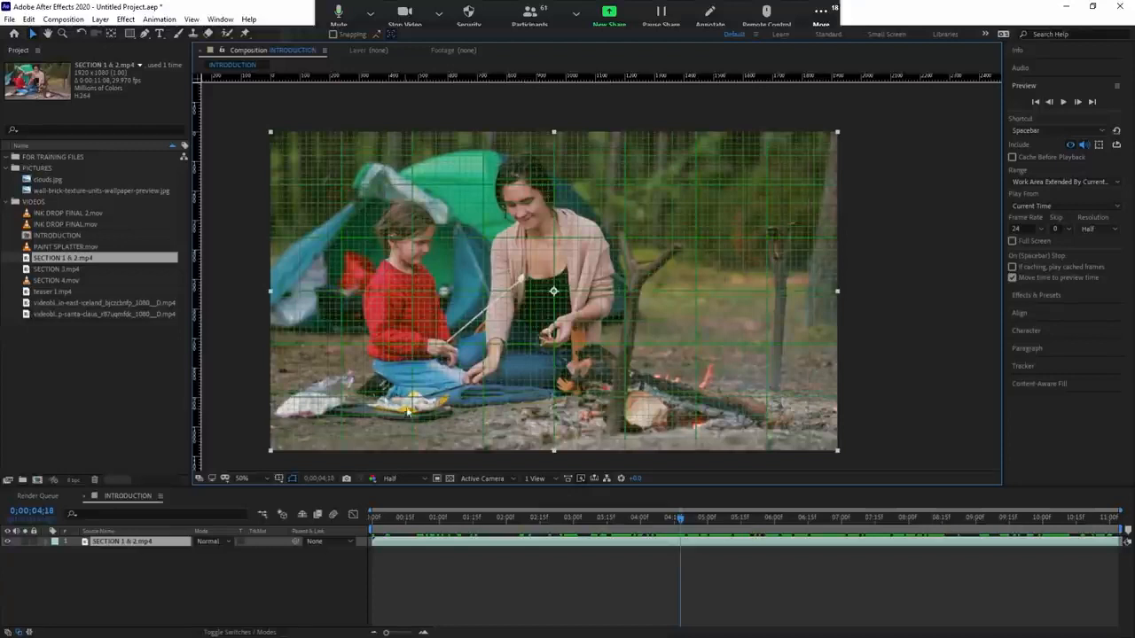
Hide the grid, the rulers and the proportional grid
{"action": "key", "text": "ctrl+apostrophe"}
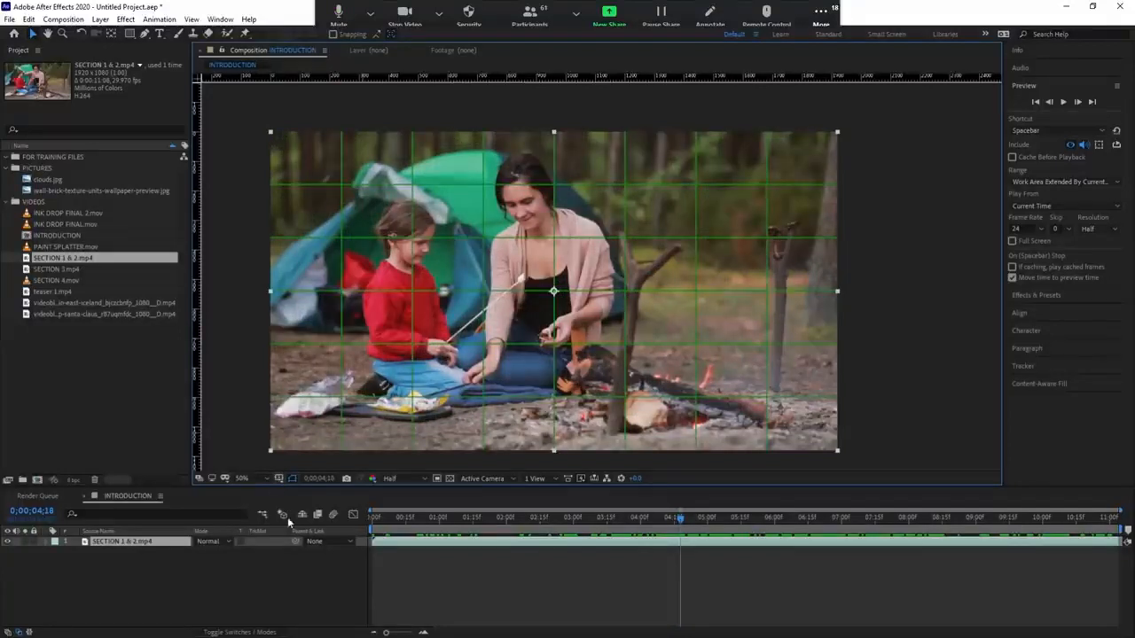
{"action": "key", "text": "ctrl+r"}
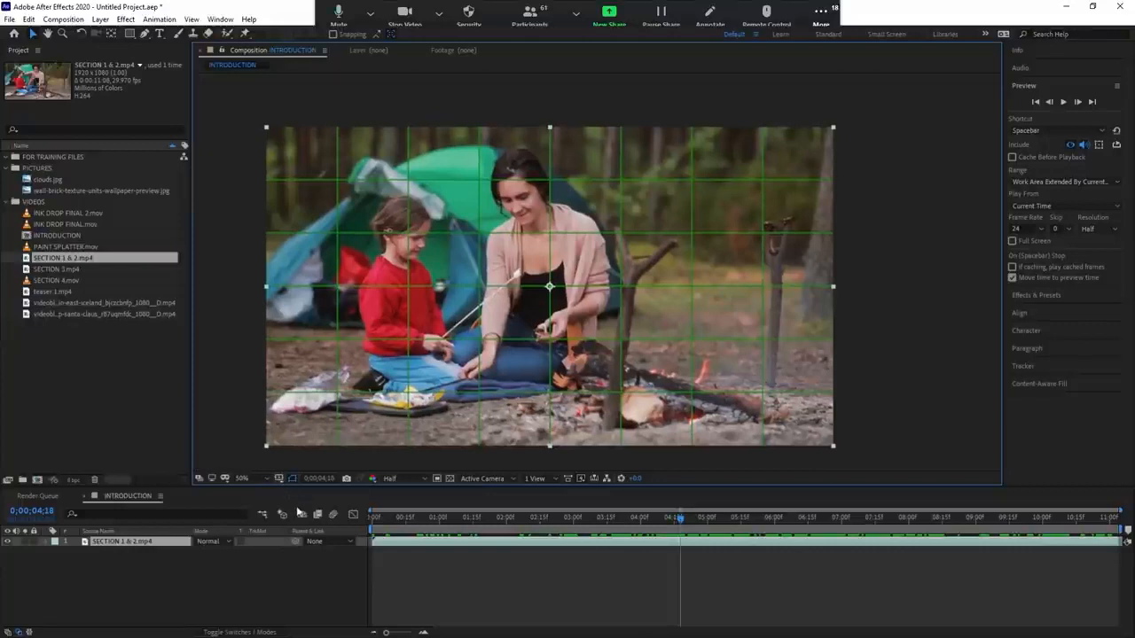
{"action": "key", "text": "alt+apostrophe"}
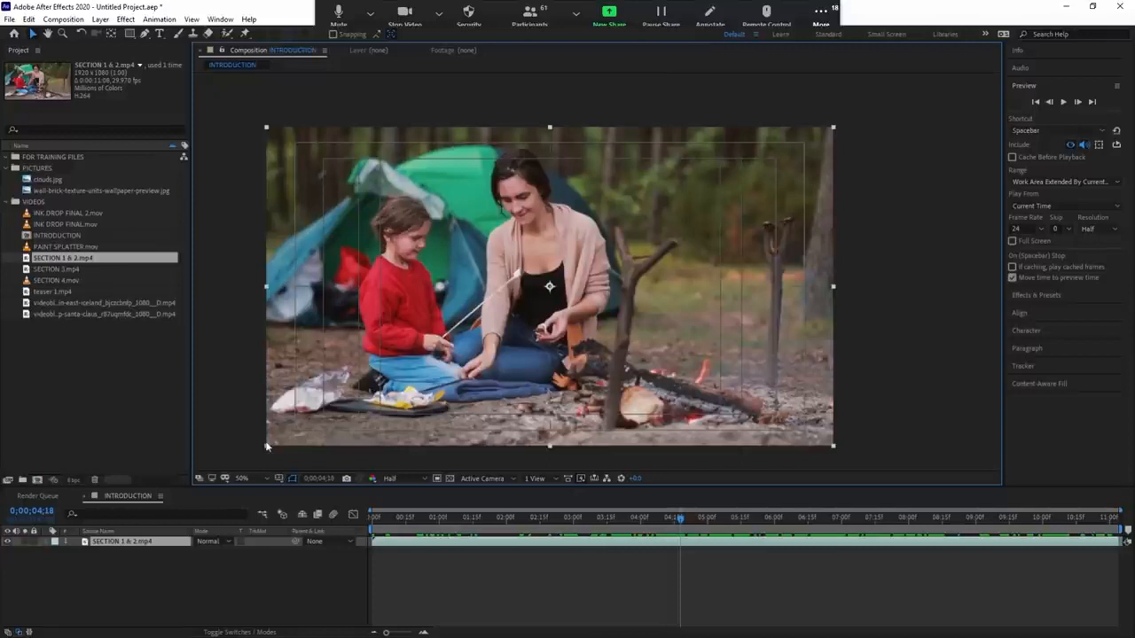
Scrub the INTRODUCTION composition to 0;00;02;19 and select the SECTION 1 & 2.mp4 layer
{"action": "left_click", "coordinate": [474, 578]}
{"action": "key", "text": "space"}
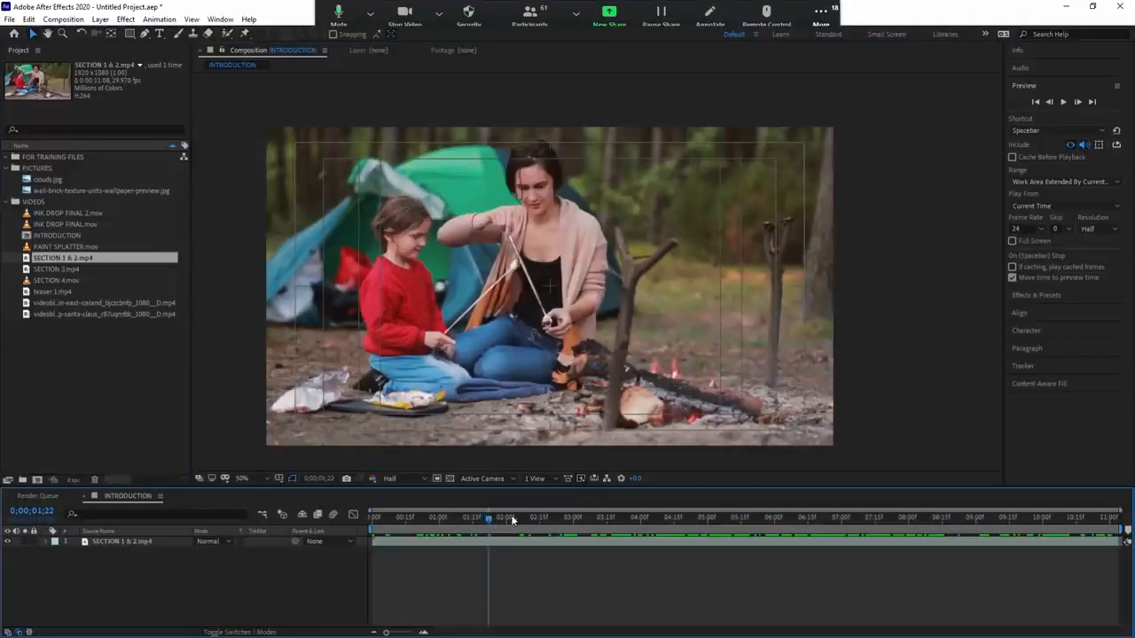
{"action": "left_click_drag", "start_coordinate": [840, 539], "coordinate": [547, 544]}
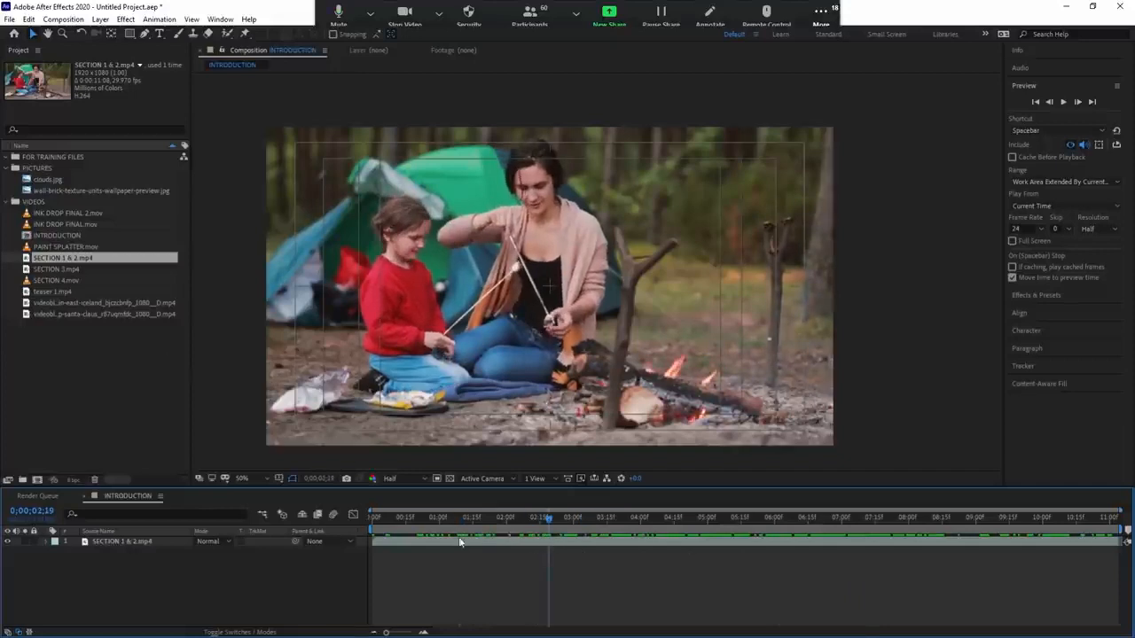
{"action": "left_click", "coordinate": [298, 542]}
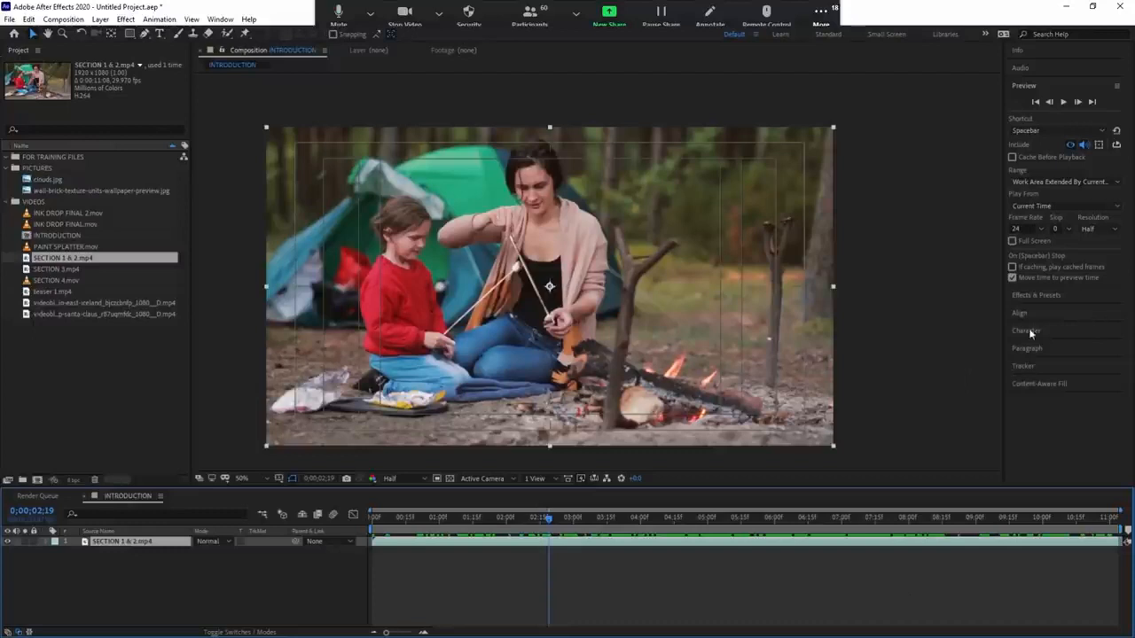
Widen the Preview panel group and the Project panel until its Type column shows, and shorten the Timeline panel
{"action": "left_click_drag", "start_coordinate": [1005, 341], "coordinate": [921, 406]}
{"action": "left_click_drag", "start_coordinate": [794, 490], "coordinate": [801, 540]}
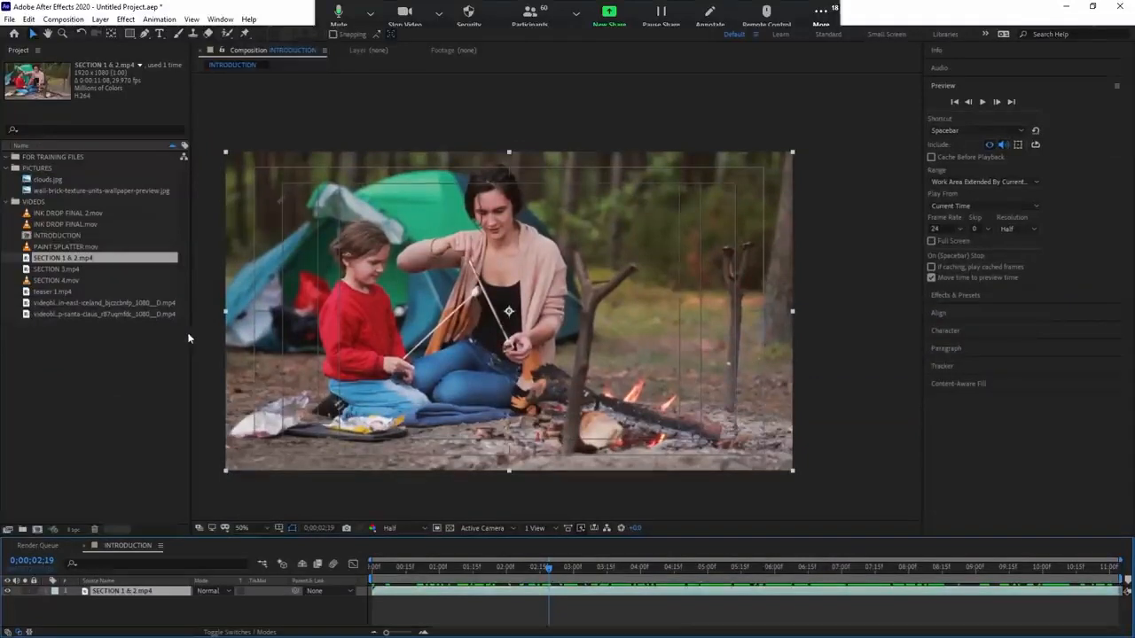
{"action": "left_click_drag", "start_coordinate": [190, 334], "coordinate": [253, 354]}
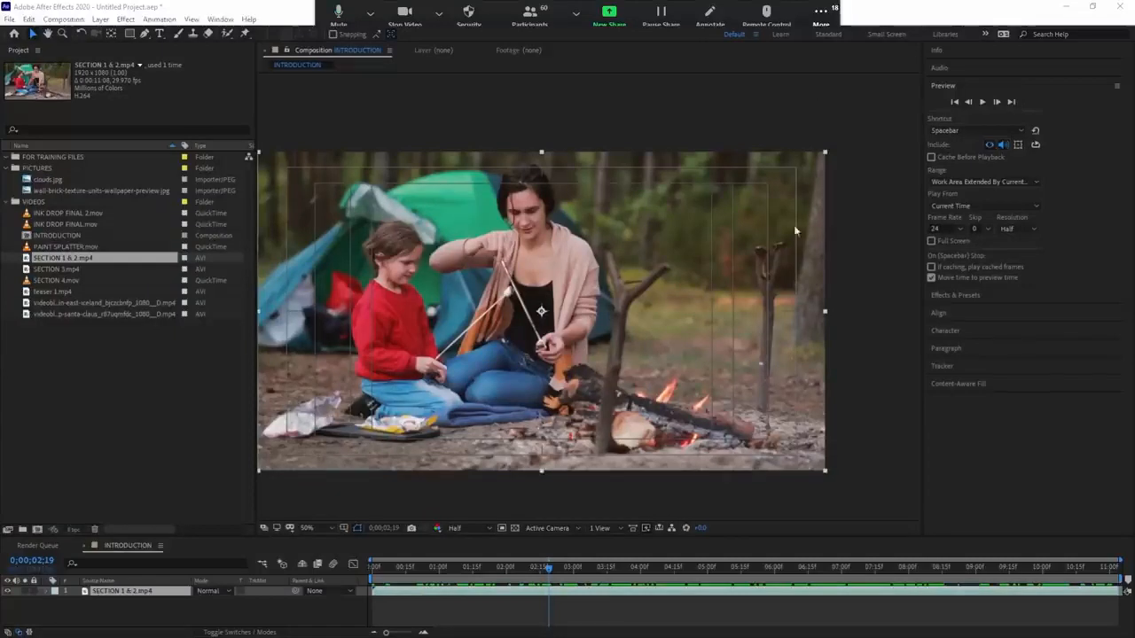
Make the Timeline panel taller, and clear the layer and Project item selections with the INTRODUCTION timeline active
{"action": "left_click", "coordinate": [873, 253]}
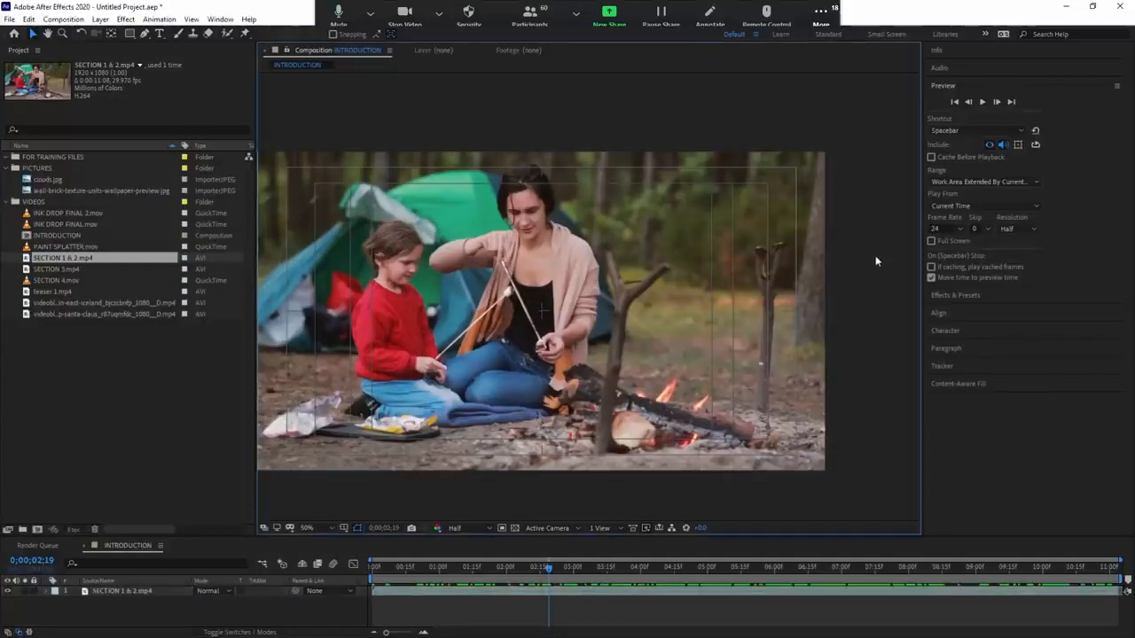
{"action": "left_click_drag", "start_coordinate": [641, 539], "coordinate": [674, 494]}
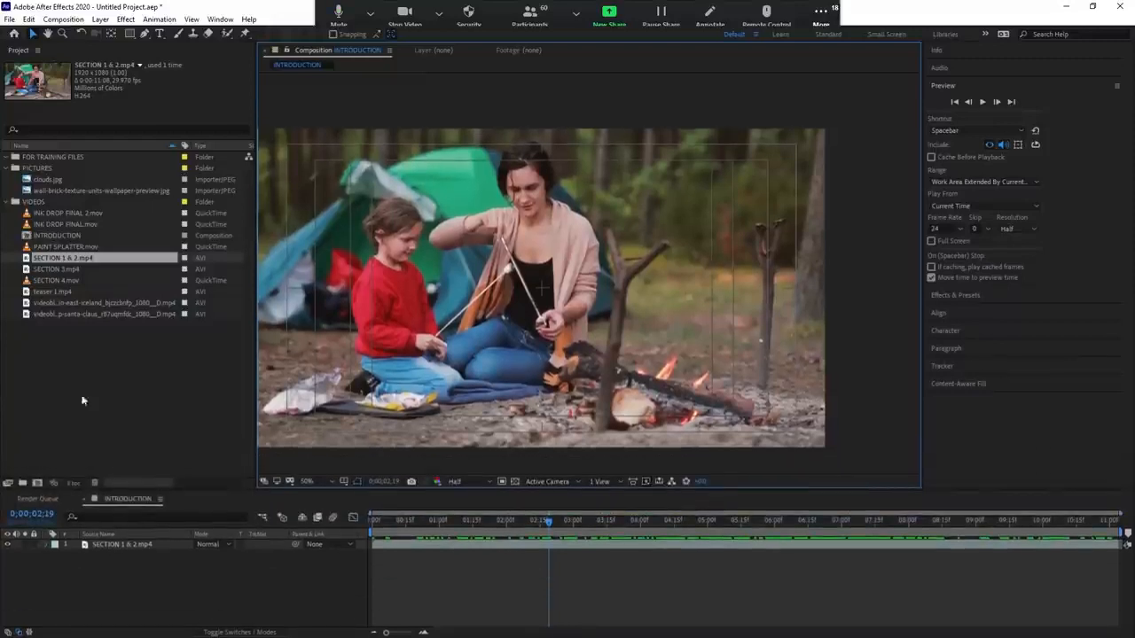
{"action": "left_click", "coordinate": [144, 441]}
{"action": "left_click", "coordinate": [129, 502]}
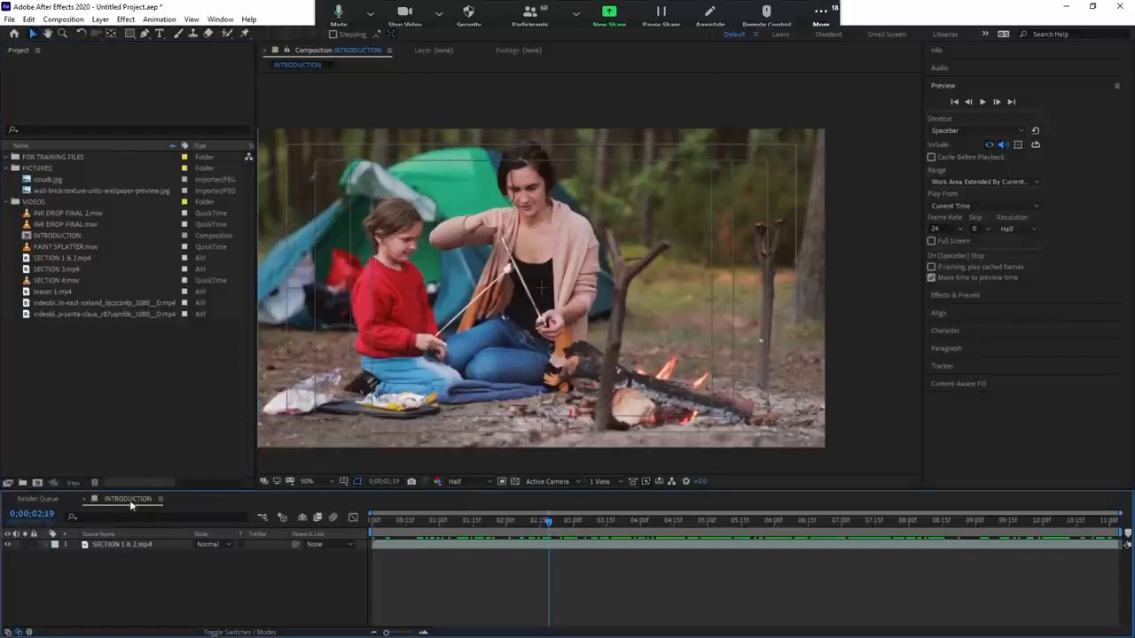
Dock the INTRODUCTION timeline in the Project panel's group and switch back and forth between the two panels
{"action": "left_click_drag", "start_coordinate": [131, 503], "coordinate": [180, 418]}
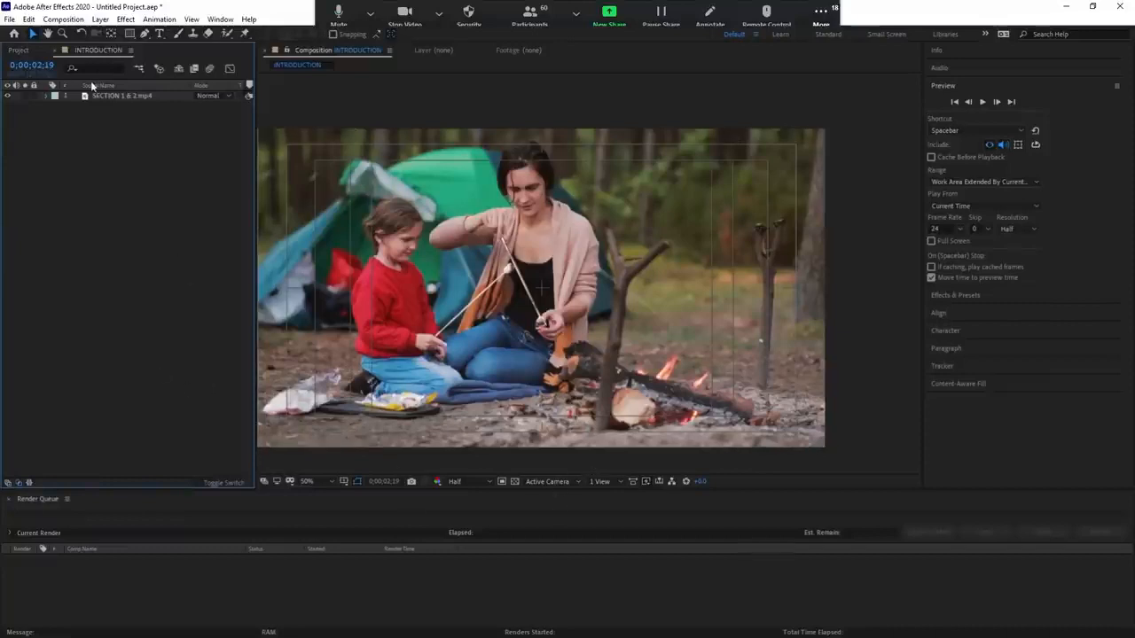
{"action": "left_click", "coordinate": [32, 53]}
{"action": "left_click", "coordinate": [92, 52]}
{"action": "left_click", "coordinate": [22, 53]}
{"action": "left_click", "coordinate": [92, 51]}
{"action": "left_click", "coordinate": [25, 54]}
{"action": "left_click", "coordinate": [99, 52]}
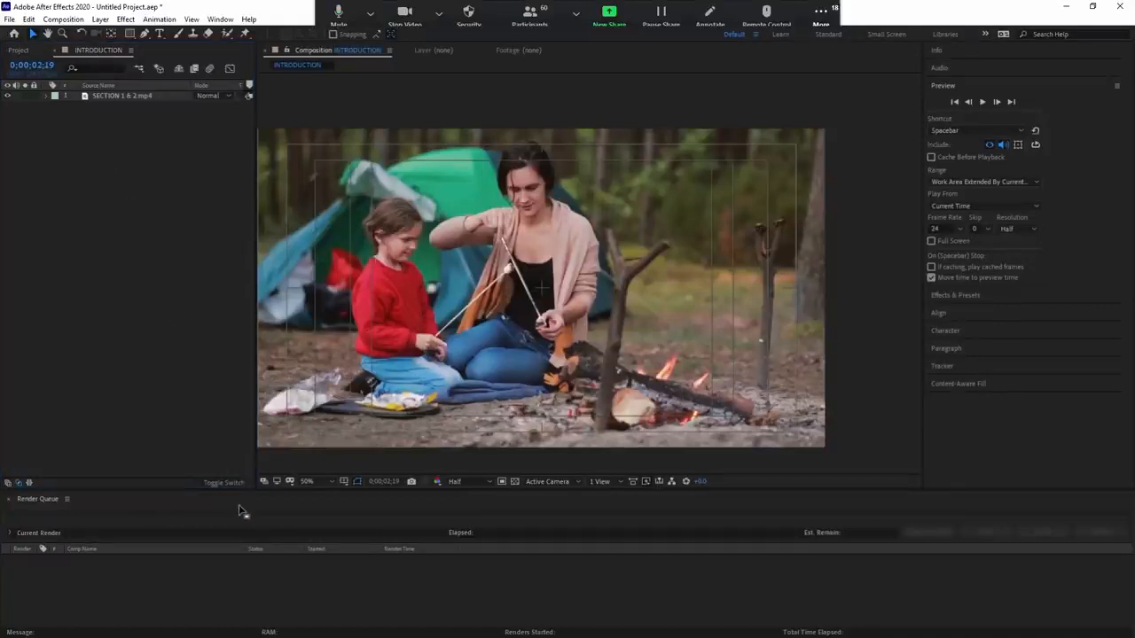
Return the INTRODUCTION timeline to the Render Queue's panel group and scrub the composition to 0;00;08;02
{"action": "left_click_drag", "start_coordinate": [239, 507], "coordinate": [240, 508]}
{"action": "left_click", "coordinate": [480, 520]}
{"action": "left_click", "coordinate": [606, 521]}
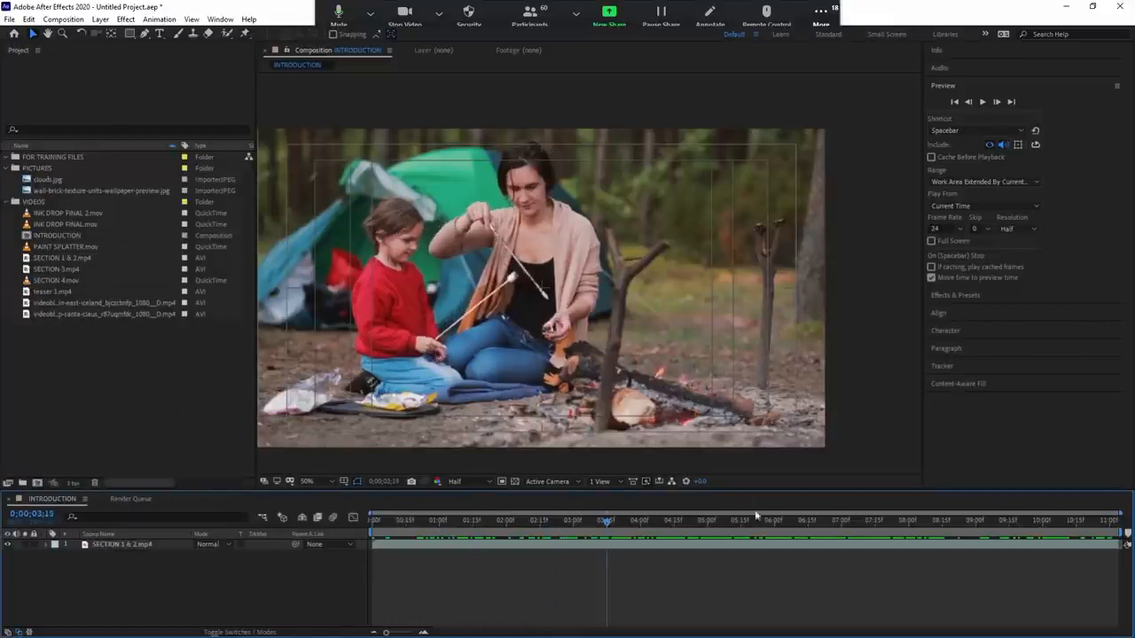
{"action": "left_click_drag", "start_coordinate": [763, 527], "coordinate": [913, 536]}
{"action": "left_click", "coordinate": [134, 408]}
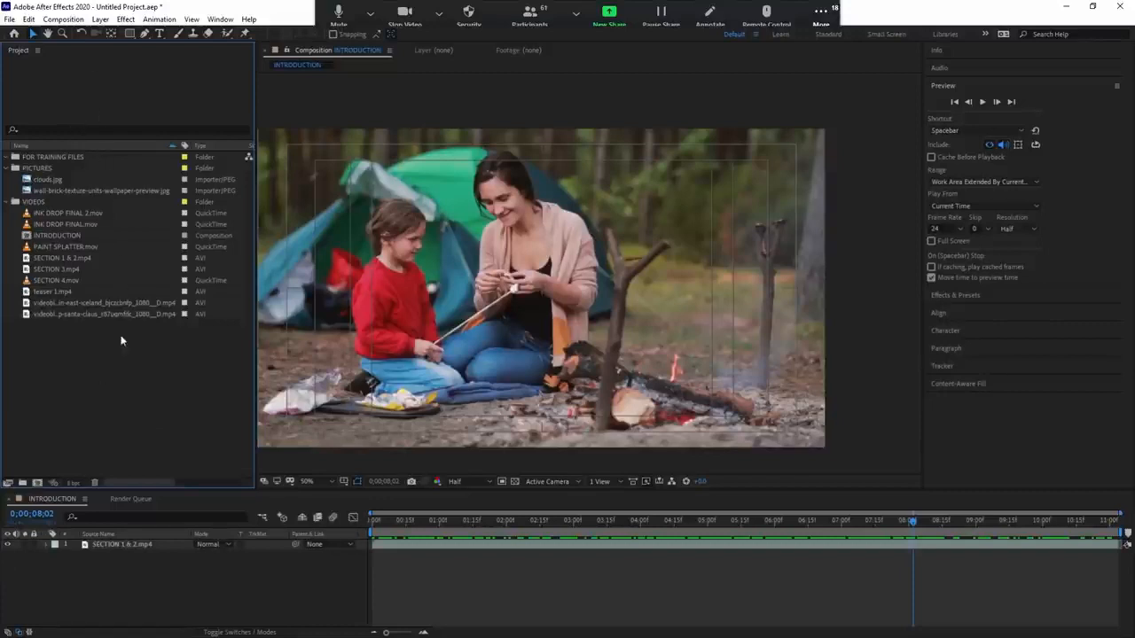
Apply a Gaussian Blur to the SECTION 1 & 2.mp4 layer and raise its Blurriness to about 20
{"action": "left_click", "coordinate": [480, 546]}
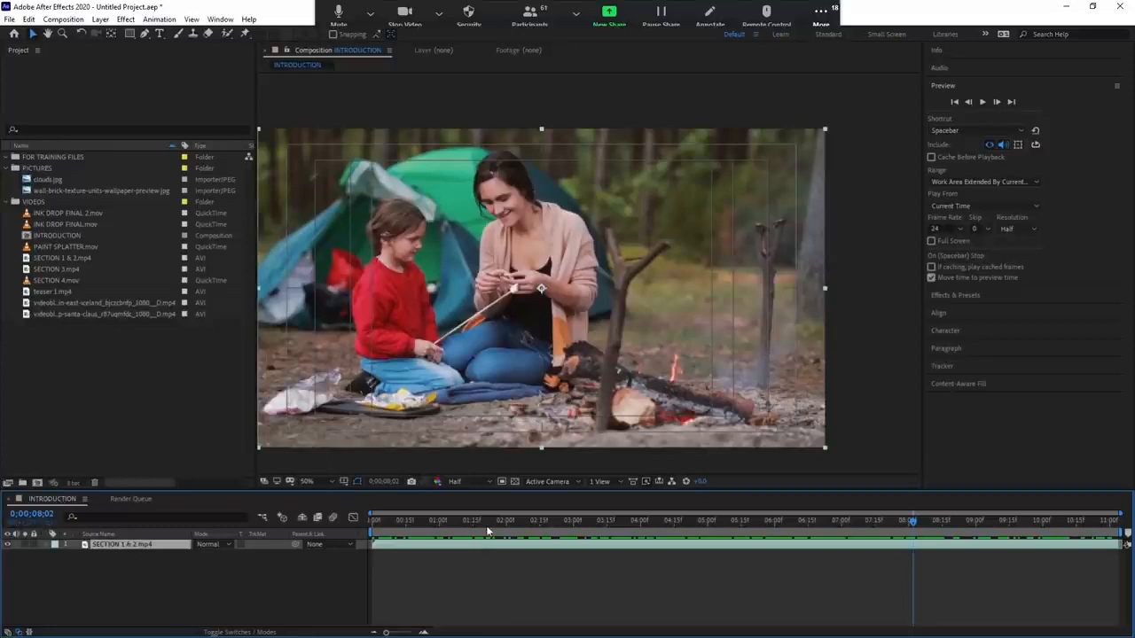
{"action": "left_click", "coordinate": [454, 560]}
{"action": "left_click", "coordinate": [452, 544]}
{"action": "left_click", "coordinate": [459, 560]}
{"action": "left_click", "coordinate": [458, 546]}
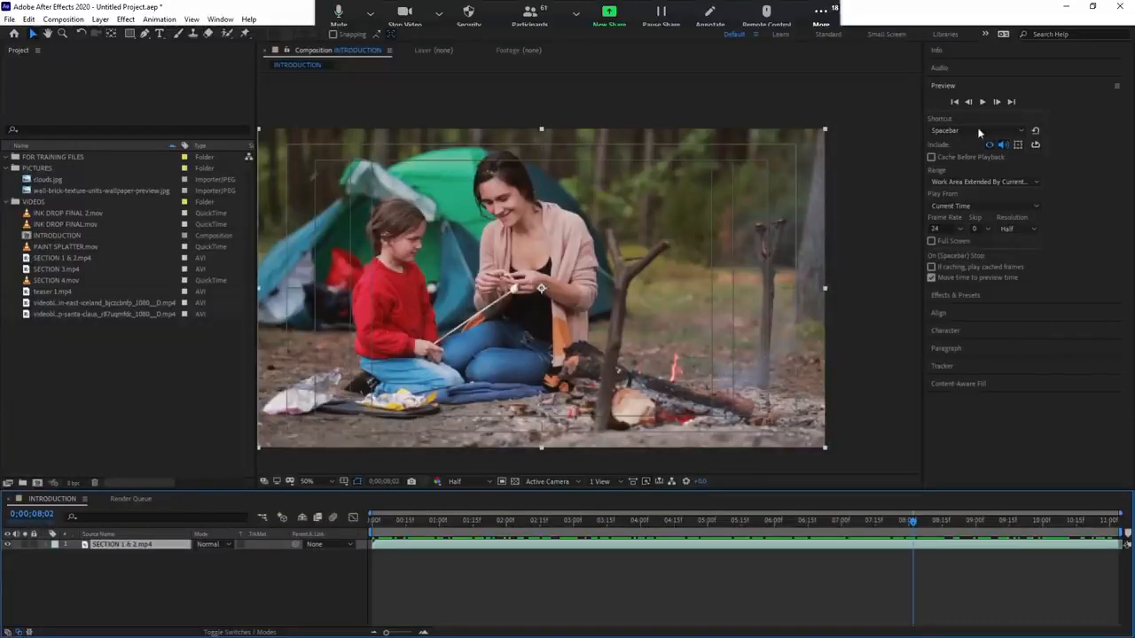
{"action": "left_click", "coordinate": [965, 264]}
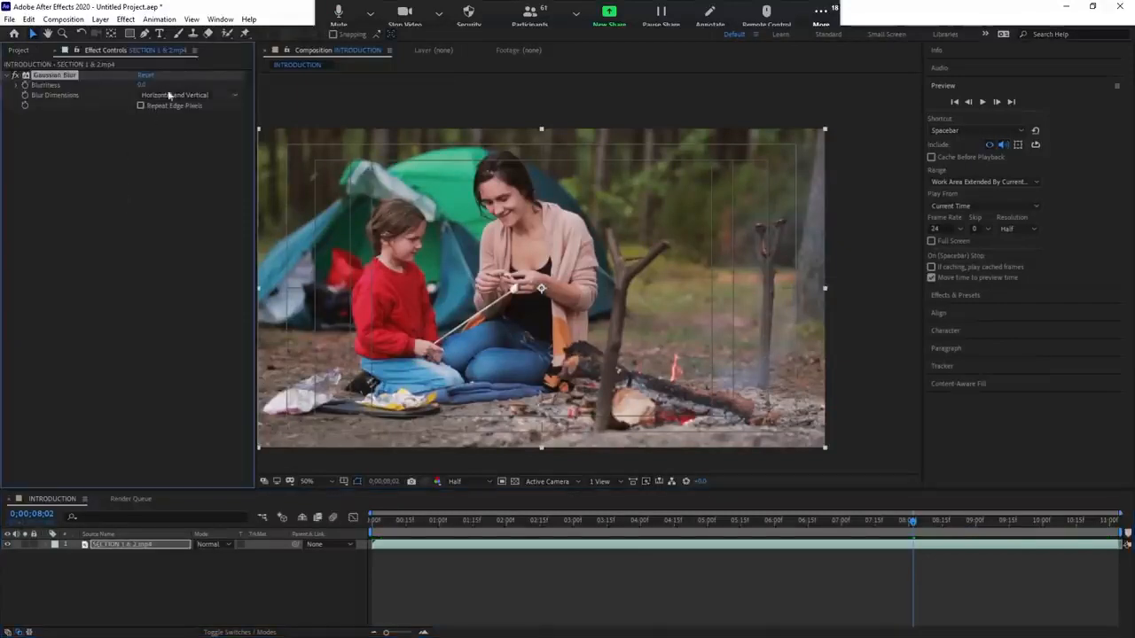
{"action": "left_click_drag", "start_coordinate": [140, 85], "coordinate": [211, 85]}
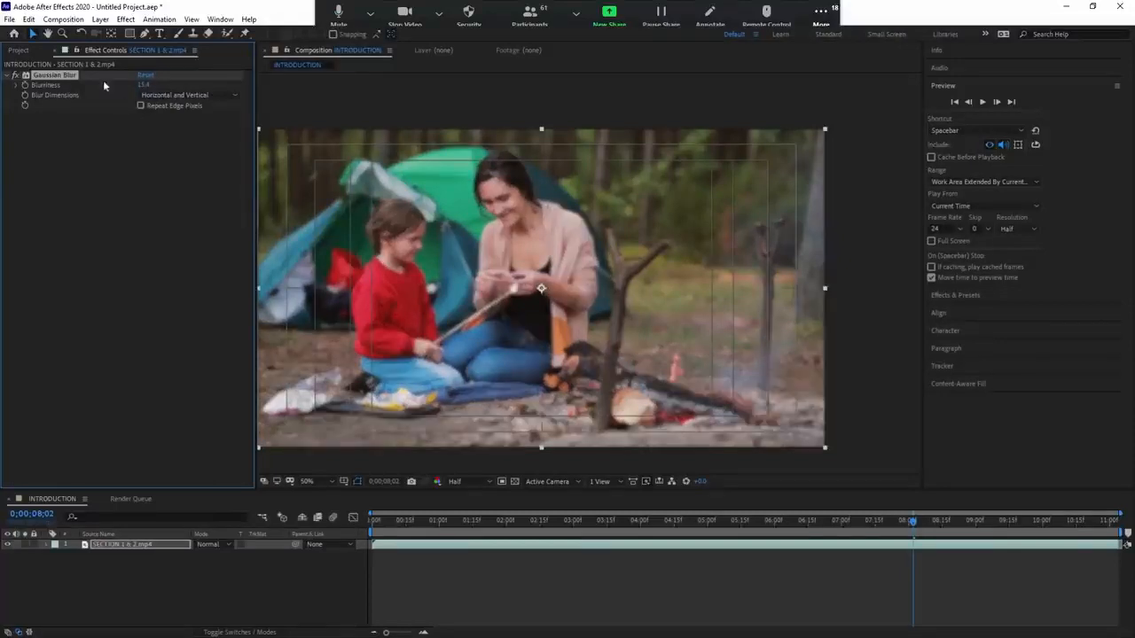
{"action": "left_click_drag", "start_coordinate": [140, 86], "coordinate": [168, 88]}
Toggle the layer's Effect Controls panel off and on several times, leaving it open
{"action": "key", "text": "F3"}
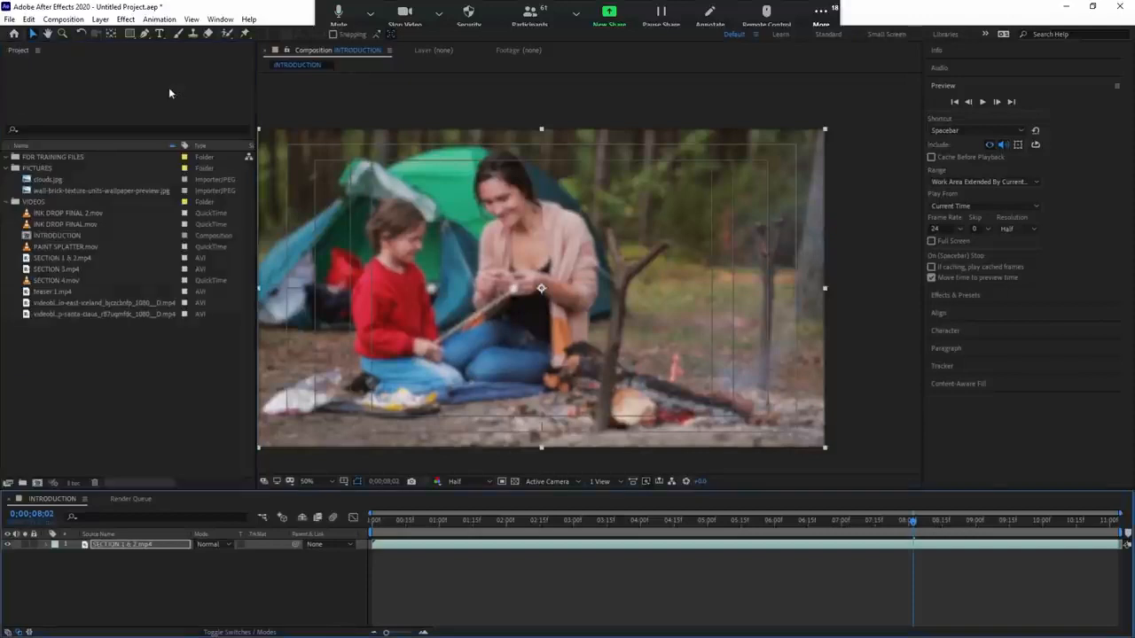
{"action": "key", "text": "F3"}
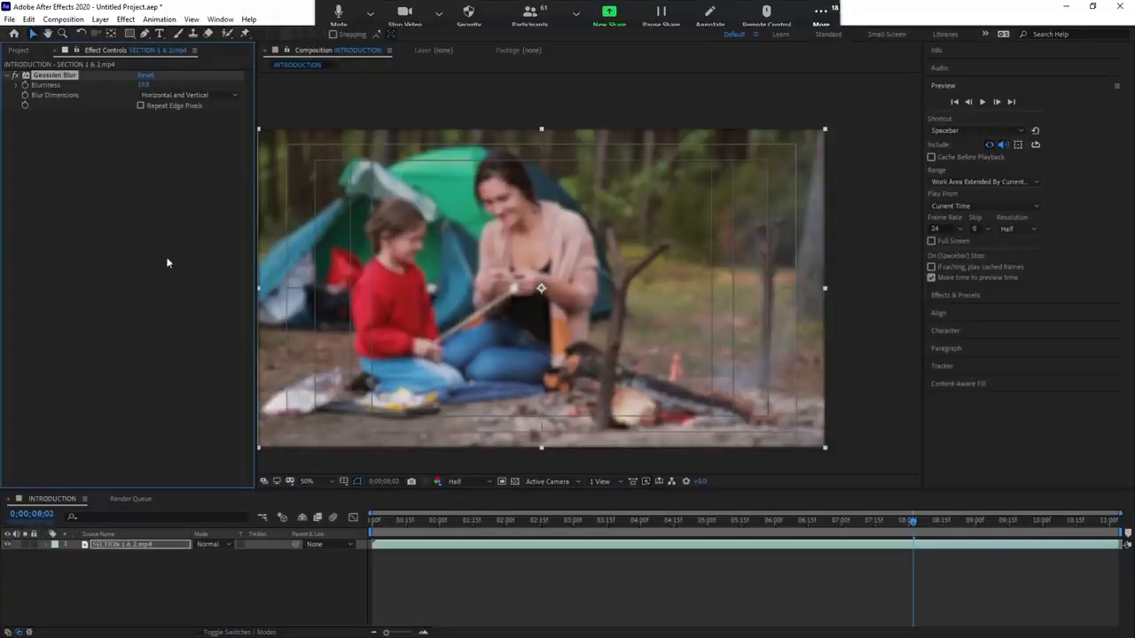
{"action": "key", "text": "F3"}
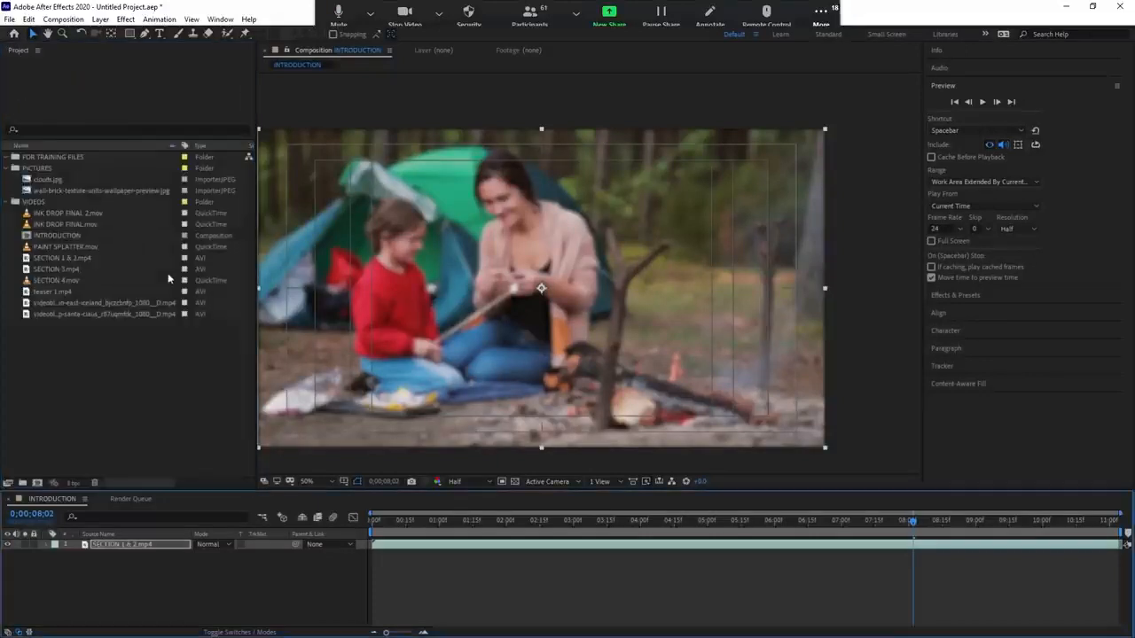
{"action": "key", "text": "F3"}
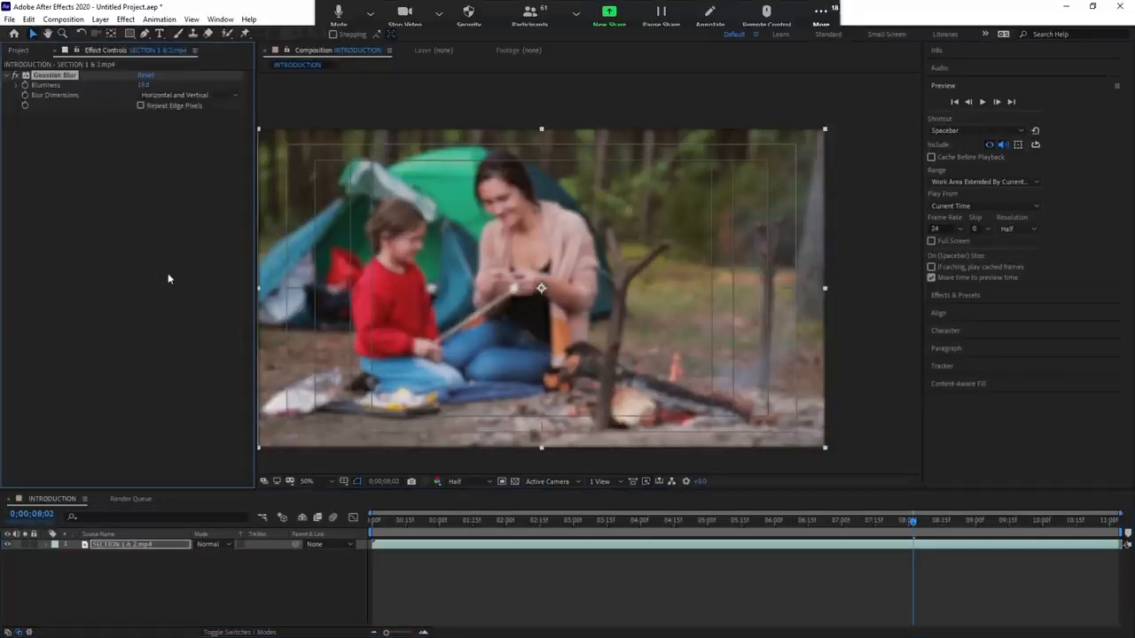
{"action": "key", "text": "F3"}
{"action": "key", "text": "F3"}
{"action": "key", "text": "F3"}
{"action": "key", "text": "F3"}
Increase the Gaussian Blur's Blurriness to 34.4 and enable Repeat Edge Pixels
{"action": "left_click_drag", "start_coordinate": [143, 84], "coordinate": [183, 90]}
{"action": "left_click_drag", "start_coordinate": [142, 84], "coordinate": [184, 83]}
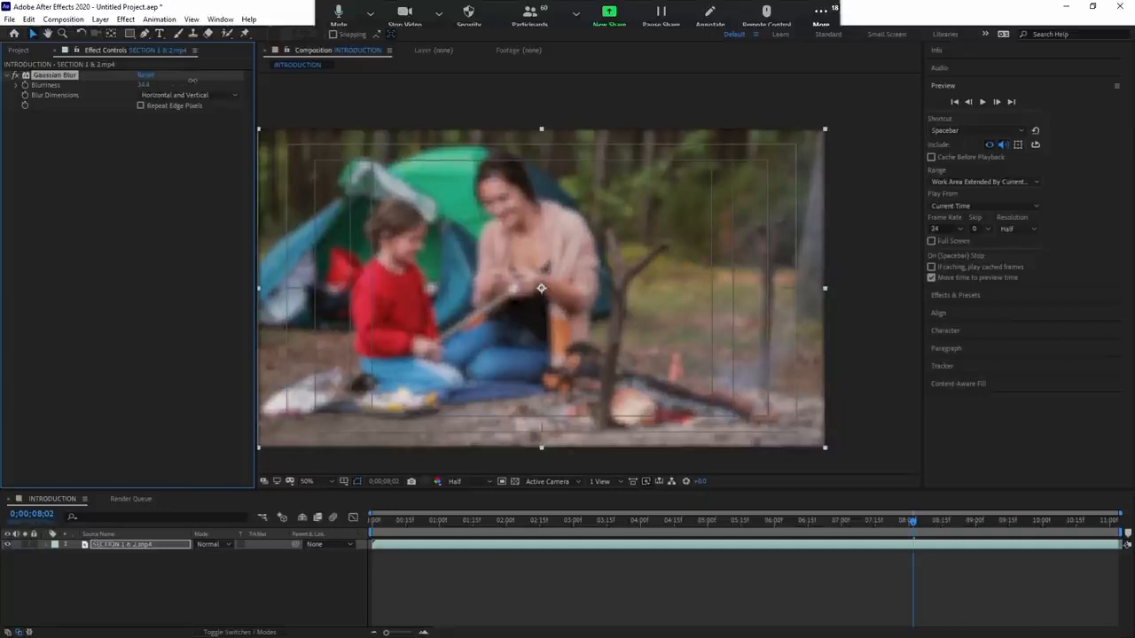
{"action": "left_click", "coordinate": [140, 105]}
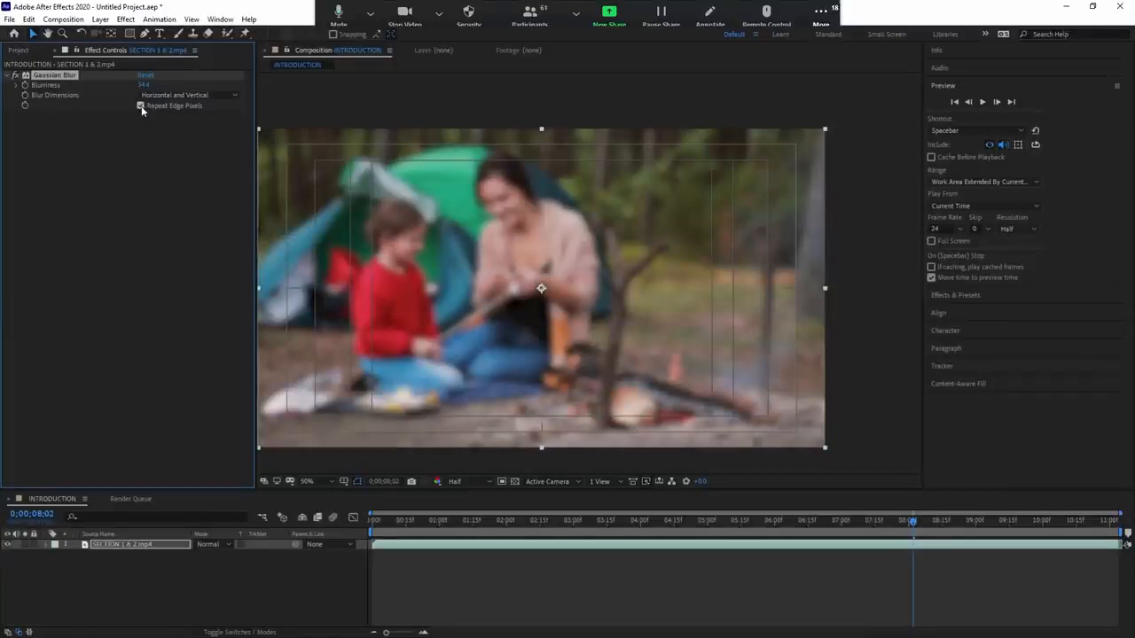
{"action": "left_click", "coordinate": [158, 163]}
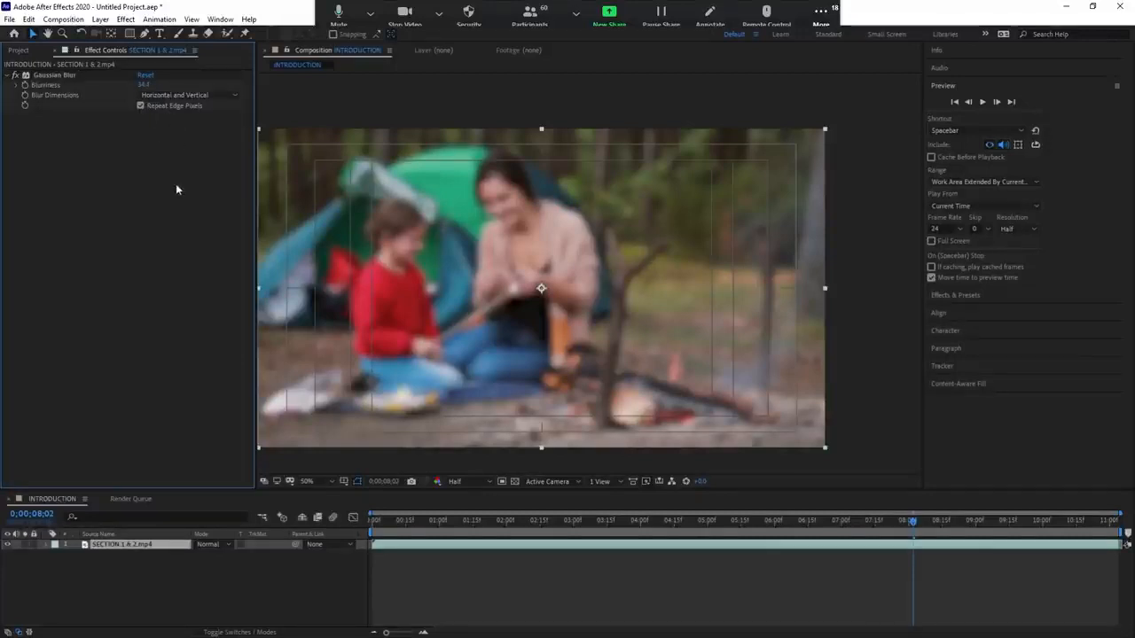
Apply a Curves effect to the SECTION 1 & 2.mp4 layer and bend its RGB curve into a gentle S shape for more contrast
{"action": "left_click", "coordinate": [426, 547]}
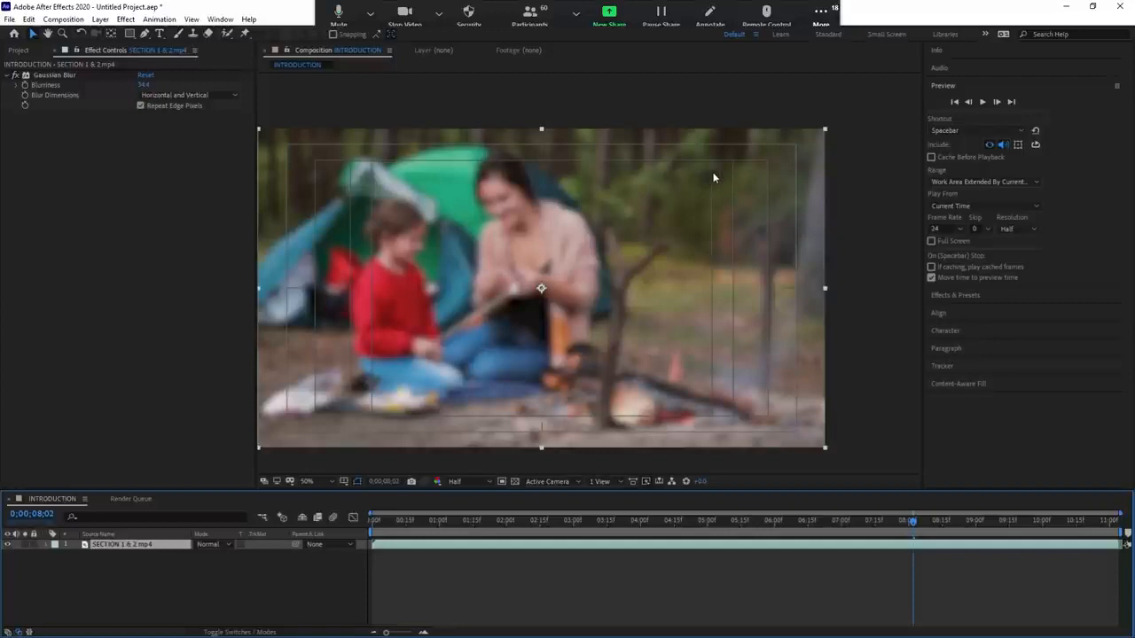
{"action": "left_click", "coordinate": [773, 406]}
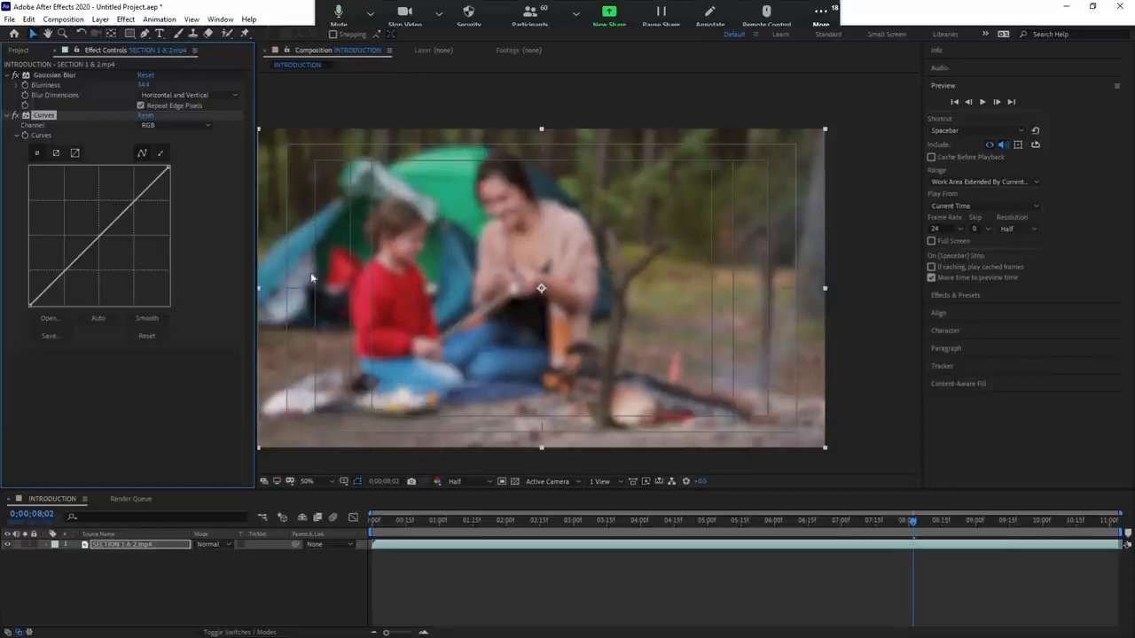
{"action": "left_click_drag", "start_coordinate": [115, 219], "coordinate": [113, 207]}
{"action": "left_click_drag", "start_coordinate": [62, 265], "coordinate": [67, 280]}
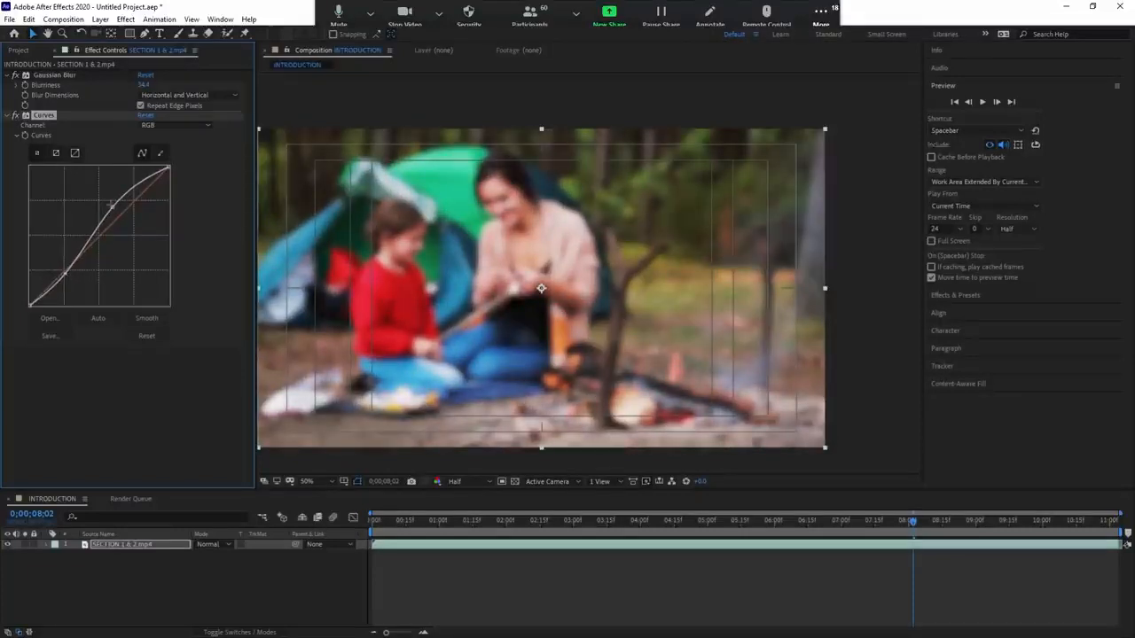
{"action": "left_click_drag", "start_coordinate": [112, 206], "coordinate": [111, 205]}
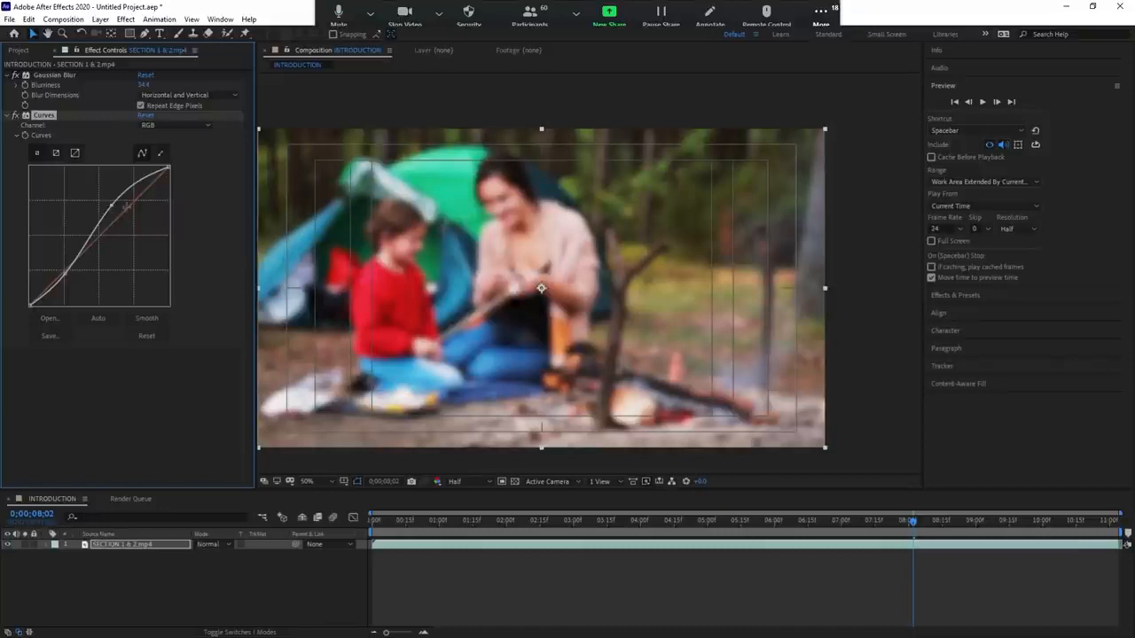
{"action": "left_click", "coordinate": [110, 388]}
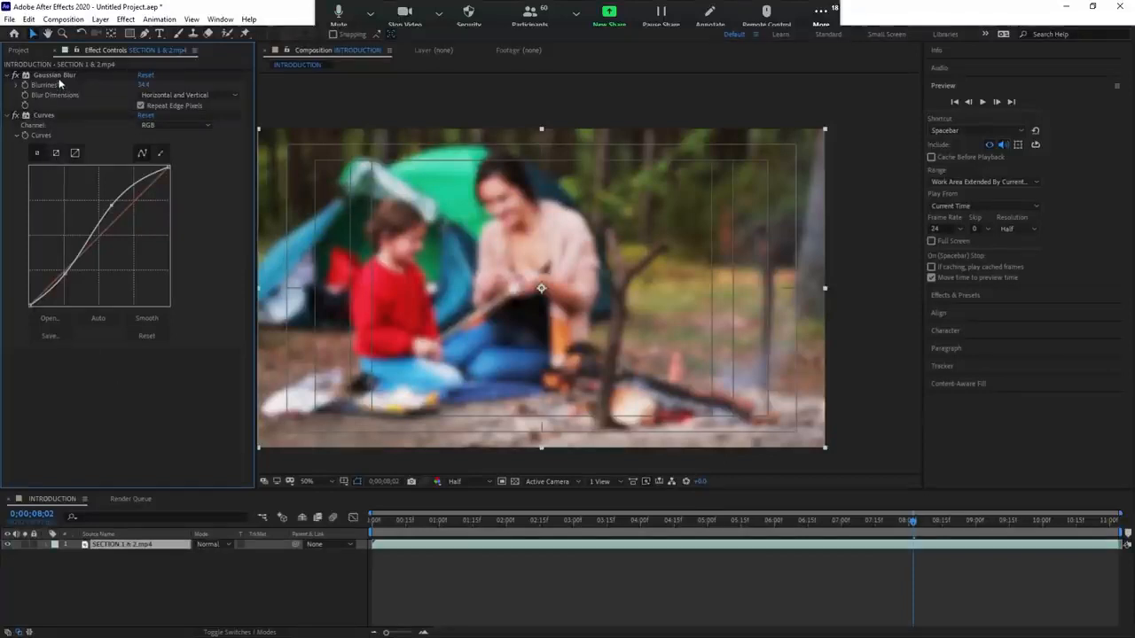
Swap the order of Gaussian Blur and Curves several times, ending with Curves above Gaussian Blur, and deselect the layer
{"action": "left_click", "coordinate": [55, 76]}
{"action": "left_click", "coordinate": [44, 116]}
{"action": "left_click", "coordinate": [54, 77]}
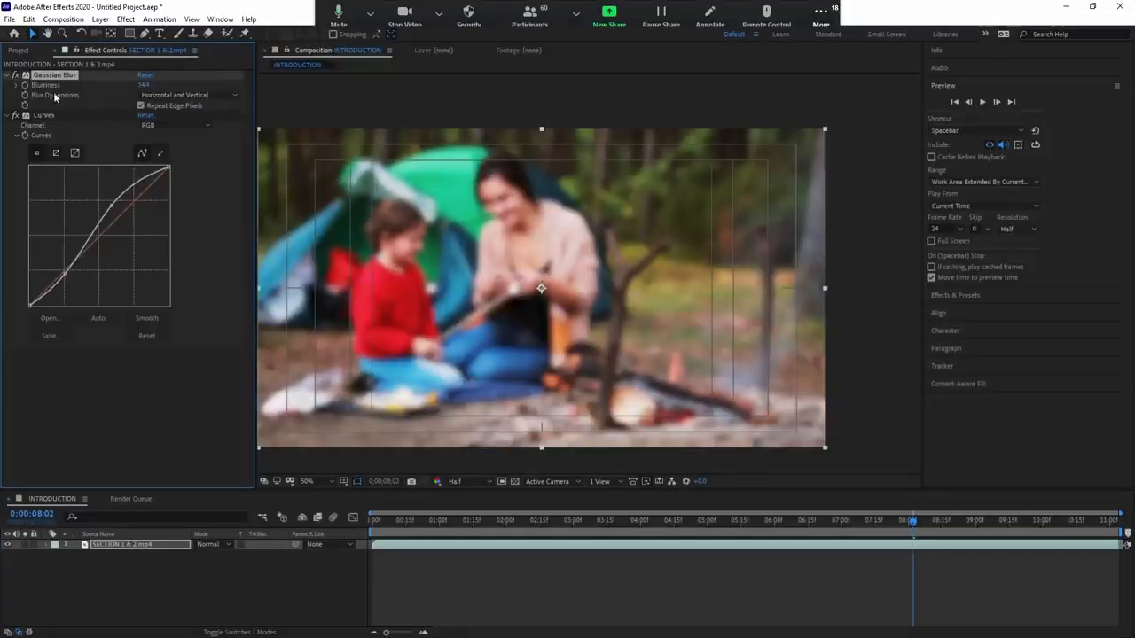
{"action": "left_click_drag", "start_coordinate": [54, 82], "coordinate": [77, 373]}
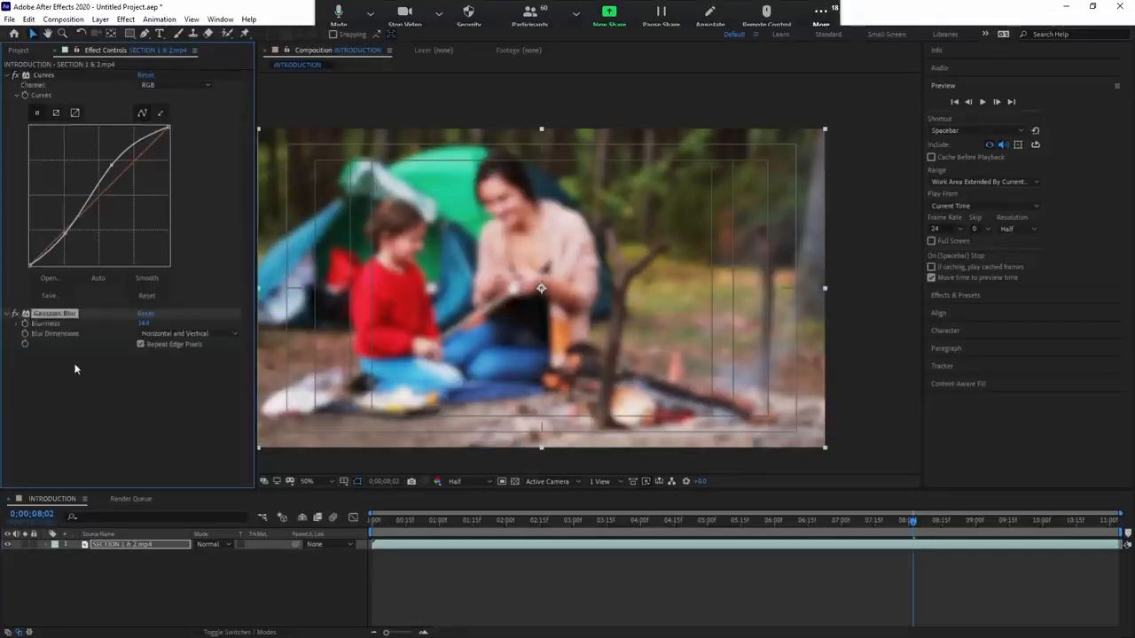
{"action": "left_click_drag", "start_coordinate": [43, 80], "coordinate": [88, 380]}
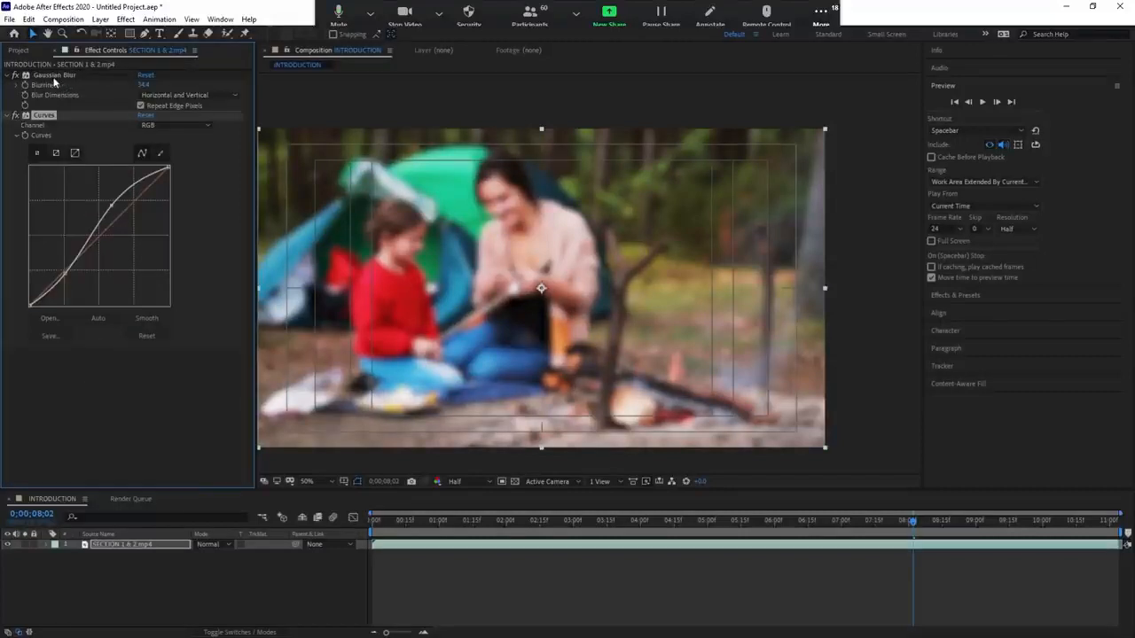
{"action": "left_click_drag", "start_coordinate": [54, 80], "coordinate": [72, 350]}
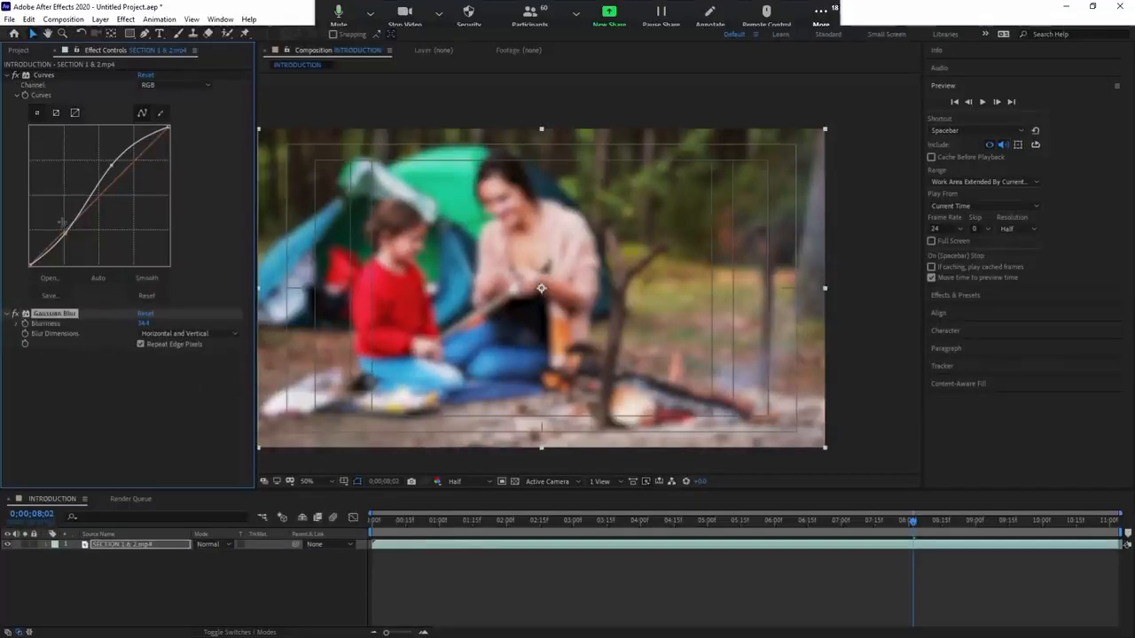
{"action": "left_click_drag", "start_coordinate": [44, 75], "coordinate": [71, 353]}
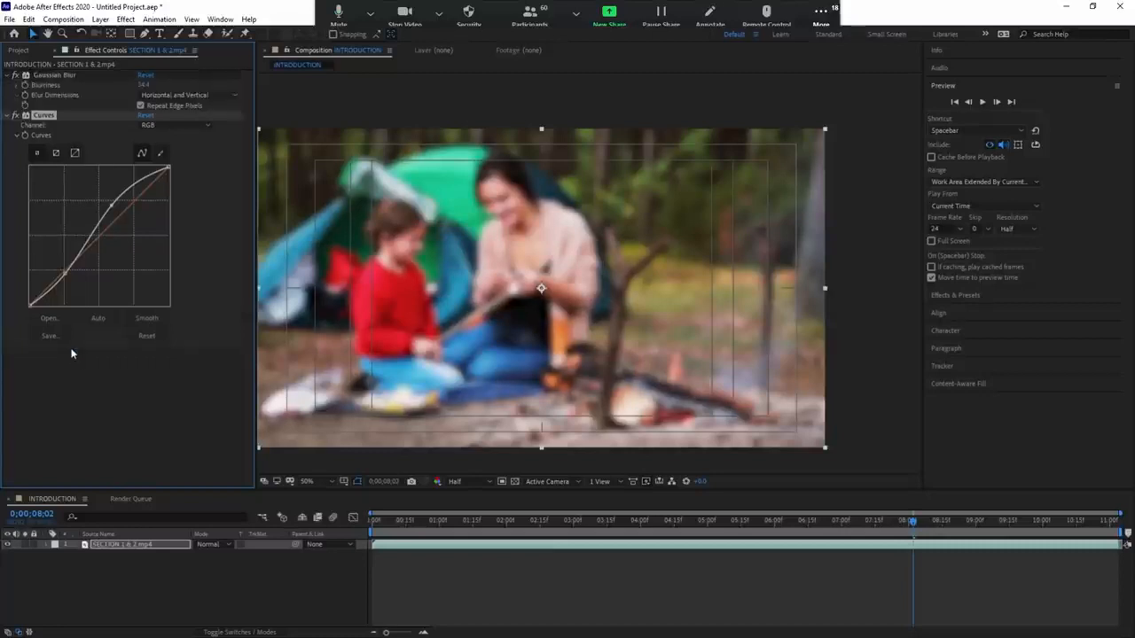
{"action": "left_click_drag", "start_coordinate": [57, 76], "coordinate": [89, 300]}
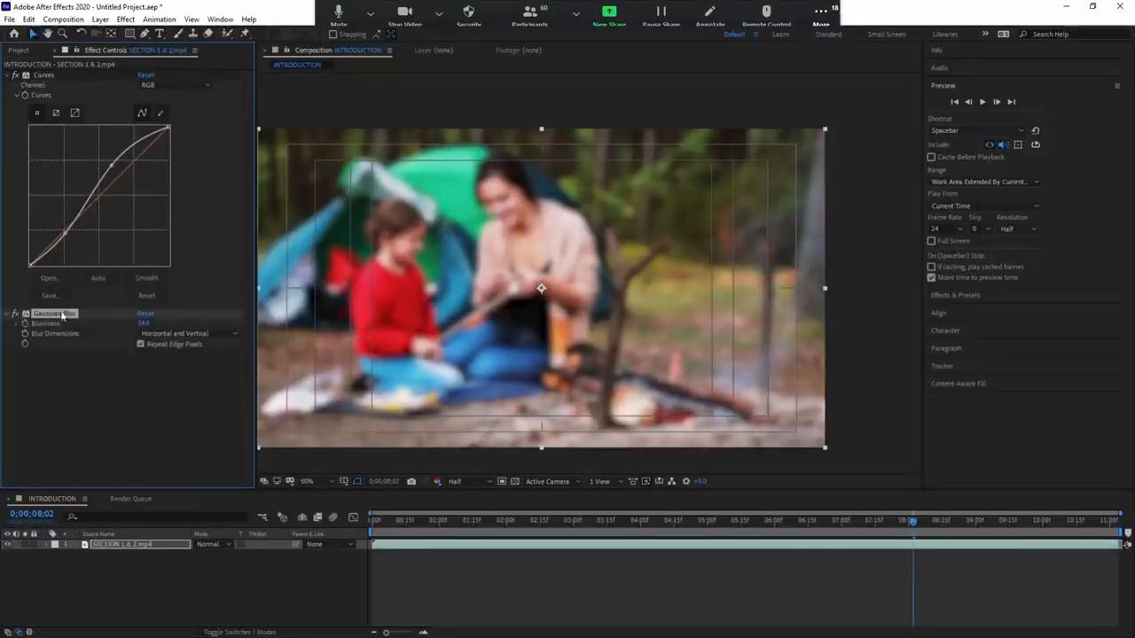
{"action": "left_click", "coordinate": [63, 317]}
{"action": "left_click", "coordinate": [55, 78]}
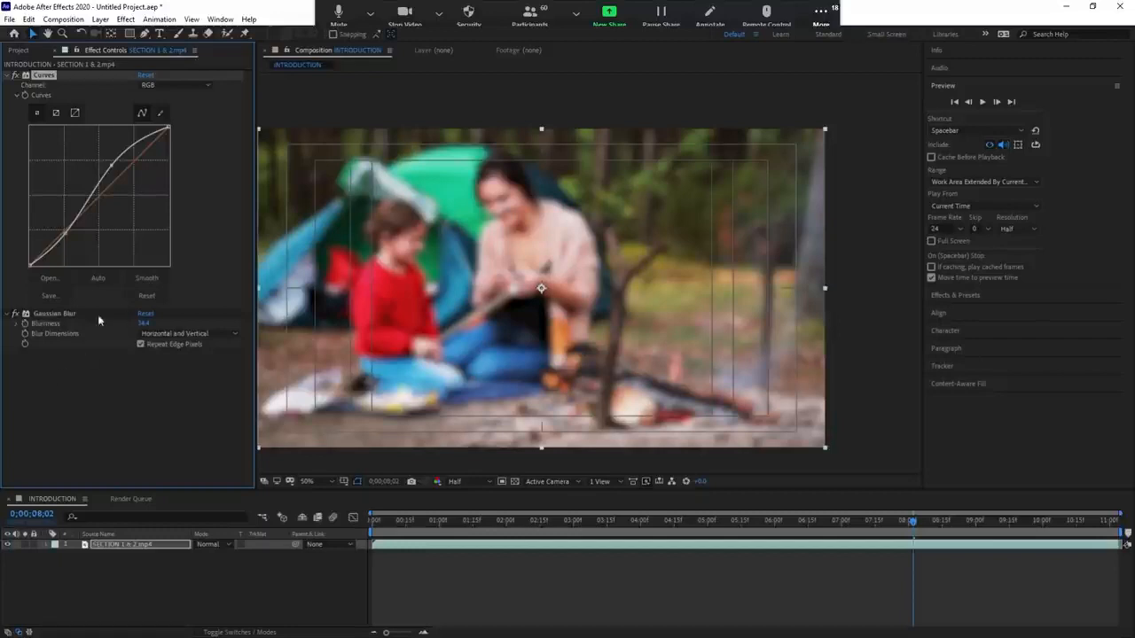
{"action": "left_click", "coordinate": [105, 351]}
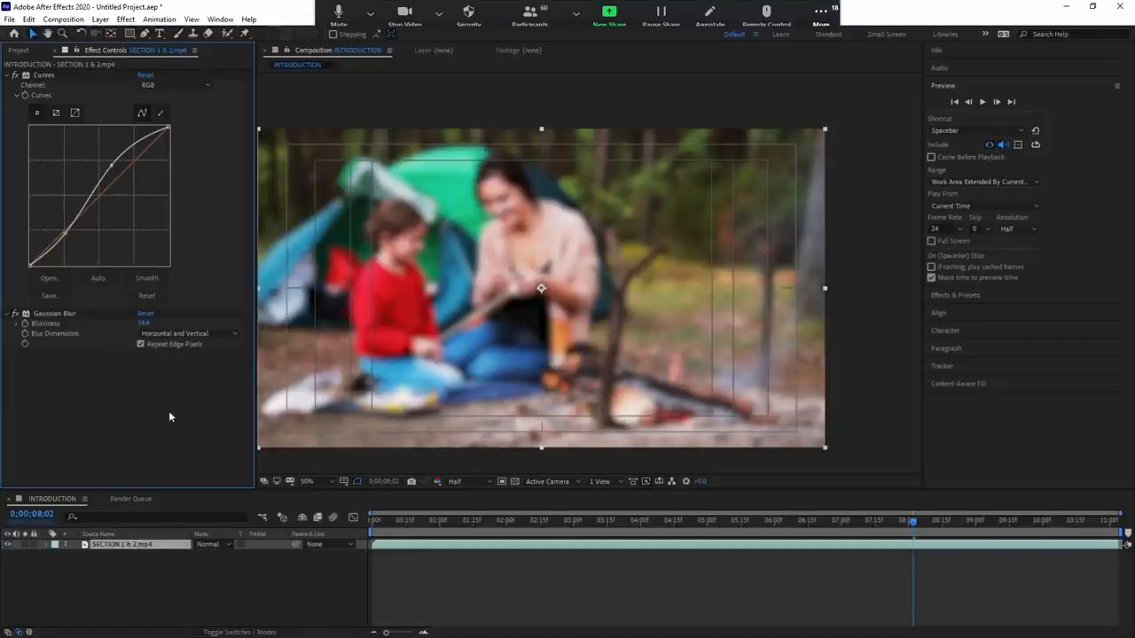
{"action": "left_click", "coordinate": [503, 586]}
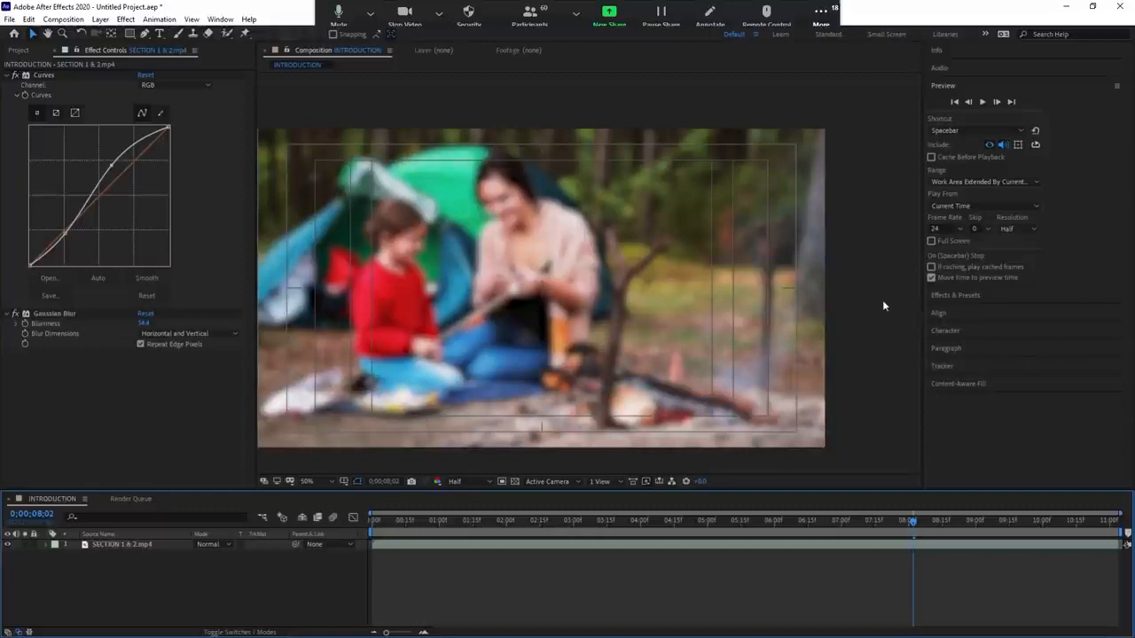
Search the effects for "glo", apply Glow to the SECTION 1 & 2.mp4 footage, and scrub the composition to 0;00;01;14
{"action": "left_click", "coordinate": [987, 296]}
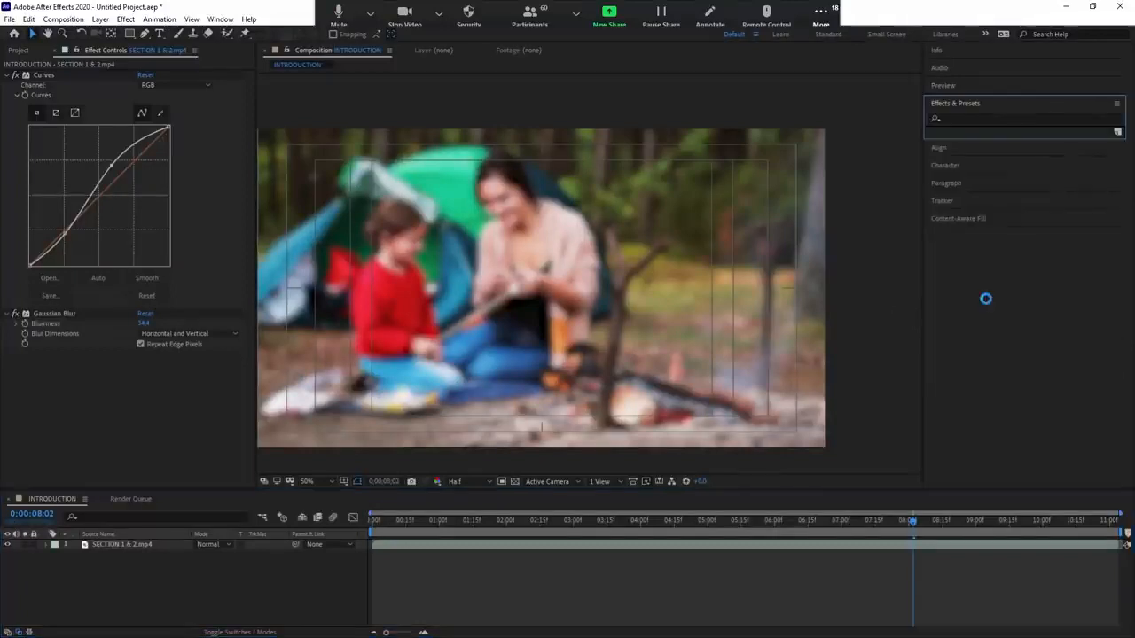
{"action": "left_click", "coordinate": [996, 116]}
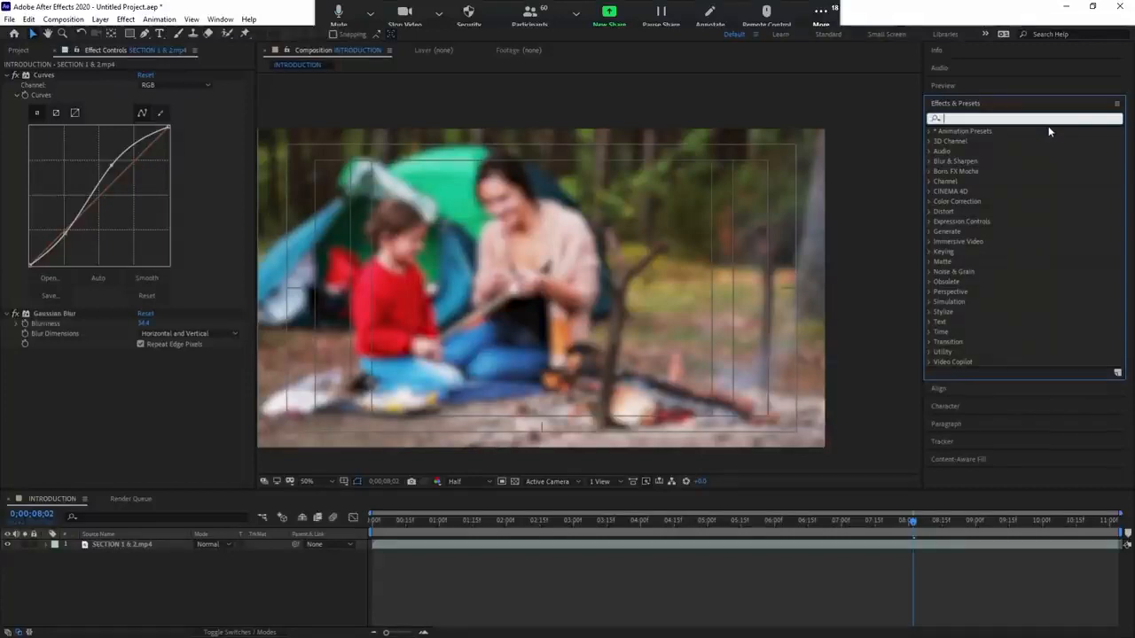
{"action": "type", "text": "glo"}
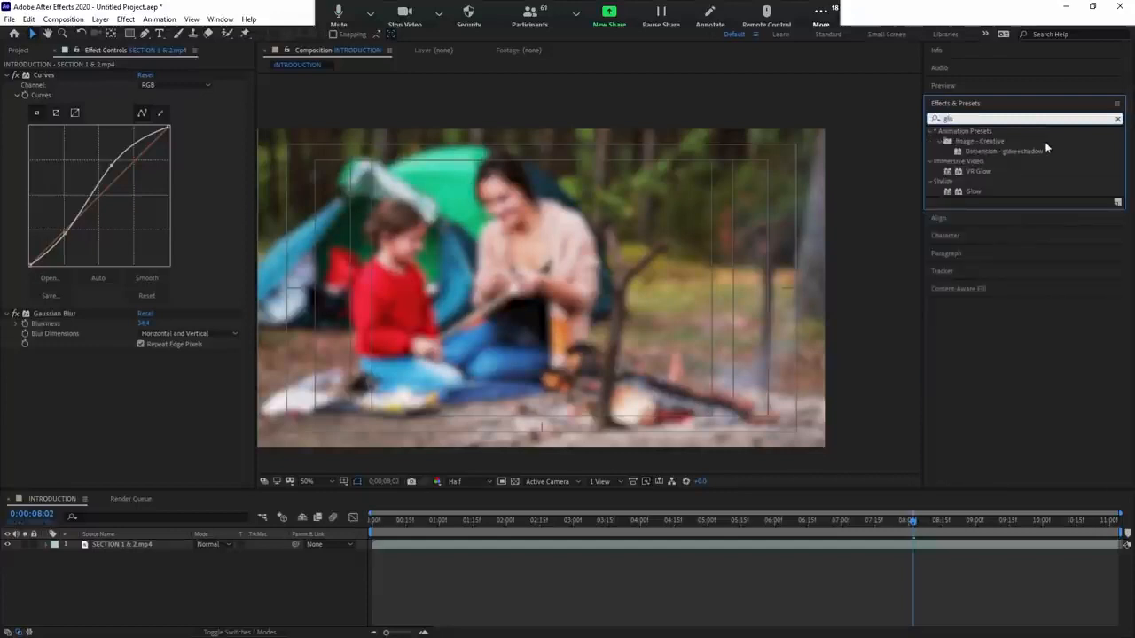
{"action": "left_click", "coordinate": [974, 191]}
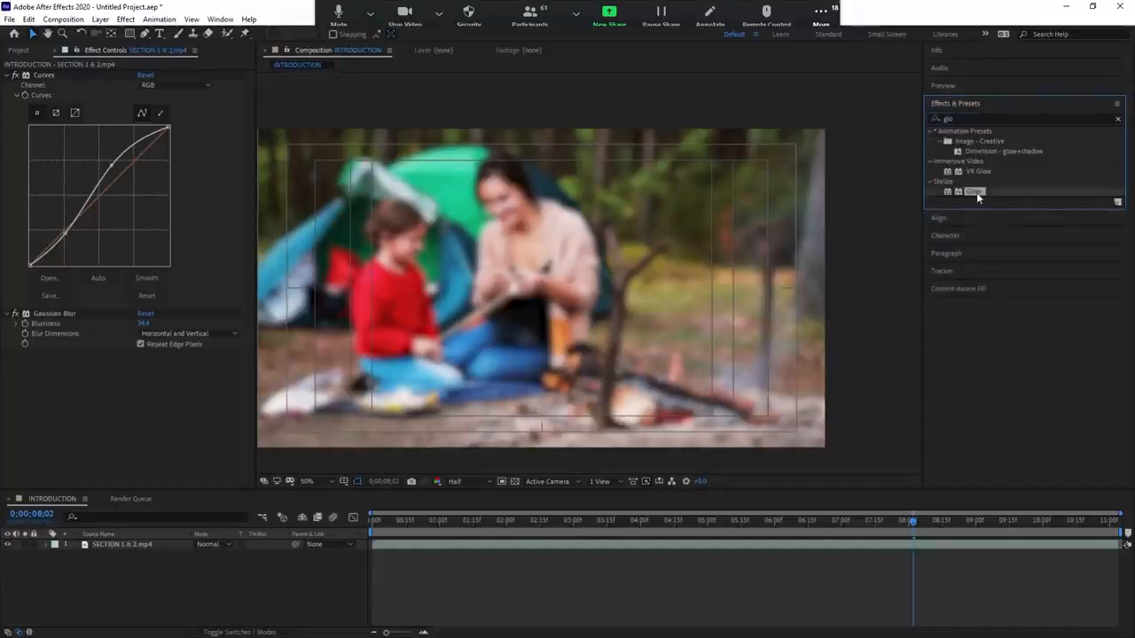
{"action": "left_click_drag", "start_coordinate": [974, 192], "coordinate": [609, 371]}
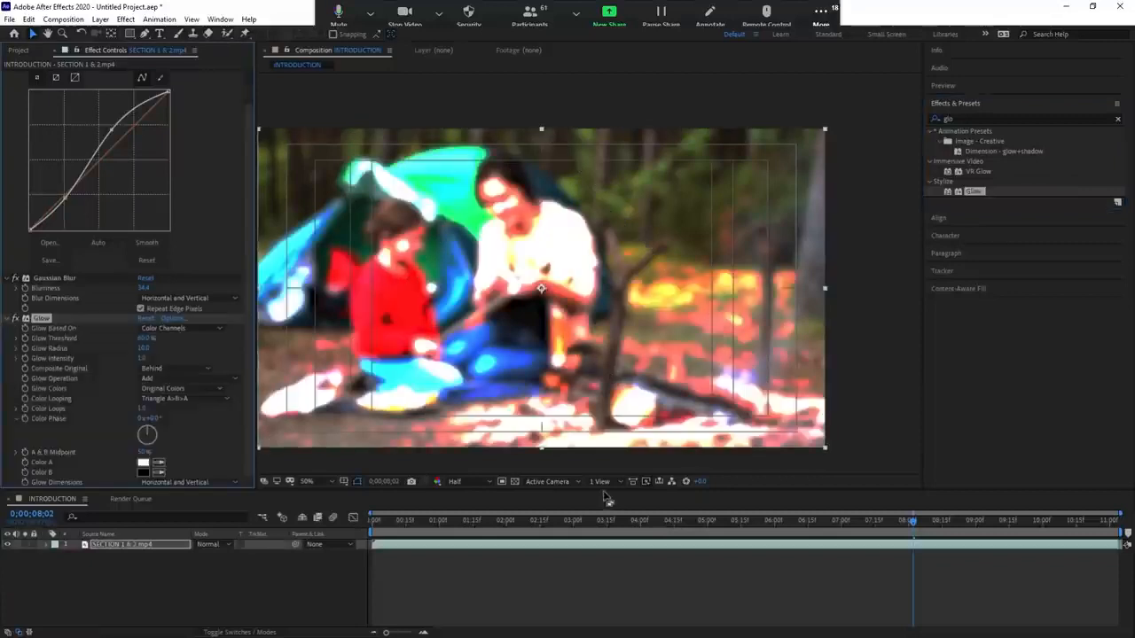
{"action": "left_click_drag", "start_coordinate": [444, 522], "coordinate": [471, 520]}
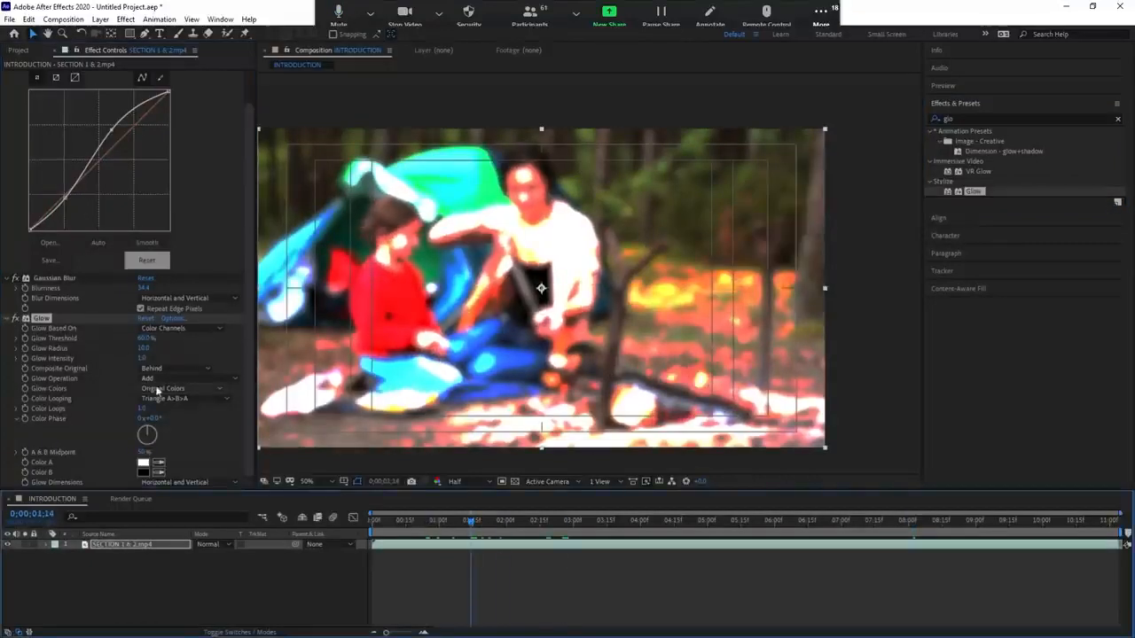
Increase the Glow Radius to 201 and raise the Glow Threshold on the SECTION 1 & 2.mp4 layer
{"action": "left_click_drag", "start_coordinate": [144, 349], "coordinate": [256, 362]}
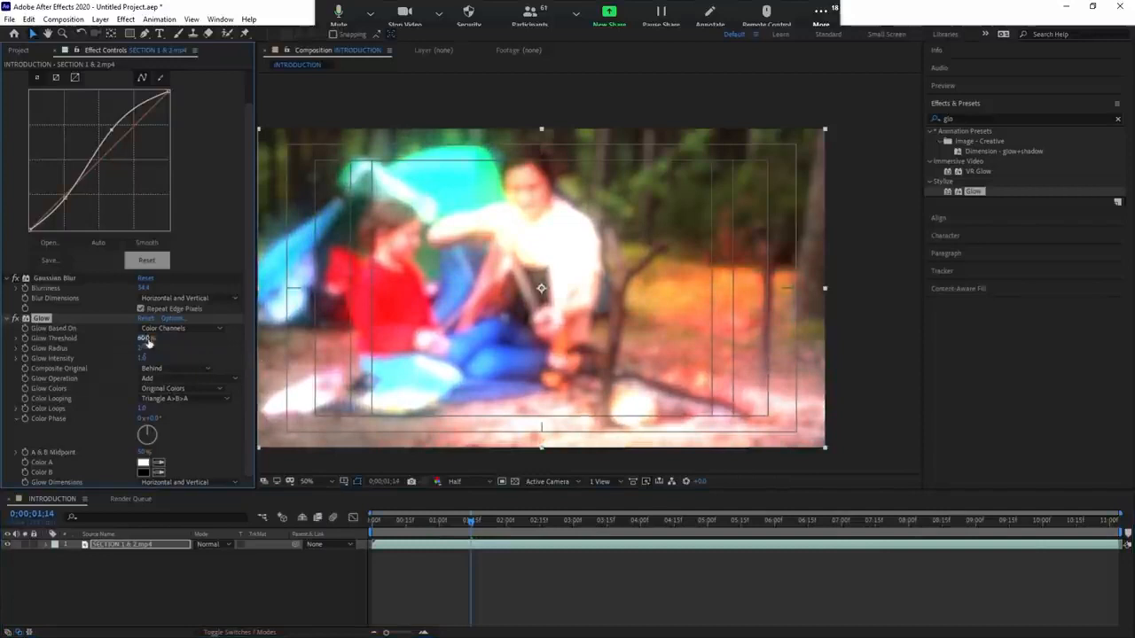
{"action": "left_click_drag", "start_coordinate": [148, 338], "coordinate": [176, 354]}
{"action": "scroll", "coordinate": [5, 154], "scroll_direction": "up", "scroll_amount": 2}
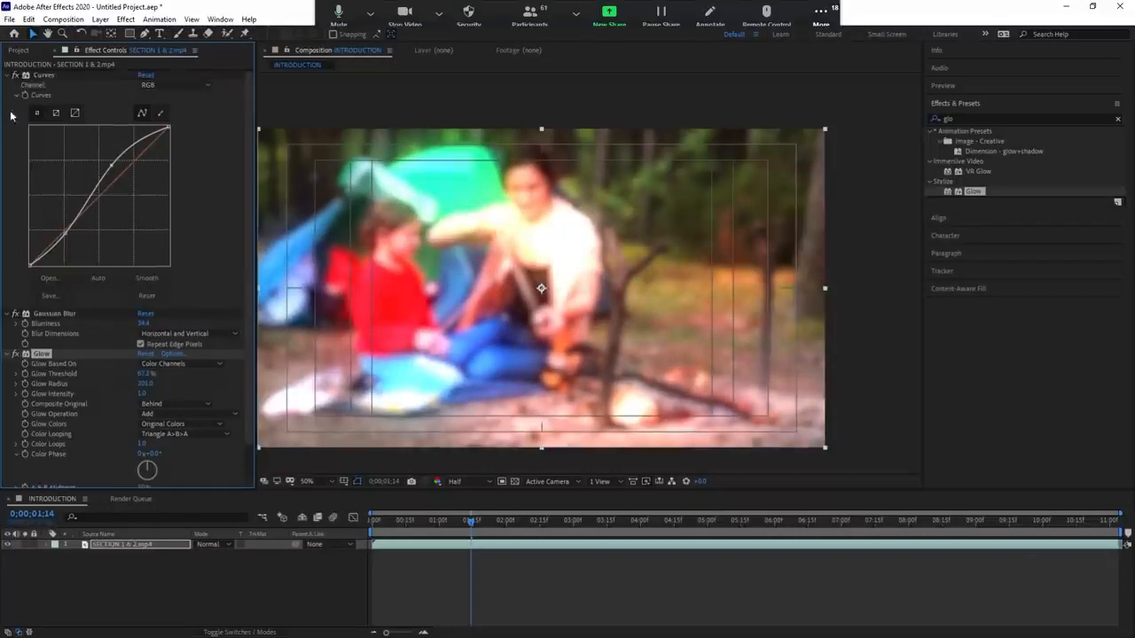
Switch Gaussian Blur and Curves off and on to compare the footage, leaving Curves enabled and Gaussian Blur disabled
{"action": "left_click", "coordinate": [15, 315]}
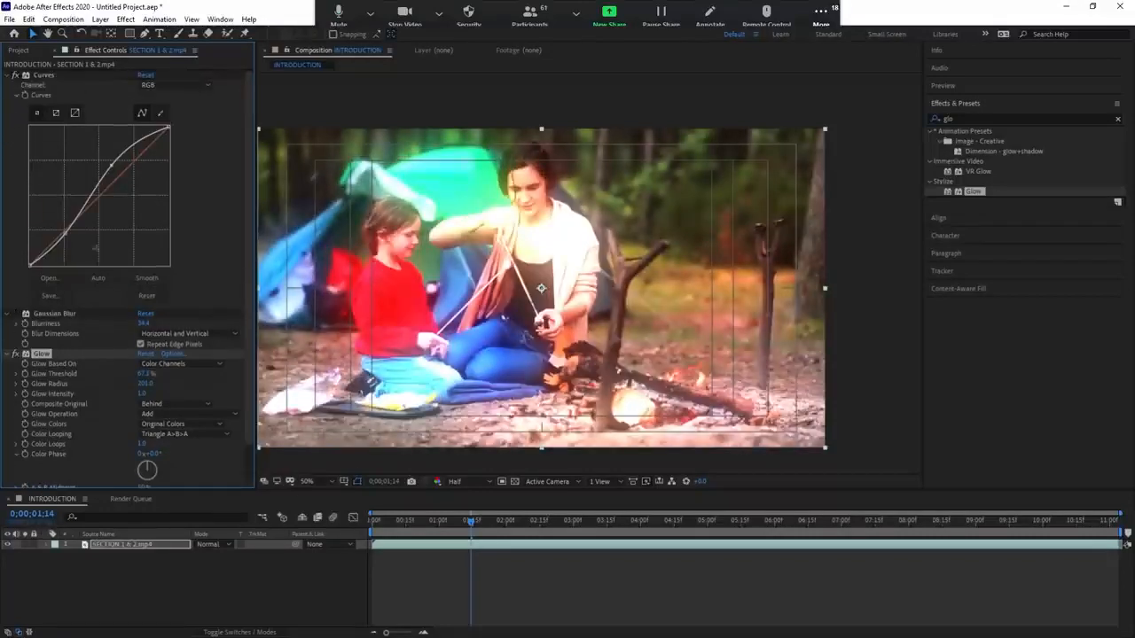
{"action": "left_click", "coordinate": [145, 384]}
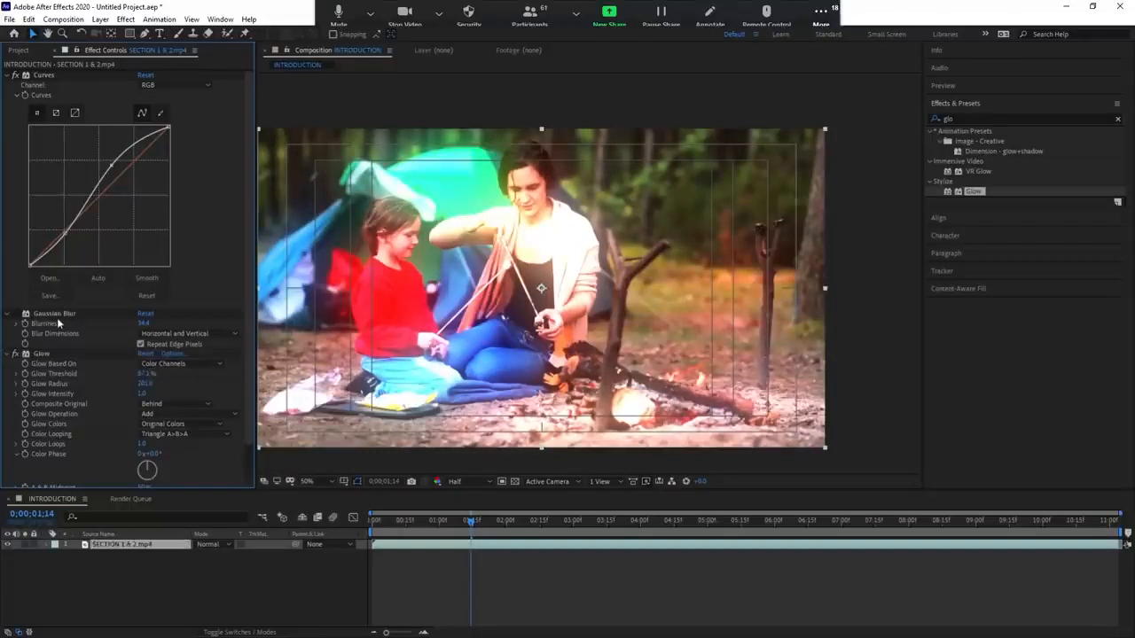
{"action": "left_click", "coordinate": [15, 75]}
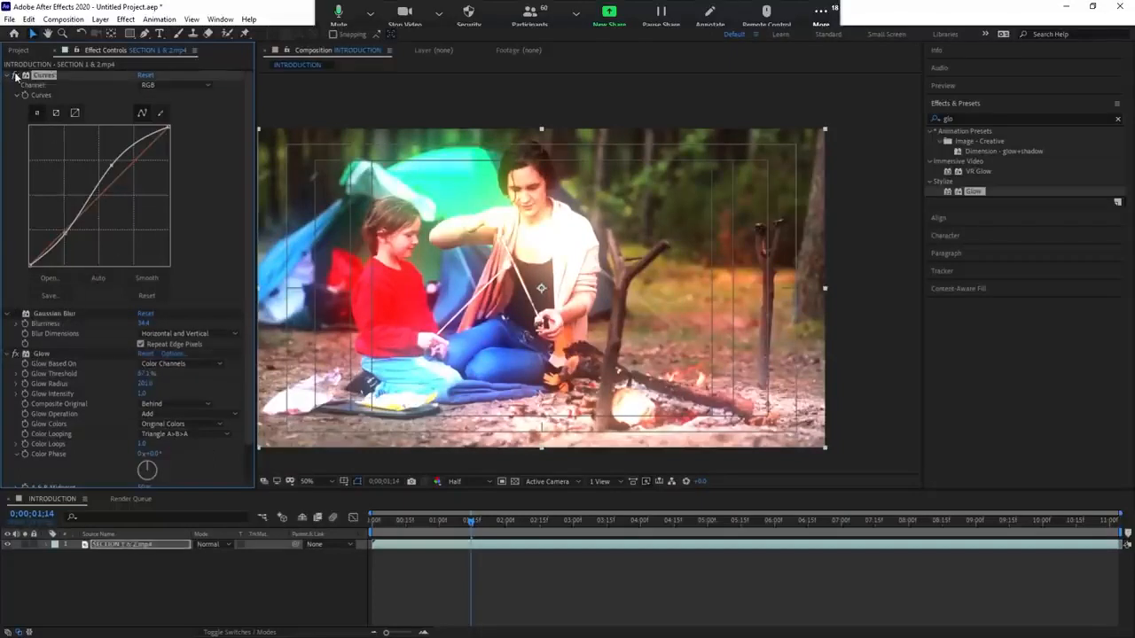
{"action": "left_click", "coordinate": [15, 75]}
{"action": "left_click", "coordinate": [15, 314]}
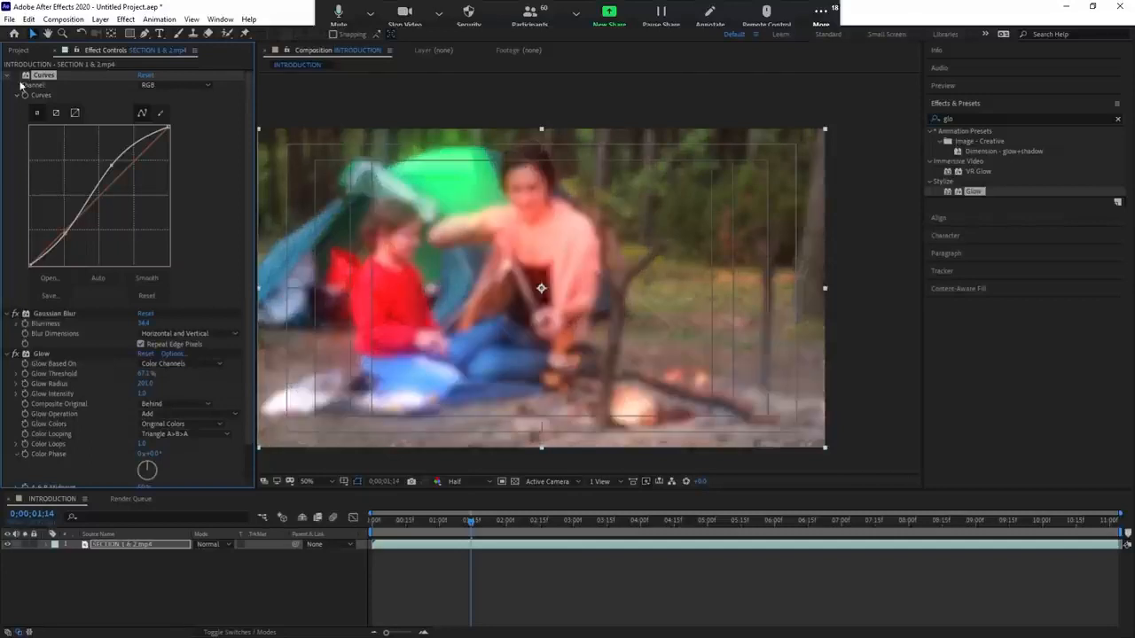
{"action": "left_click", "coordinate": [15, 75]}
{"action": "left_click", "coordinate": [15, 313]}
{"action": "left_click", "coordinate": [57, 318]}
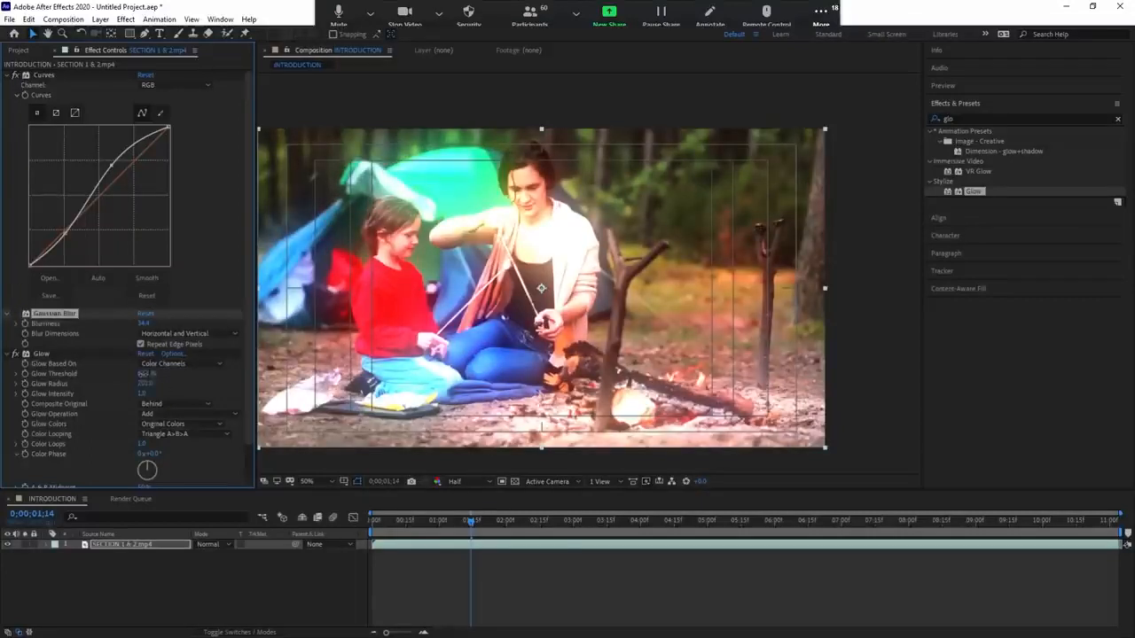
Set the Glow Threshold to 71.0% and move the playhead back to 0;00;00;00
{"action": "left_click_drag", "start_coordinate": [146, 373], "coordinate": [148, 377]}
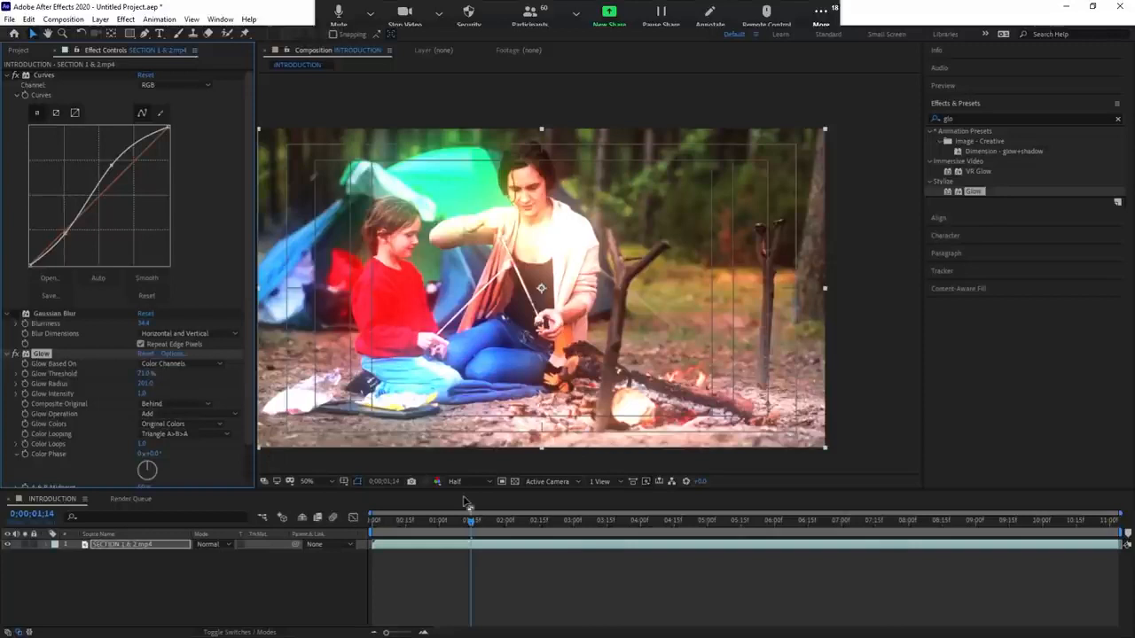
{"action": "left_click_drag", "start_coordinate": [426, 524], "coordinate": [372, 523]}
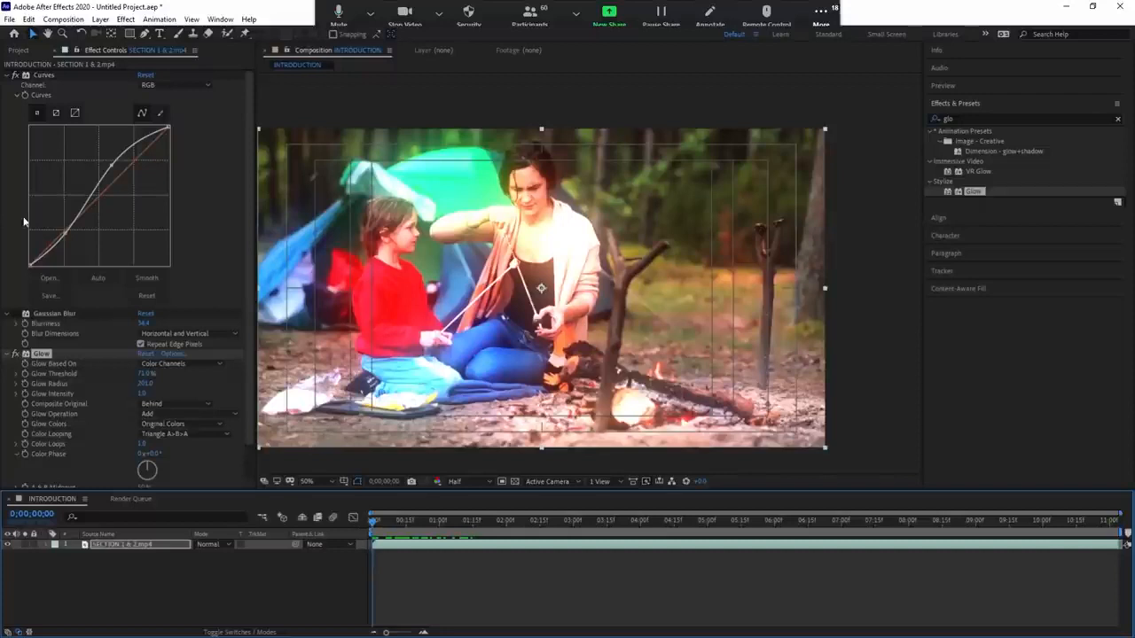
Delete the Curves and Gaussian Blur effects from the SECTION 1 & 2.mp4 layer
{"action": "left_click", "coordinate": [56, 76]}
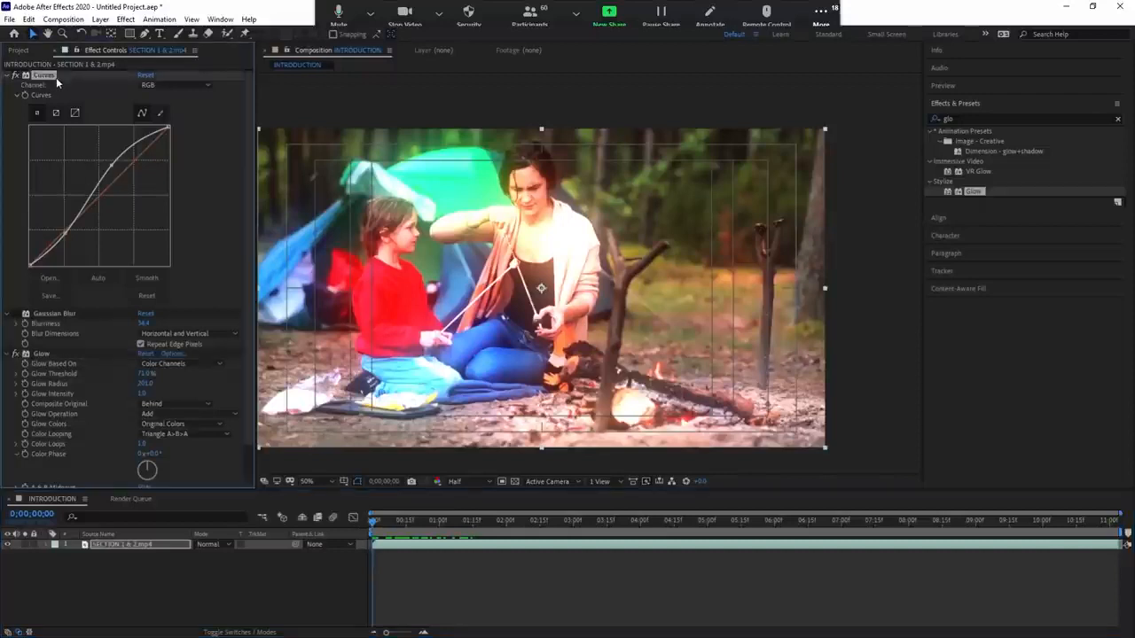
{"action": "key", "text": "Delete"}
{"action": "left_click", "coordinate": [58, 75]}
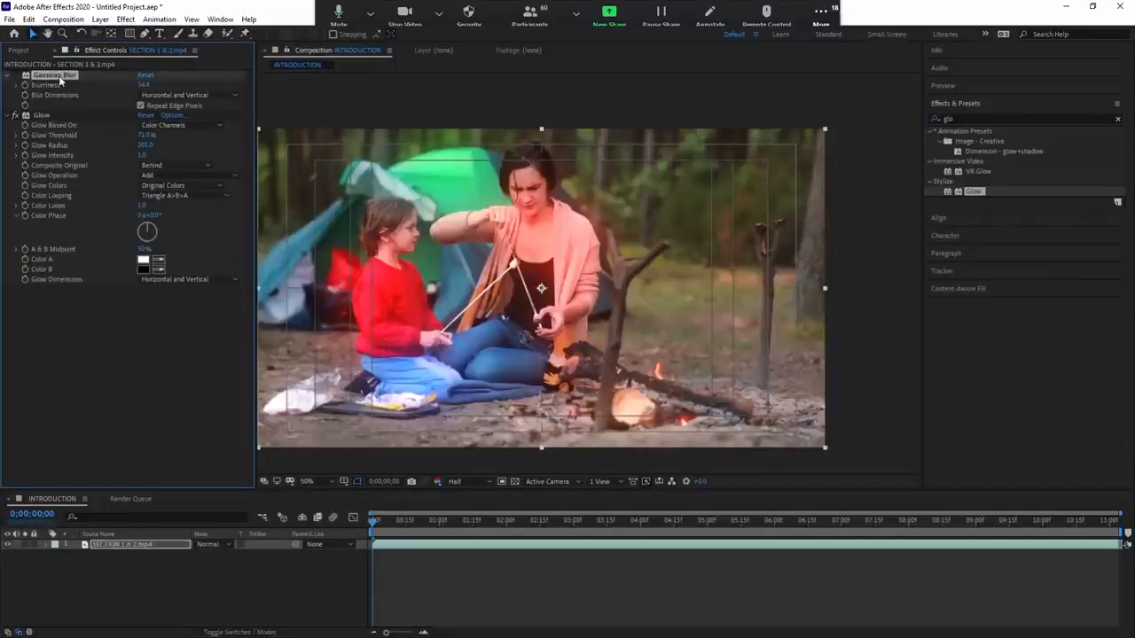
{"action": "key", "text": "Delete"}
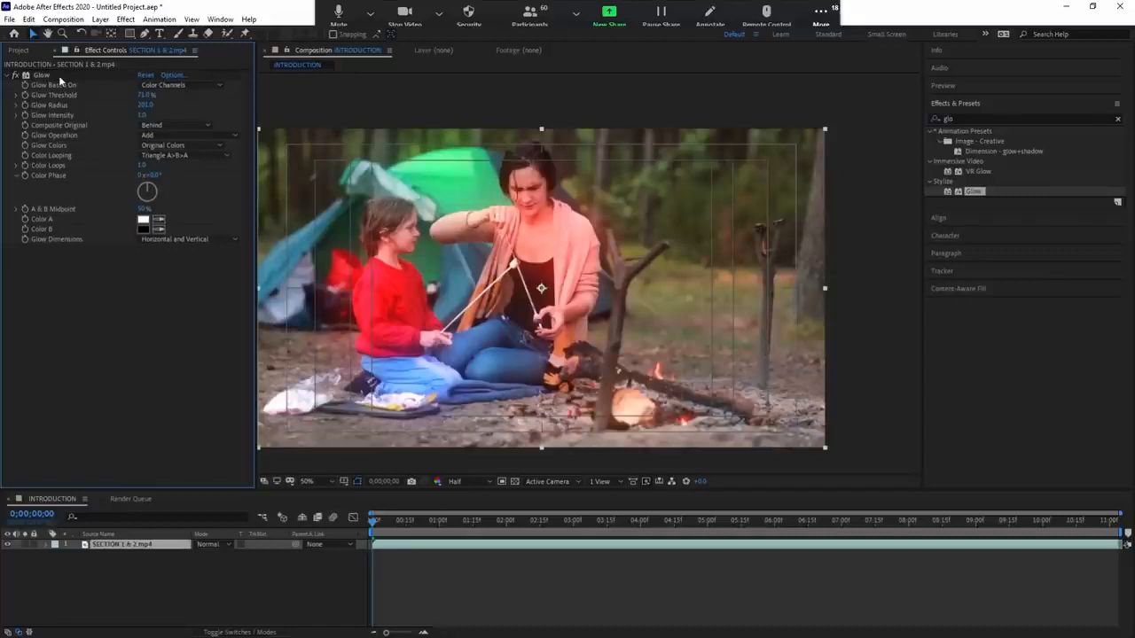
Try a duplicate Glow effect with a Glow Radius of 90 and a lower Glow Threshold, and delete the duplicate
{"action": "left_click", "coordinate": [58, 73]}
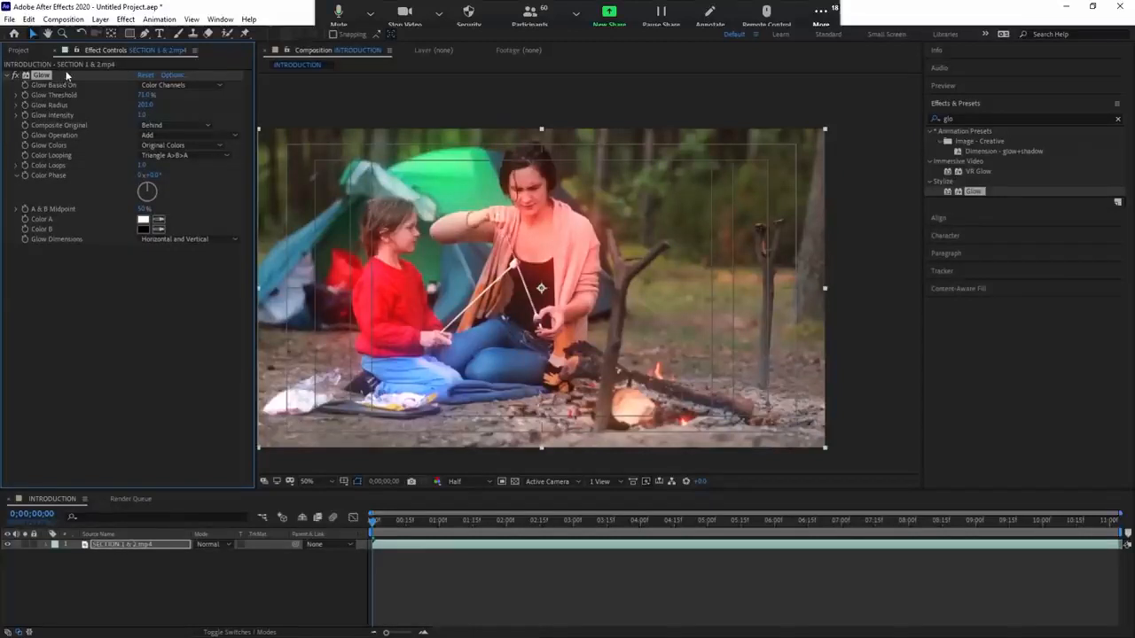
{"action": "left_click", "coordinate": [125, 355]}
{"action": "left_click", "coordinate": [90, 73]}
{"action": "key", "text": "ctrl+d"}
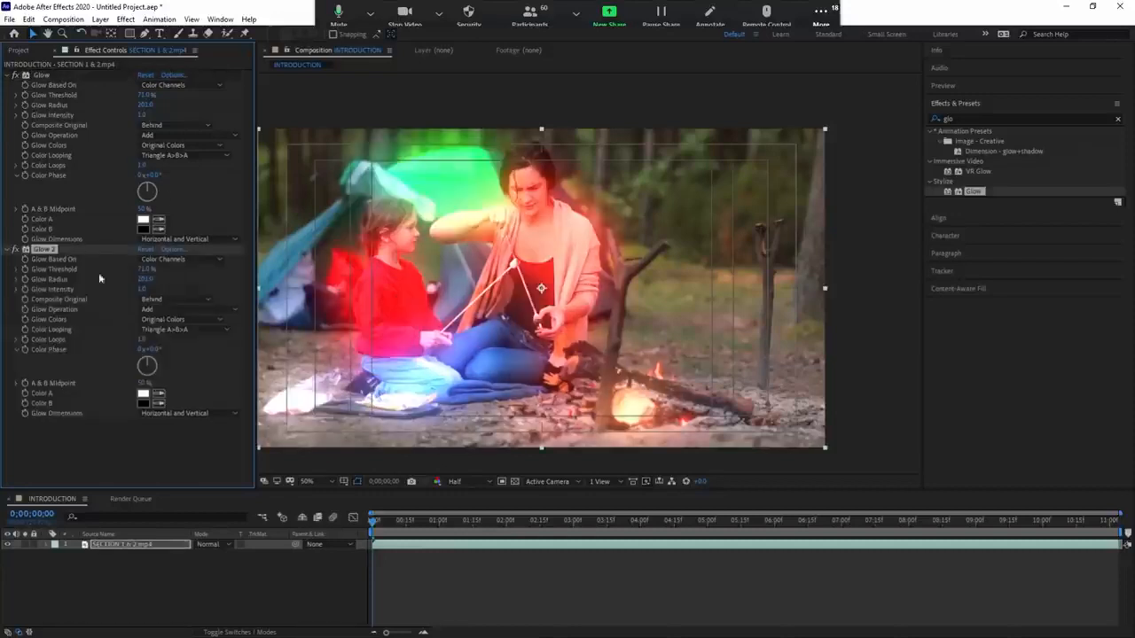
{"action": "mouse_move", "coordinate": [144, 279]}
{"action": "left_mouse_down"}
{"action": "mouse_move", "coordinate": [92, 293]}
{"action": "mouse_move", "coordinate": [140, 272]}
{"action": "left_mouse_up"}
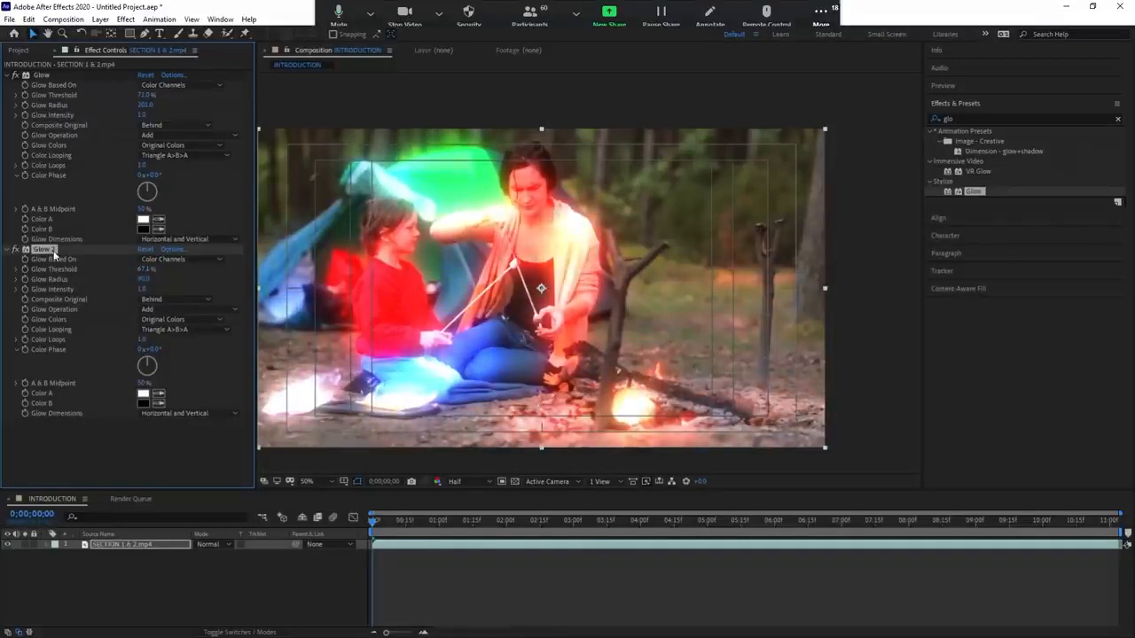
{"action": "key", "text": "Delete"}
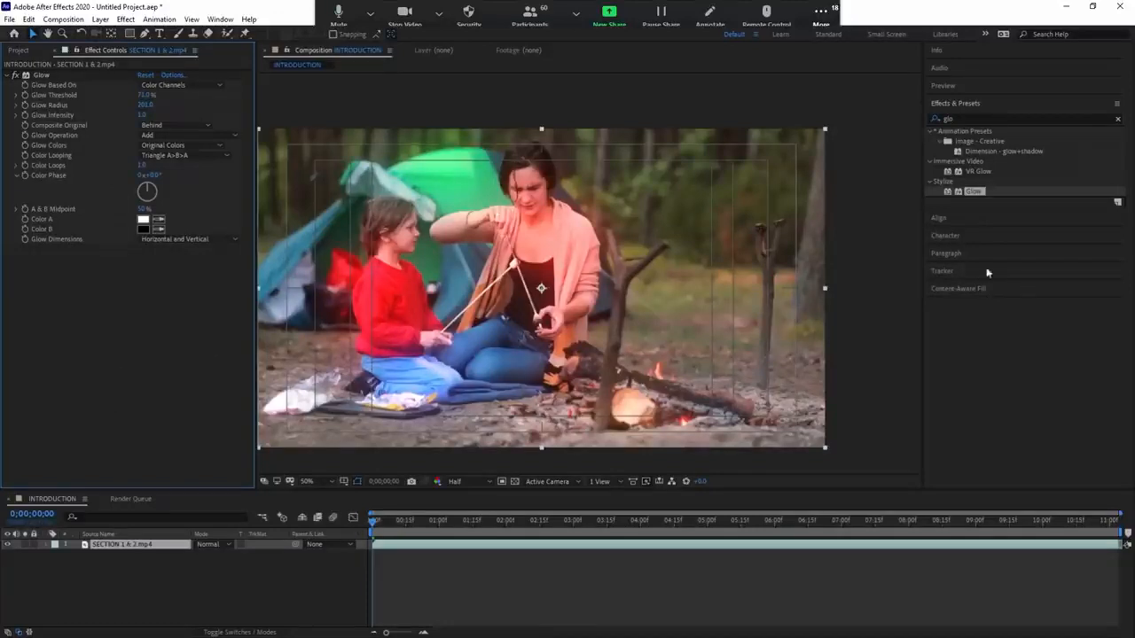
Delete the remaining Glow effect from the SECTION 1 & 2.mp4 layer
{"action": "left_click", "coordinate": [993, 116]}
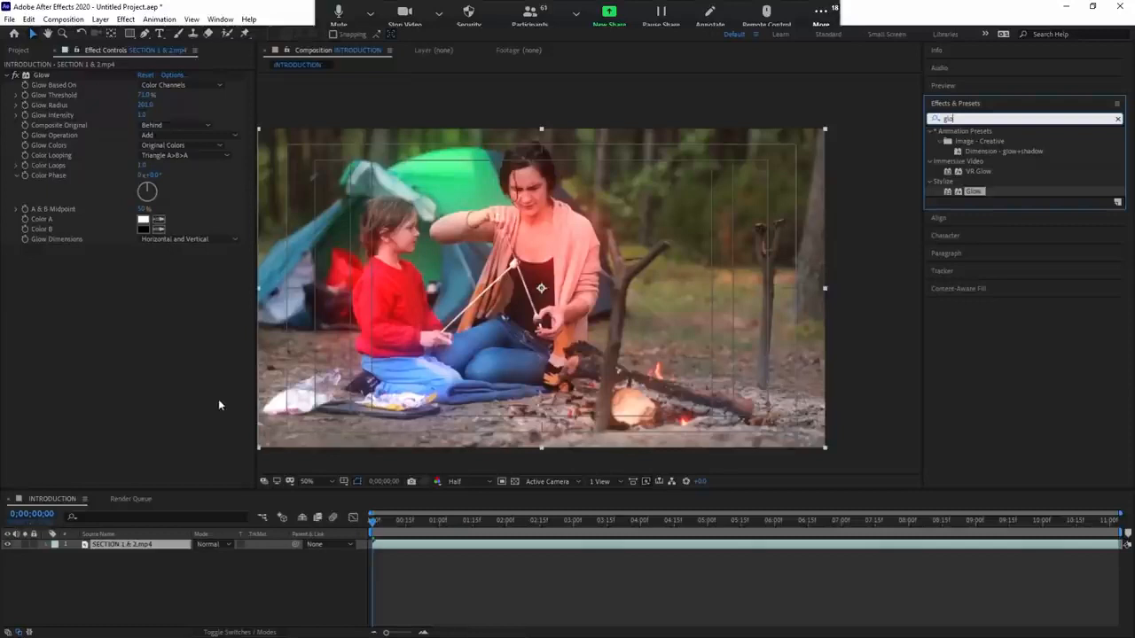
{"action": "left_click", "coordinate": [168, 386]}
{"action": "left_click", "coordinate": [445, 554]}
{"action": "left_click", "coordinate": [45, 76]}
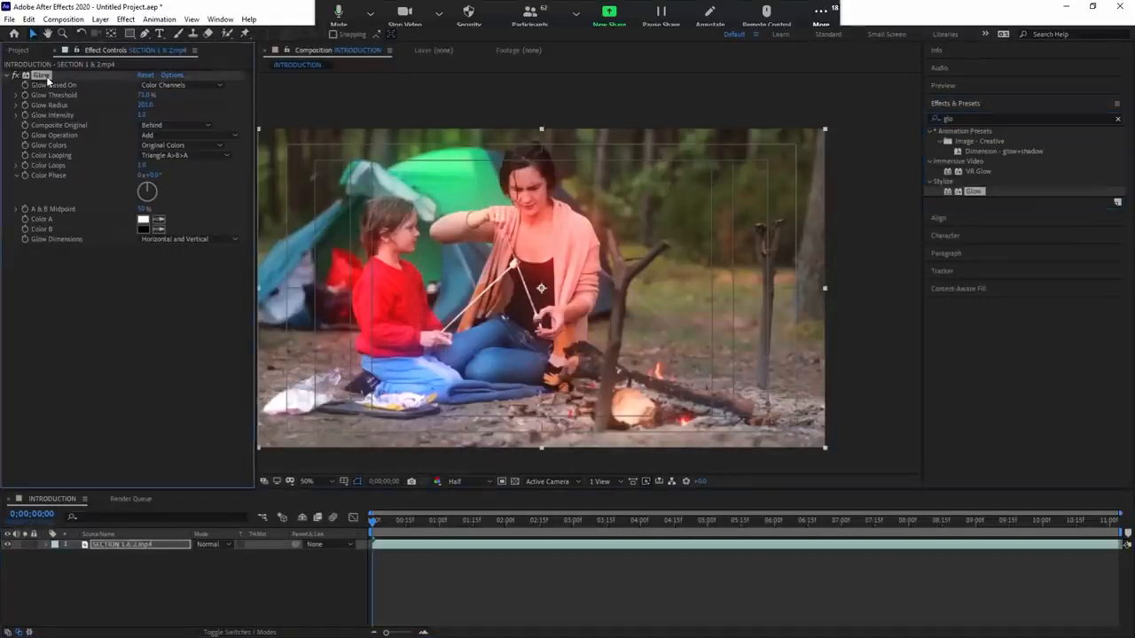
{"action": "key", "text": "Delete"}
Apply Gradient Ramp to the SECTION 1 & 2.mp4 layer and slant it, with its start at the frame's upper left and end at 1628, 1148
{"action": "left_click", "coordinate": [441, 579]}
{"action": "left_click", "coordinate": [437, 547]}
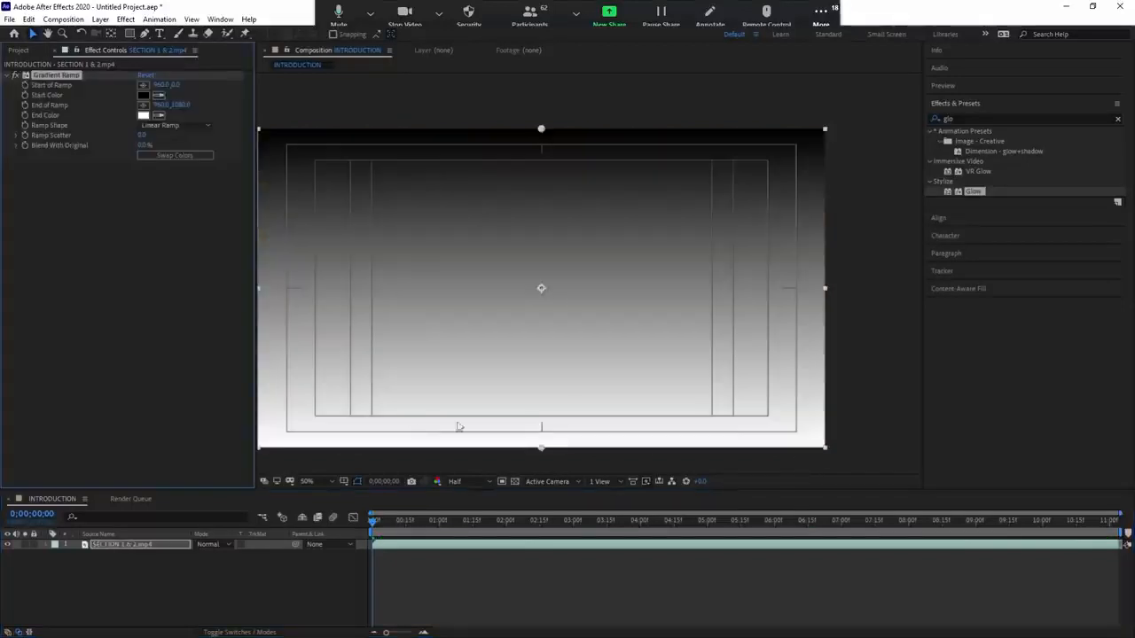
{"action": "left_click_drag", "start_coordinate": [546, 133], "coordinate": [489, 172]}
{"action": "key", "text": "ctrl+z"}
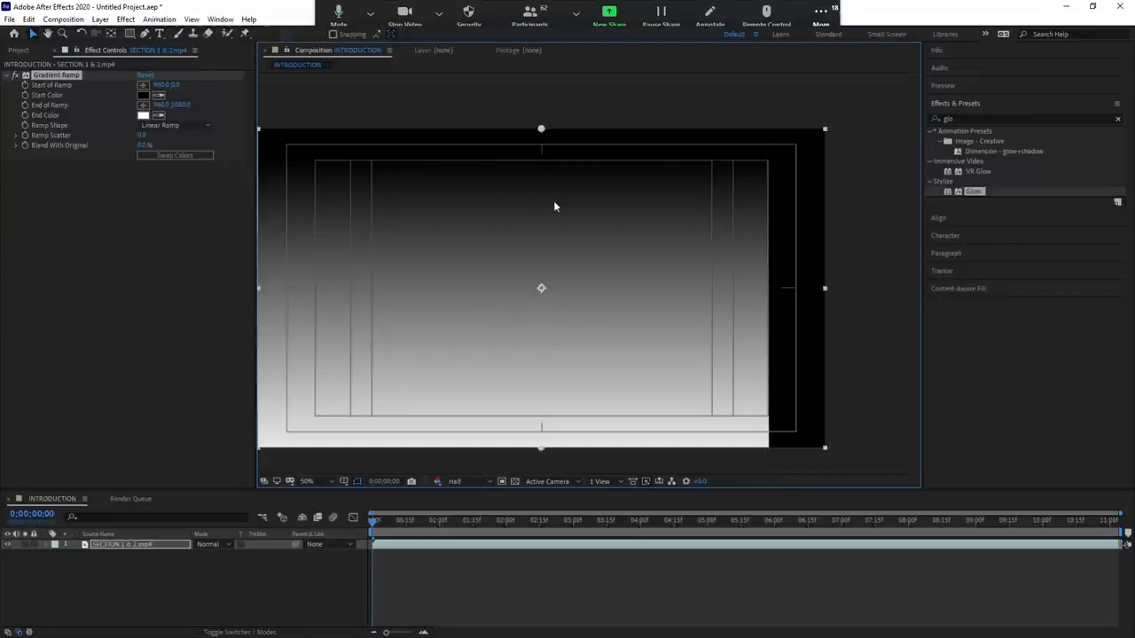
{"action": "left_click_drag", "start_coordinate": [540, 128], "coordinate": [410, 180]}
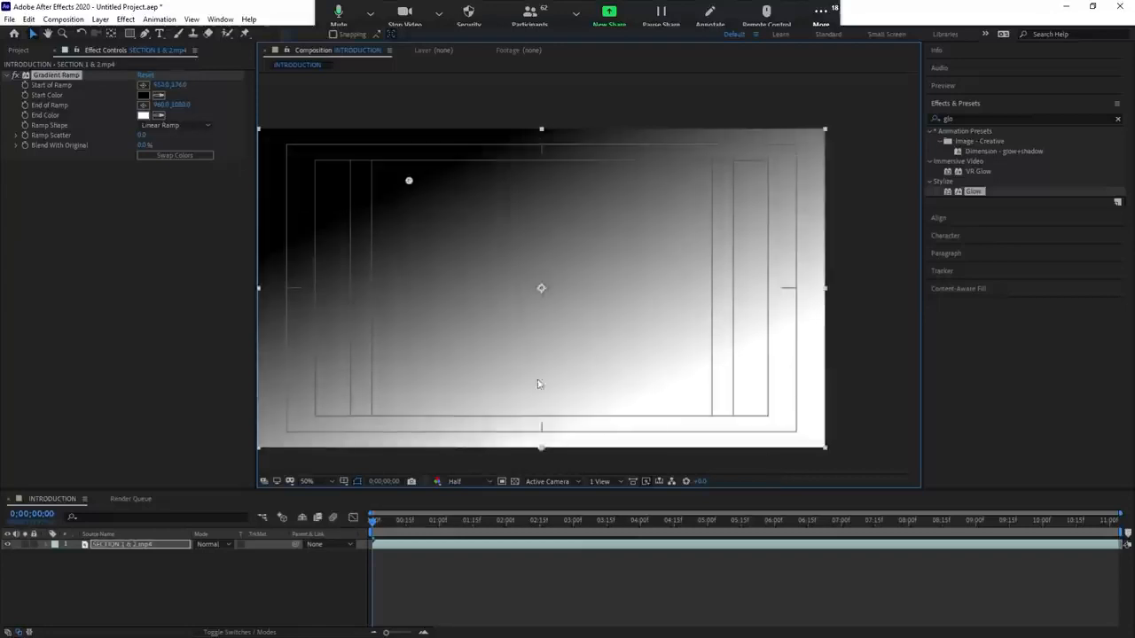
{"action": "left_click_drag", "start_coordinate": [541, 447], "coordinate": [739, 467]}
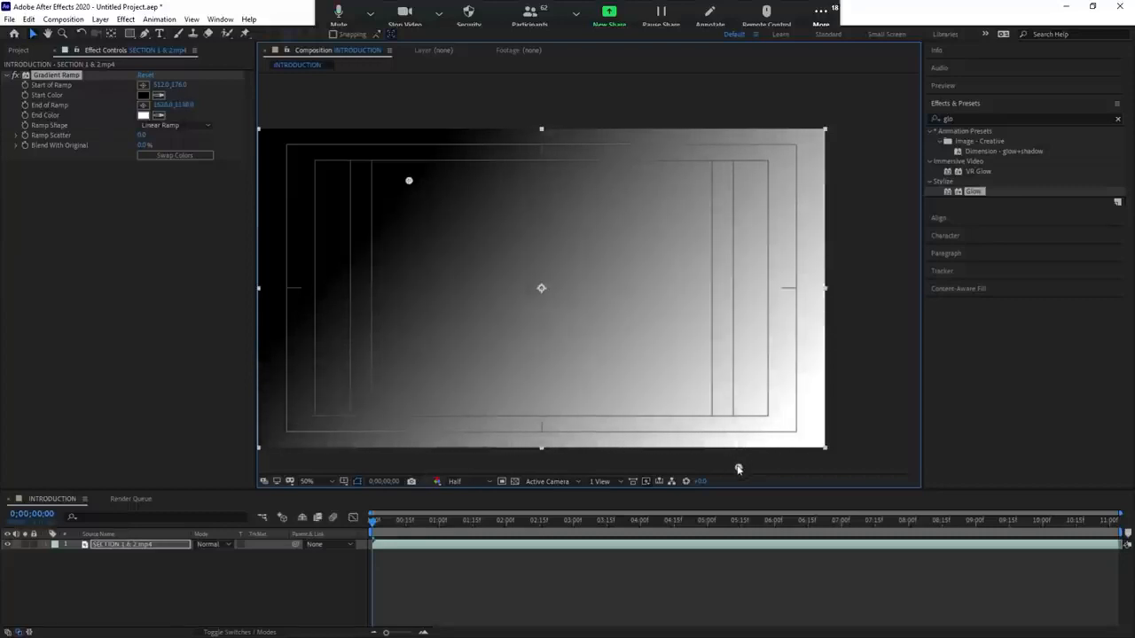
{"action": "left_click_drag", "start_coordinate": [408, 178], "coordinate": [456, 146]}
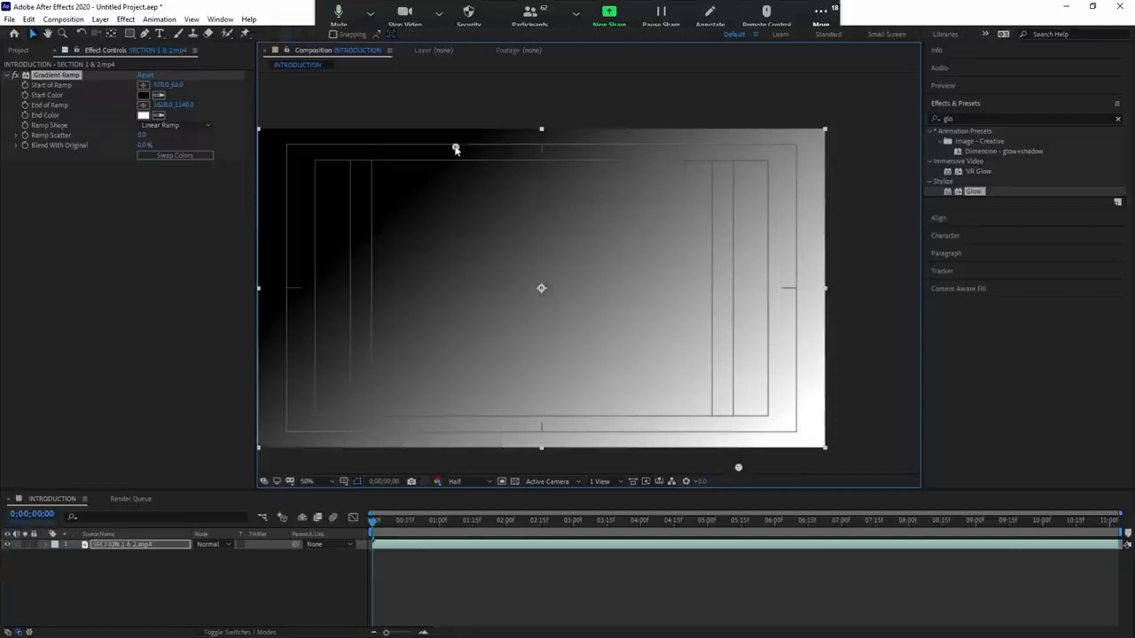
Change the Gradient Ramp to a Radial Ramp starting at the frame's centre and set its End Color to dark red
{"action": "left_click", "coordinate": [163, 133]}
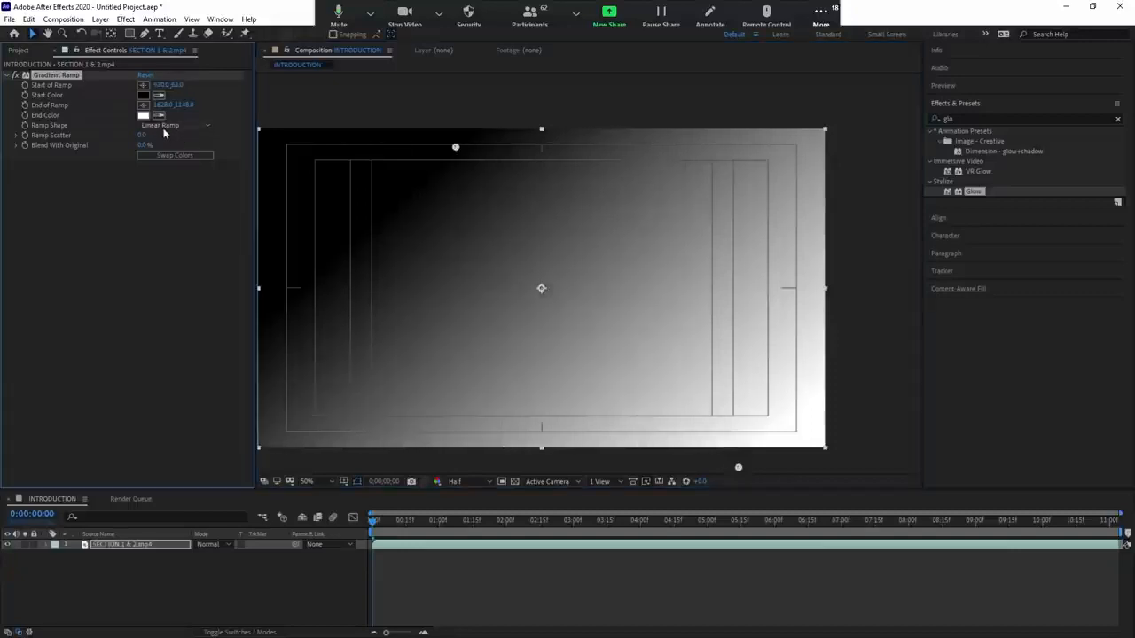
{"action": "left_click", "coordinate": [171, 156]}
{"action": "left_click_drag", "start_coordinate": [456, 148], "coordinate": [541, 289]}
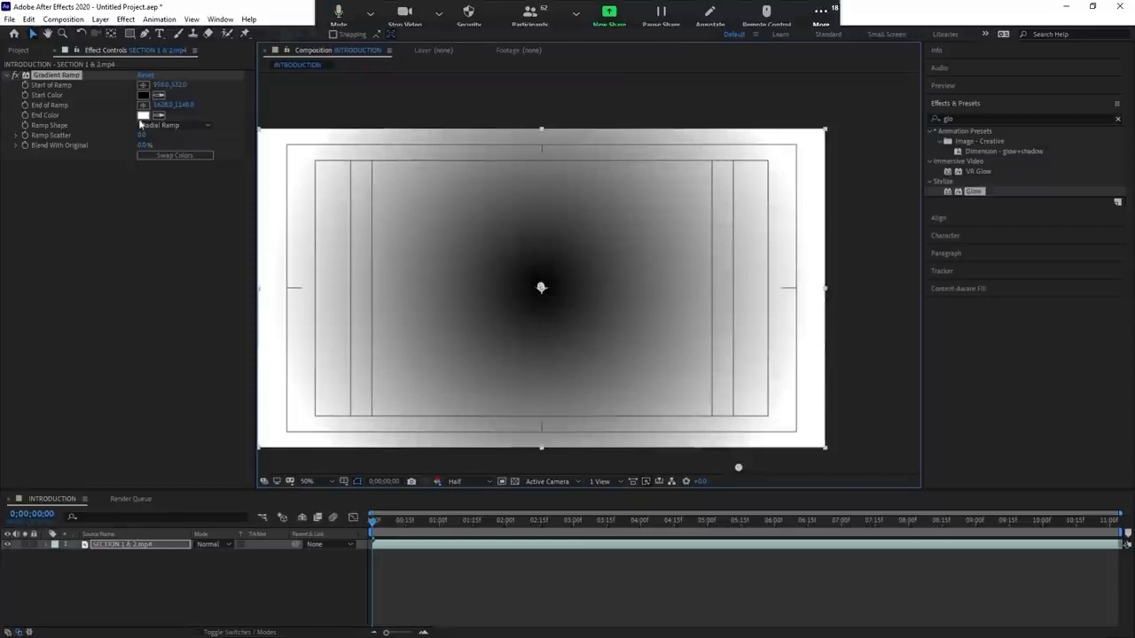
{"action": "left_click", "coordinate": [143, 115]}
{"action": "left_click", "coordinate": [750, 493]}
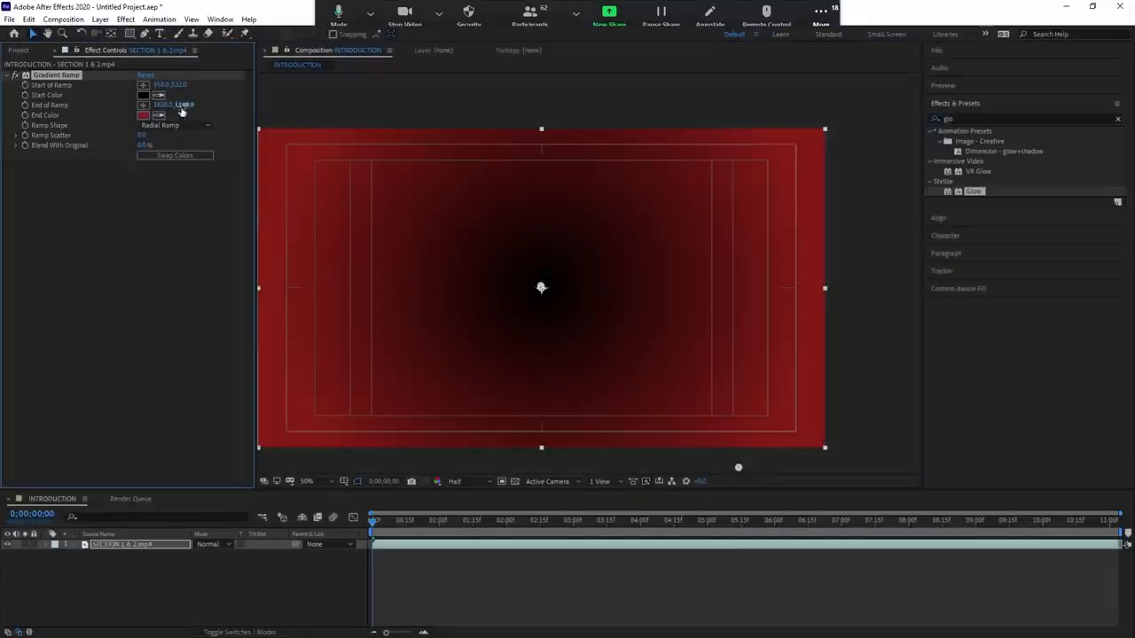
Nudge the Gradient Ramp's start point slightly off centre and delete the effect from the layer
{"action": "left_click_drag", "start_coordinate": [181, 85], "coordinate": [182, 85]}
{"action": "left_click_drag", "start_coordinate": [540, 286], "coordinate": [538, 287]}
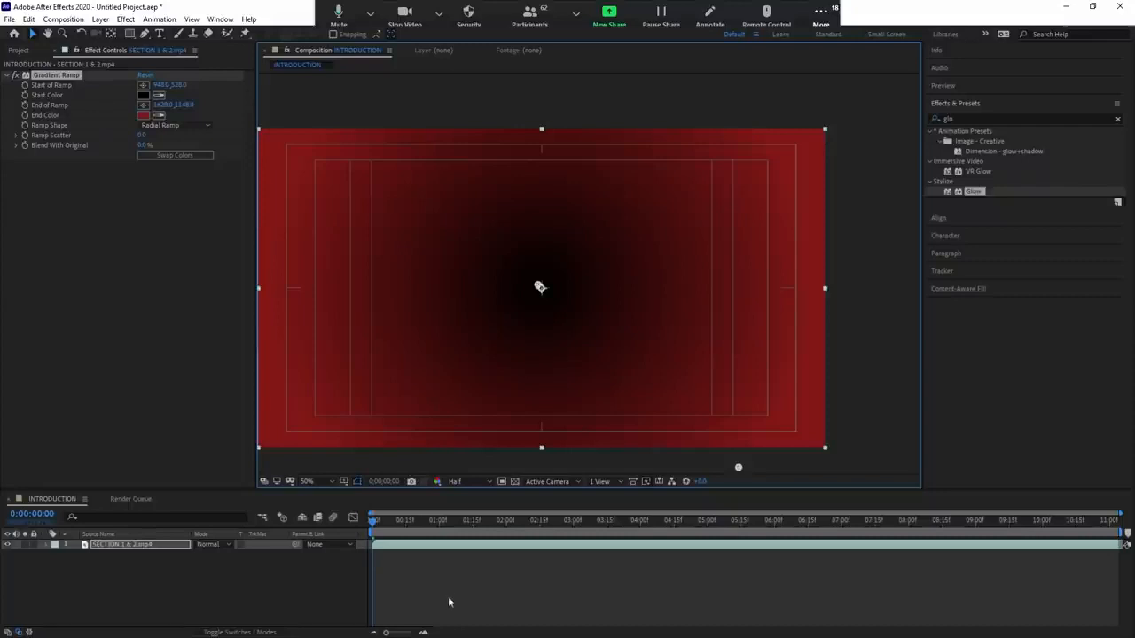
{"action": "left_click", "coordinate": [74, 82]}
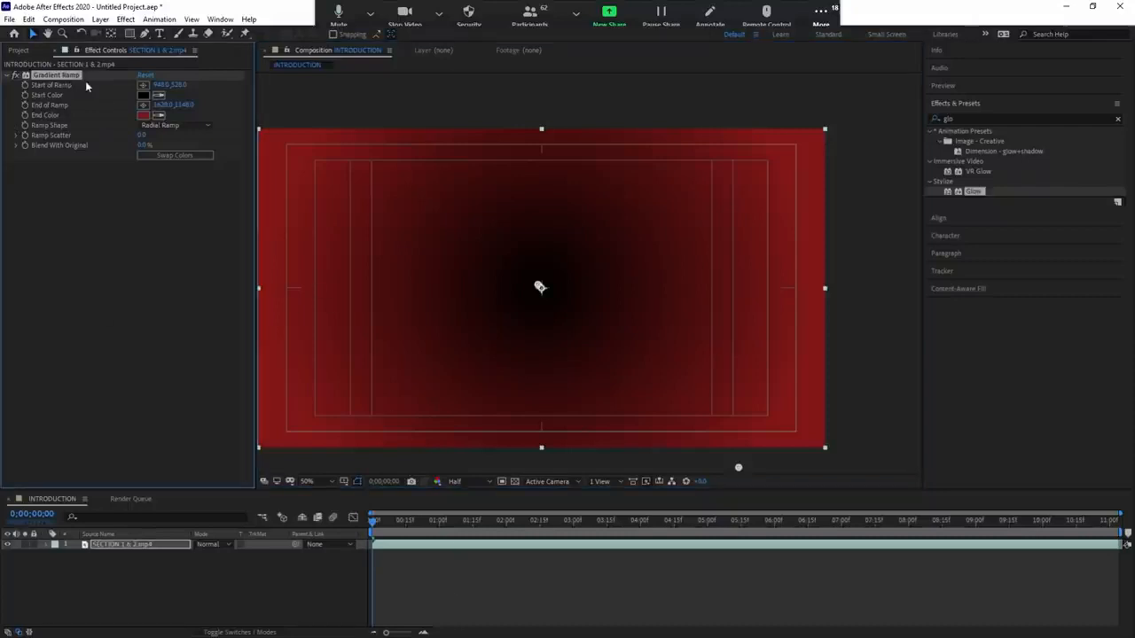
{"action": "key", "text": "Delete"}
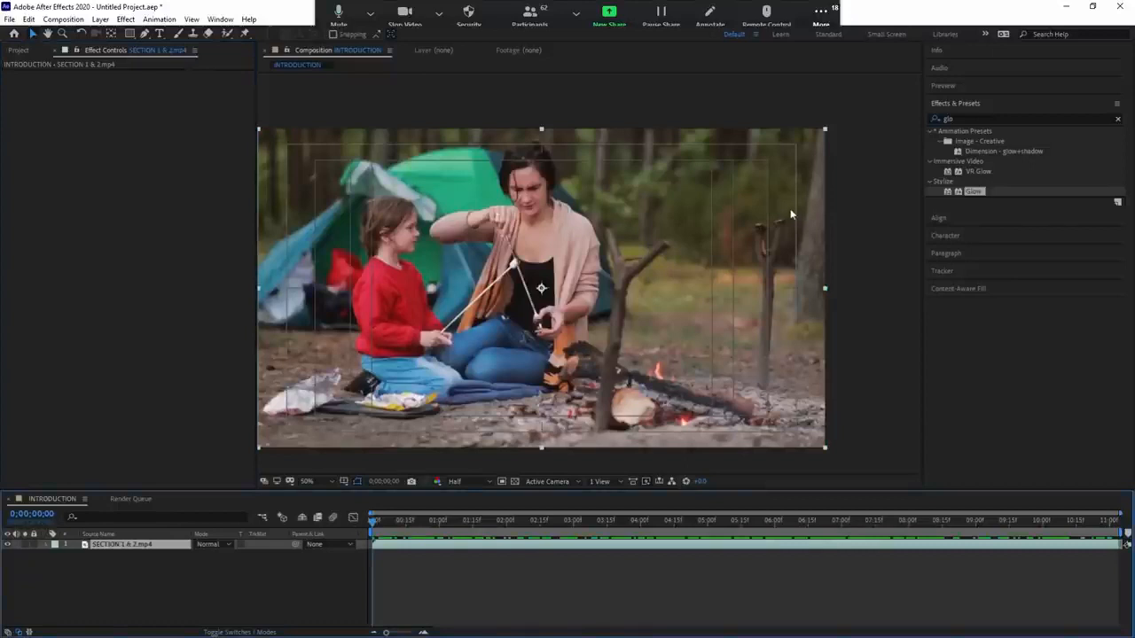
Try a Lens Flare on the SECTION 1 & 2.mp4 layer, moving its flare center around the frame, and delete the effect
{"action": "left_click", "coordinate": [889, 448]}
{"action": "left_click_drag", "start_coordinate": [483, 265], "coordinate": [540, 287]}
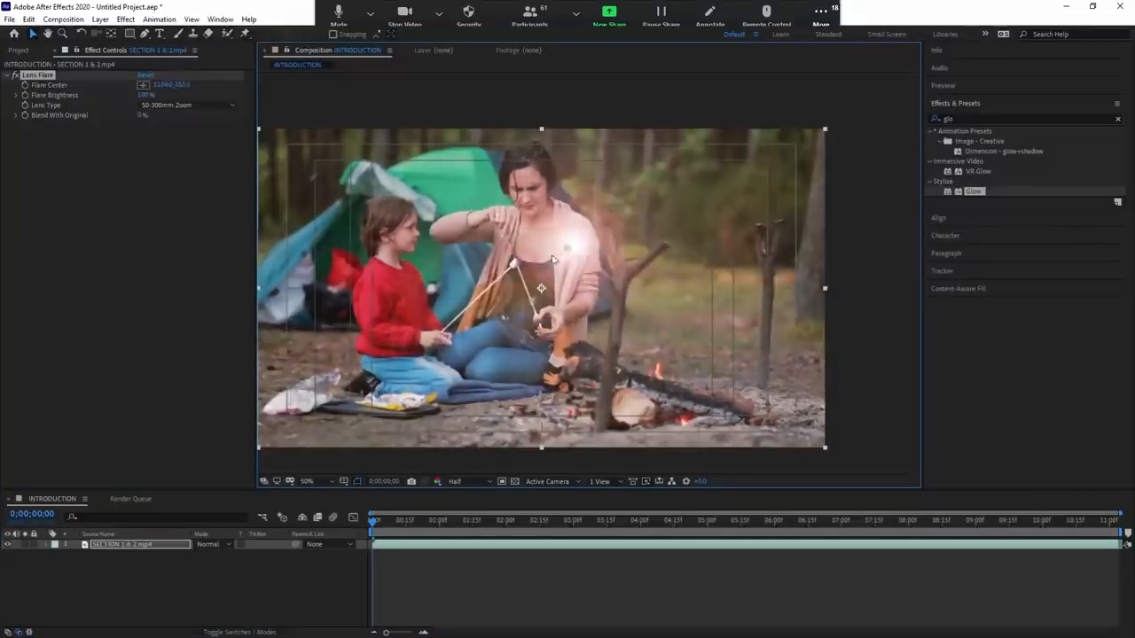
{"action": "left_click", "coordinate": [34, 80]}
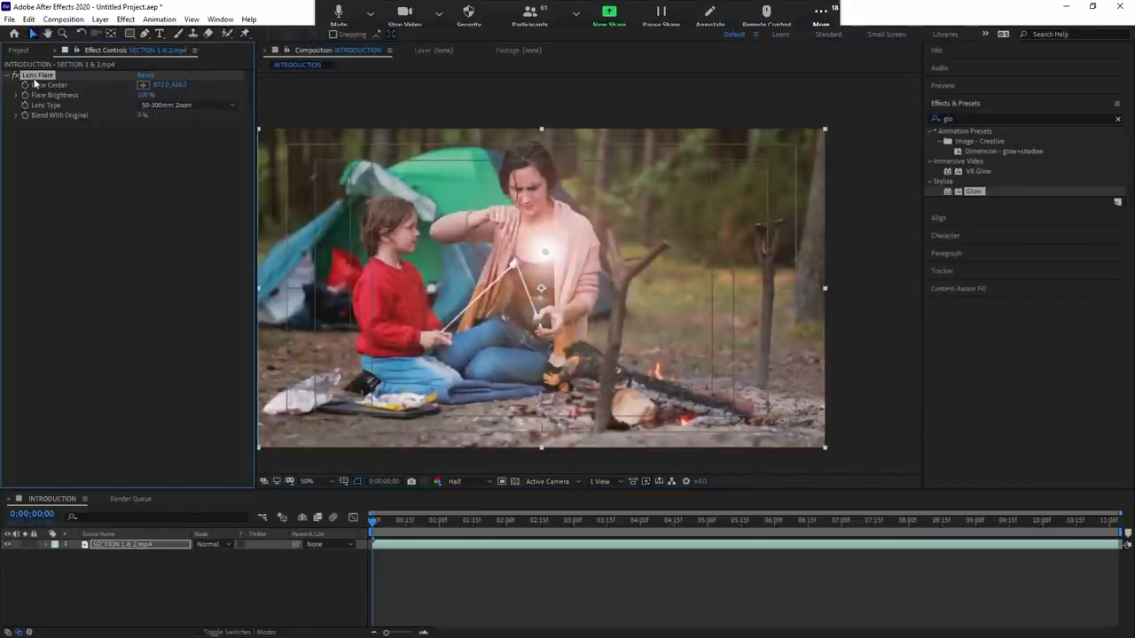
{"action": "key", "text": "Delete"}
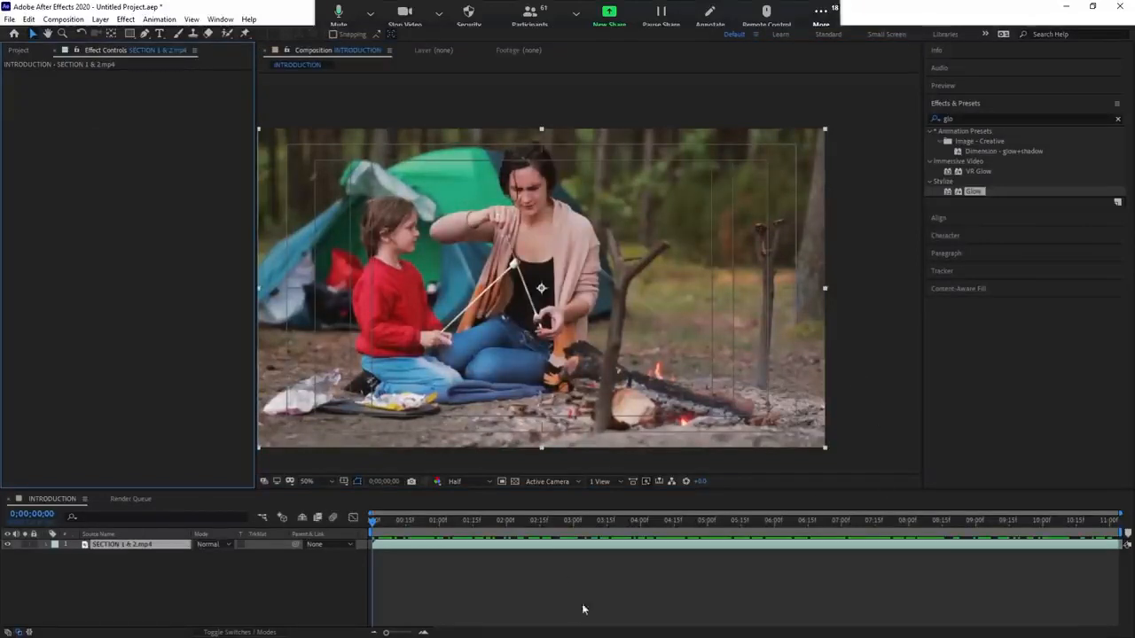
Add a text layer reading R in white Master Of Break type over the video in the INTRODUCTION composition
{"action": "left_click", "coordinate": [550, 557]}
{"action": "left_click", "coordinate": [549, 551]}
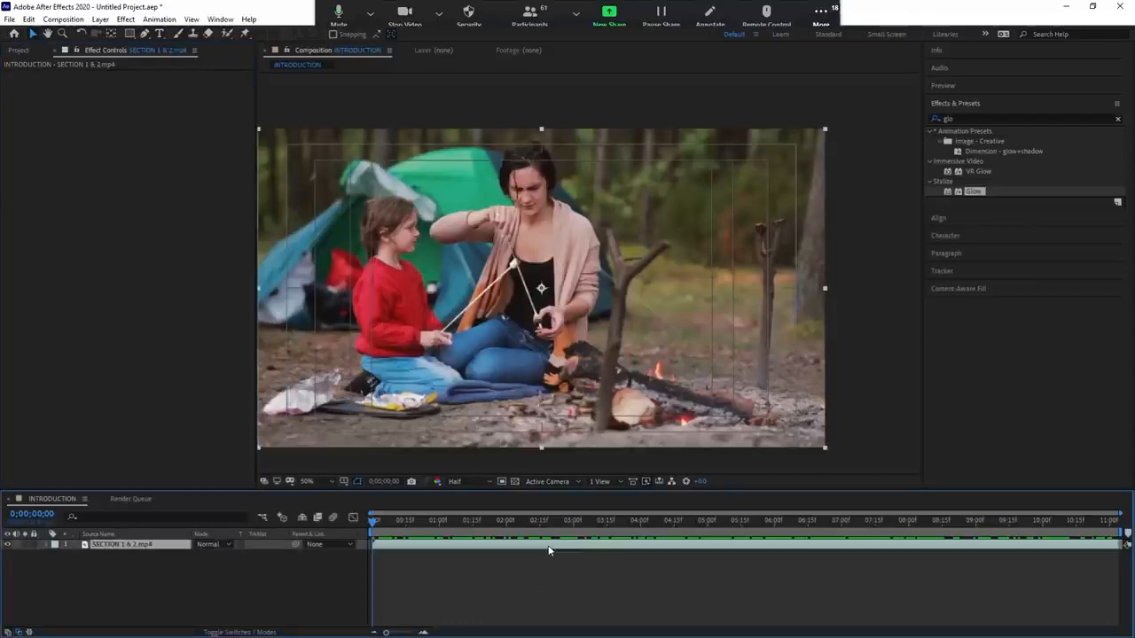
{"action": "left_click", "coordinate": [425, 556]}
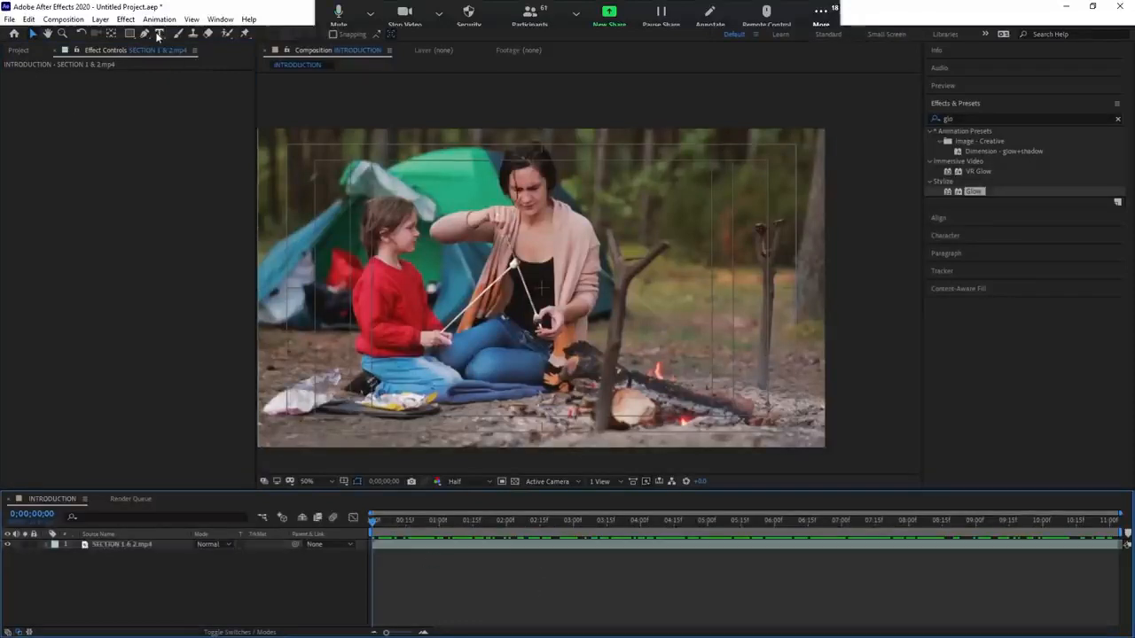
{"action": "left_click", "coordinate": [160, 37]}
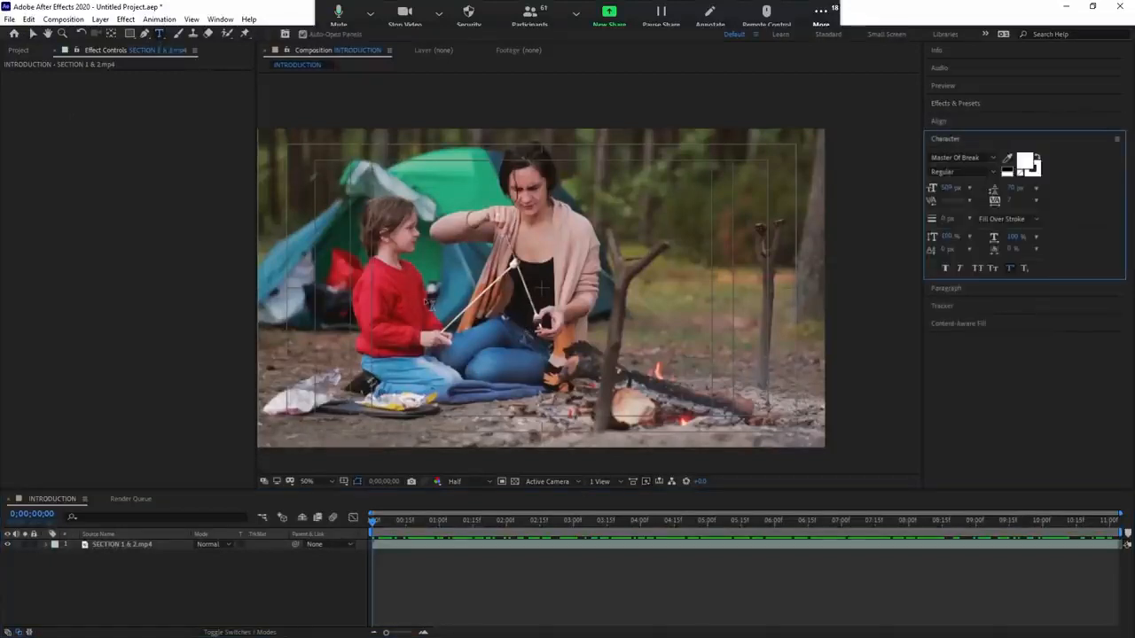
{"action": "left_click", "coordinate": [428, 302]}
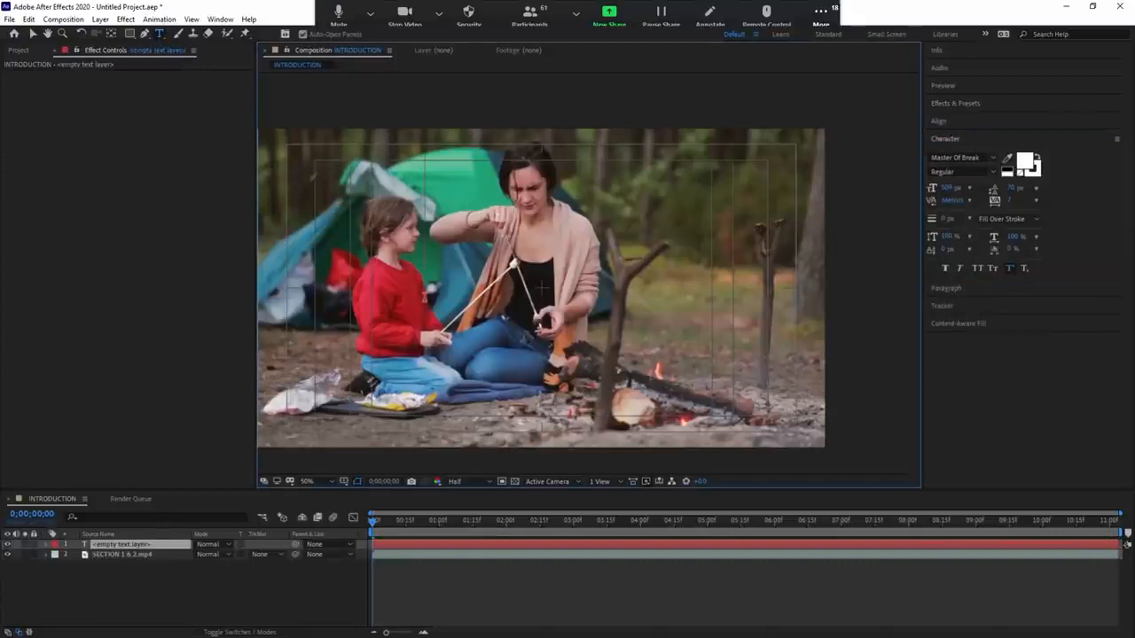
{"action": "type", "text": "R"}
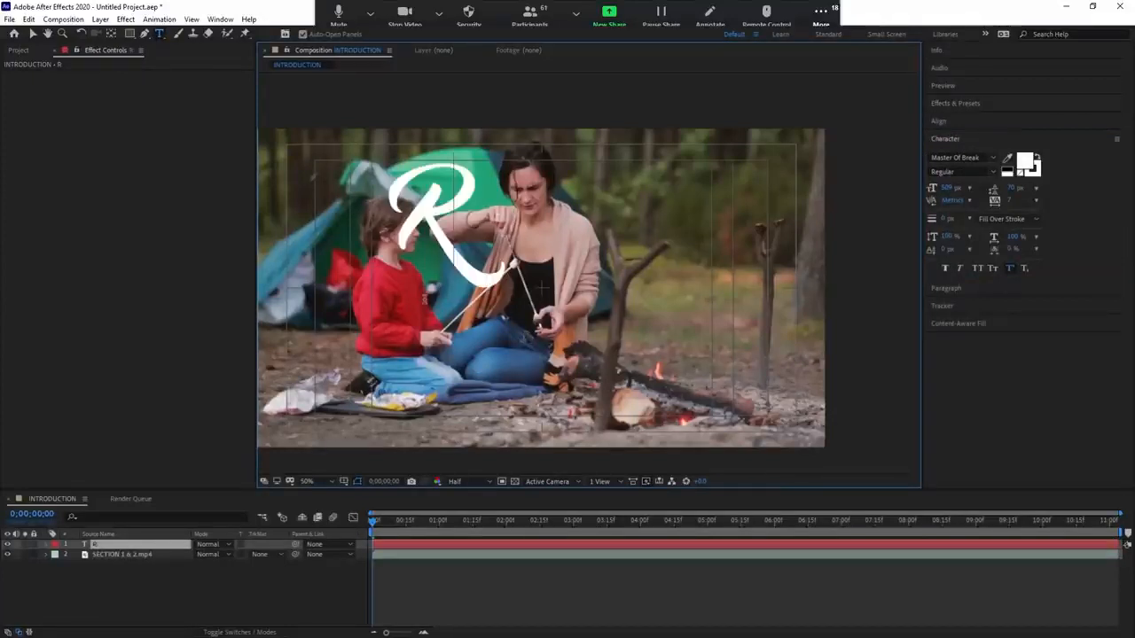
Move the R beside the woman, above the campfire, and enlarge its font size to about 581 px
{"action": "left_click", "coordinate": [33, 34]}
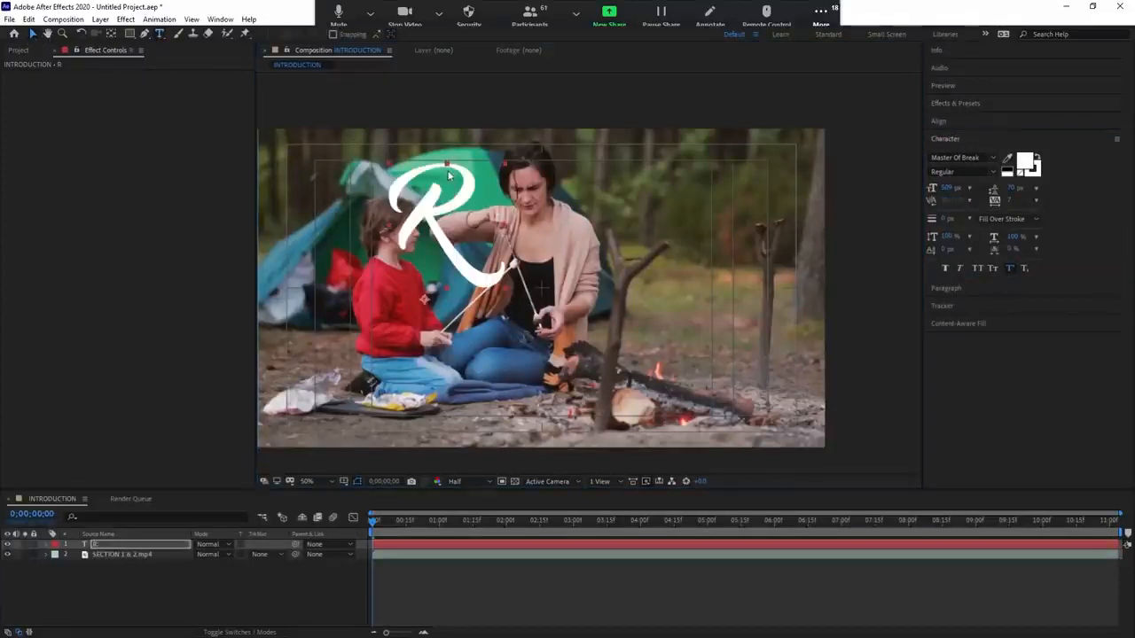
{"action": "left_click_drag", "start_coordinate": [433, 254], "coordinate": [659, 284]}
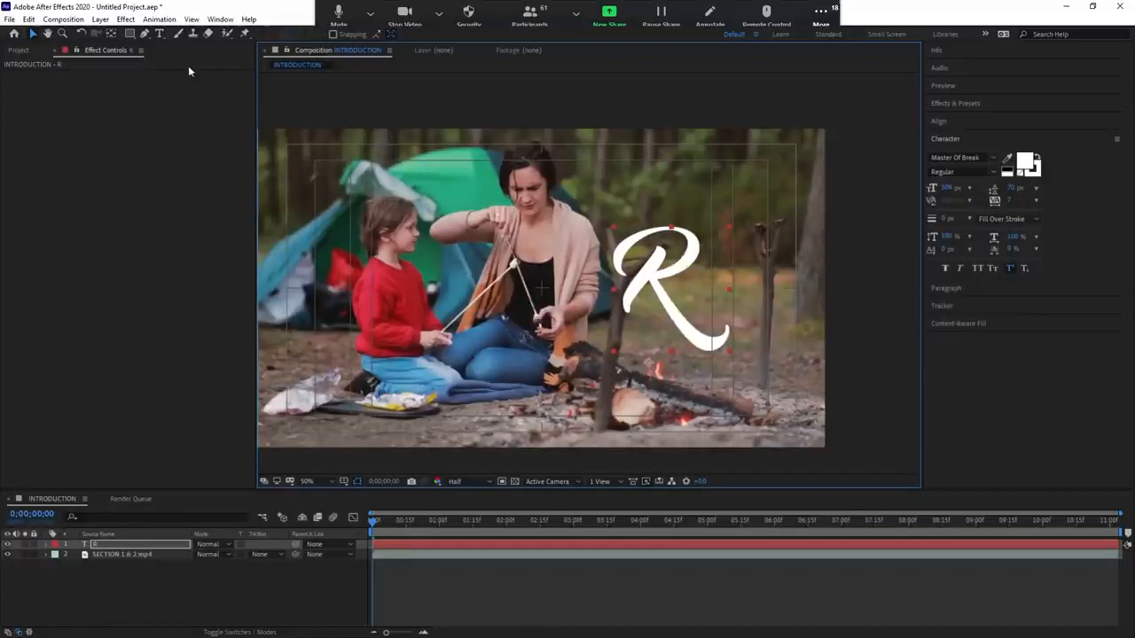
{"action": "left_click_drag", "start_coordinate": [663, 273], "coordinate": [636, 285]}
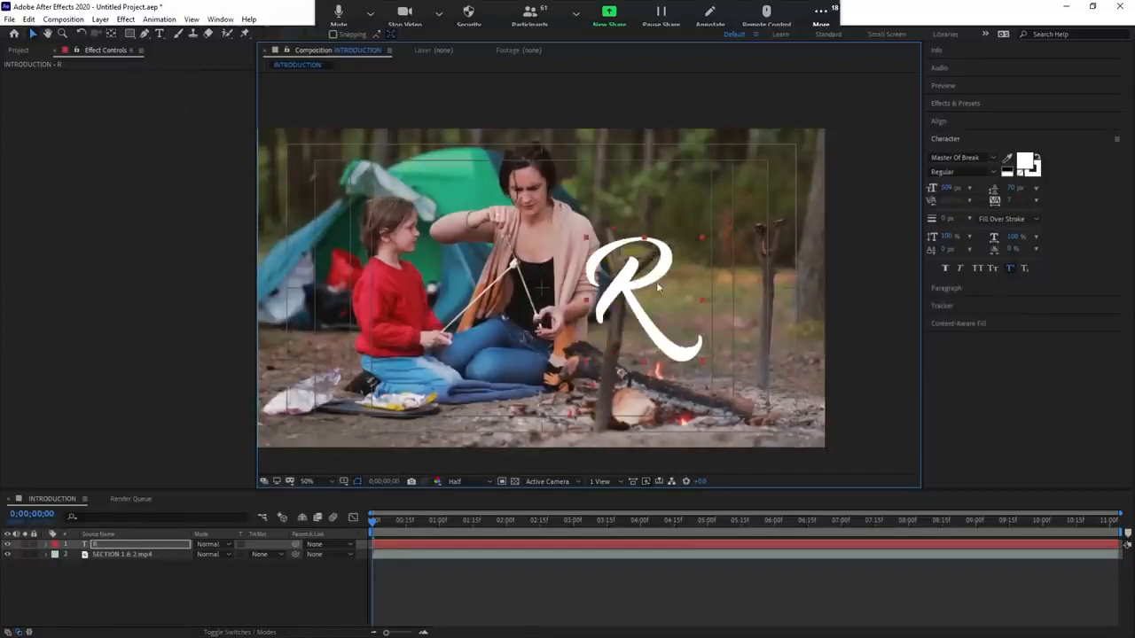
{"action": "left_click", "coordinate": [143, 33]}
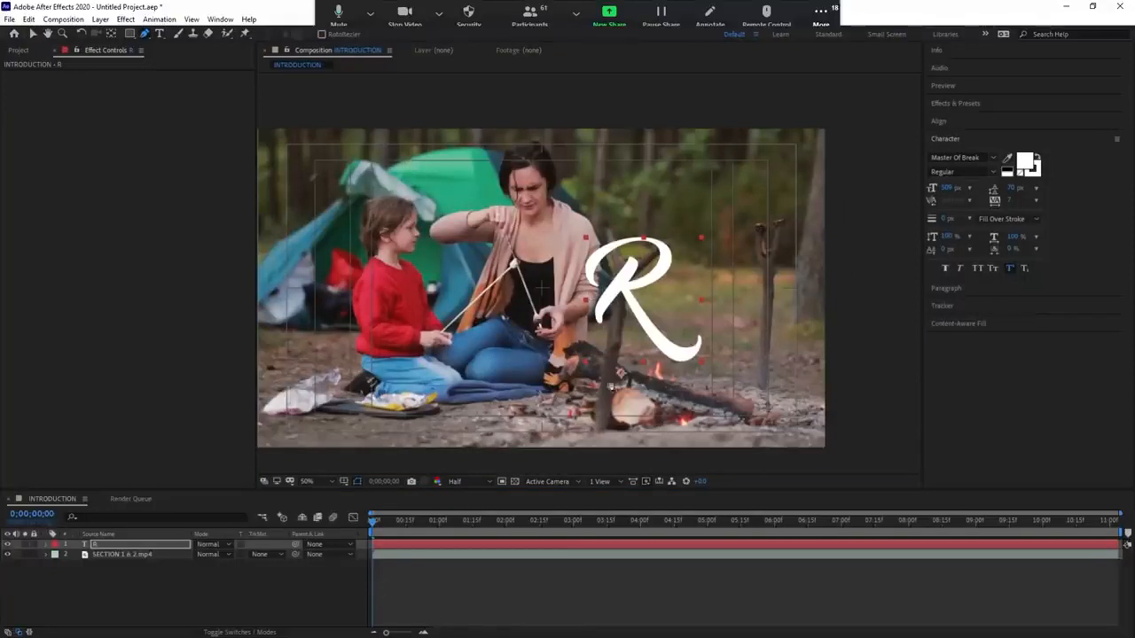
{"action": "left_click_drag", "start_coordinate": [947, 188], "coordinate": [987, 180]}
{"action": "left_click", "coordinate": [633, 272]}
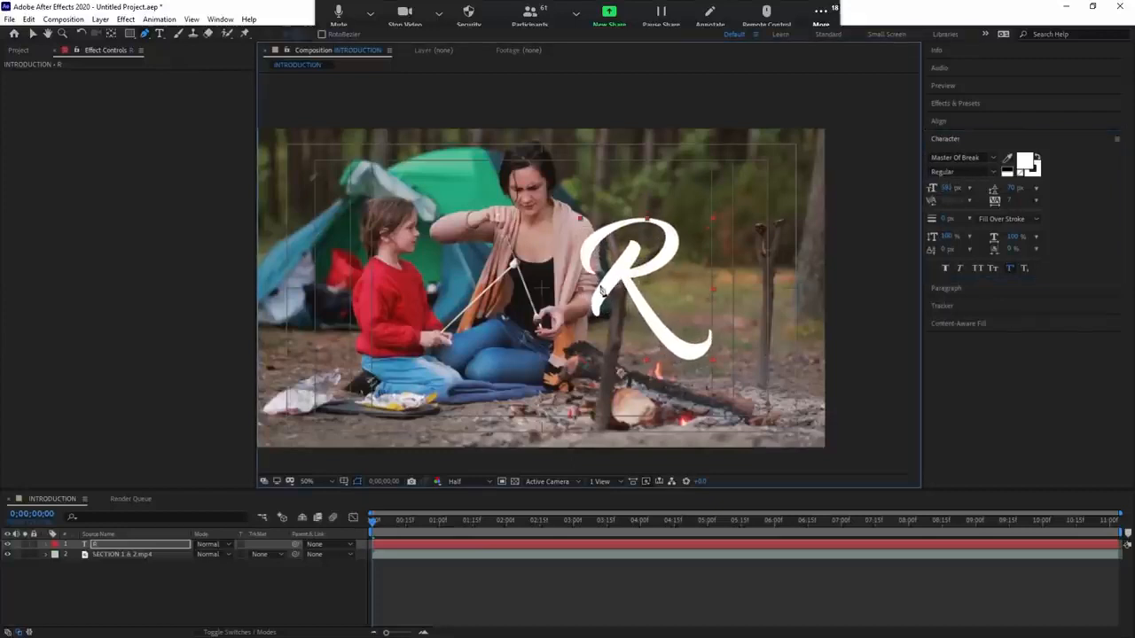
{"action": "left_click_drag", "start_coordinate": [606, 230], "coordinate": [674, 242]}
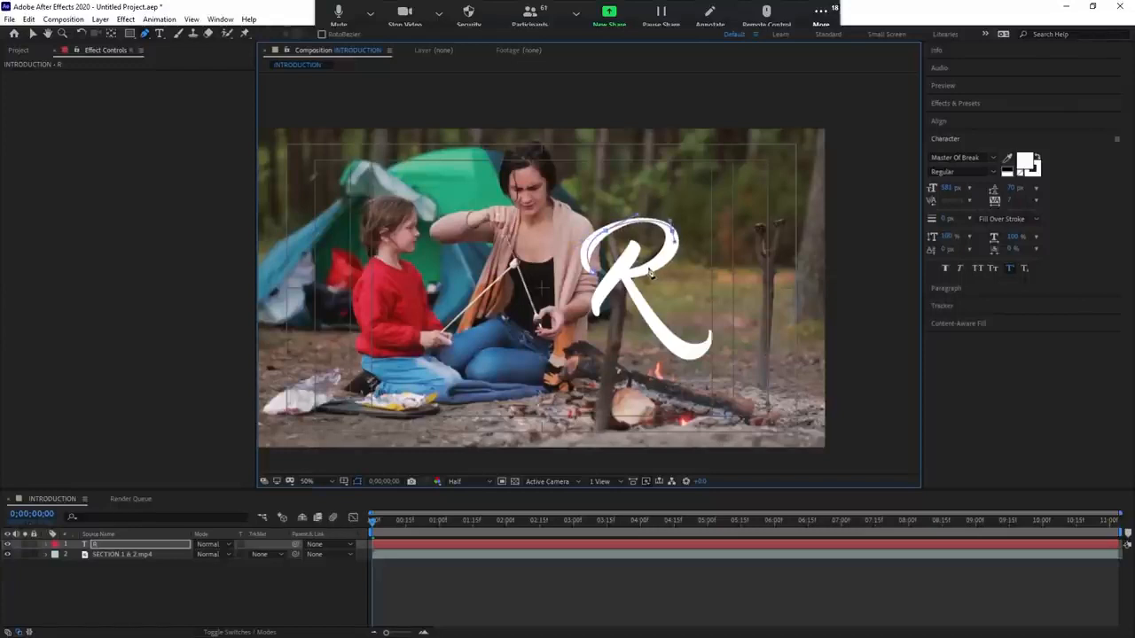
{"action": "key", "text": "ctrl+z"}
{"action": "key", "text": "ctrl+z"}
{"action": "key", "text": "ctrl+z"}
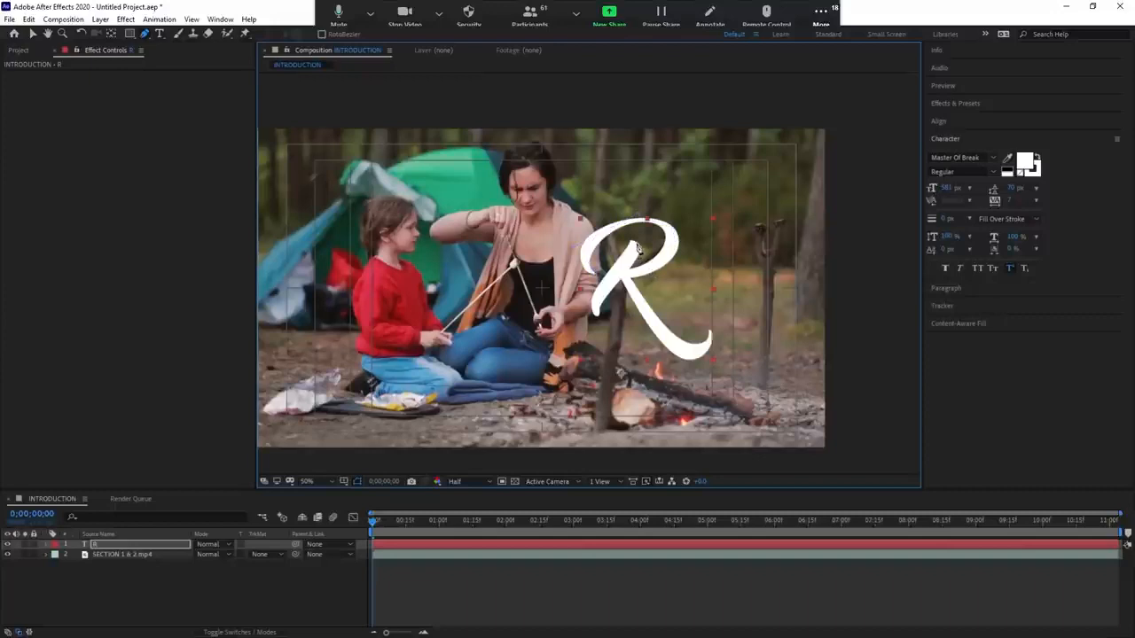
Trace the R with two open Pen tool mask paths, one down its stem and one along its bowl and leg
{"action": "left_click", "coordinate": [635, 243]}
{"action": "left_click", "coordinate": [612, 282]}
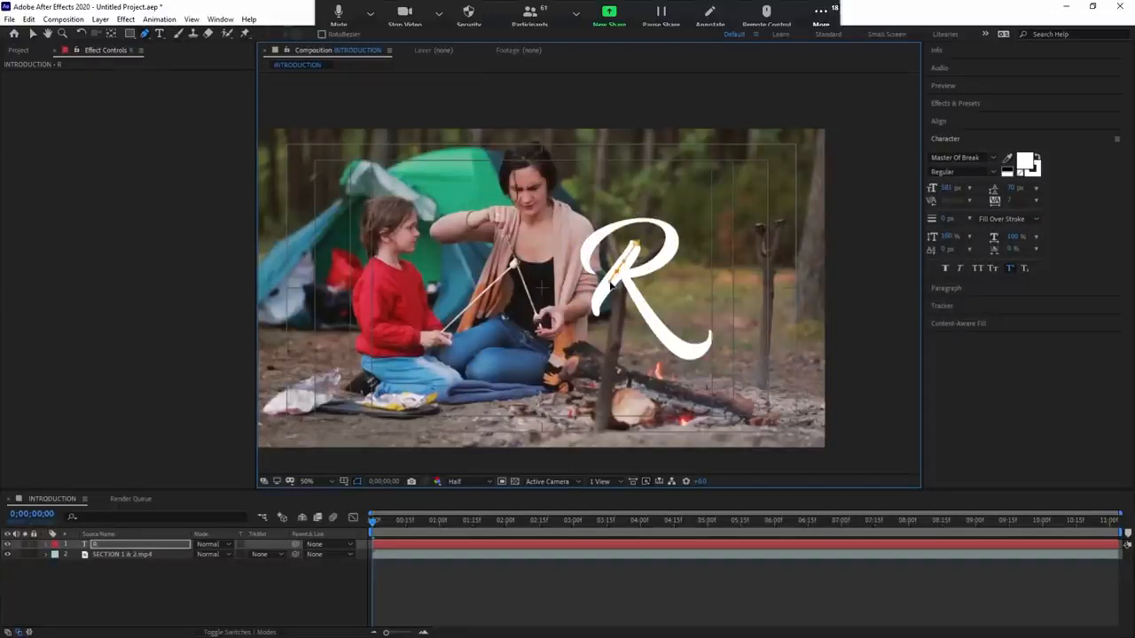
{"action": "left_click", "coordinate": [596, 306]}
{"action": "left_click", "coordinate": [615, 556]}
{"action": "left_click", "coordinate": [616, 545]}
{"action": "left_click_drag", "start_coordinate": [595, 272], "coordinate": [711, 334]}
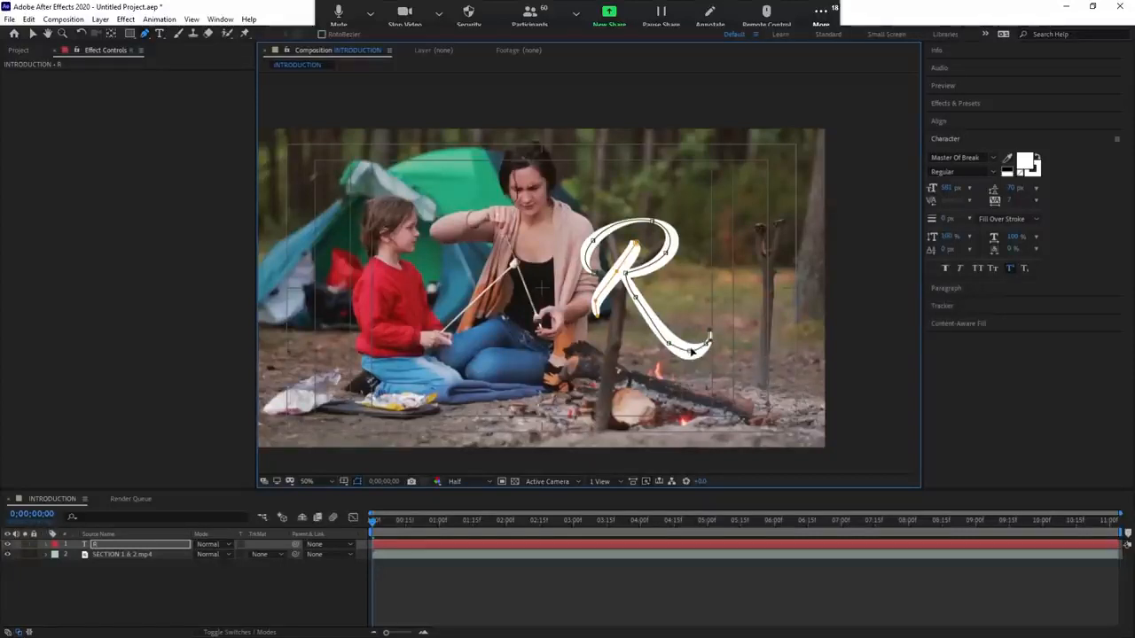
{"action": "left_click_drag", "start_coordinate": [691, 352], "coordinate": [692, 354]}
Apply the Stroke effect to the R layer, using Mask 1 as its path
{"action": "left_click", "coordinate": [433, 553]}
{"action": "left_click", "coordinate": [433, 545]}
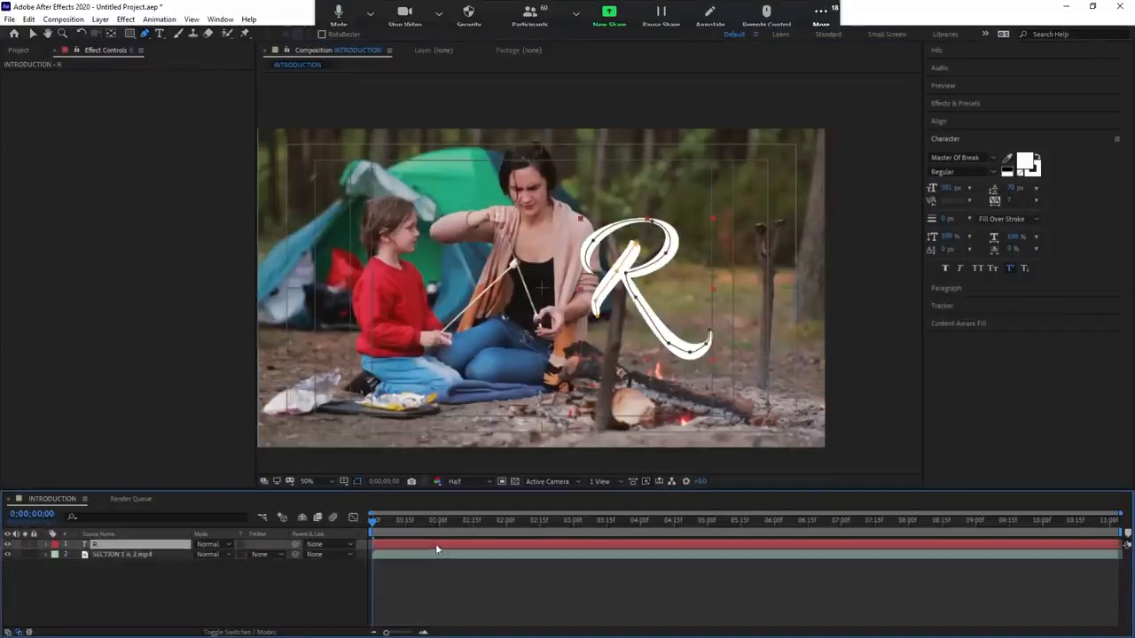
{"action": "left_click", "coordinate": [637, 245]}
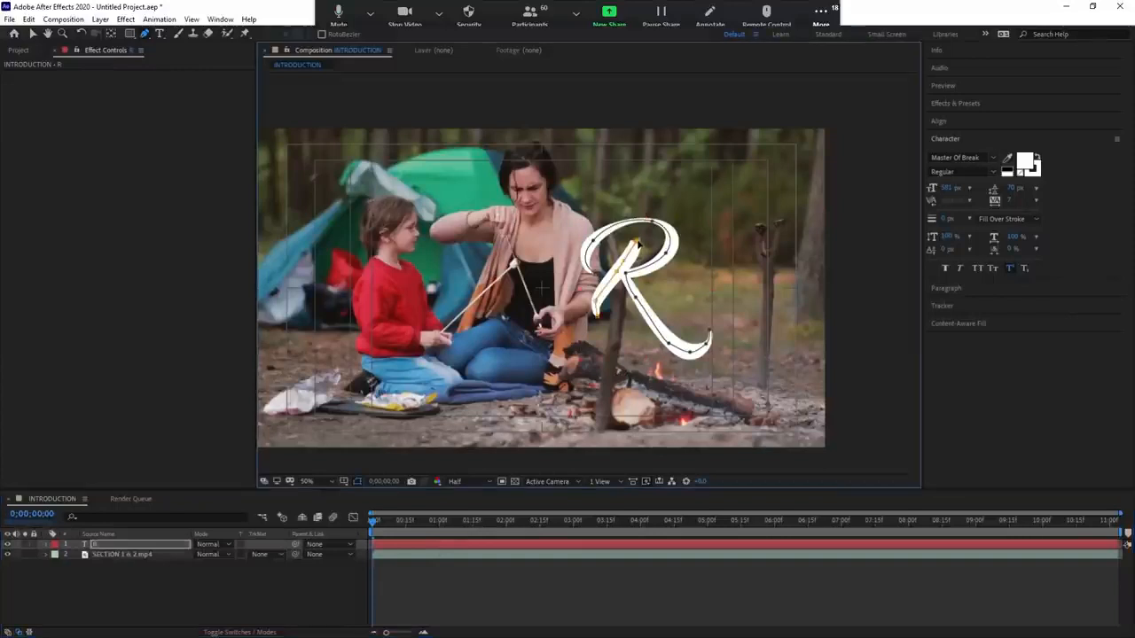
{"action": "left_click", "coordinate": [414, 548]}
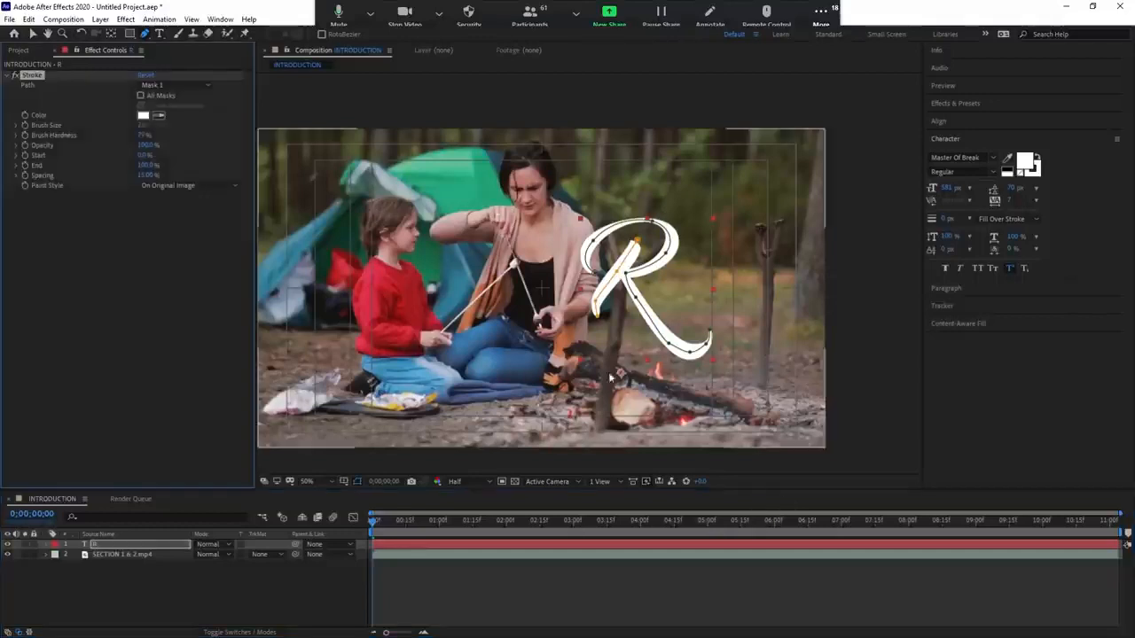
{"action": "left_click", "coordinate": [33, 33]}
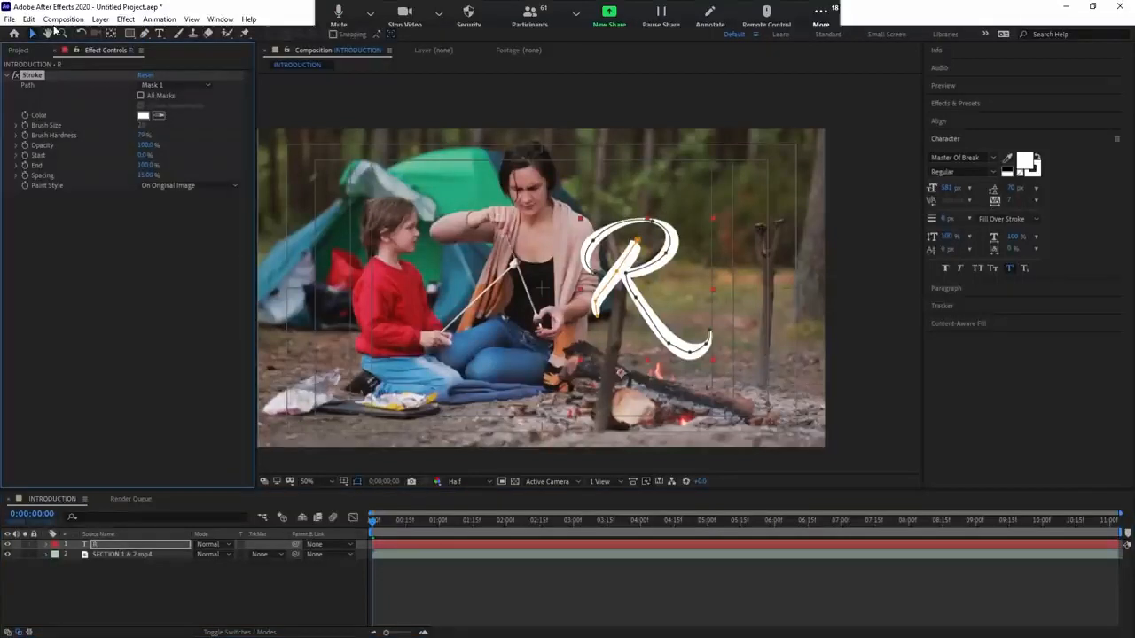
Set the Stroke's color to red and widen its brush size to 36.7 so it covers the R's stem
{"action": "left_click_drag", "start_coordinate": [144, 125], "coordinate": [298, 122]}
{"action": "left_click", "coordinate": [144, 115]}
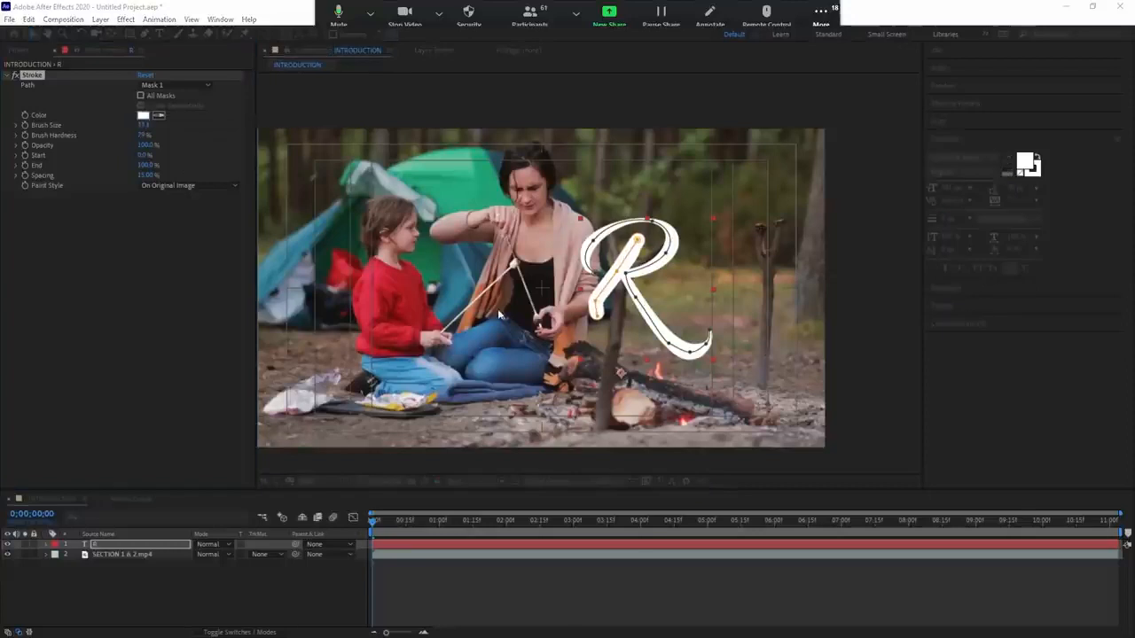
{"action": "left_click", "coordinate": [886, 427]}
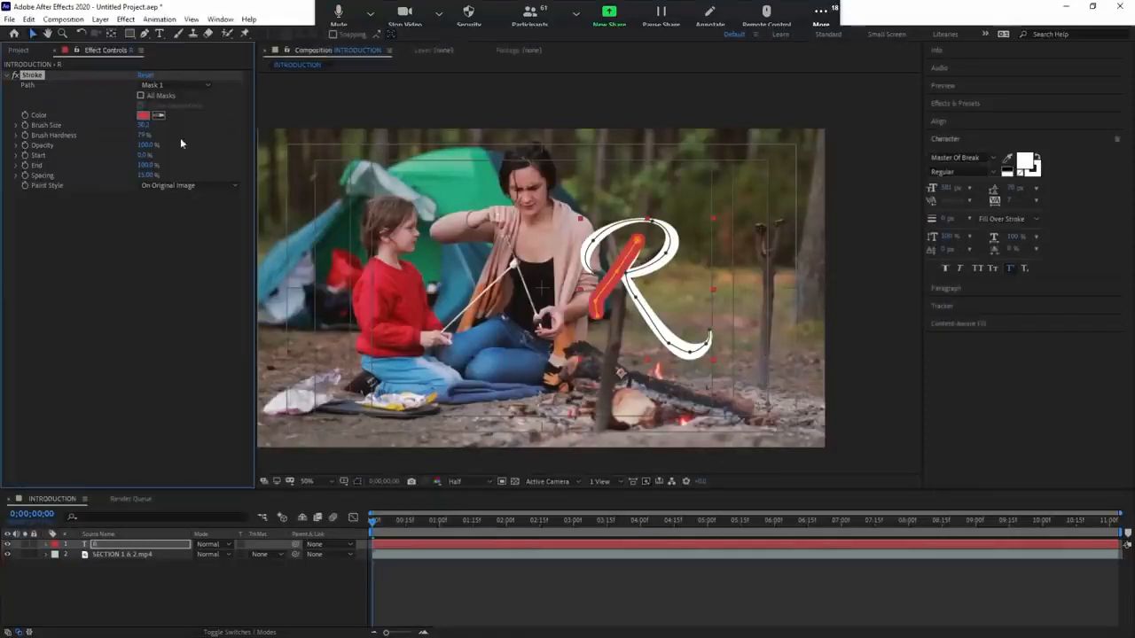
{"action": "left_click_drag", "start_coordinate": [145, 125], "coordinate": [190, 123]}
{"action": "left_click", "coordinate": [639, 247]}
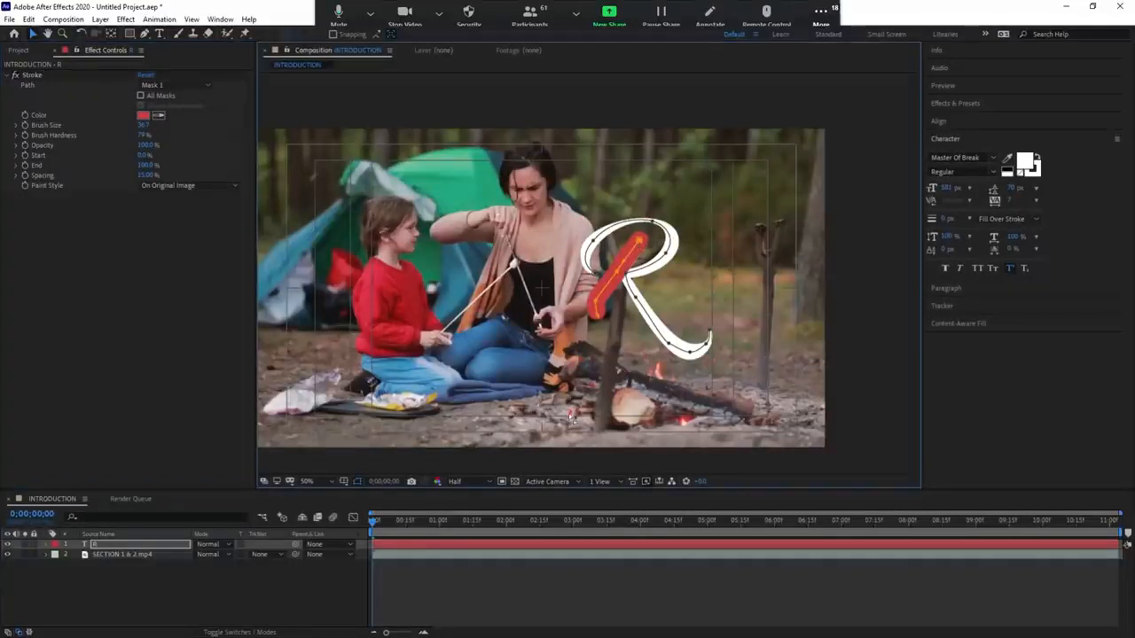
Enable All Masks for the Stroke effect so it follows both paths of the R sequentially
{"action": "left_click", "coordinate": [465, 556]}
{"action": "left_click", "coordinate": [467, 544]}
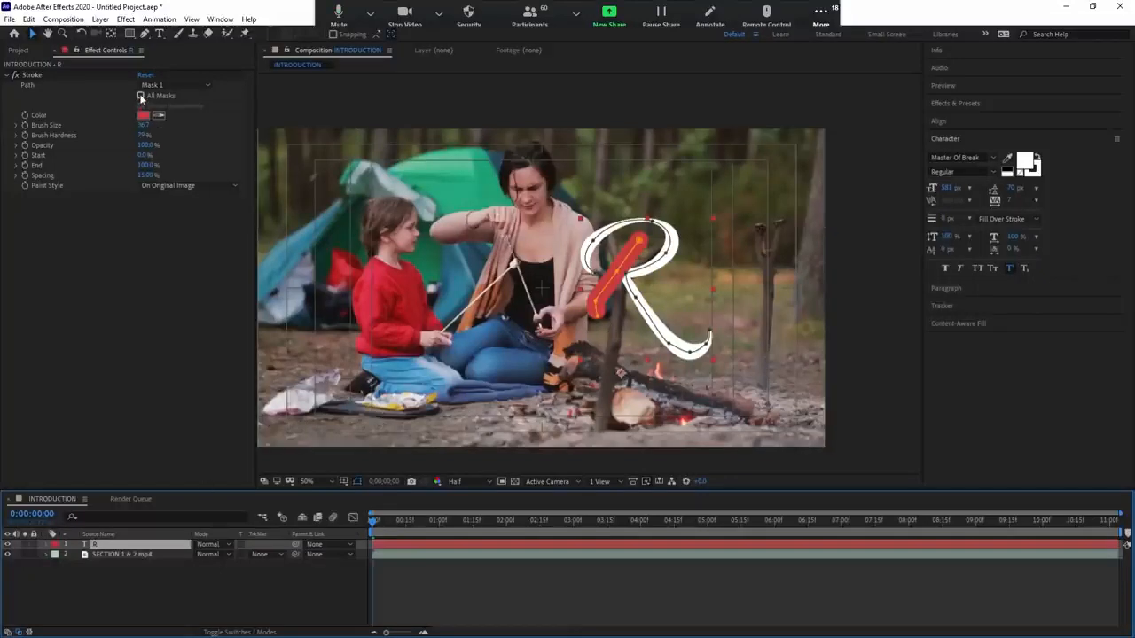
{"action": "left_click", "coordinate": [141, 96]}
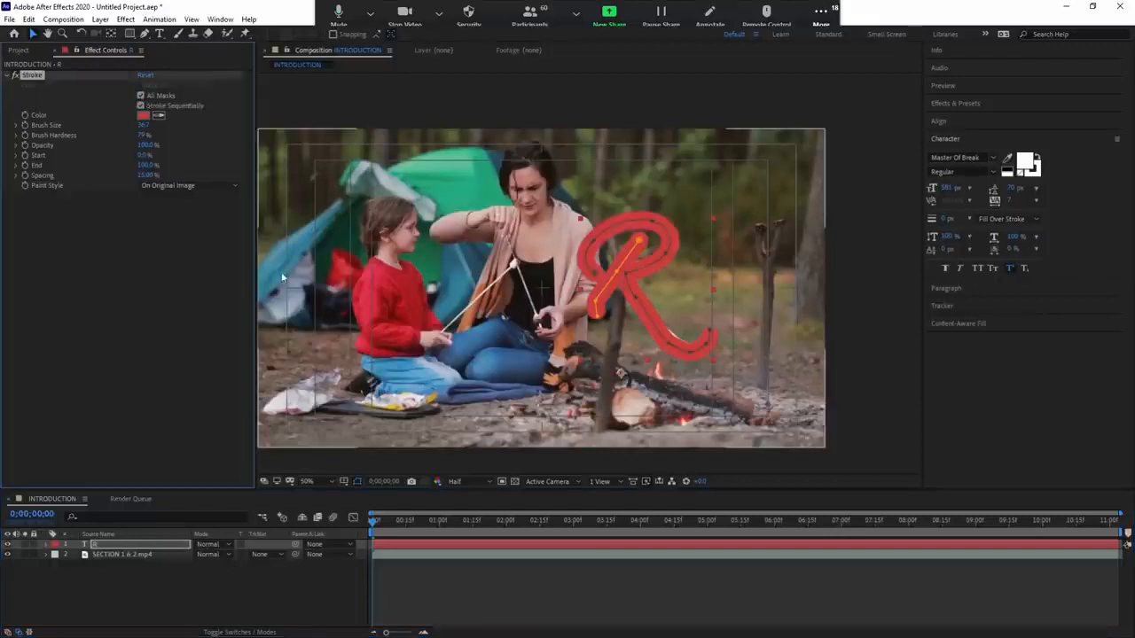
{"action": "left_click", "coordinate": [671, 345]}
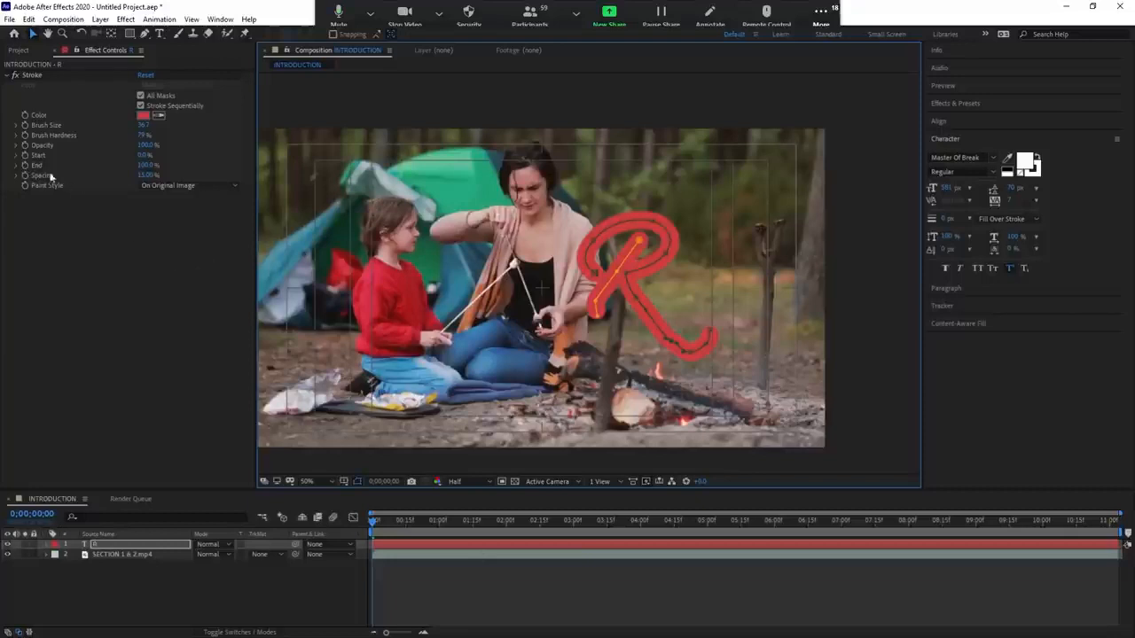
Keyframe the Stroke's End from 0% at the composition start to 100% at 0;00;01;13
{"action": "left_click", "coordinate": [25, 169]}
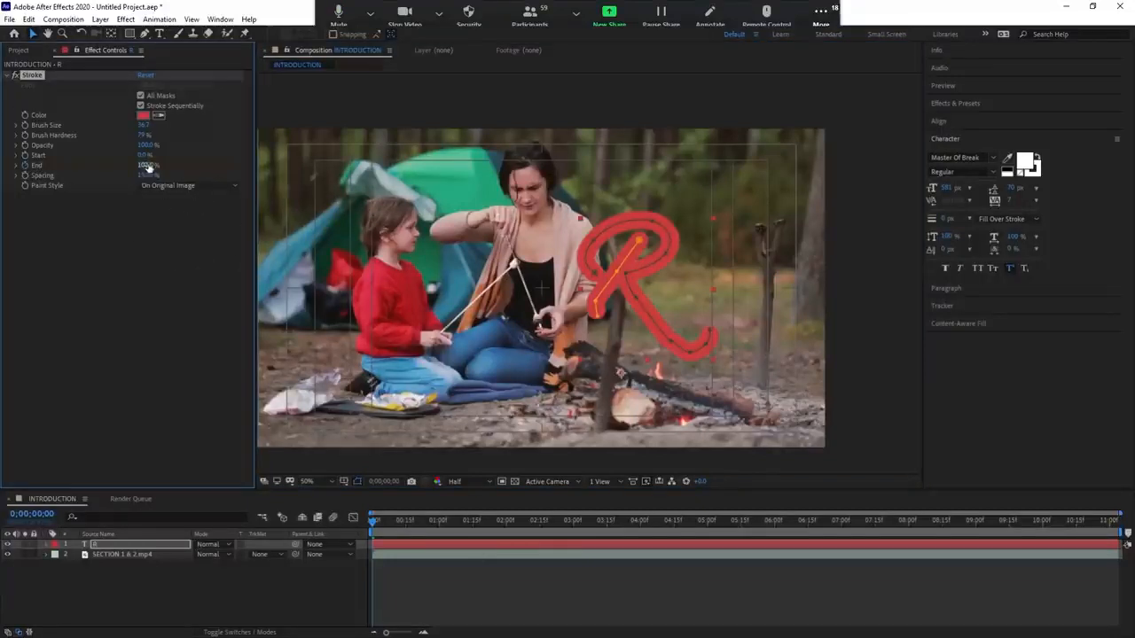
{"action": "left_click_drag", "start_coordinate": [147, 167], "coordinate": [25, 168]}
{"action": "left_click_drag", "start_coordinate": [448, 528], "coordinate": [468, 522]}
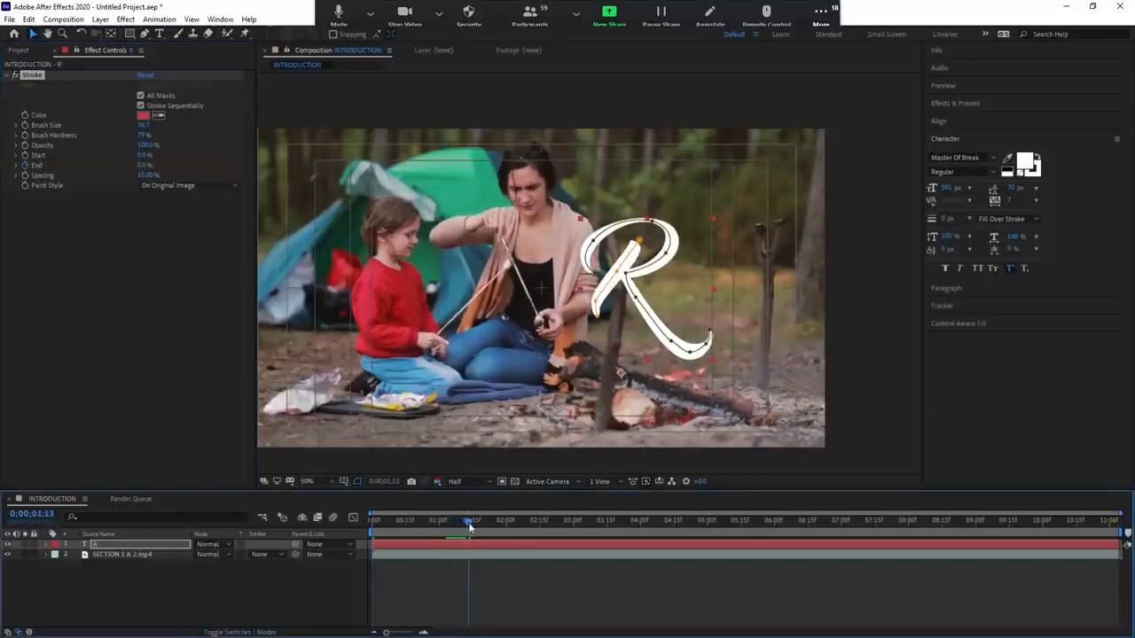
{"action": "left_click", "coordinate": [135, 166]}
{"action": "left_click", "coordinate": [145, 166]}
{"action": "type", "text": "100"}
{"action": "key", "text": "Return"}
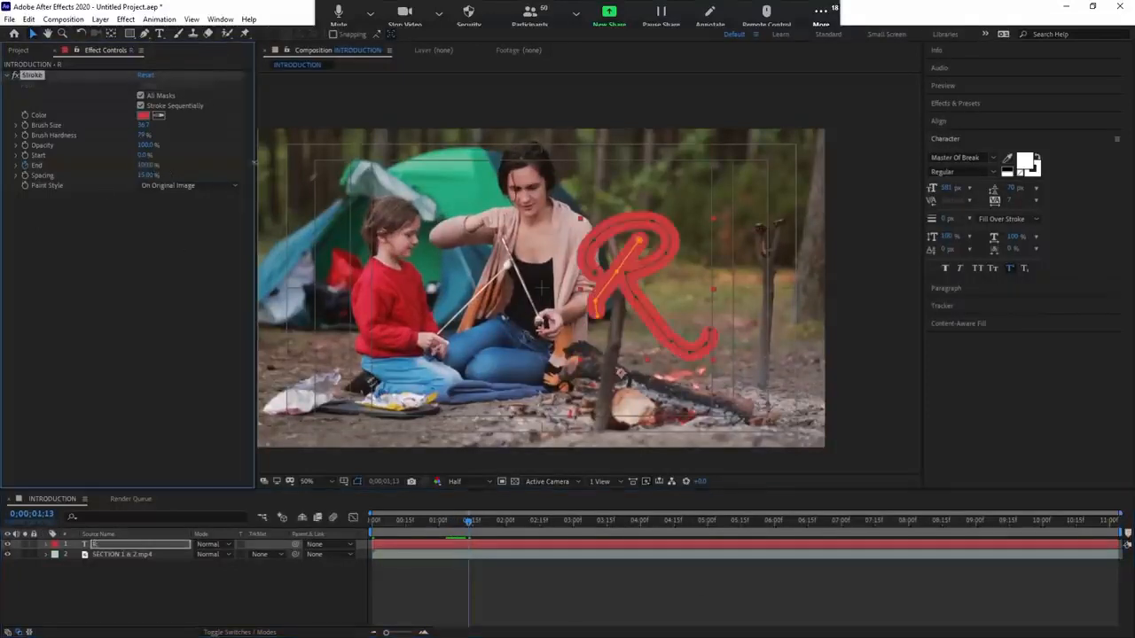
Reveal the R layer's End keyframes in the timeline and preview the red stroke animation
{"action": "key", "text": "u"}
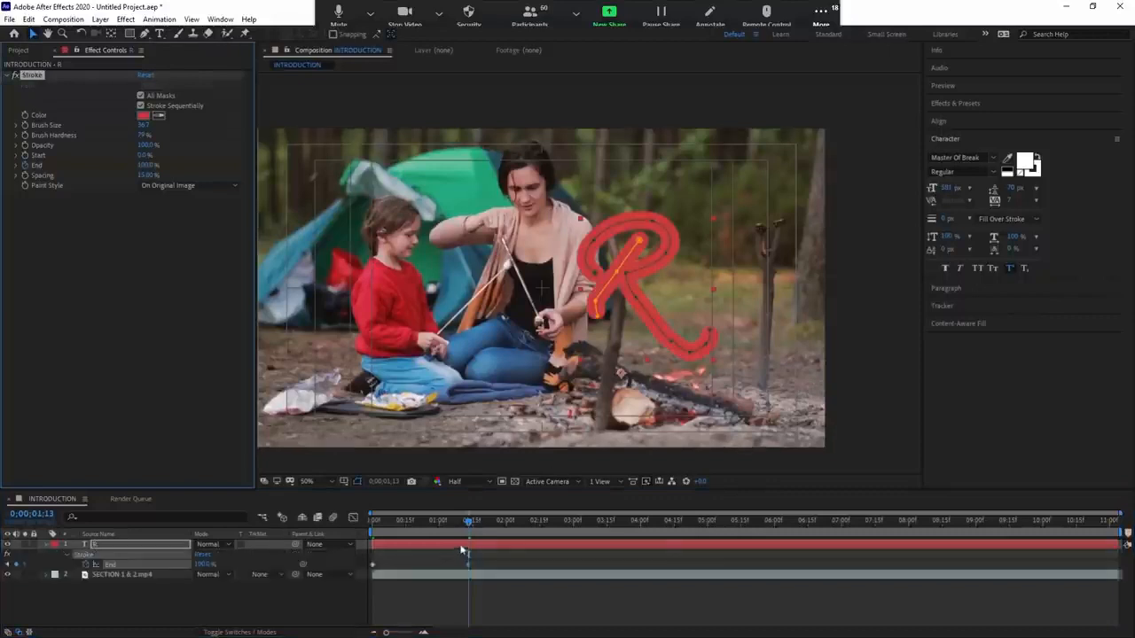
{"action": "key", "text": "space"}
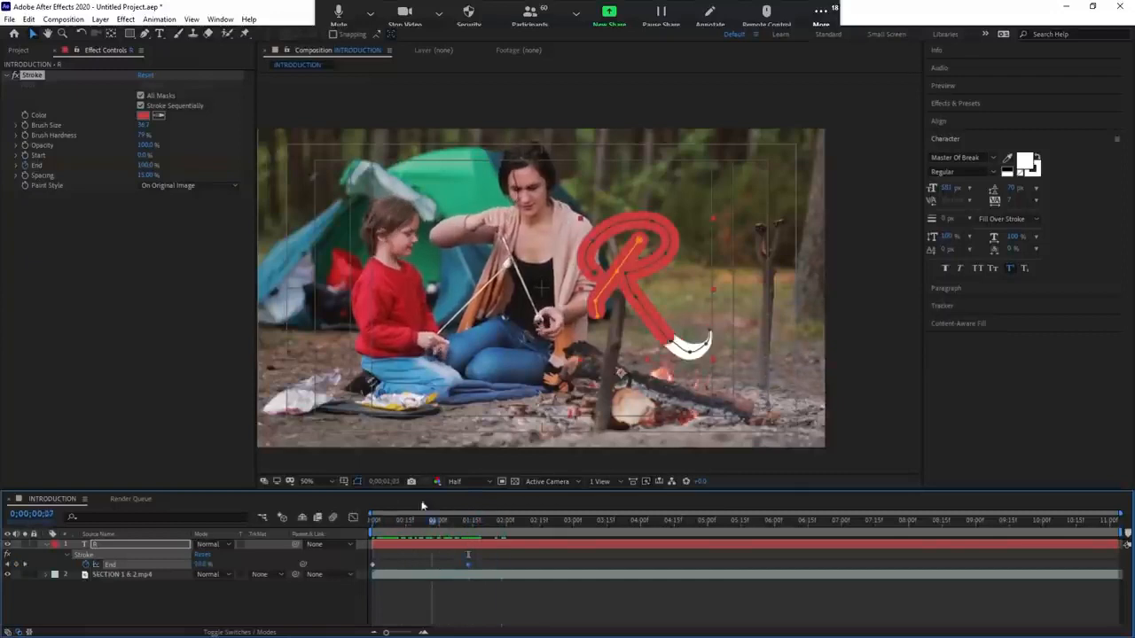
{"action": "key", "text": "space"}
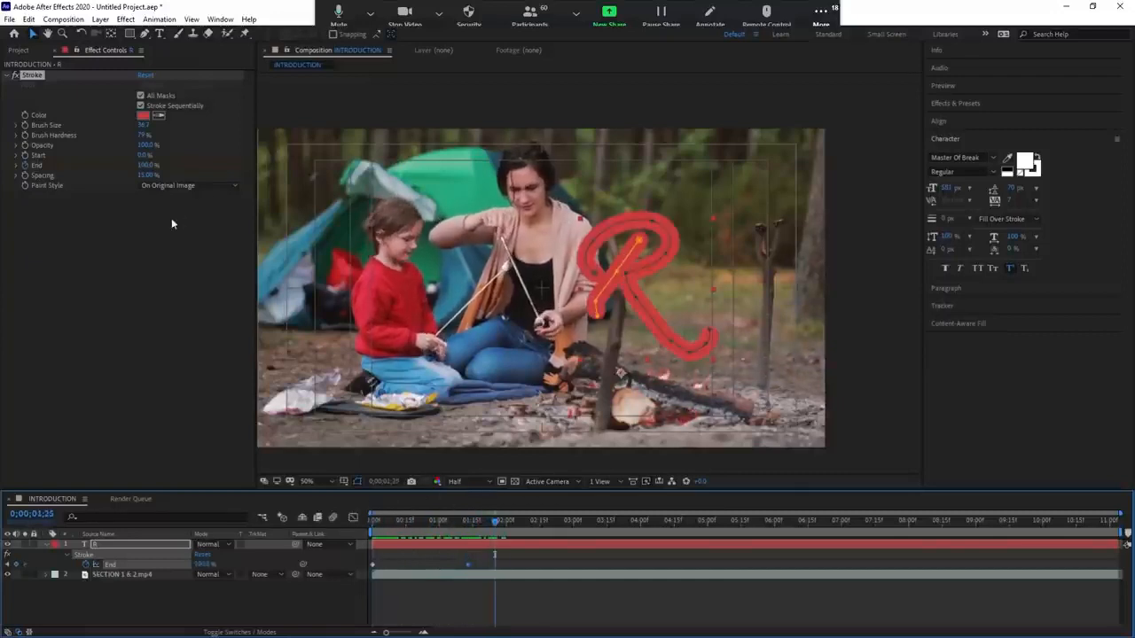
Change the Stroke's Paint Style to Reveal Original Image and play the write-on animation
{"action": "left_click", "coordinate": [226, 185]}
{"action": "left_click", "coordinate": [186, 226]}
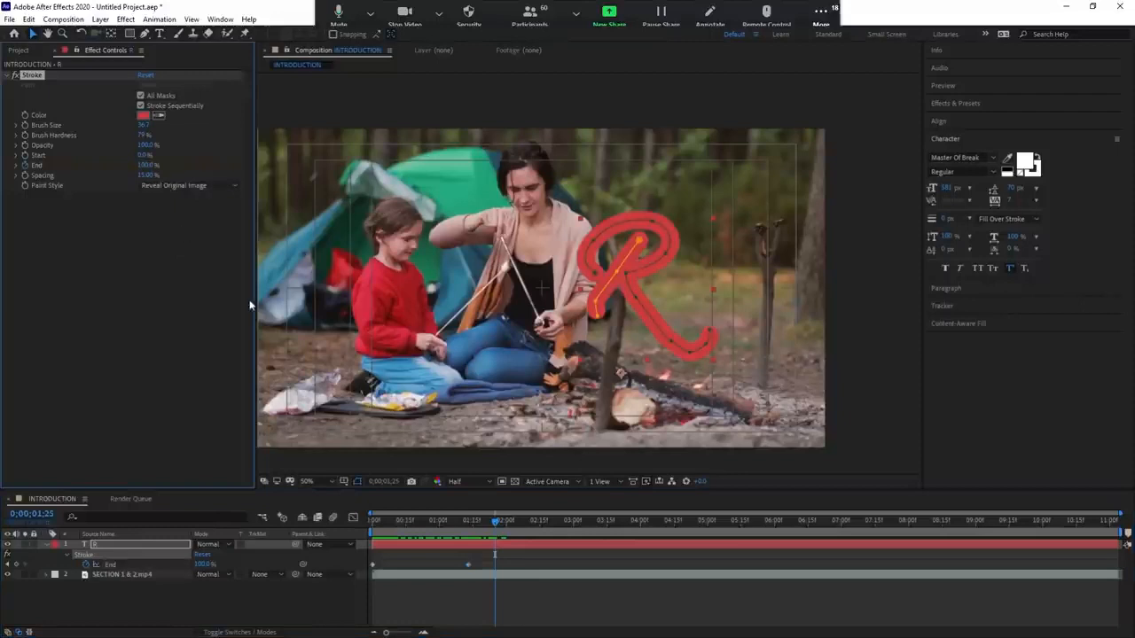
{"action": "key", "text": "space"}
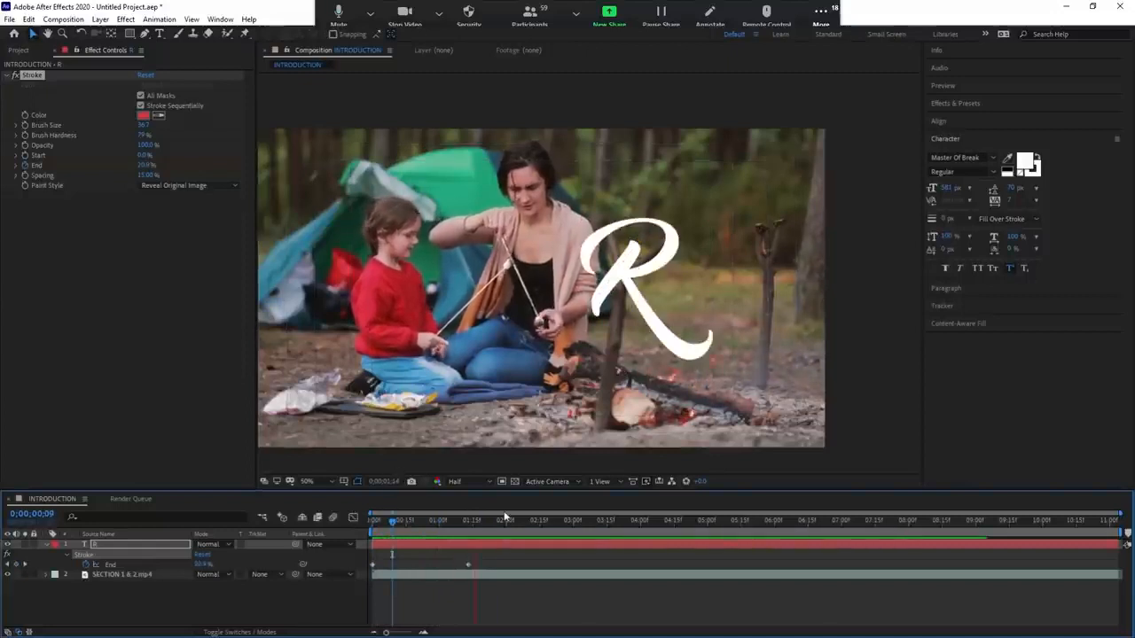
Move the second End keyframe earlier to about 1 second and preview the faster write-on from the composition start
{"action": "left_click_drag", "start_coordinate": [468, 565], "coordinate": [444, 575]}
{"action": "key", "text": "space"}
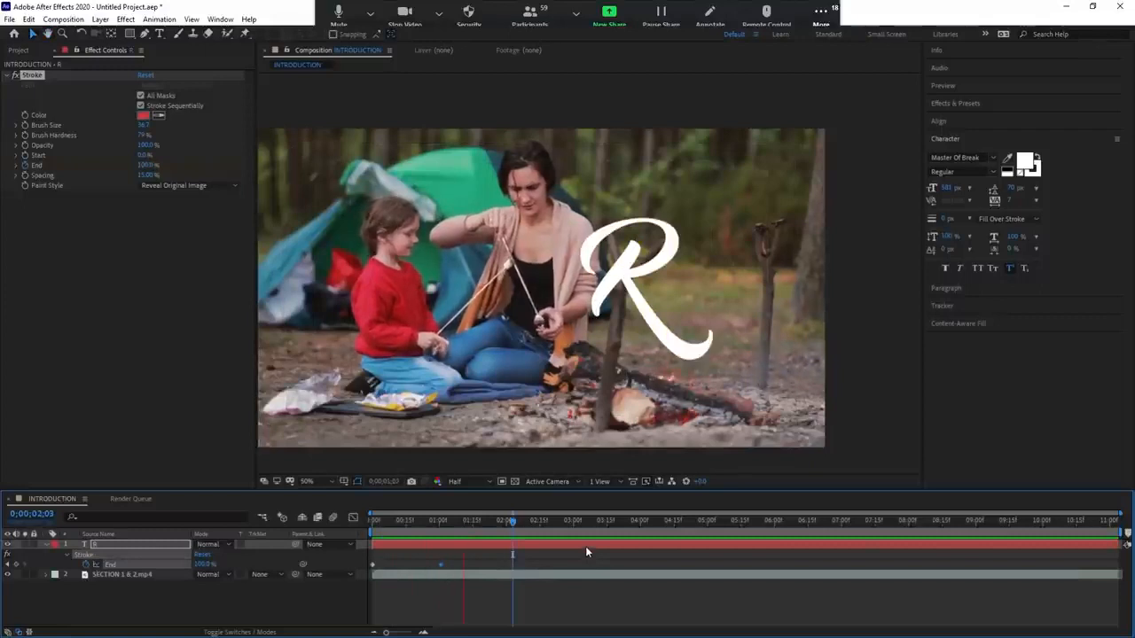
{"action": "key", "text": "space"}
{"action": "left_click_drag", "start_coordinate": [417, 525], "coordinate": [359, 533]}
{"action": "key", "text": "space"}
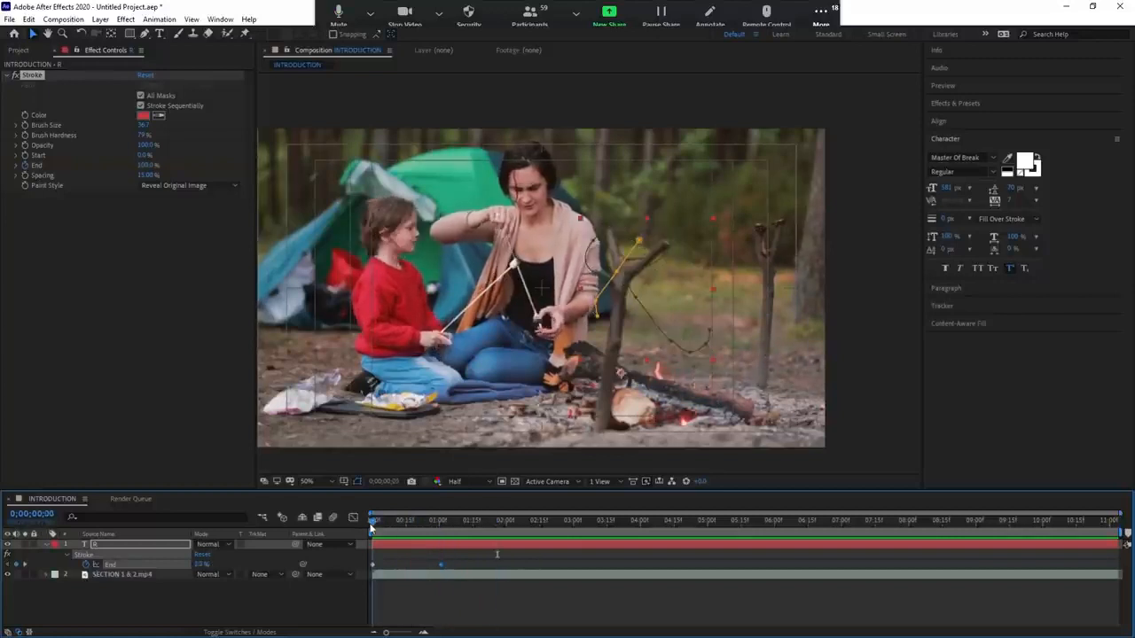
{"action": "key", "text": "space"}
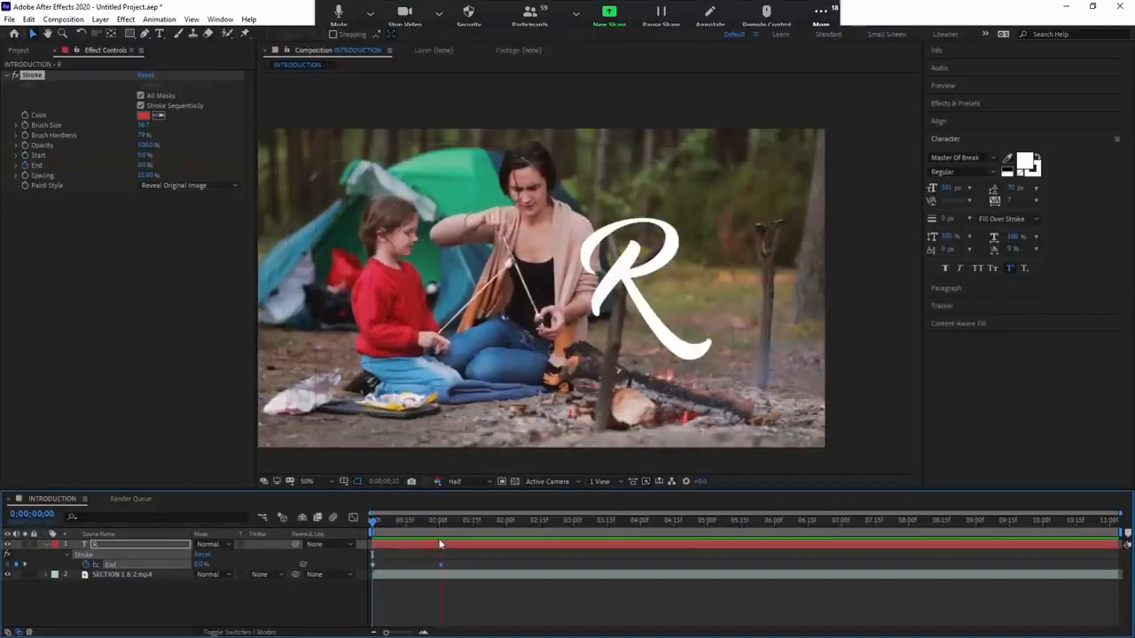
Scrub past the write-on animation and delete the R text layer from the composition
{"action": "mouse_move", "coordinate": [440, 529]}
{"action": "left_mouse_down"}
{"action": "mouse_move", "coordinate": [373, 529]}
{"action": "mouse_move", "coordinate": [469, 529]}
{"action": "left_mouse_up"}
{"action": "left_click", "coordinate": [448, 589]}
{"action": "left_click", "coordinate": [464, 547]}
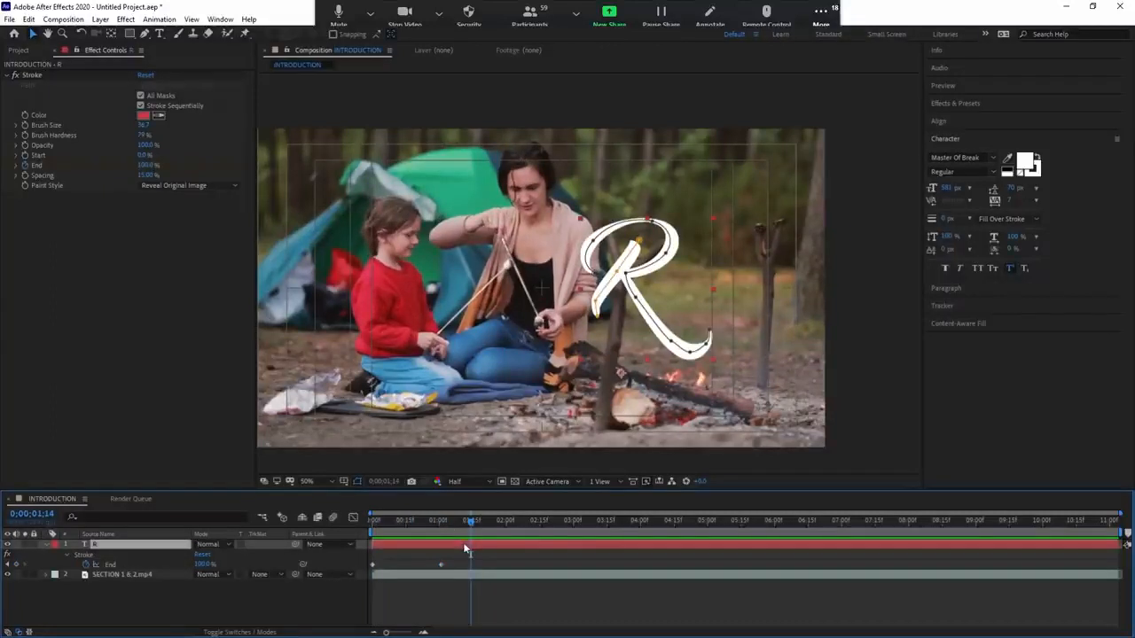
{"action": "key", "text": "Delete"}
Apply Hue/Saturation to the SECTION 1 & 2.mp4 layer with Colorize enabled, Colorize Hue about 43° and Colorize Saturation 7
{"action": "left_click", "coordinate": [473, 546]}
{"action": "left_click", "coordinate": [454, 524]}
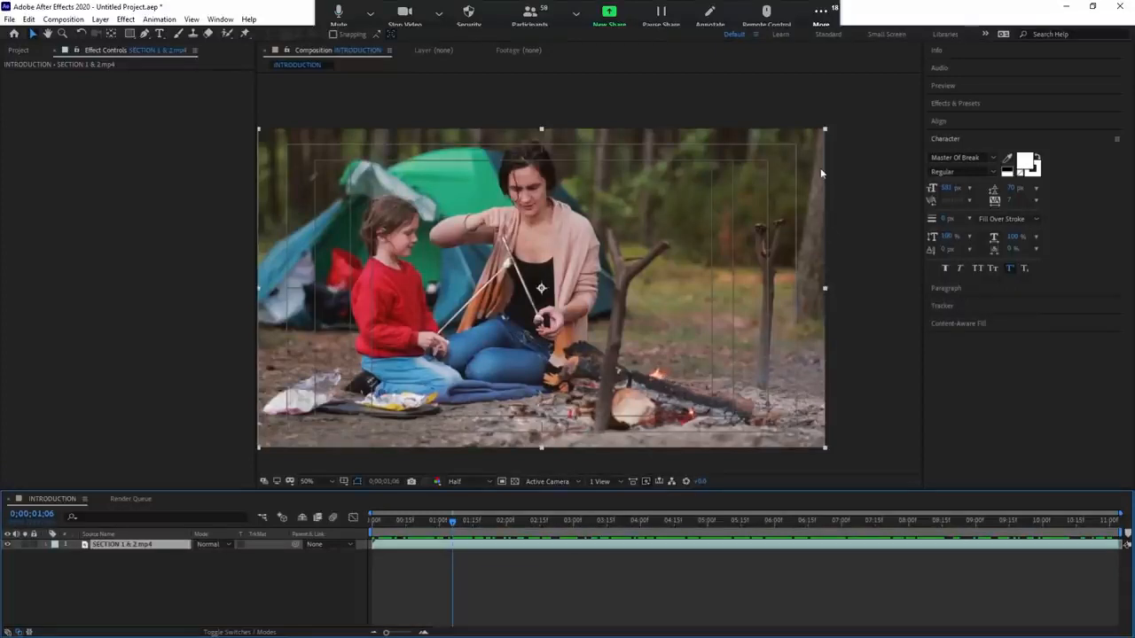
{"action": "left_click", "coordinate": [903, 460]}
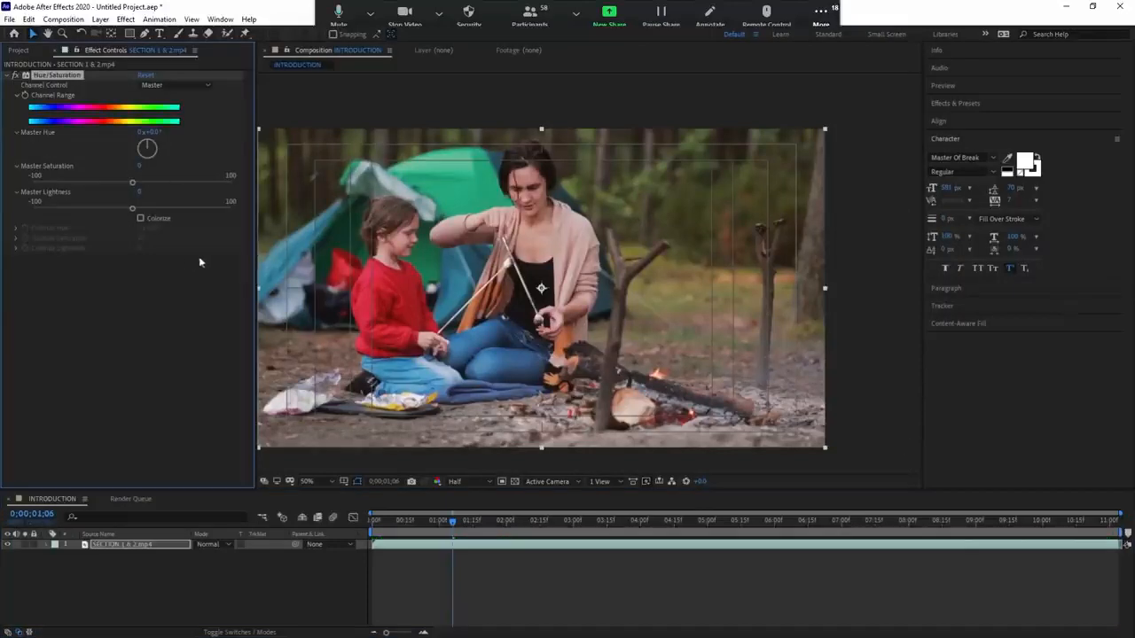
{"action": "left_click", "coordinate": [140, 218]}
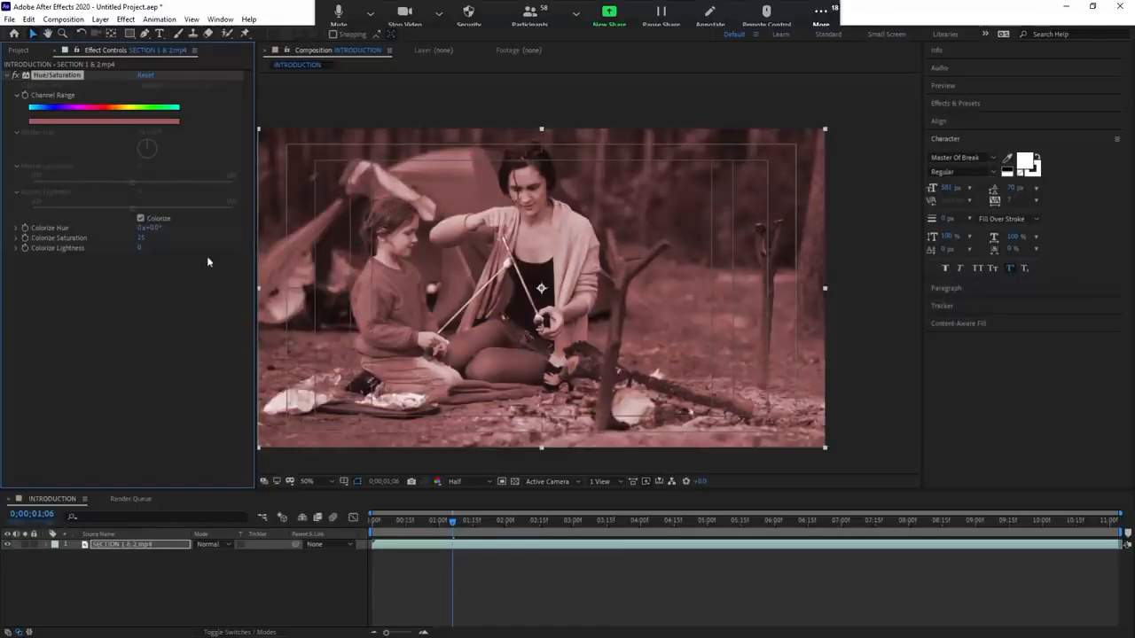
{"action": "mouse_move", "coordinate": [163, 230]}
{"action": "left_mouse_down"}
{"action": "mouse_move", "coordinate": [223, 224]}
{"action": "mouse_move", "coordinate": [69, 216]}
{"action": "mouse_move", "coordinate": [180, 219]}
{"action": "mouse_move", "coordinate": [158, 218]}
{"action": "mouse_move", "coordinate": [153, 232]}
{"action": "mouse_move", "coordinate": [174, 231]}
{"action": "left_mouse_up"}
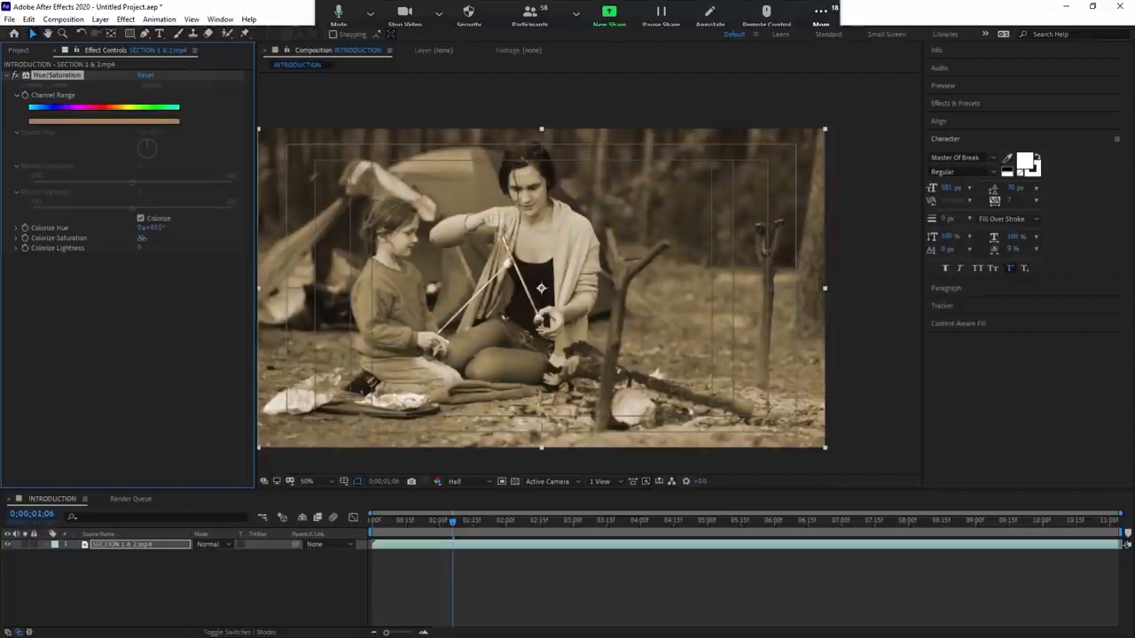
{"action": "left_click_drag", "start_coordinate": [136, 244], "coordinate": [138, 245]}
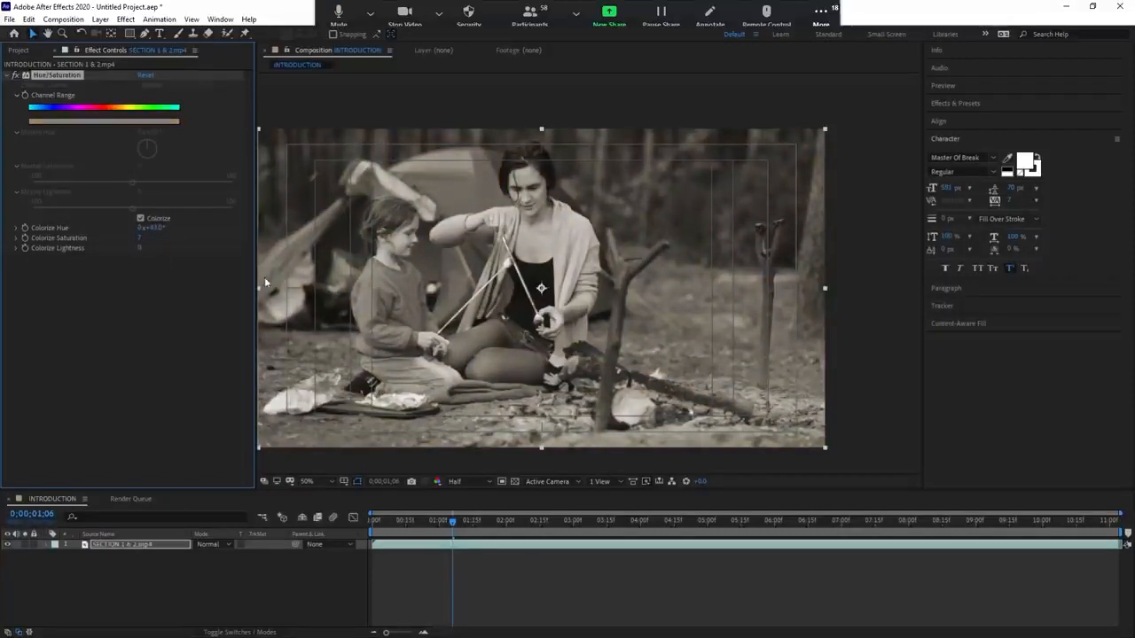
{"action": "left_click", "coordinate": [625, 578]}
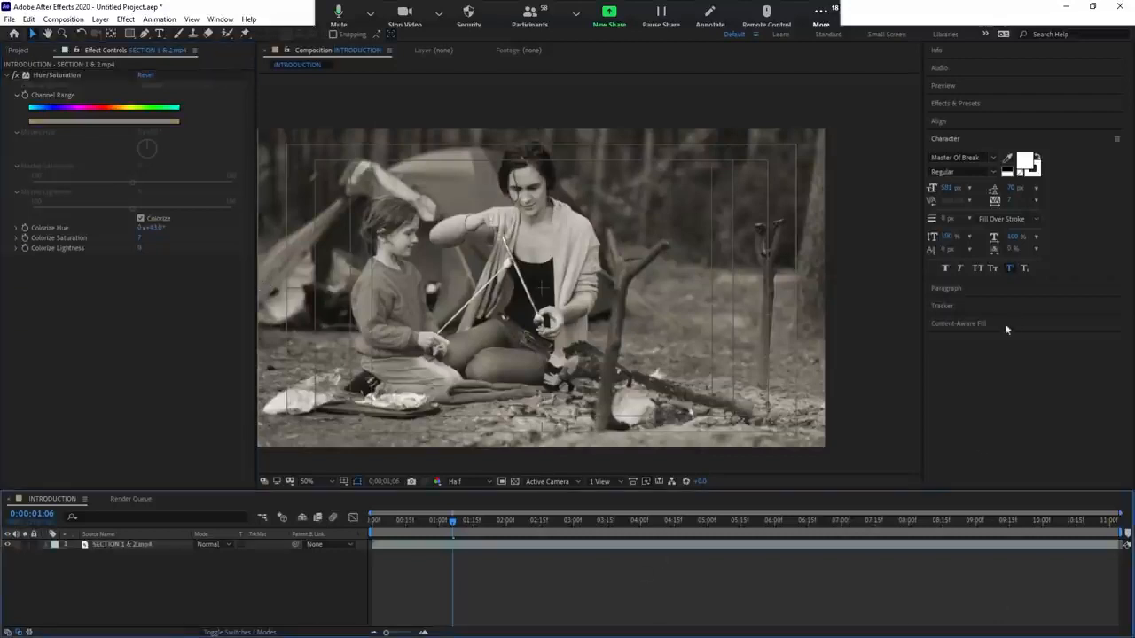
Apply the Glow effect to the campfire footage, increase its Glow Radius and set the Glow Threshold to about 67%
{"action": "left_click", "coordinate": [984, 107]}
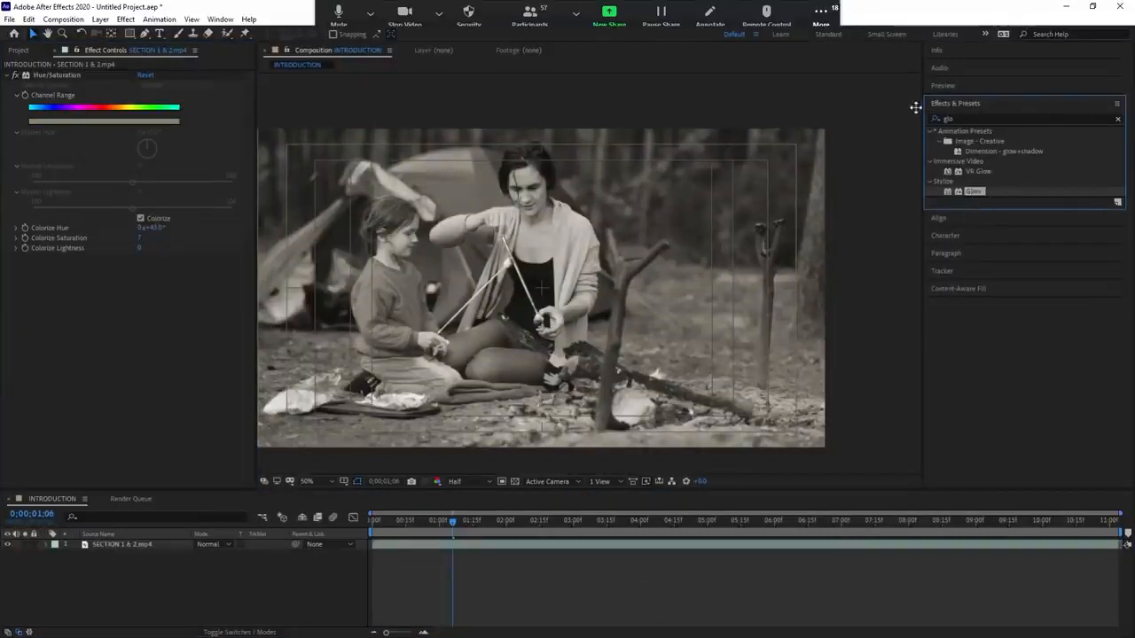
{"action": "left_click_drag", "start_coordinate": [969, 197], "coordinate": [559, 335]}
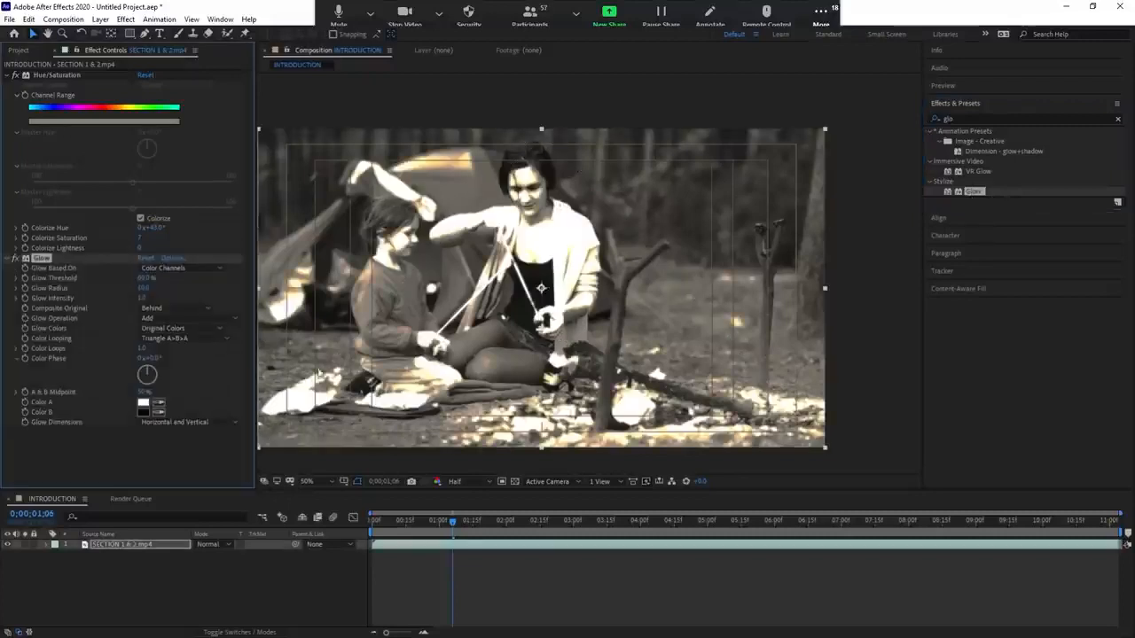
{"action": "left_click_drag", "start_coordinate": [144, 288], "coordinate": [220, 286]}
{"action": "mouse_move", "coordinate": [144, 279]}
{"action": "left_mouse_down"}
{"action": "mouse_move", "coordinate": [132, 279]}
{"action": "mouse_move", "coordinate": [150, 278]}
{"action": "left_mouse_up"}
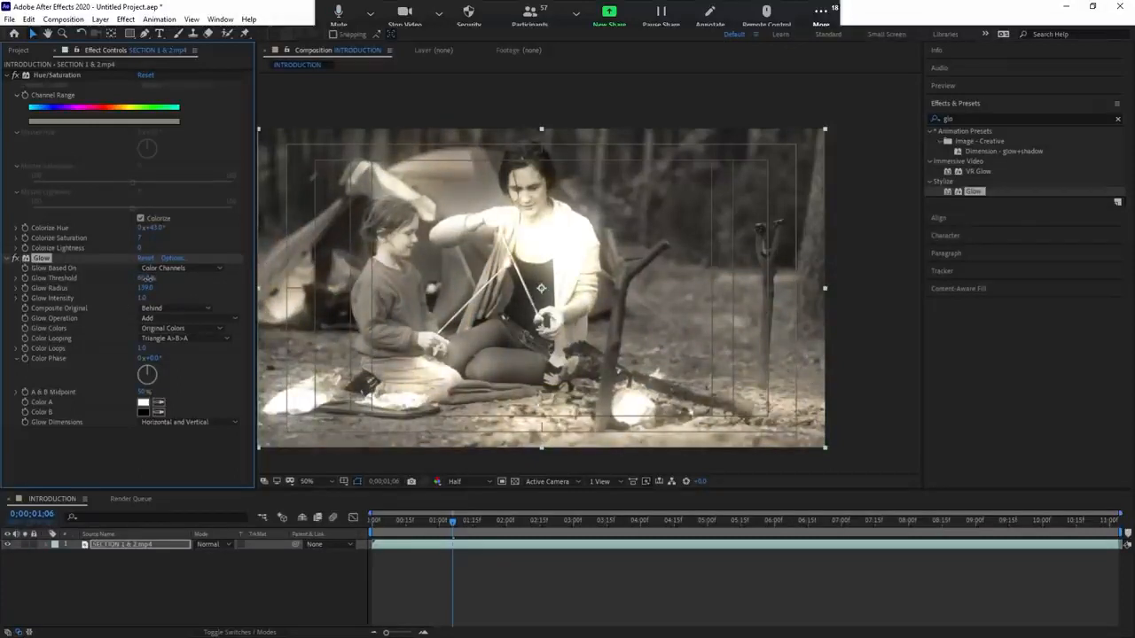
{"action": "left_click_drag", "start_coordinate": [437, 524], "coordinate": [462, 507]}
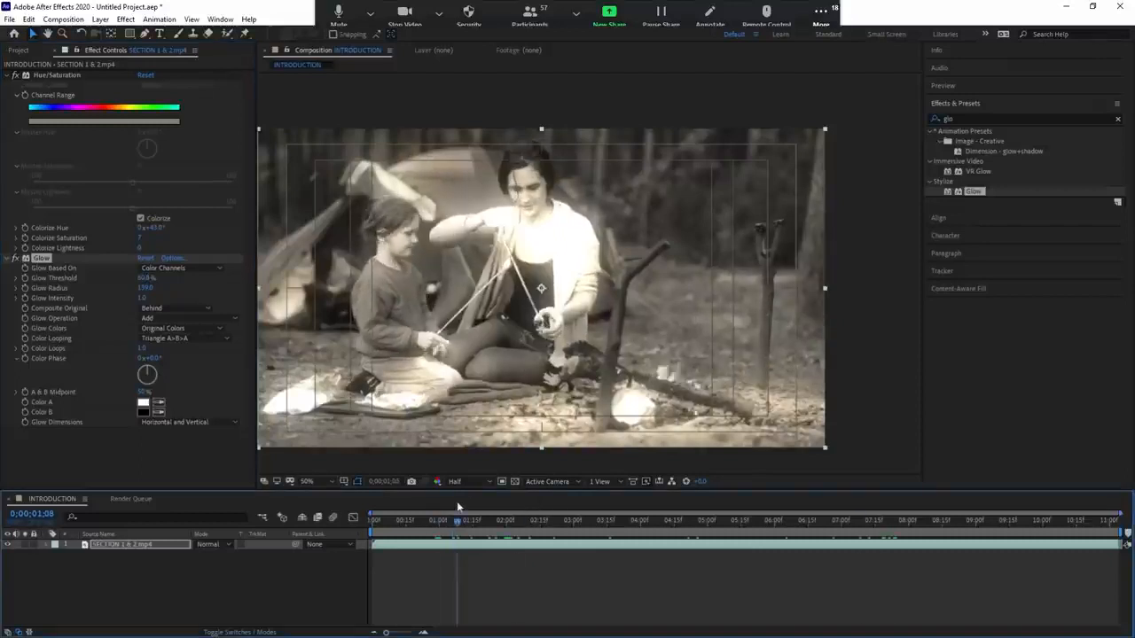
{"action": "mouse_move", "coordinate": [144, 278]}
{"action": "left_mouse_down"}
{"action": "mouse_move", "coordinate": [132, 279]}
{"action": "mouse_move", "coordinate": [157, 280]}
{"action": "left_mouse_up"}
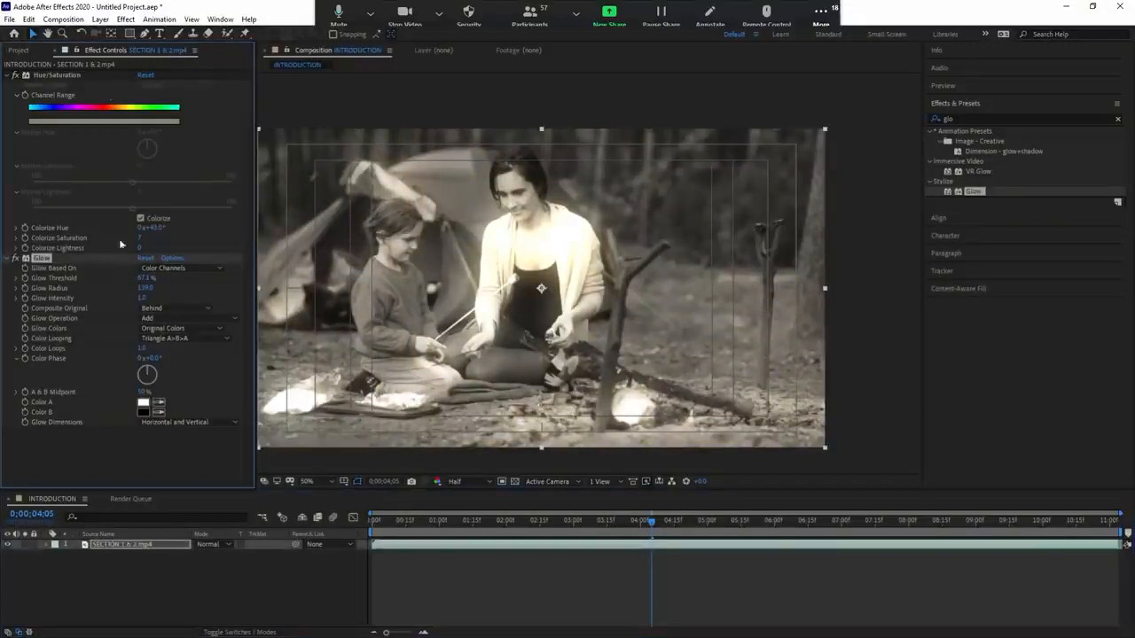
Remove Hue/Saturation and Glow from the campfire footage and apply Change to Color instead
{"action": "left_click", "coordinate": [81, 77]}
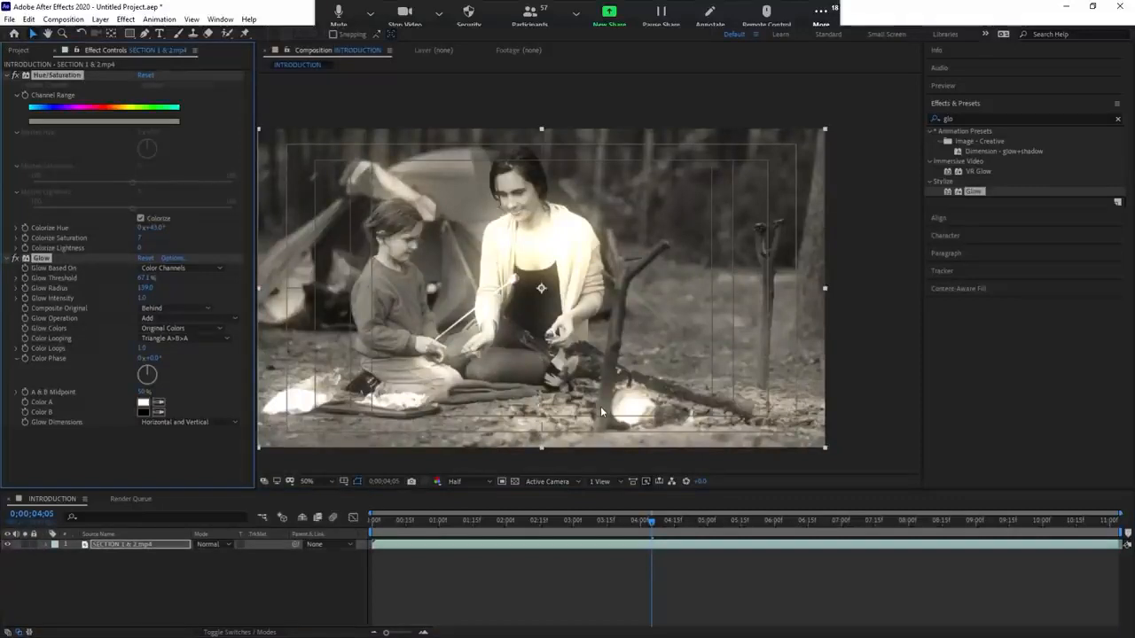
{"action": "key", "text": "ctrl+shift+e"}
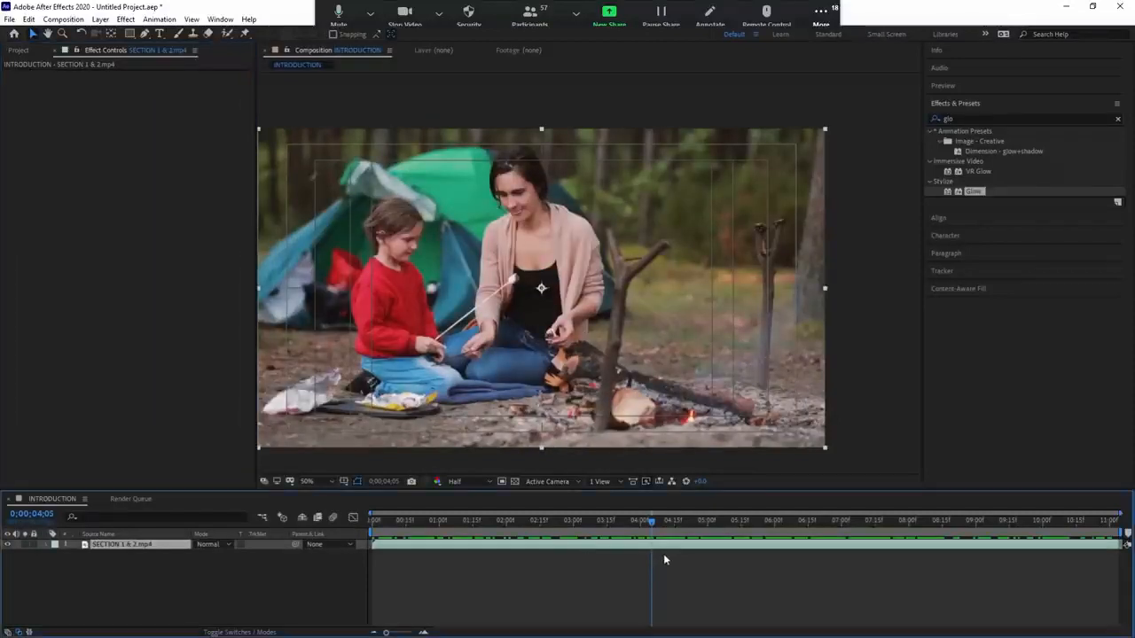
{"action": "left_click", "coordinate": [586, 580]}
{"action": "left_click", "coordinate": [598, 545]}
{"action": "key", "text": "ctrl+alt+shift+e"}
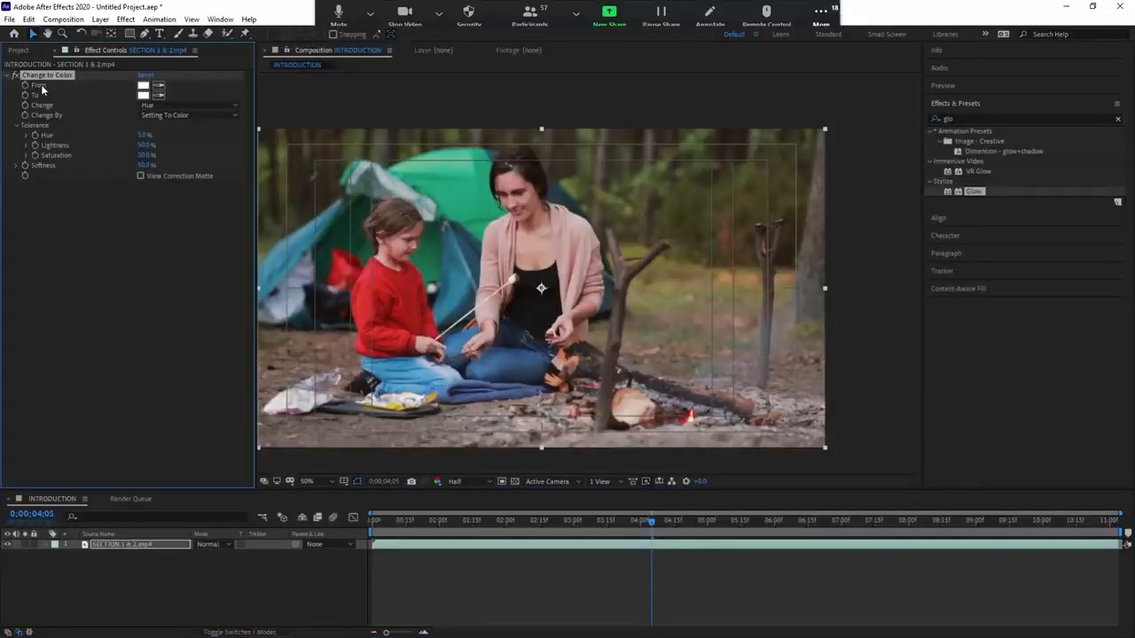
Sample the child's red sweater as the From color, set the To color to blue and try adjusting the tolerance
{"action": "left_click", "coordinate": [158, 85]}
{"action": "left_click", "coordinate": [411, 296]}
{"action": "left_click", "coordinate": [142, 96]}
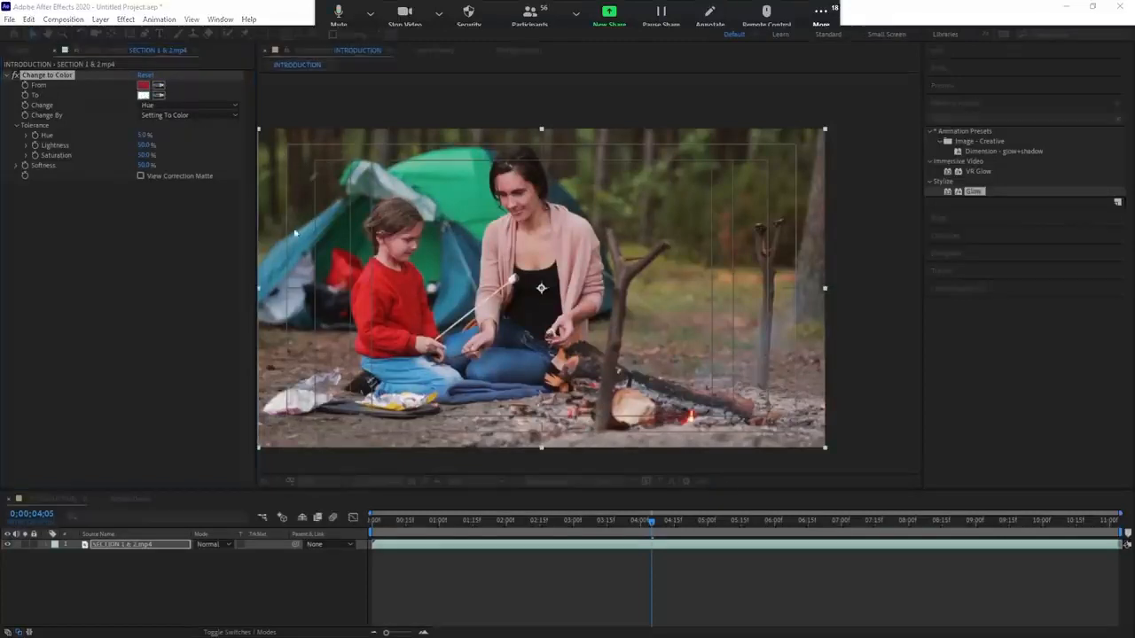
{"action": "left_click", "coordinate": [783, 467]}
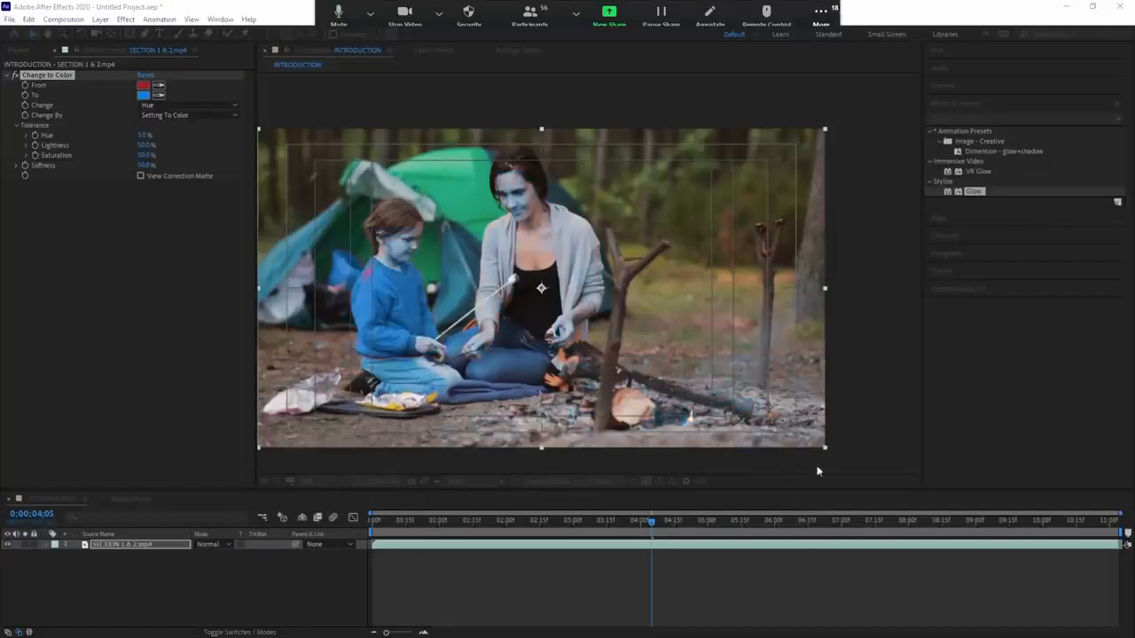
{"action": "left_click", "coordinate": [898, 430]}
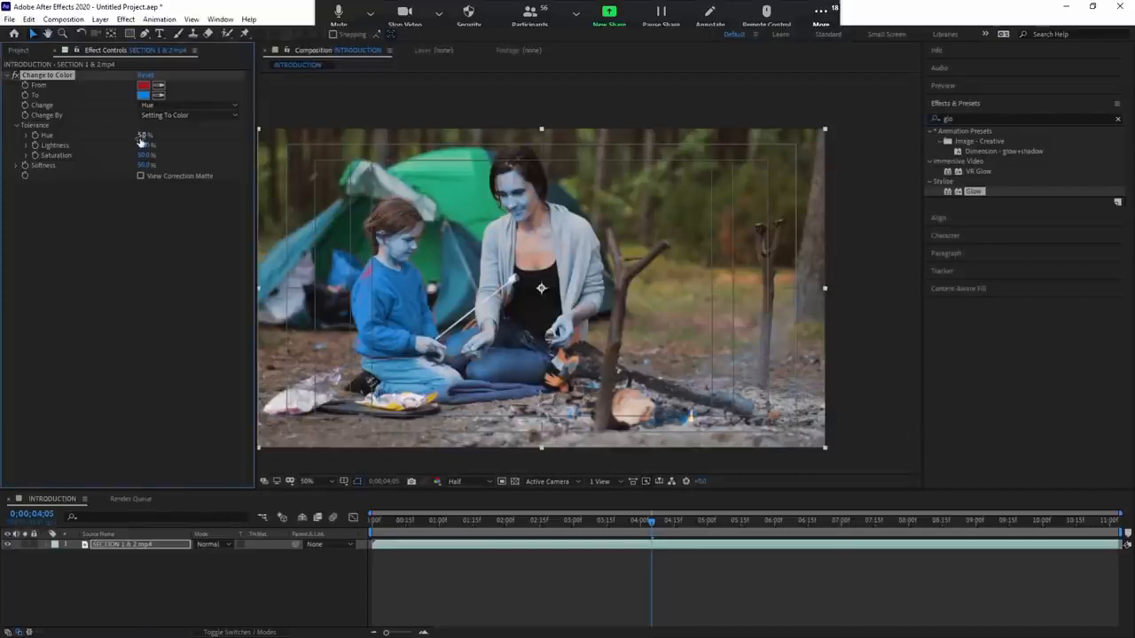
{"action": "mouse_move", "coordinate": [146, 135]}
{"action": "left_mouse_down"}
{"action": "mouse_move", "coordinate": [120, 135]}
{"action": "mouse_move", "coordinate": [139, 135]}
{"action": "left_mouse_up"}
{"action": "mouse_move", "coordinate": [139, 156]}
{"action": "left_mouse_down"}
{"action": "mouse_move", "coordinate": [148, 158]}
{"action": "mouse_move", "coordinate": [140, 136]}
{"action": "left_mouse_up"}
Remove Change to Color from SECTION 1 & 2.mp4 and delete that layer from the composition
{"action": "key", "text": "Delete"}
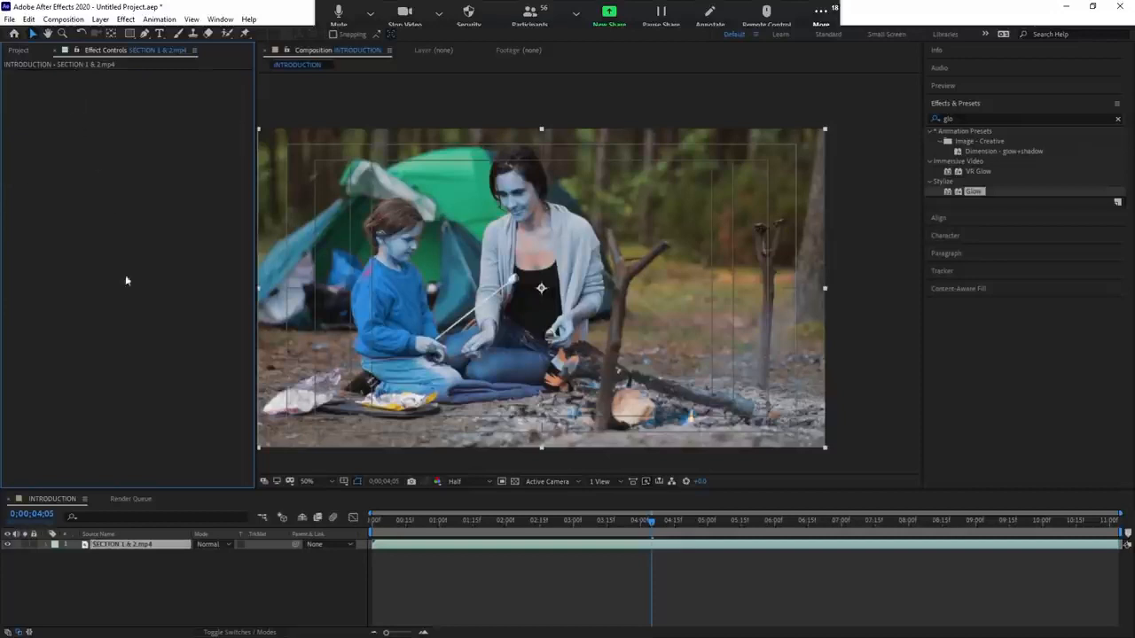
{"action": "left_click", "coordinate": [367, 556]}
{"action": "left_click", "coordinate": [391, 544]}
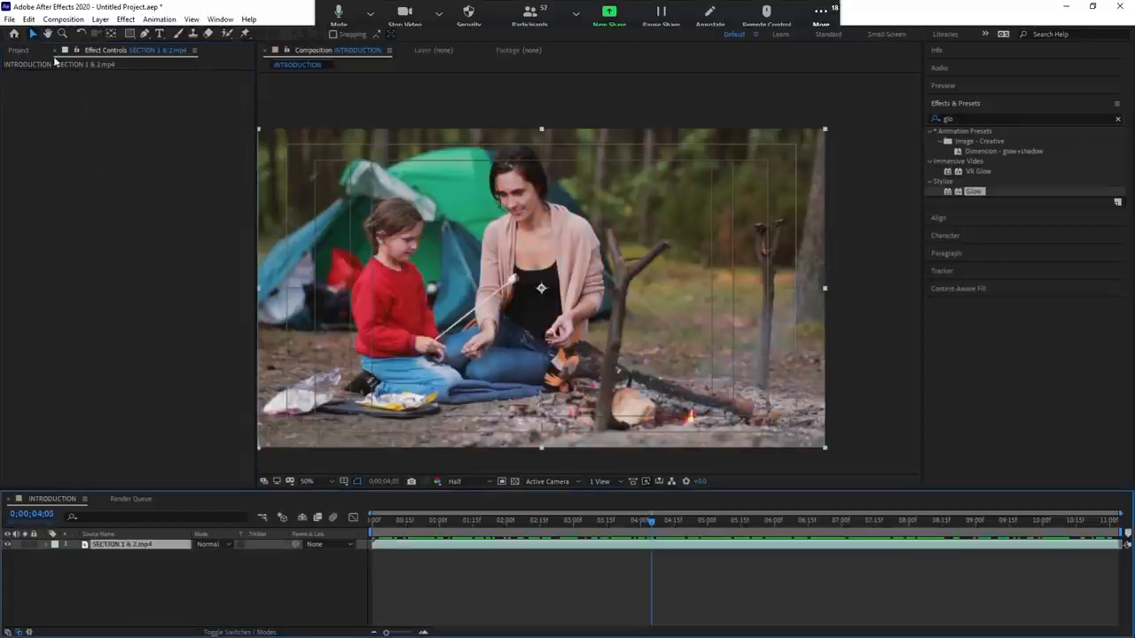
{"action": "key", "text": "Delete"}
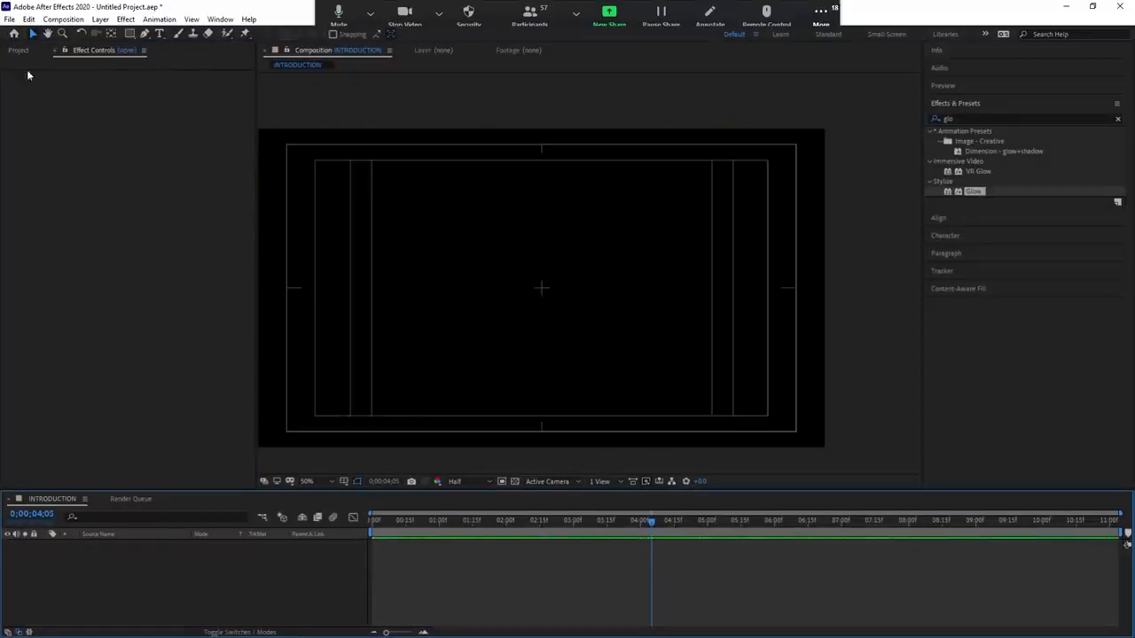
Import the machine-goes-on-the-road-in-the-mountains video into the project and add it to the INTRODUCTION composition
{"action": "left_click", "coordinate": [20, 50]}
{"action": "left_click", "coordinate": [68, 181]}
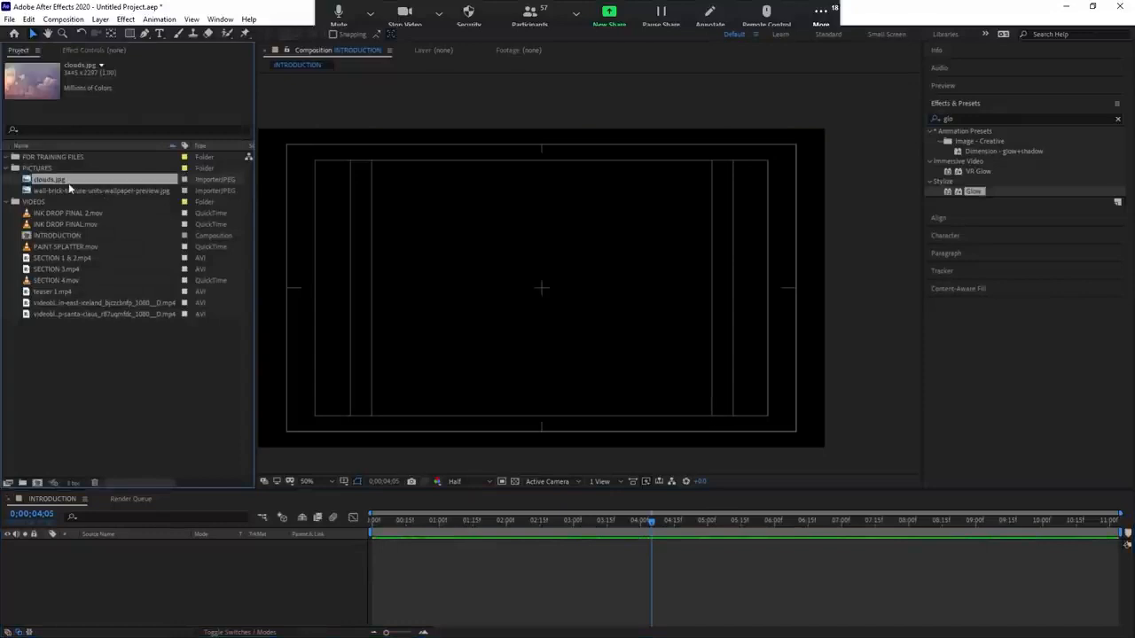
{"action": "left_click", "coordinate": [71, 248]}
{"action": "left_click", "coordinate": [69, 279]}
{"action": "left_click", "coordinate": [70, 313]}
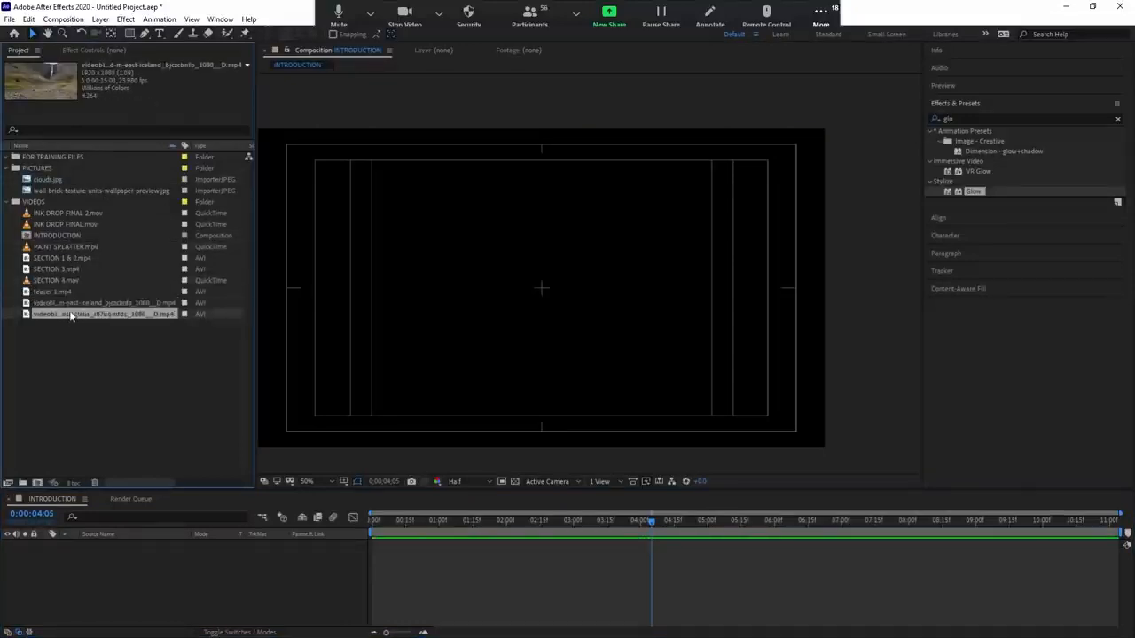
{"action": "left_click", "coordinate": [70, 302]}
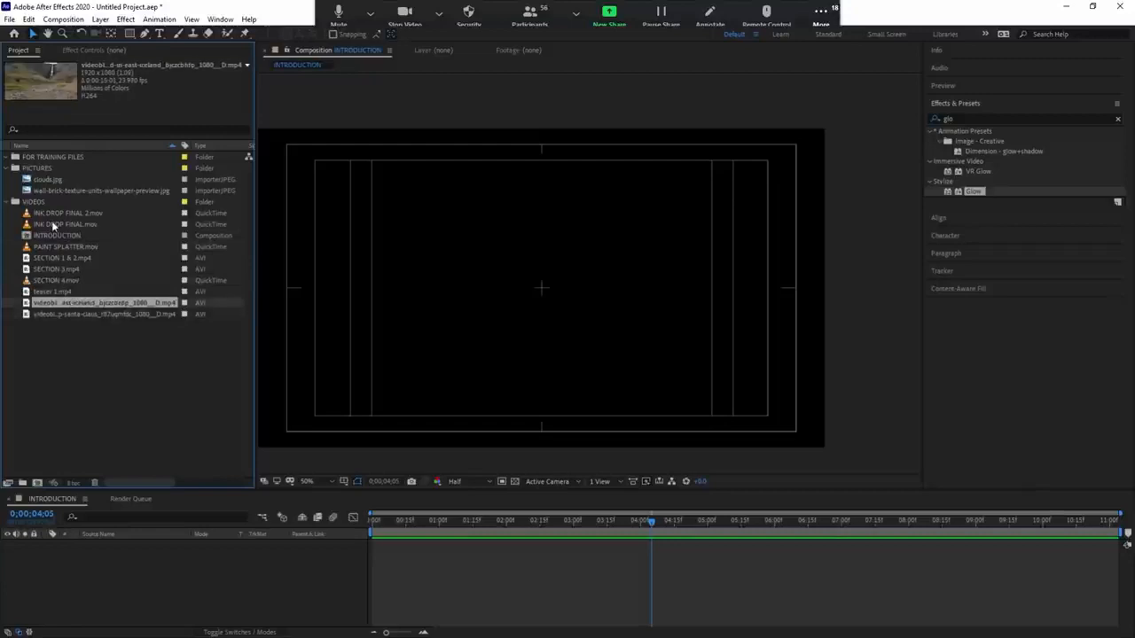
{"action": "left_click", "coordinate": [382, 150]}
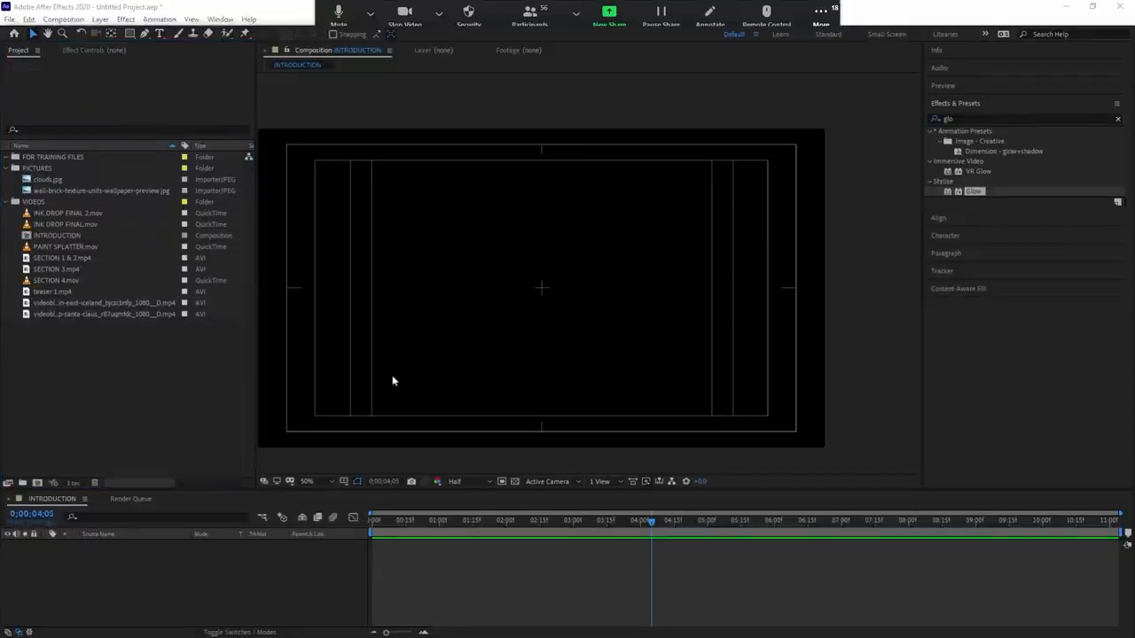
{"action": "double_click", "coordinate": [324, 333]}
{"action": "left_click_drag", "start_coordinate": [67, 253], "coordinate": [147, 577]}
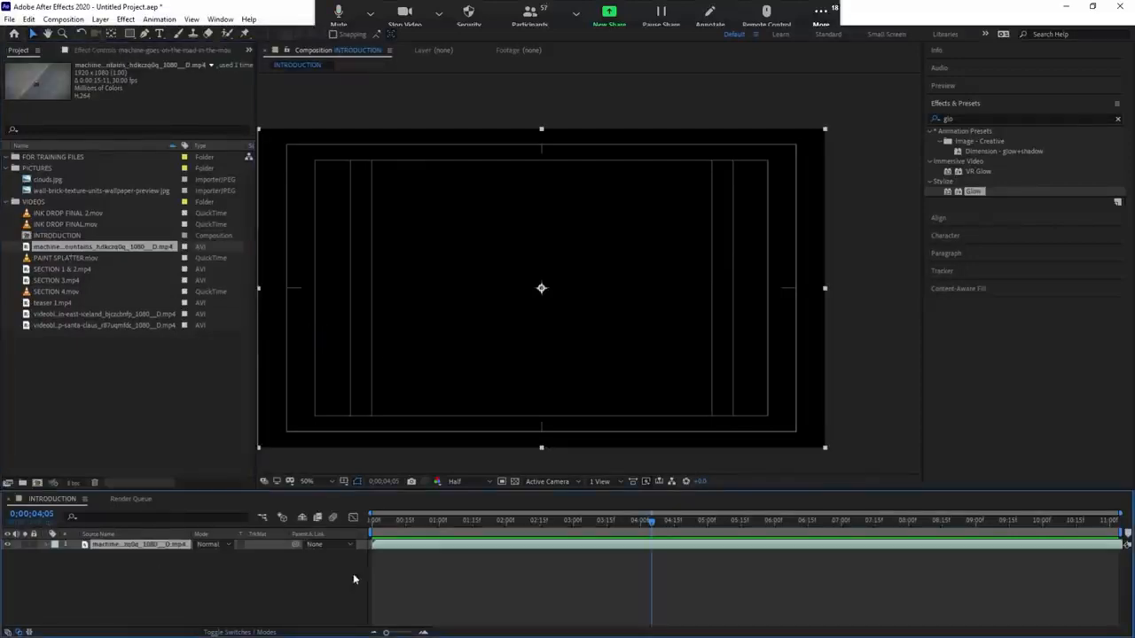
At 0;00;03;16, apply Change to Color to the road video, sampling the red car as From and setting To to yellow
{"action": "left_click_drag", "start_coordinate": [401, 524], "coordinate": [608, 523]}
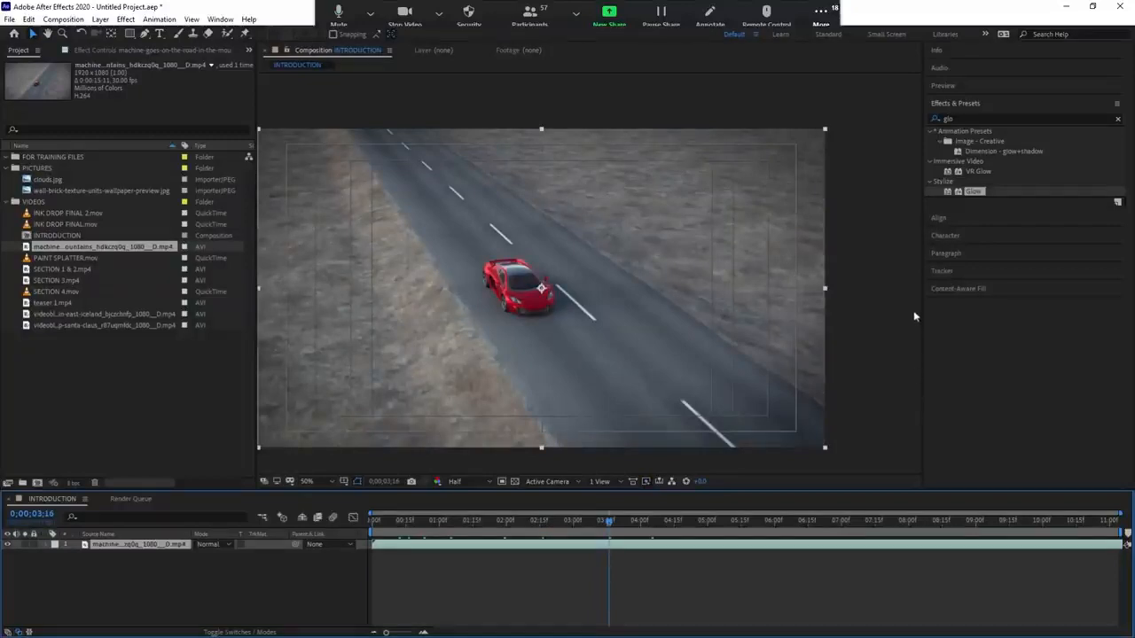
{"action": "left_click", "coordinate": [481, 239]}
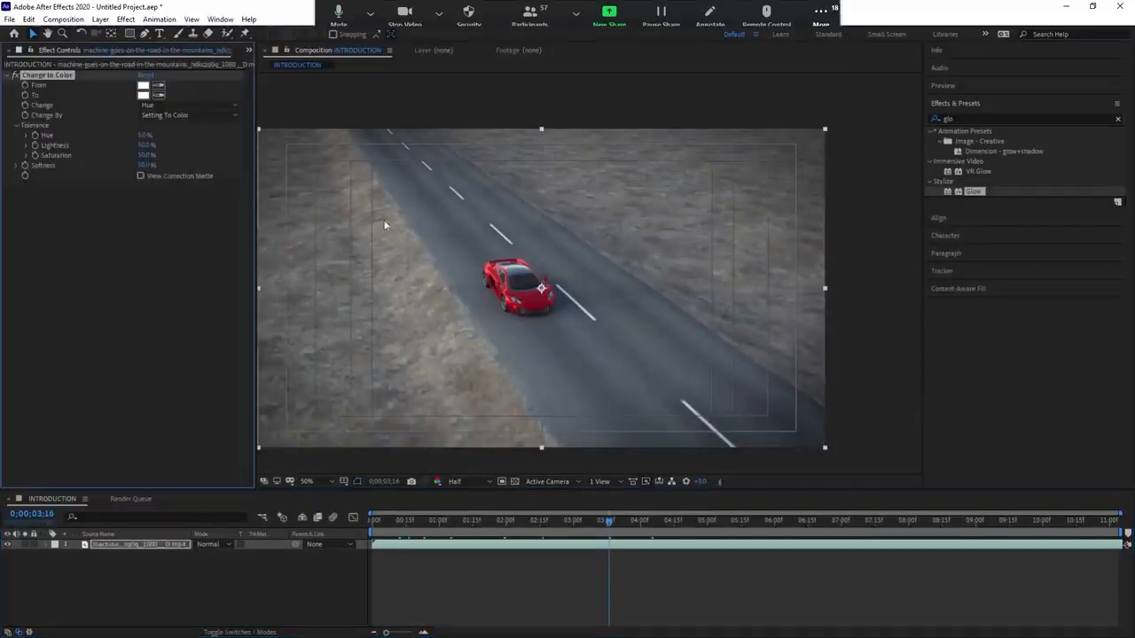
{"action": "left_click", "coordinate": [158, 86]}
{"action": "left_click", "coordinate": [540, 288]}
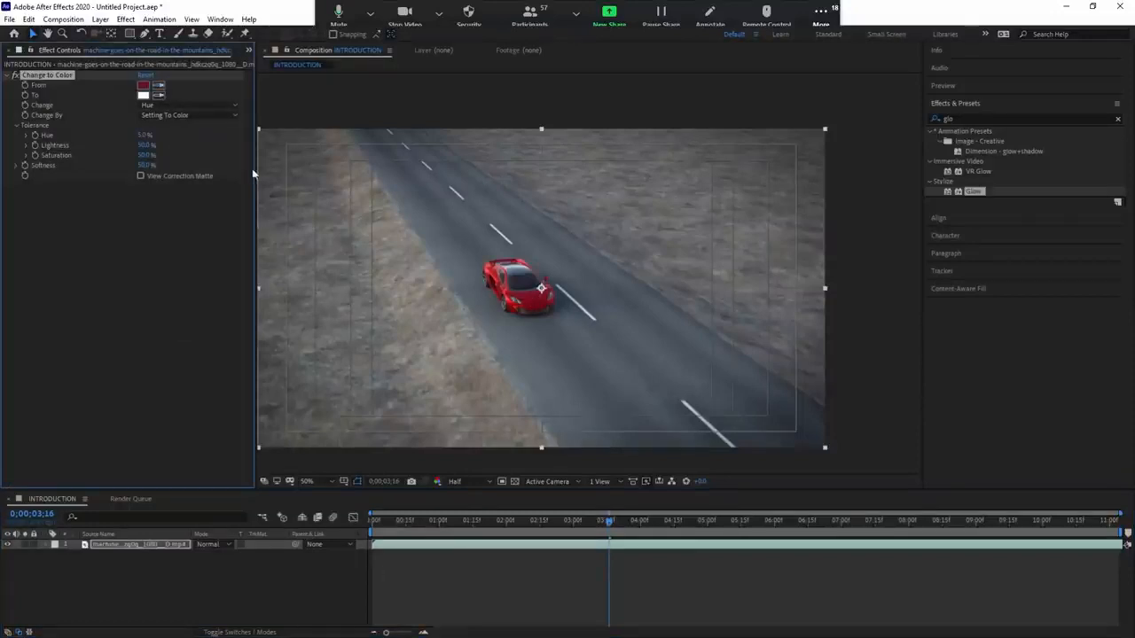
{"action": "left_click", "coordinate": [143, 96]}
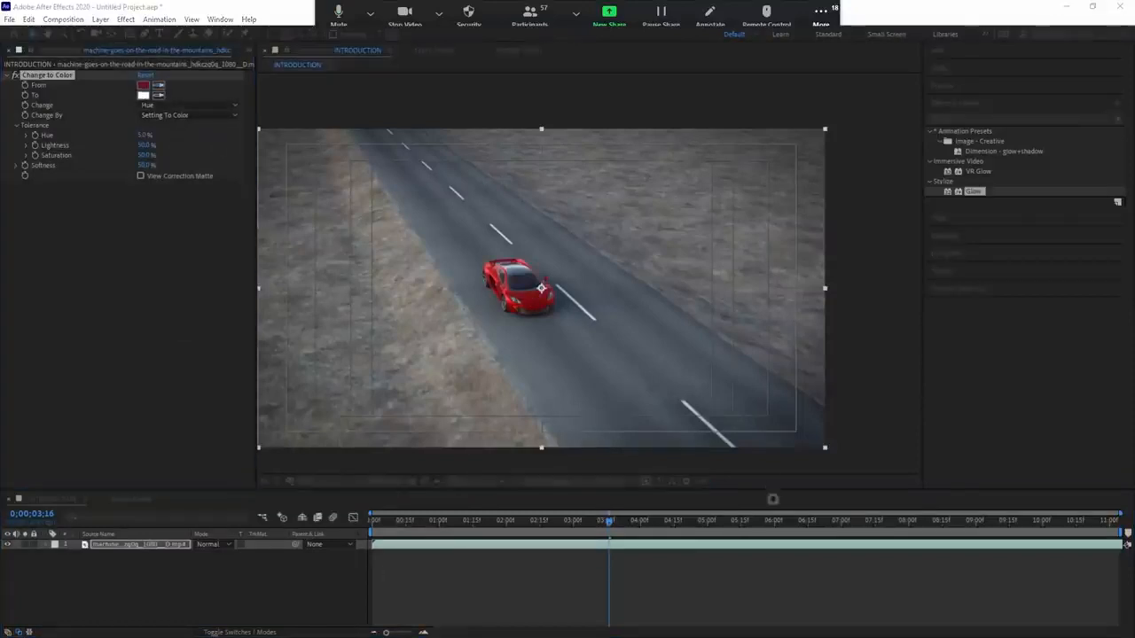
{"action": "left_click", "coordinate": [767, 430]}
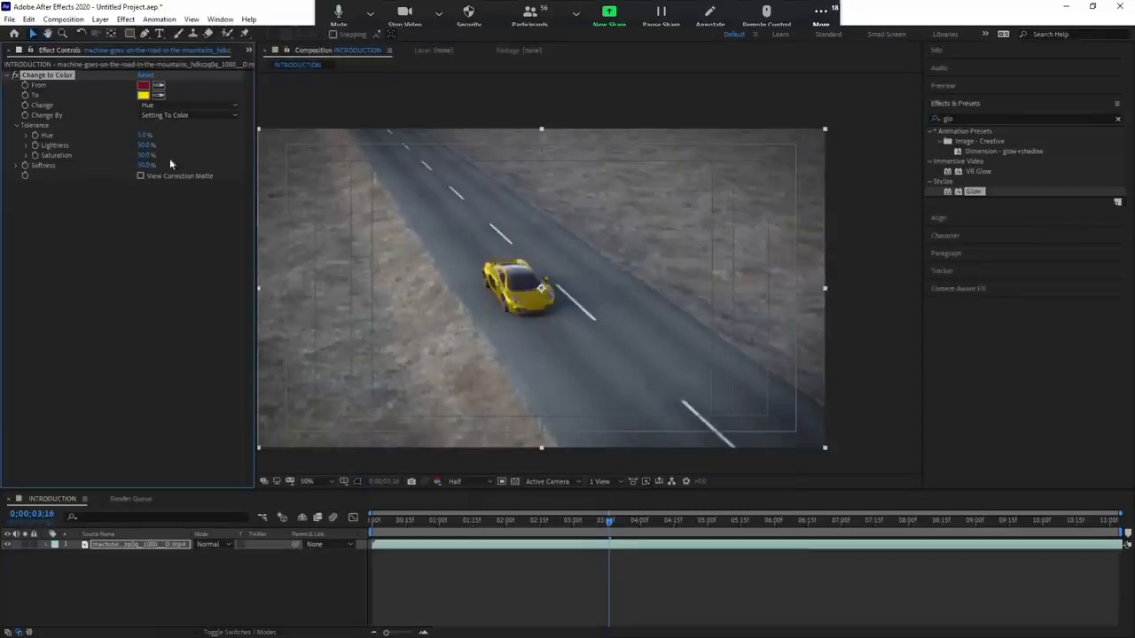
Set the effect's Hue tolerance to 16% and preview the recolored car from the composition start
{"action": "left_click_drag", "start_coordinate": [144, 136], "coordinate": [156, 133]}
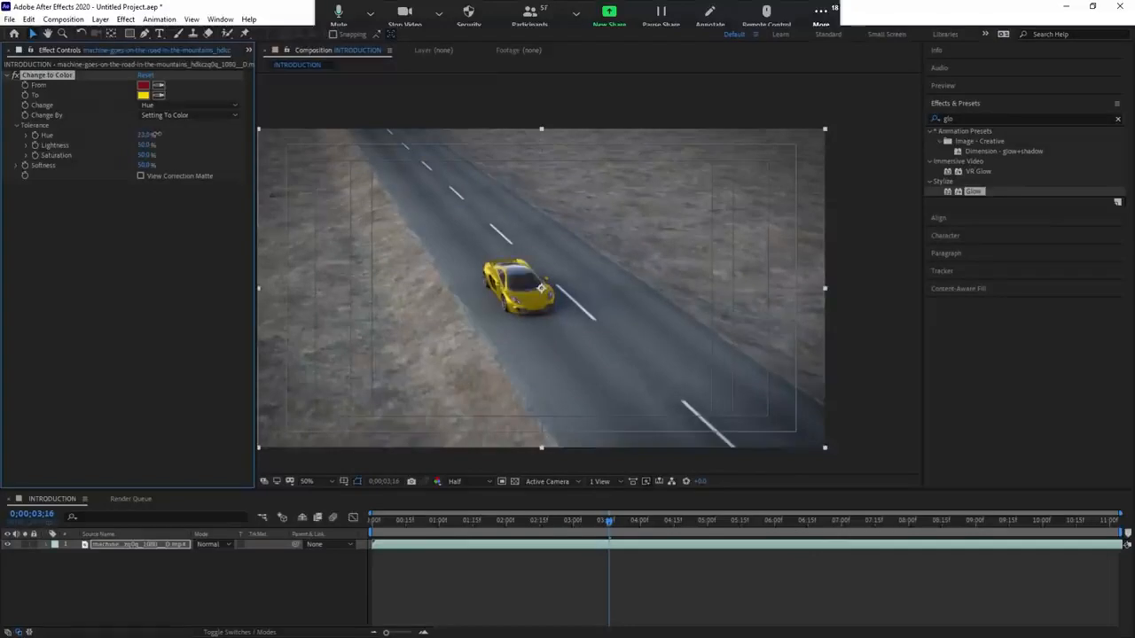
{"action": "left_click_drag", "start_coordinate": [406, 519], "coordinate": [327, 492]}
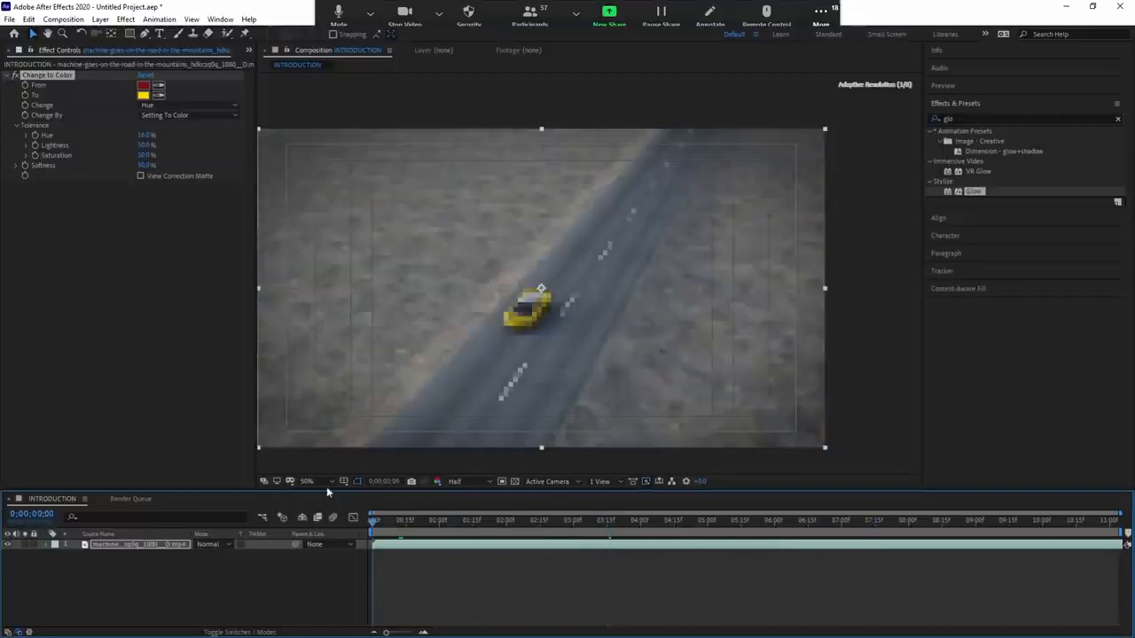
{"action": "key", "text": "space"}
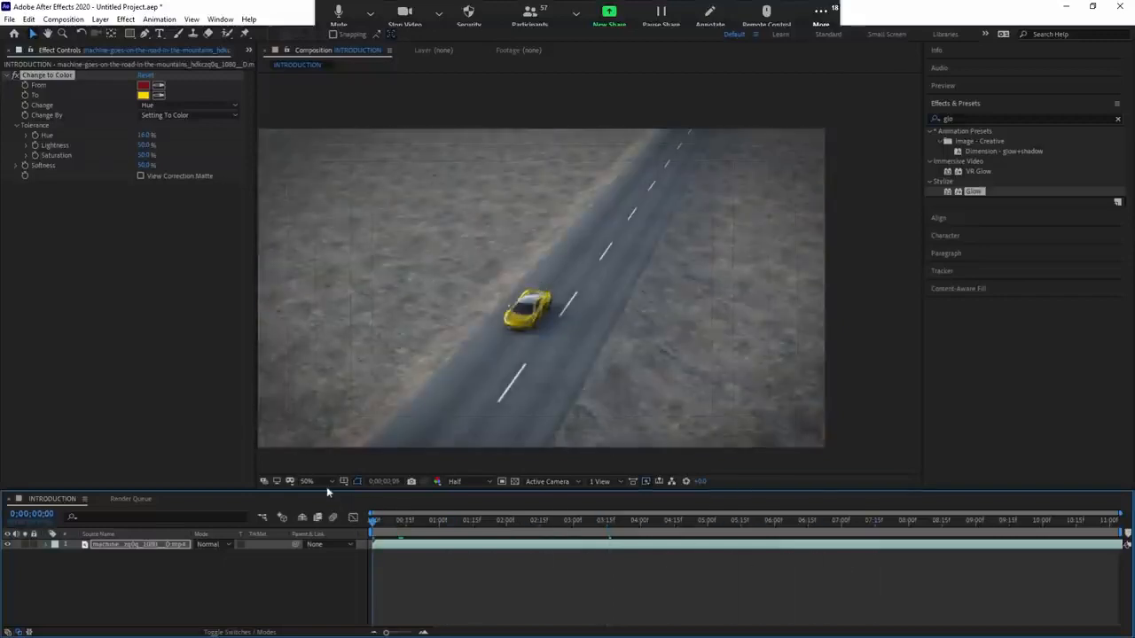
{"action": "left_click", "coordinate": [521, 520]}
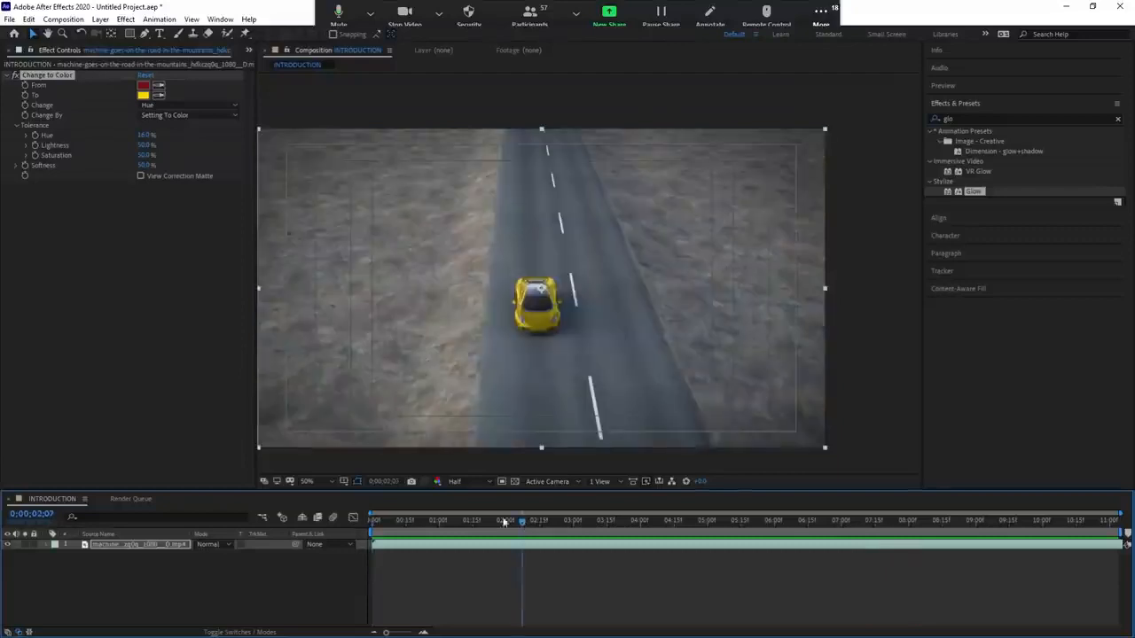
Remove Change to Color from the road video layer, set the current time to 0;00;00;03 and keep the layer selected
{"action": "key", "text": "Delete"}
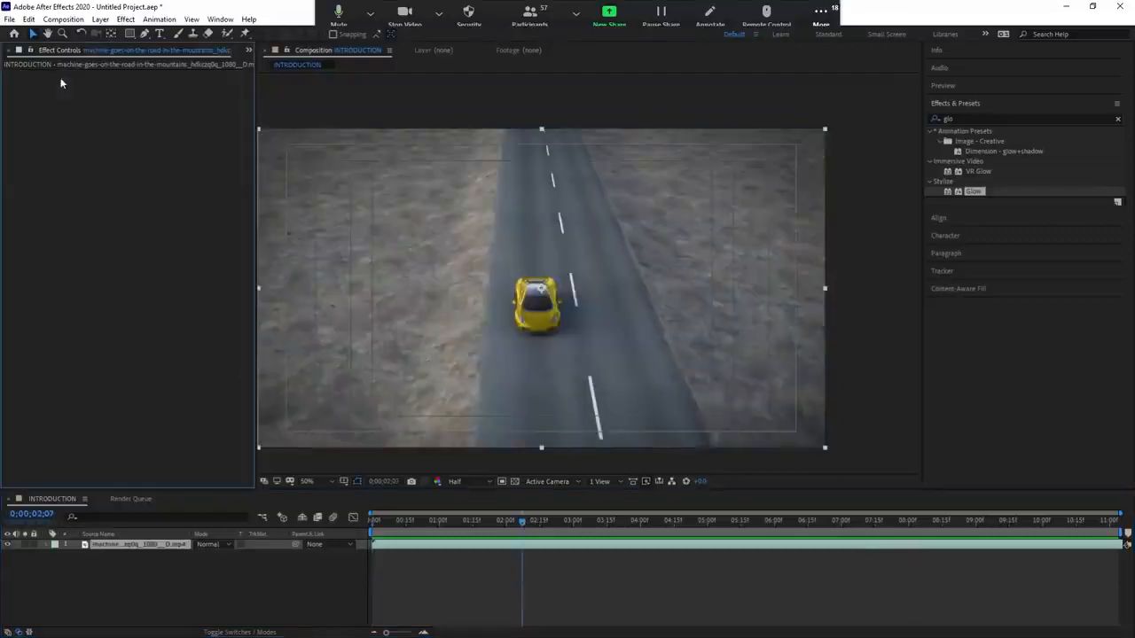
{"action": "left_click", "coordinate": [526, 544]}
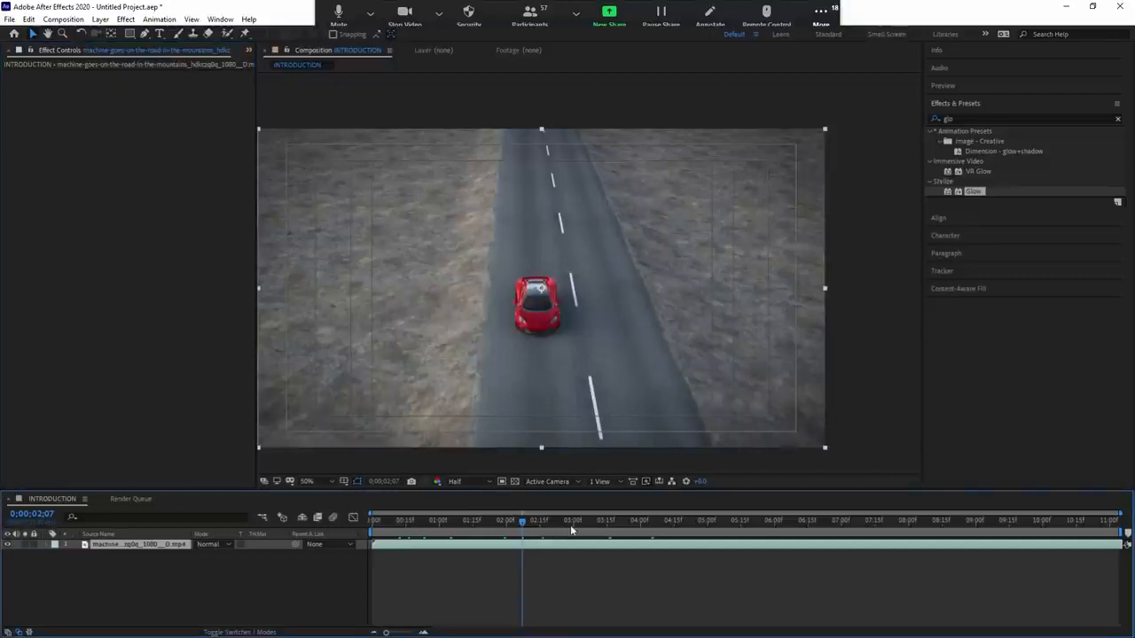
{"action": "left_click_drag", "start_coordinate": [460, 522], "coordinate": [378, 529]}
{"action": "left_click", "coordinate": [428, 561]}
{"action": "left_click", "coordinate": [425, 548]}
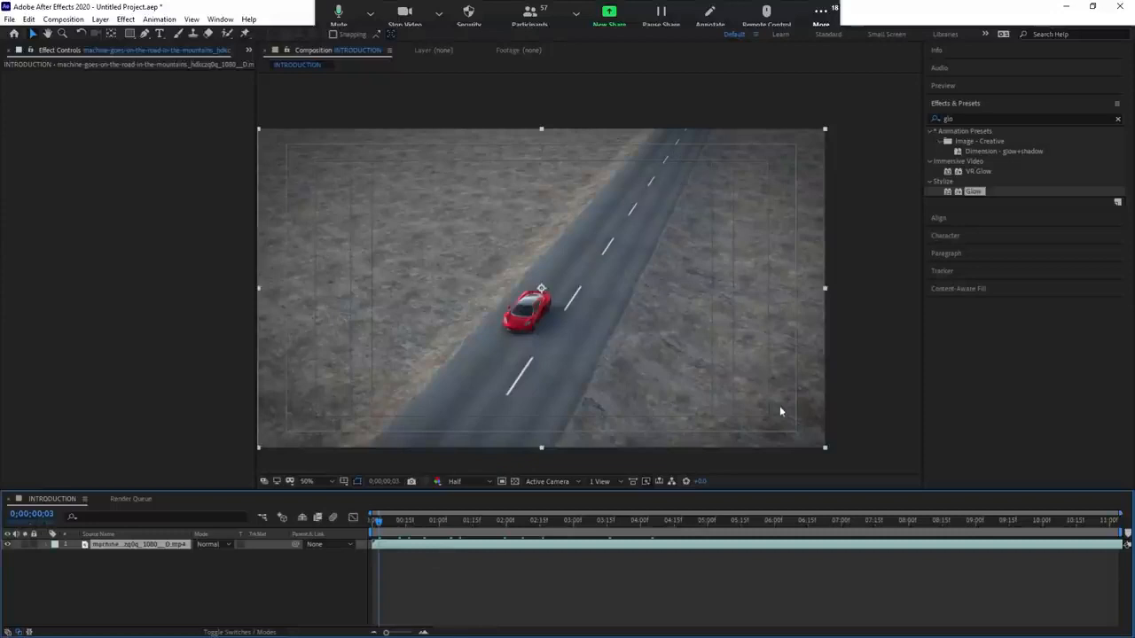
Apply the Curves effect to the road video and bend the RGB curve upward in the lower midtones to brighten the footage
{"action": "key", "text": "ctrl+alt+shift+e"}
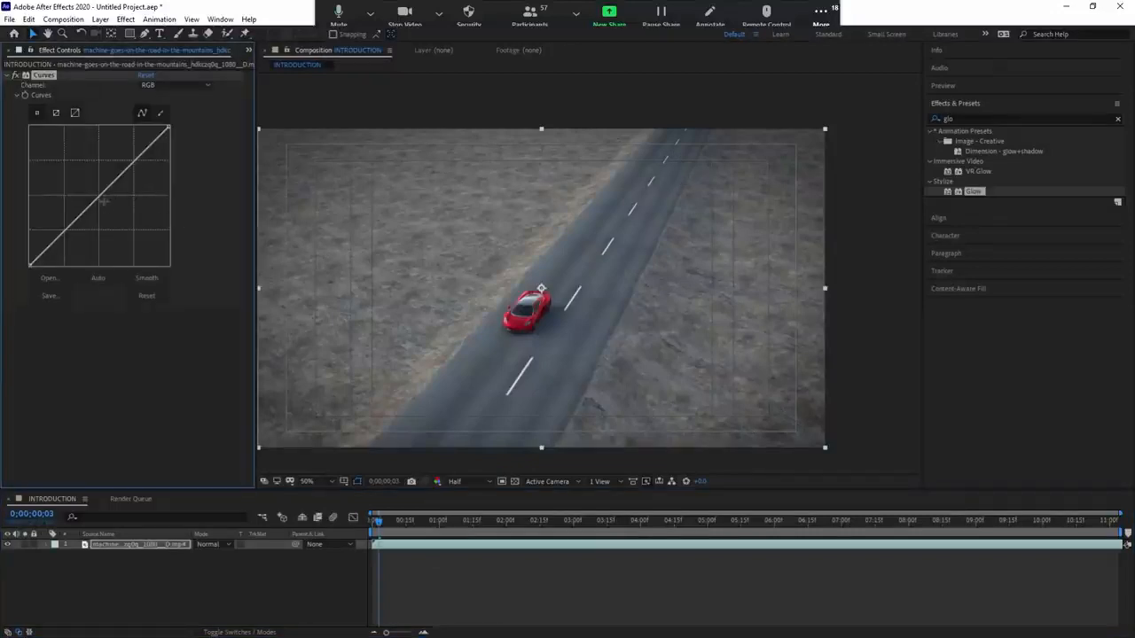
{"action": "left_click_drag", "start_coordinate": [101, 195], "coordinate": [83, 216]}
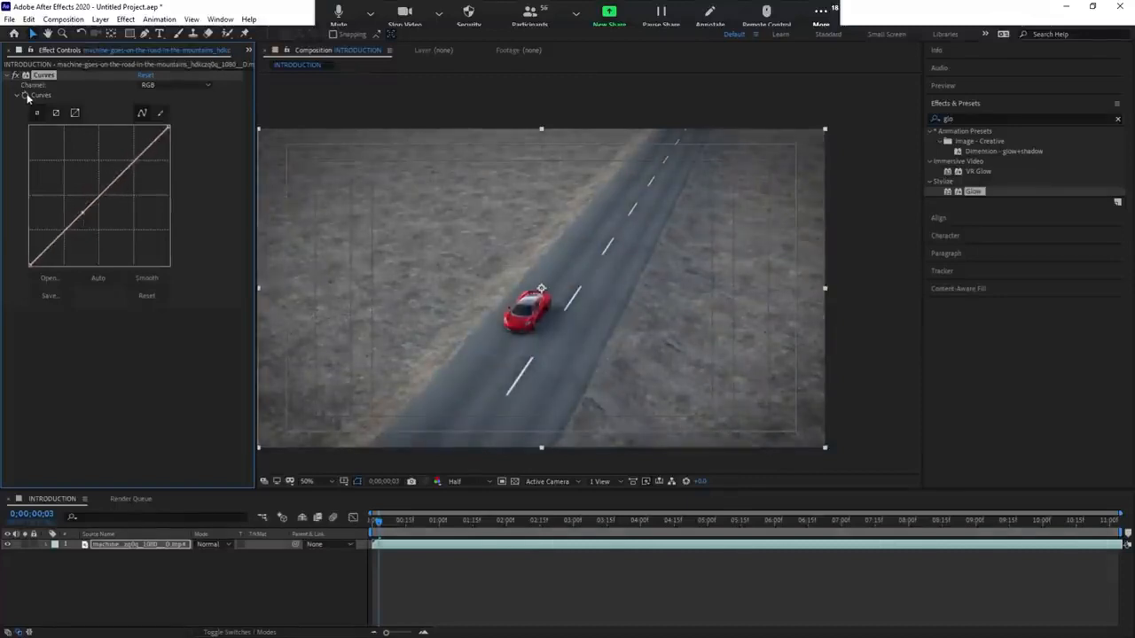
{"action": "mouse_move", "coordinate": [83, 213]}
{"action": "left_mouse_down"}
{"action": "mouse_move", "coordinate": [85, 224]}
{"action": "mouse_move", "coordinate": [80, 214]}
{"action": "left_mouse_up"}
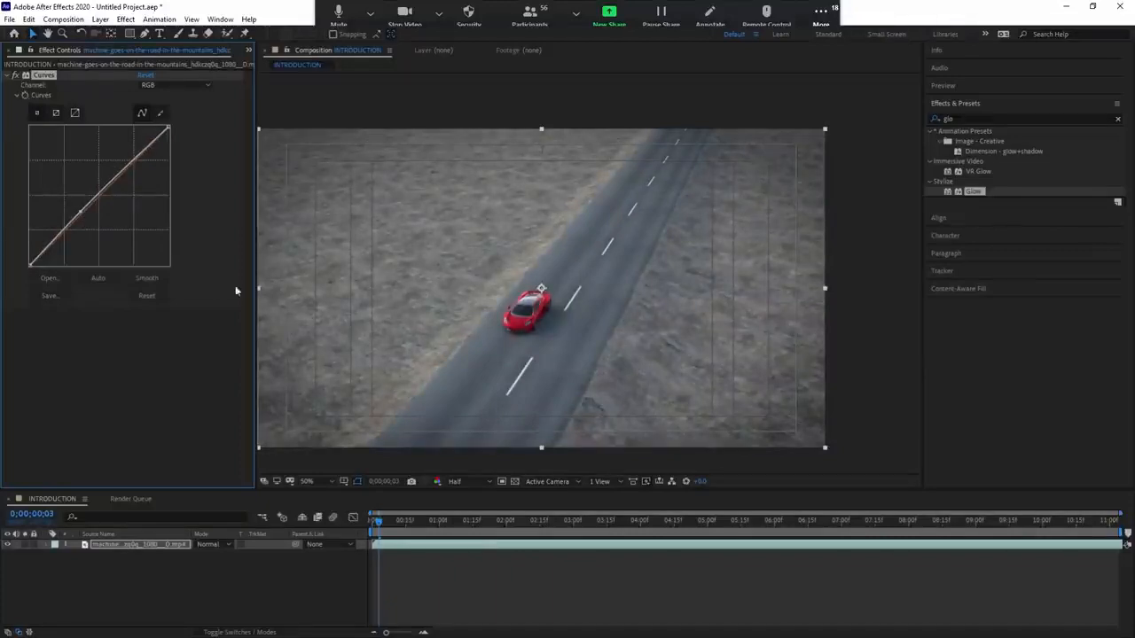
{"action": "left_click_drag", "start_coordinate": [82, 213], "coordinate": [79, 204]}
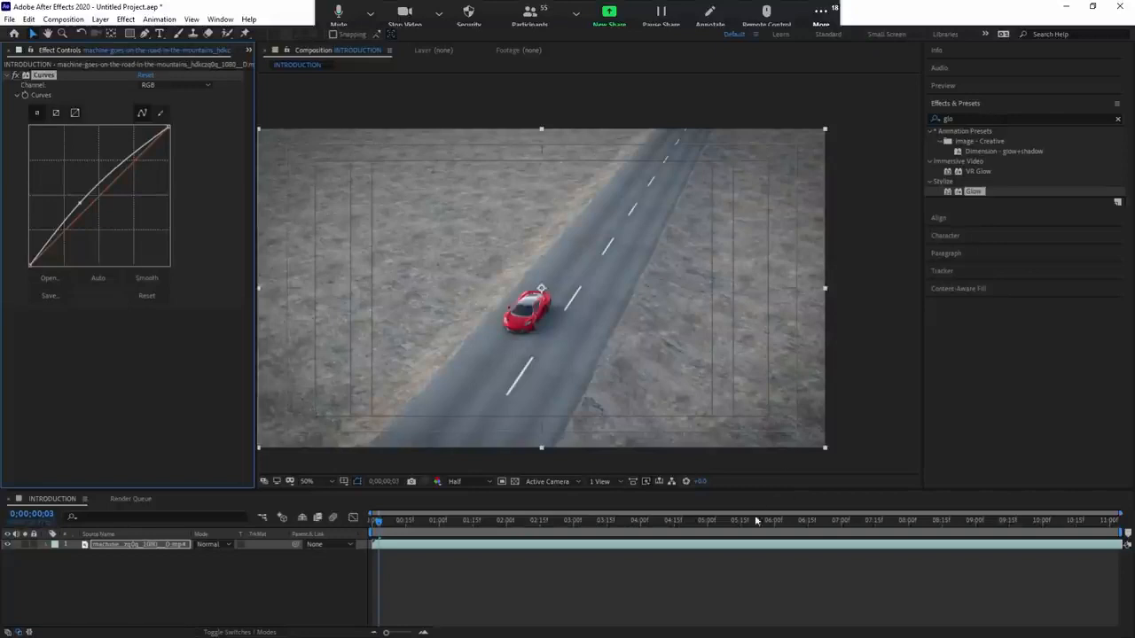
Replace the effects search term with "curve" to locate the Curves effect
{"action": "left_click", "coordinate": [747, 547]}
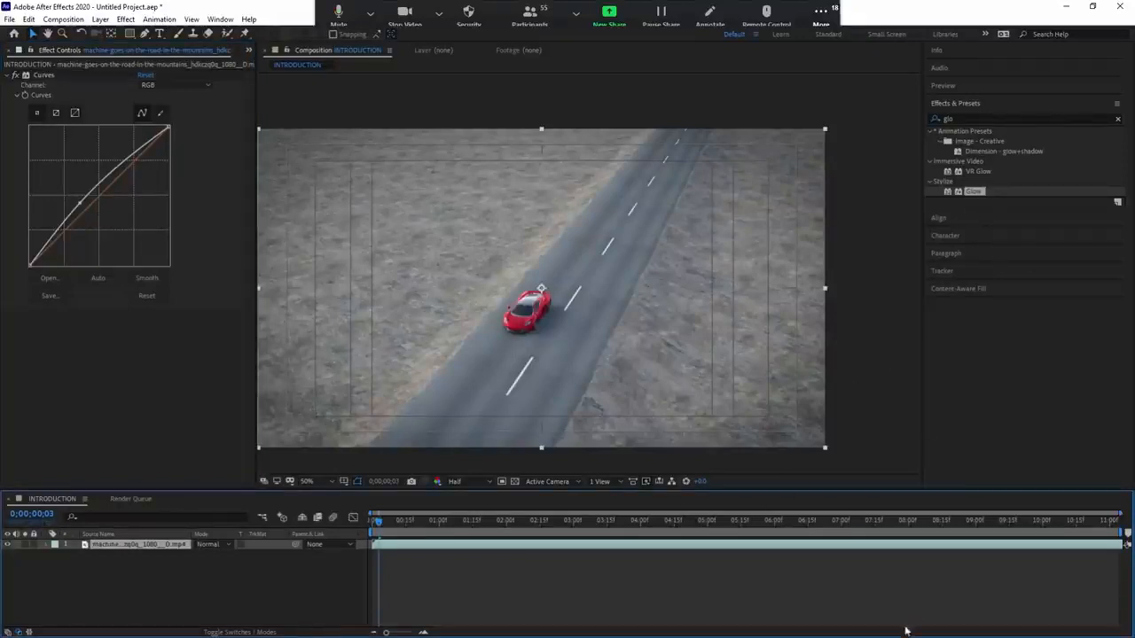
{"action": "left_click", "coordinate": [1000, 105]}
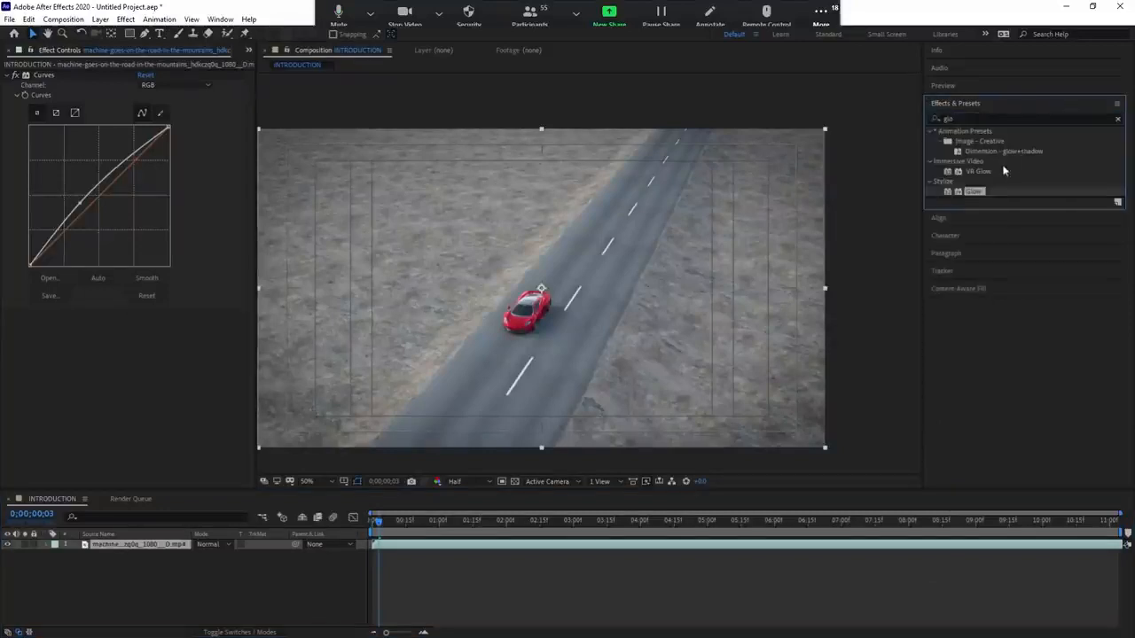
{"action": "left_click", "coordinate": [938, 118]}
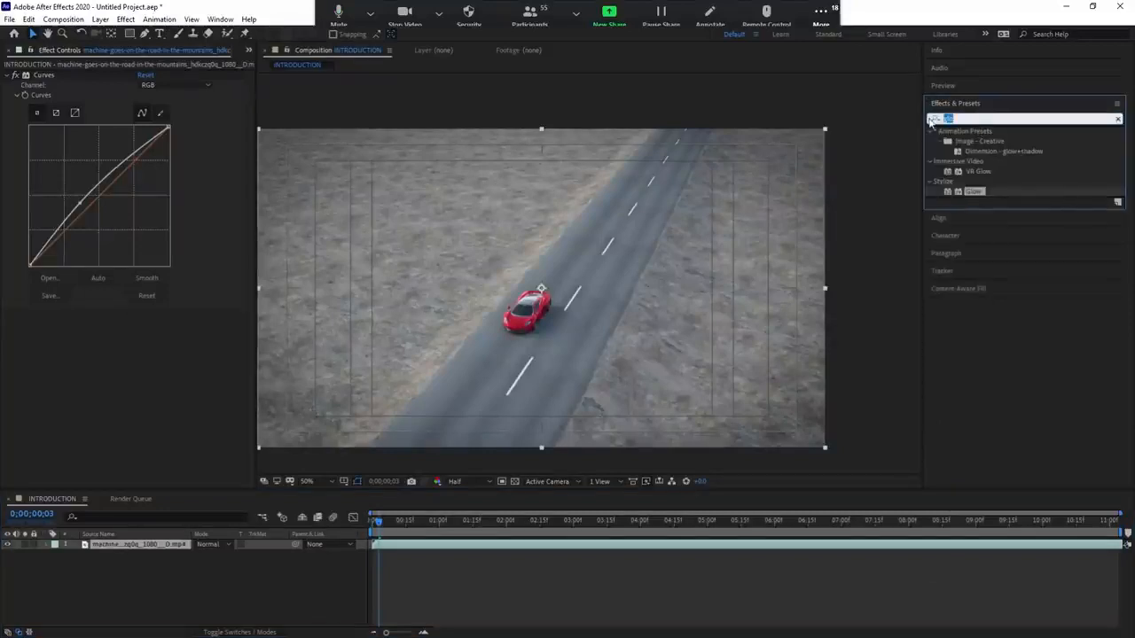
{"action": "type", "text": "dust"}
{"action": "key", "text": "BackSpace"}
{"action": "key", "text": "BackSpace"}
{"action": "key", "text": "BackSpace"}
{"action": "key", "text": "BackSpace"}
{"action": "key", "text": "BackSpace"}
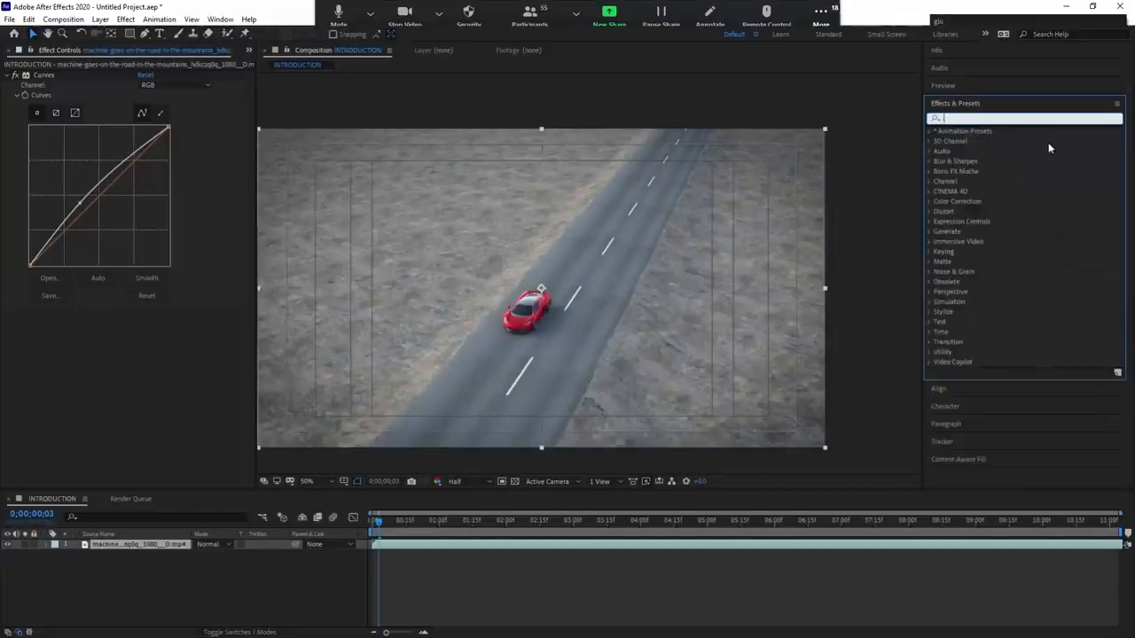
{"action": "type", "text": "durve"}
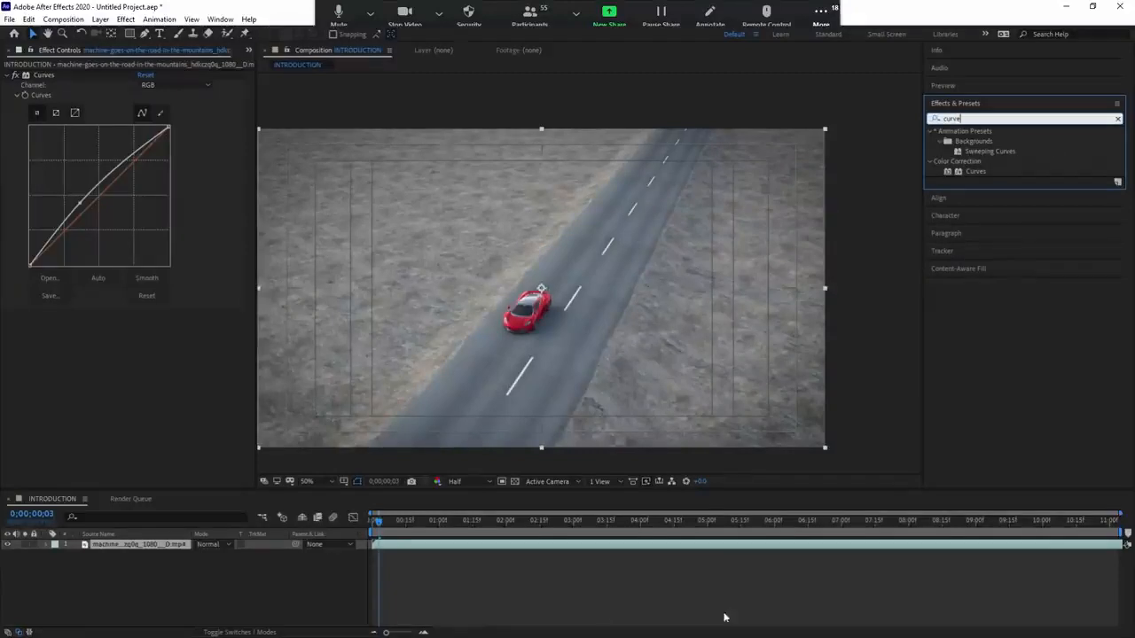
Delete the road video layer from the INTRODUCTION composition
{"action": "left_click", "coordinate": [599, 555]}
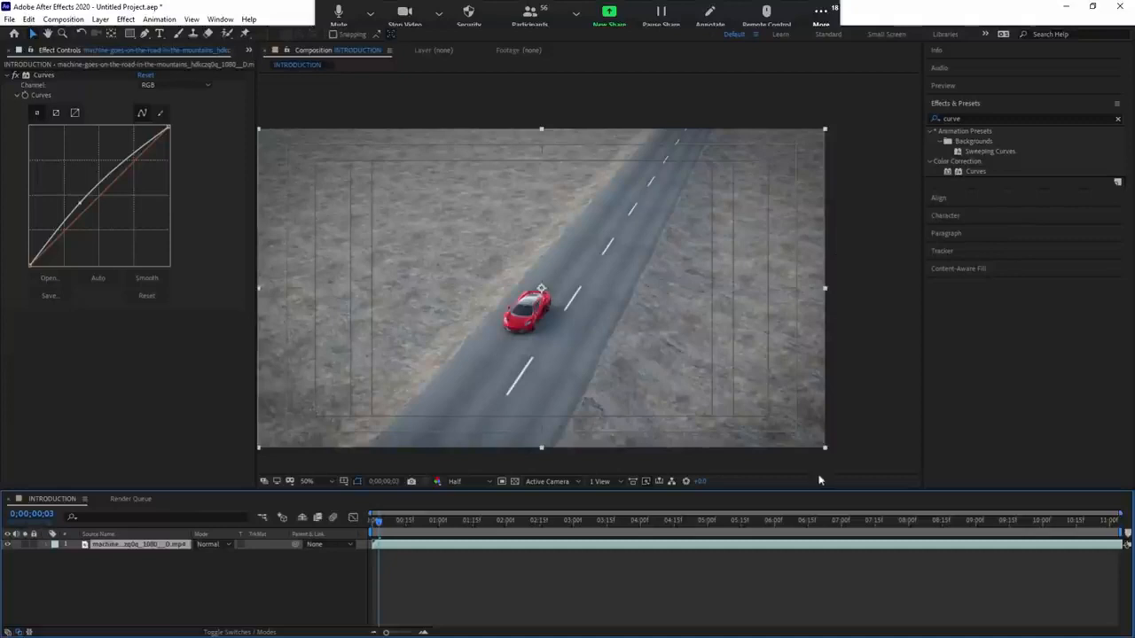
{"action": "left_click", "coordinate": [821, 581]}
{"action": "left_click", "coordinate": [566, 545]}
{"action": "key", "text": "Delete"}
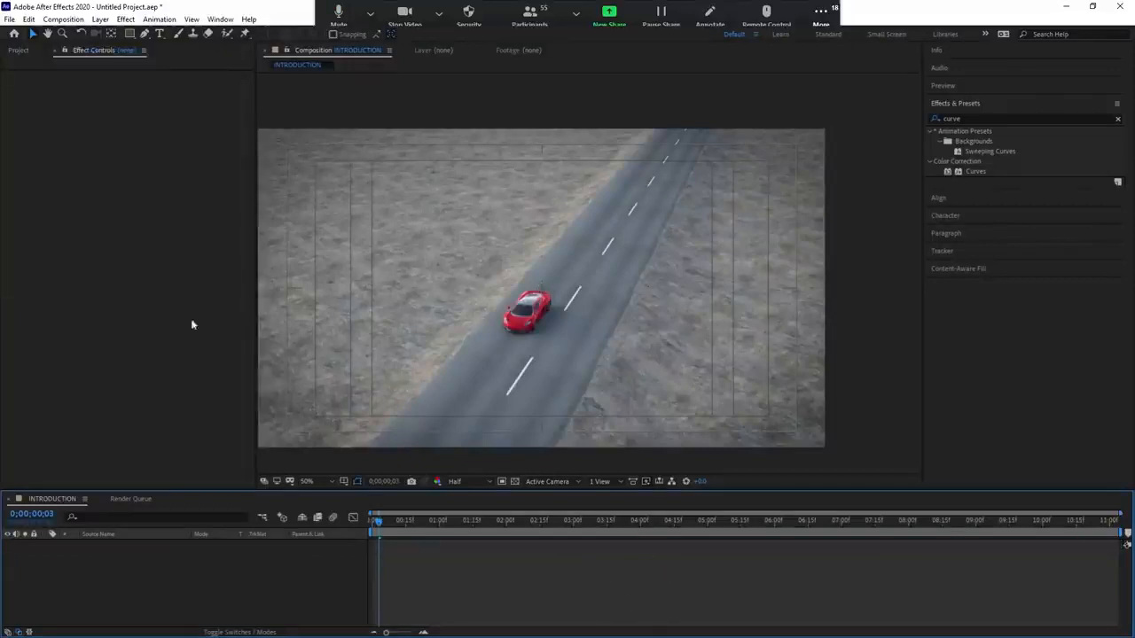
Choose SECTION 3.mp4 from the project's footage and add it as a layer to the INTRODUCTION composition
{"action": "left_click", "coordinate": [25, 51]}
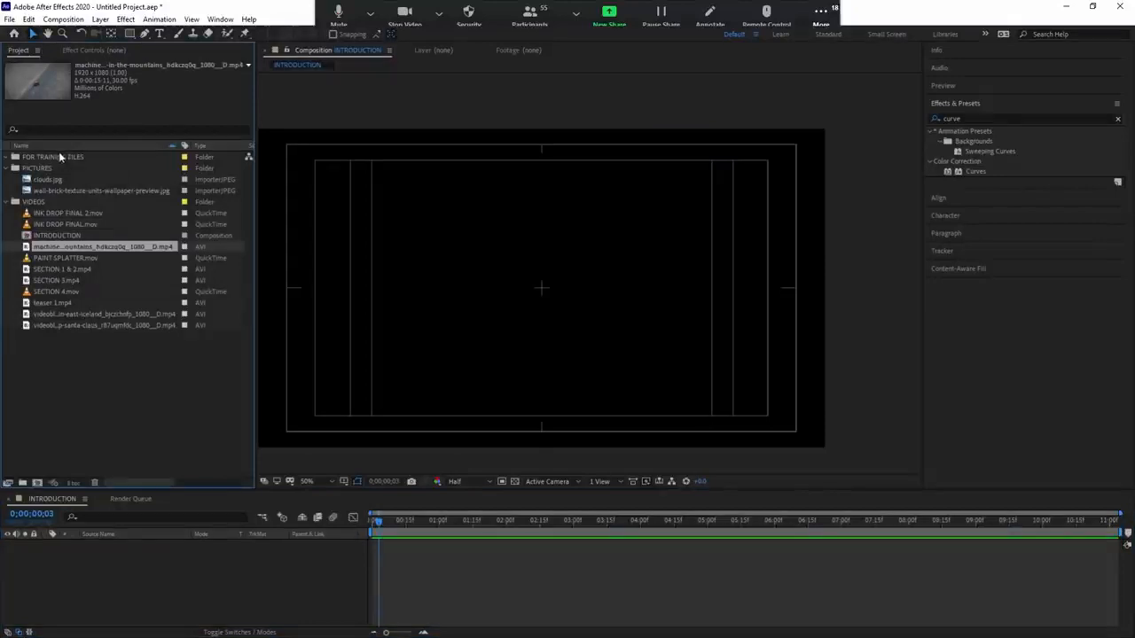
{"action": "left_click", "coordinate": [76, 258]}
{"action": "left_click", "coordinate": [75, 268]}
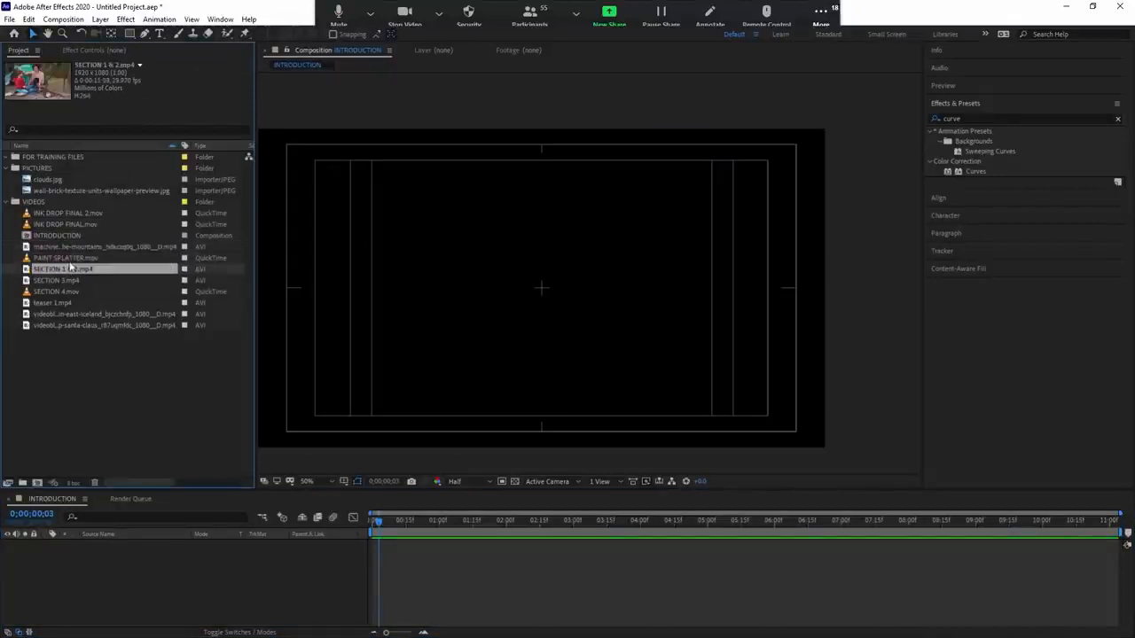
{"action": "left_click", "coordinate": [70, 262]}
{"action": "left_click", "coordinate": [70, 270]}
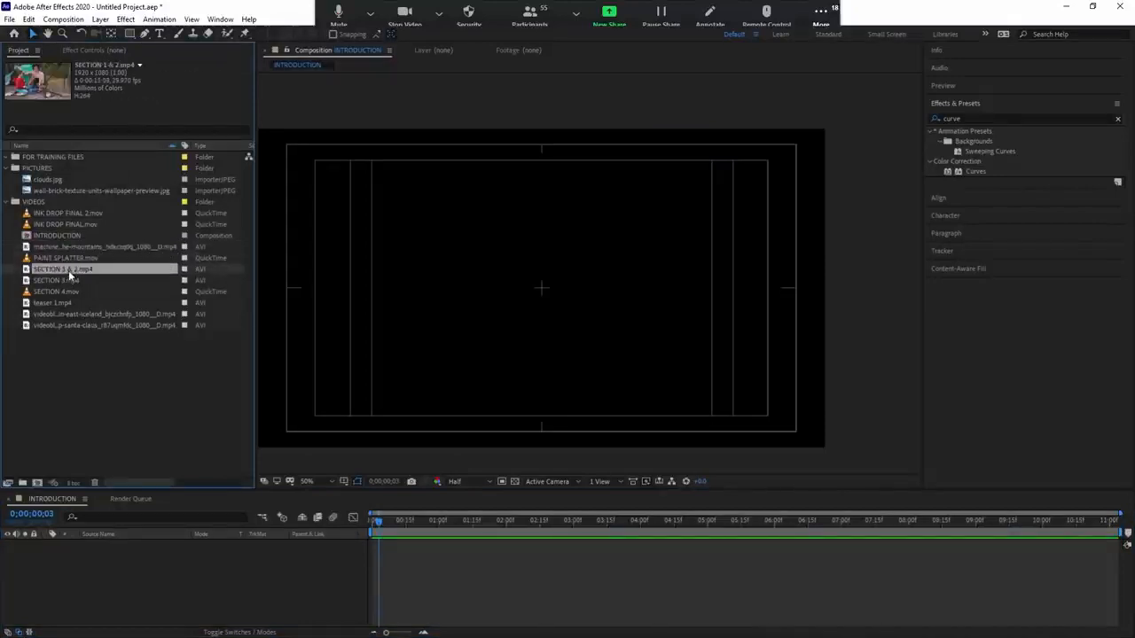
{"action": "left_click", "coordinate": [62, 224]}
{"action": "left_click", "coordinate": [62, 214]}
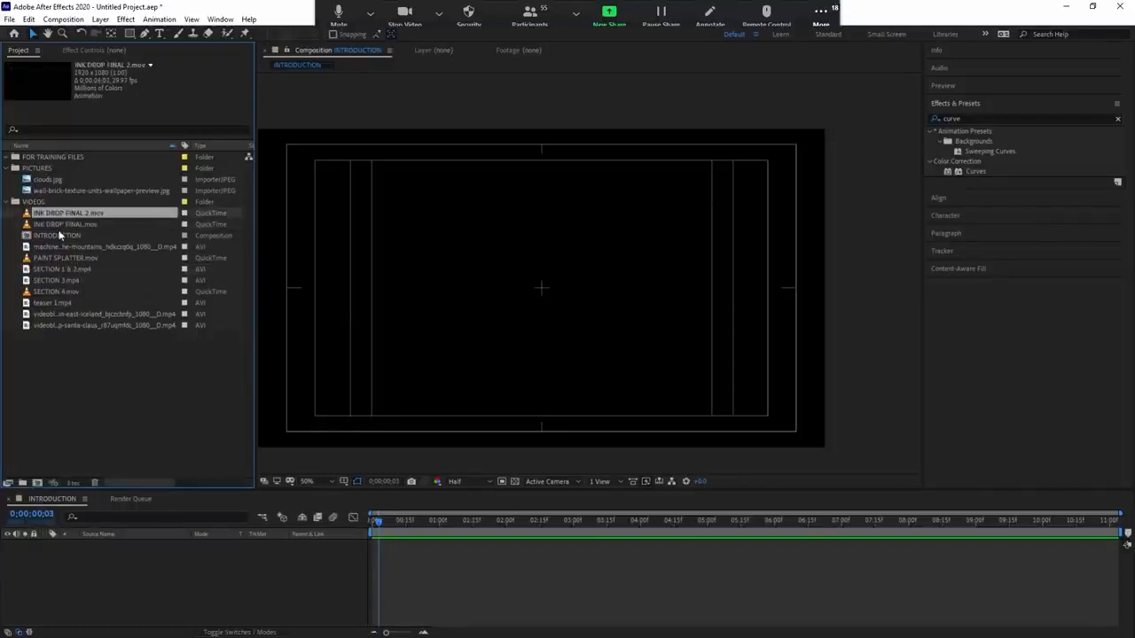
{"action": "left_click", "coordinate": [55, 280]}
{"action": "left_click_drag", "start_coordinate": [55, 280], "coordinate": [161, 601]}
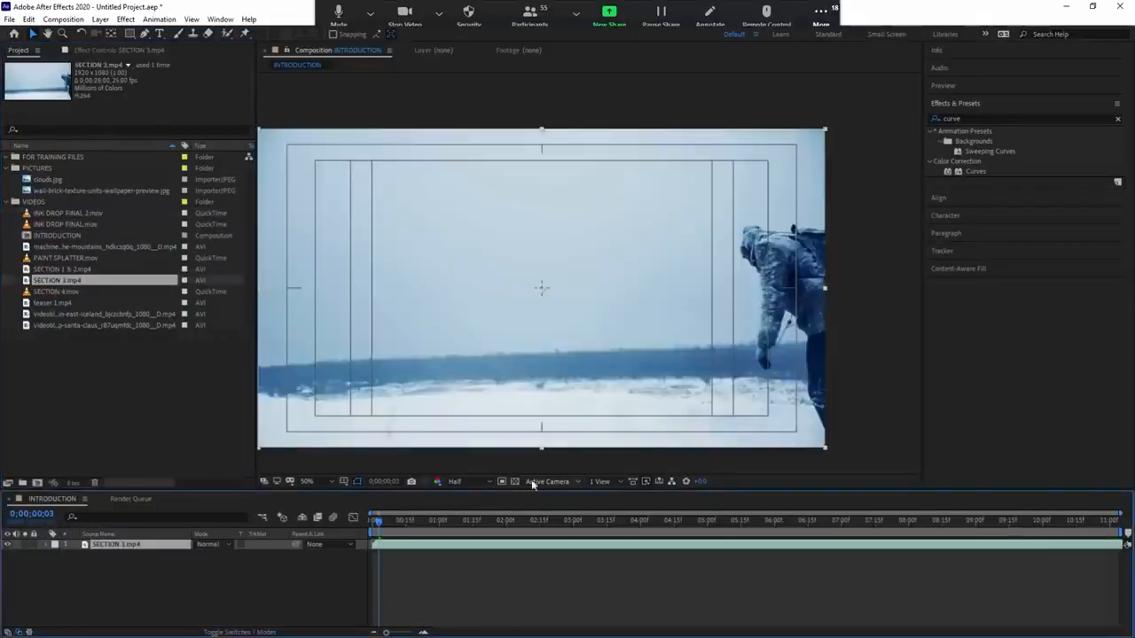
Set the work area from 0;00;05;26 to about 0;00;08;25 and trim the composition to it
{"action": "mouse_move", "coordinate": [405, 527]}
{"action": "left_mouse_down"}
{"action": "mouse_move", "coordinate": [689, 535]}
{"action": "mouse_move", "coordinate": [416, 538]}
{"action": "left_mouse_up"}
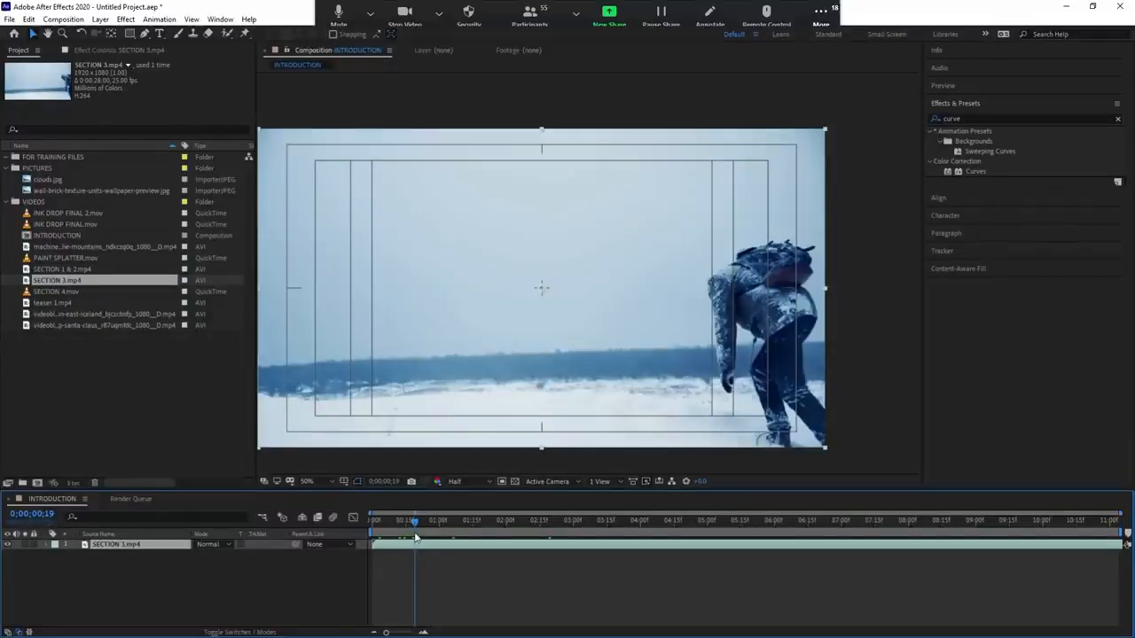
{"action": "left_click", "coordinate": [488, 558]}
{"action": "key", "text": "Home"}
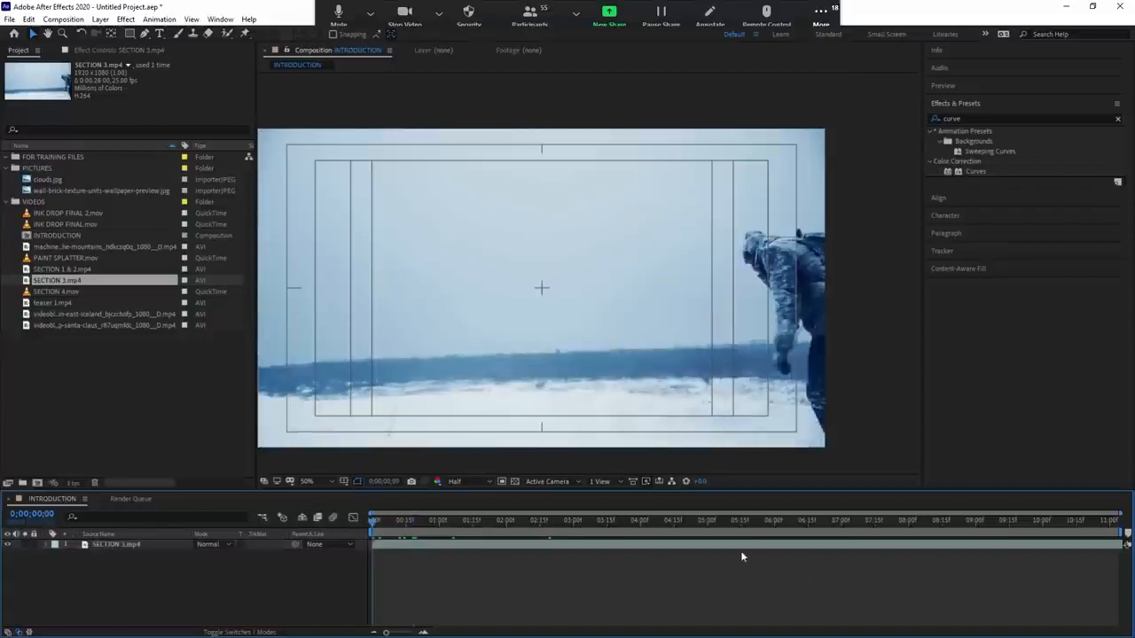
{"action": "left_click_drag", "start_coordinate": [658, 525], "coordinate": [766, 514]}
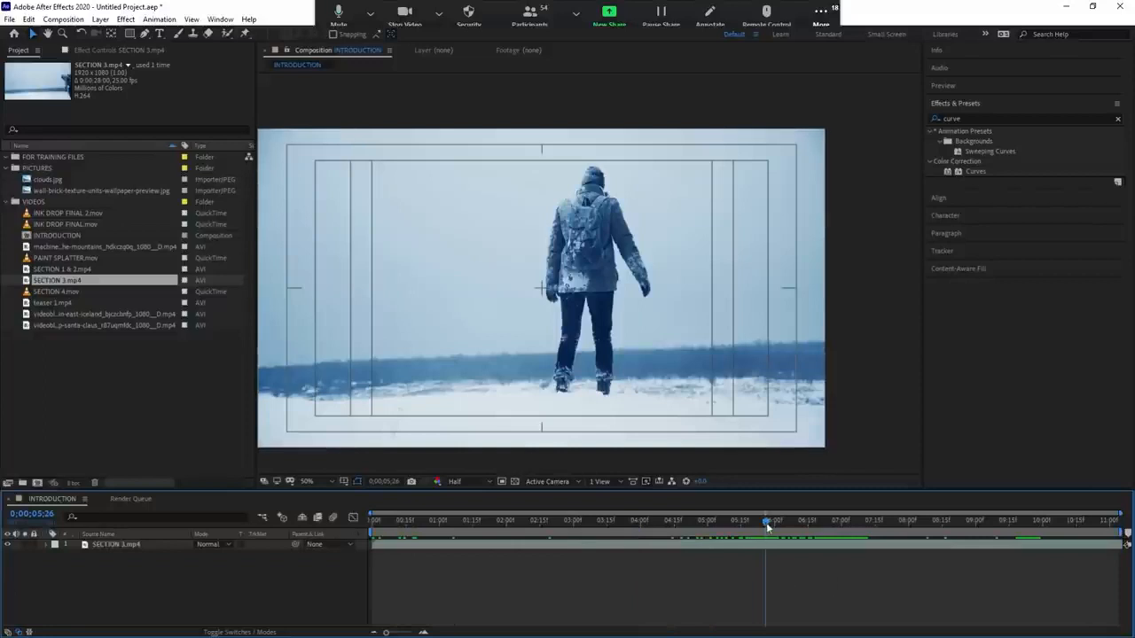
{"action": "key", "text": "b"}
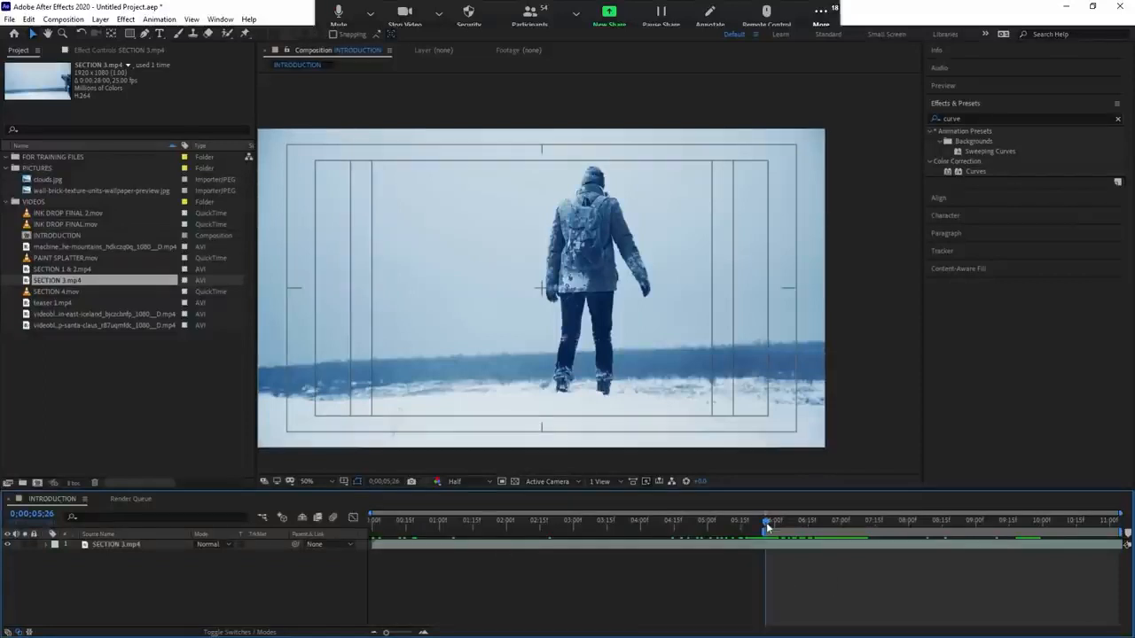
{"action": "left_click_drag", "start_coordinate": [762, 527], "coordinate": [961, 526]}
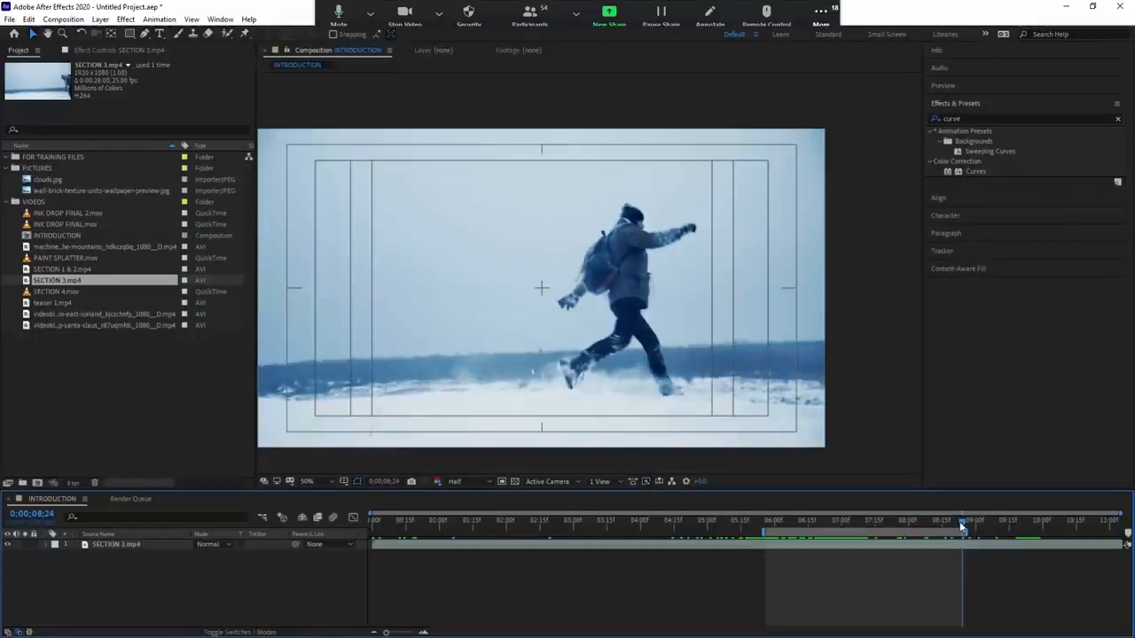
{"action": "left_click_drag", "start_coordinate": [962, 525], "coordinate": [839, 537]}
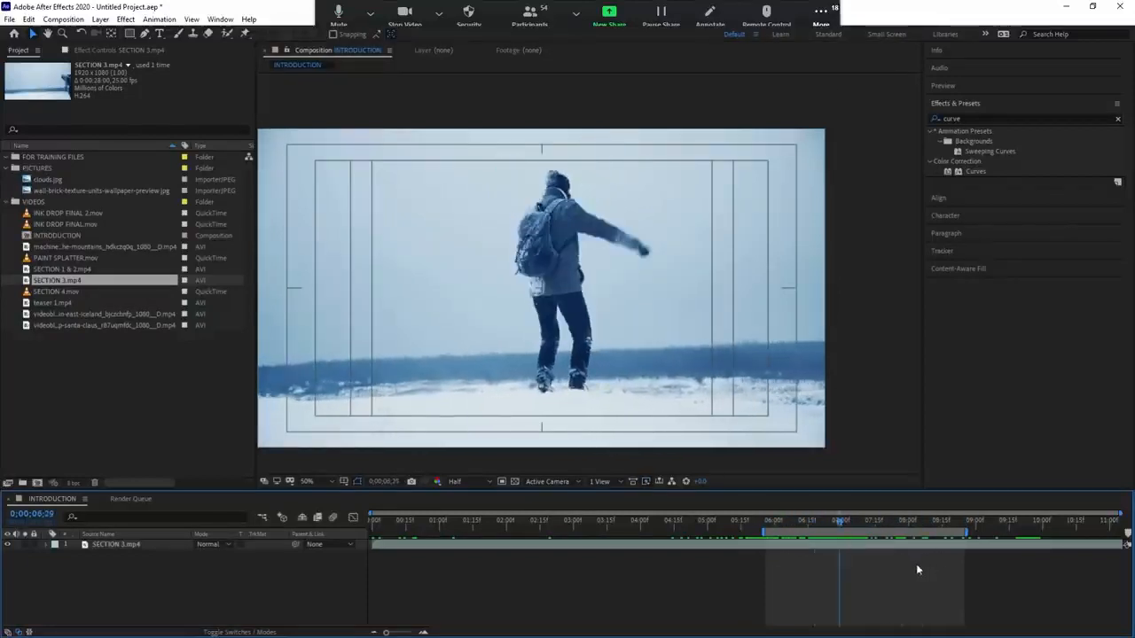
{"action": "key", "text": "ctrl+shift+x"}
Scrub the trimmed clip to 0;00;06;02 and expand the Transform properties of the SECTION 3.mp4 layer
{"action": "left_click_drag", "start_coordinate": [421, 524], "coordinate": [1001, 495]}
{"action": "left_click_drag", "start_coordinate": [474, 524], "coordinate": [566, 532]}
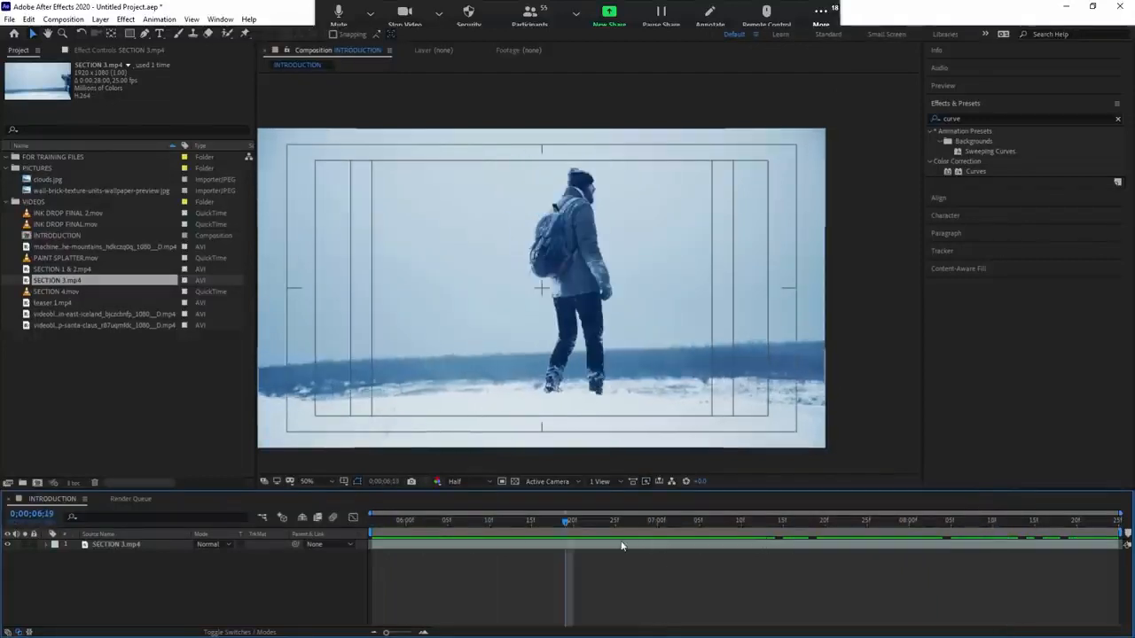
{"action": "left_click", "coordinate": [422, 524]}
{"action": "left_click", "coordinate": [430, 543]}
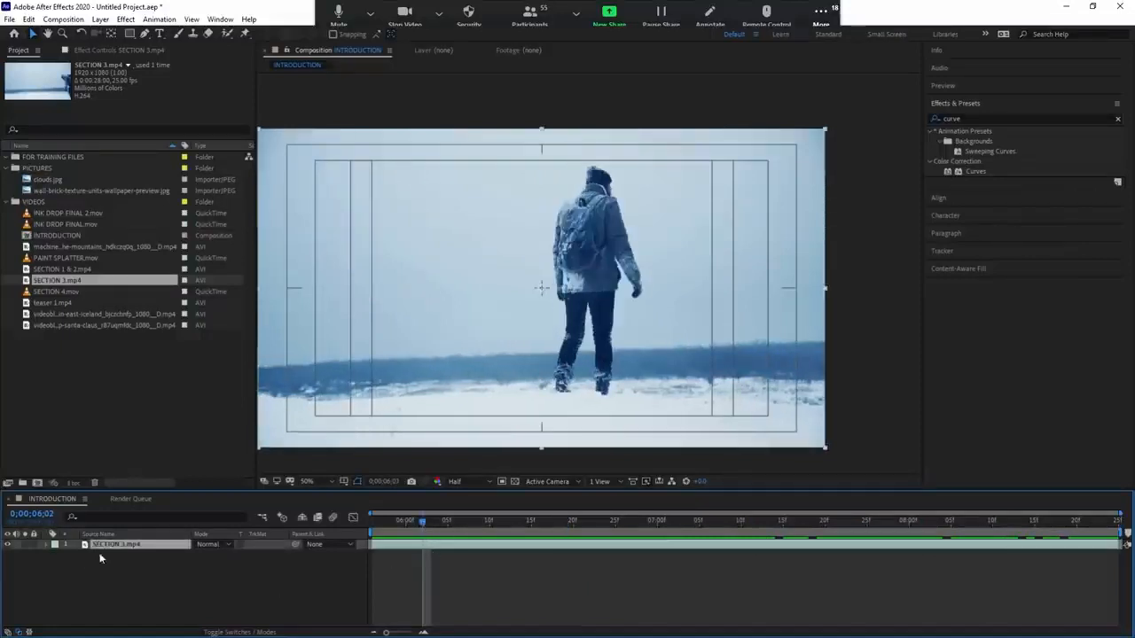
{"action": "left_click", "coordinate": [46, 544]}
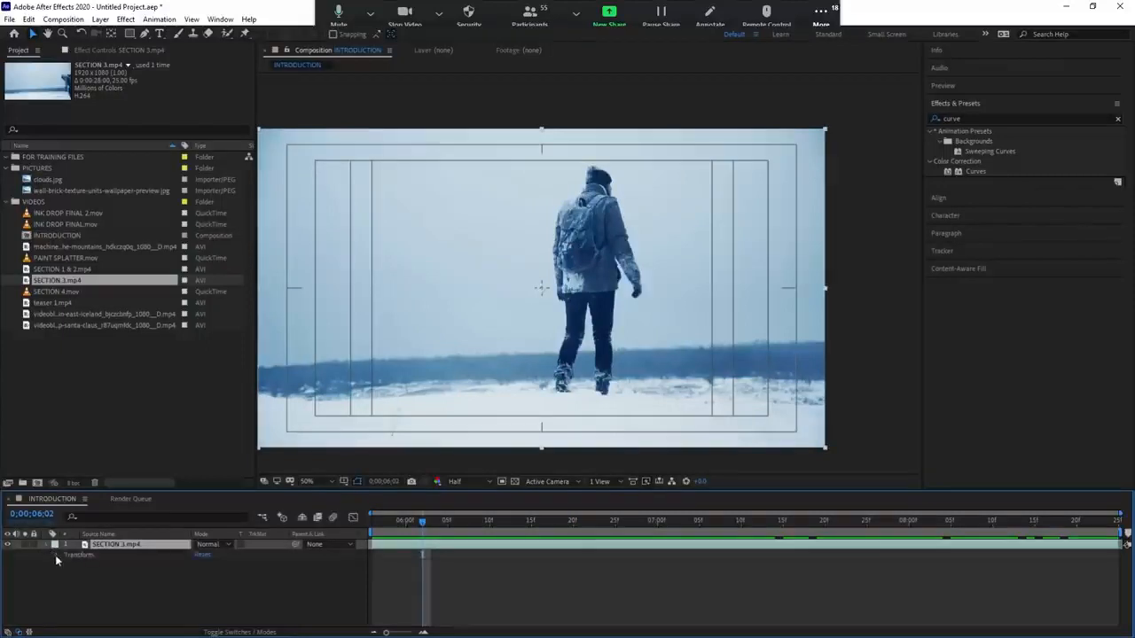
{"action": "left_click", "coordinate": [55, 555]}
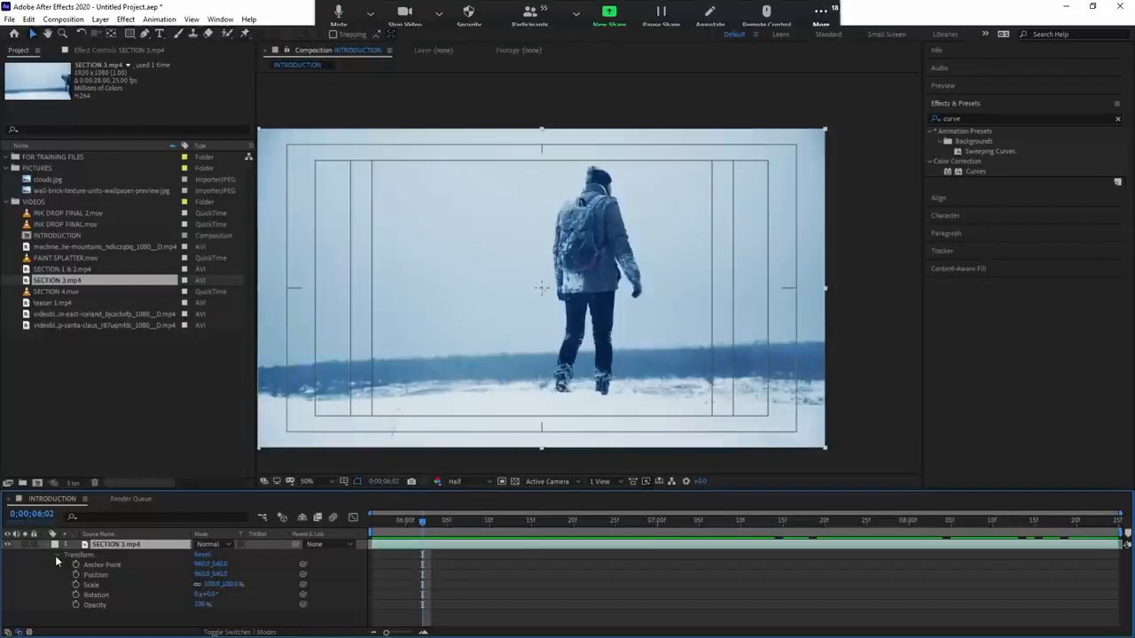
{"action": "left_click", "coordinate": [110, 568]}
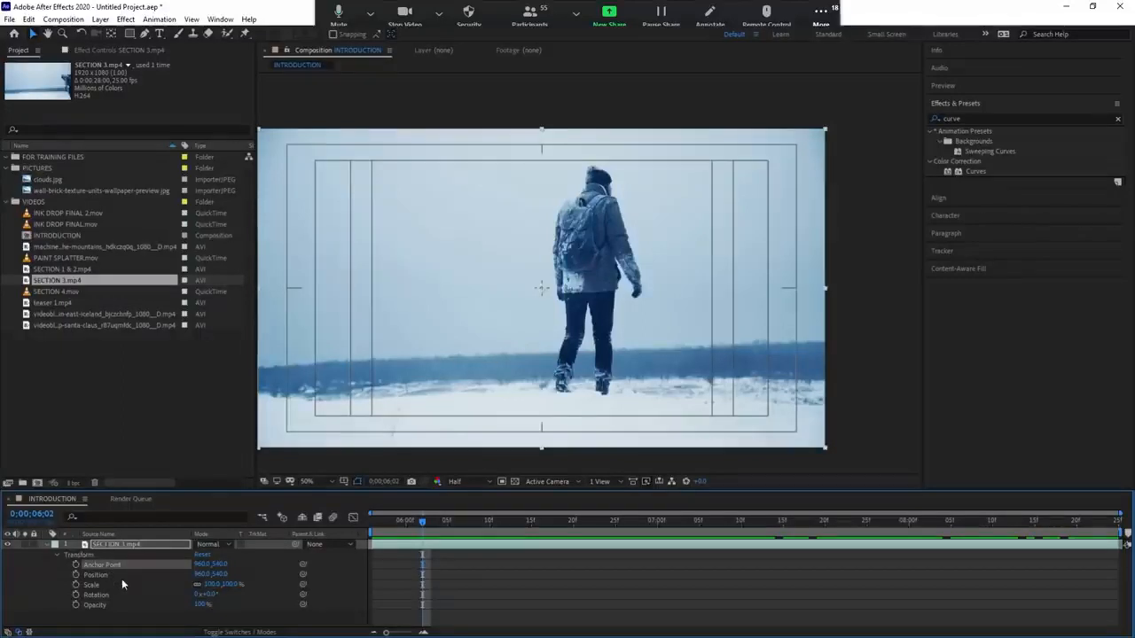
Lower the SECTION 3.mp4 layer's opacity to 0% and restore it to 100%
{"action": "left_click_drag", "start_coordinate": [198, 606], "coordinate": [164, 609]}
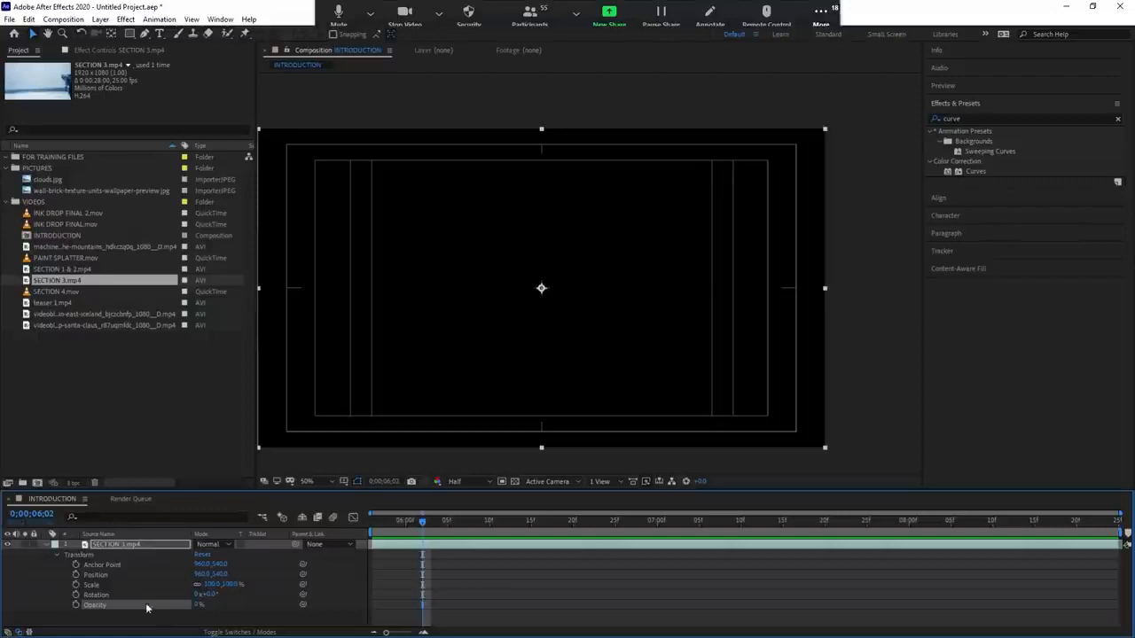
{"action": "left_click", "coordinate": [98, 566]}
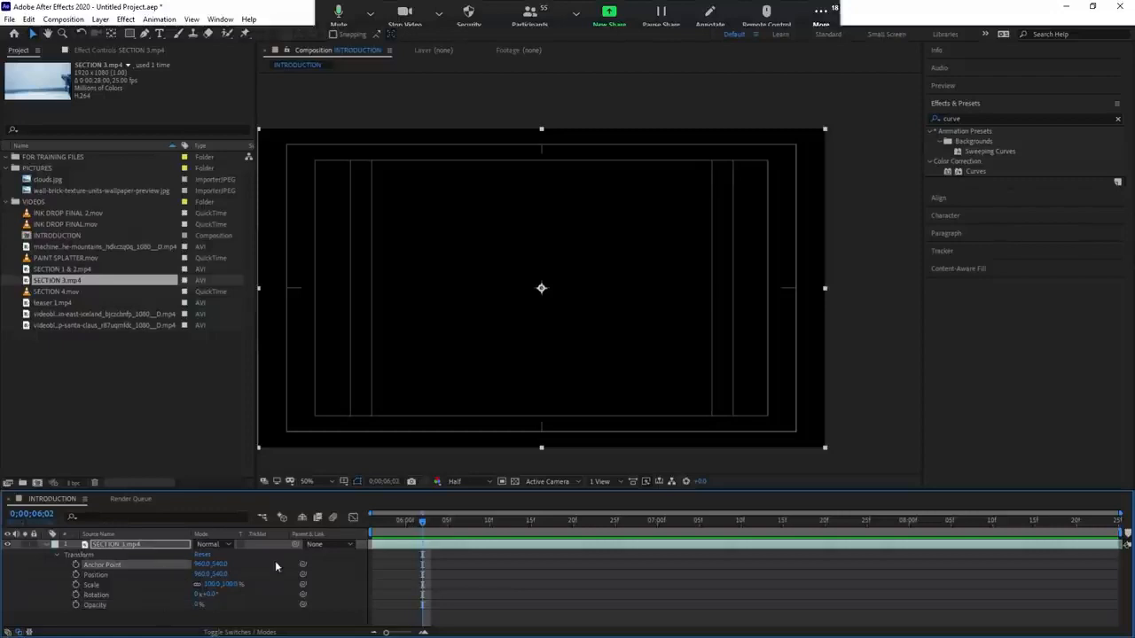
{"action": "left_click_drag", "start_coordinate": [195, 609], "coordinate": [677, 626]}
Try rotating the layer to -18° and scaling it to 118% at 0;00;06;09, and reset its transform
{"action": "left_click_drag", "start_coordinate": [450, 523], "coordinate": [481, 514]}
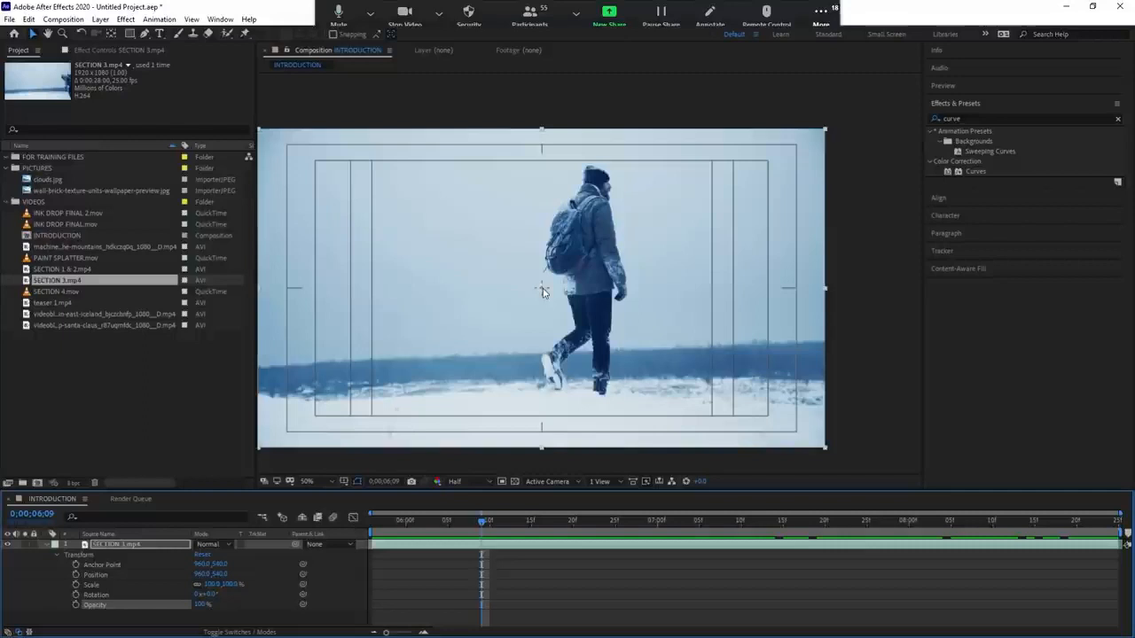
{"action": "mouse_move", "coordinate": [211, 601]}
{"action": "left_mouse_down"}
{"action": "mouse_move", "coordinate": [181, 600]}
{"action": "mouse_move", "coordinate": [202, 593]}
{"action": "mouse_move", "coordinate": [181, 588]}
{"action": "mouse_move", "coordinate": [229, 584]}
{"action": "mouse_move", "coordinate": [157, 584]}
{"action": "mouse_move", "coordinate": [238, 582]}
{"action": "mouse_move", "coordinate": [155, 588]}
{"action": "mouse_move", "coordinate": [232, 590]}
{"action": "mouse_move", "coordinate": [182, 592]}
{"action": "mouse_move", "coordinate": [224, 593]}
{"action": "mouse_move", "coordinate": [198, 595]}
{"action": "left_mouse_up"}
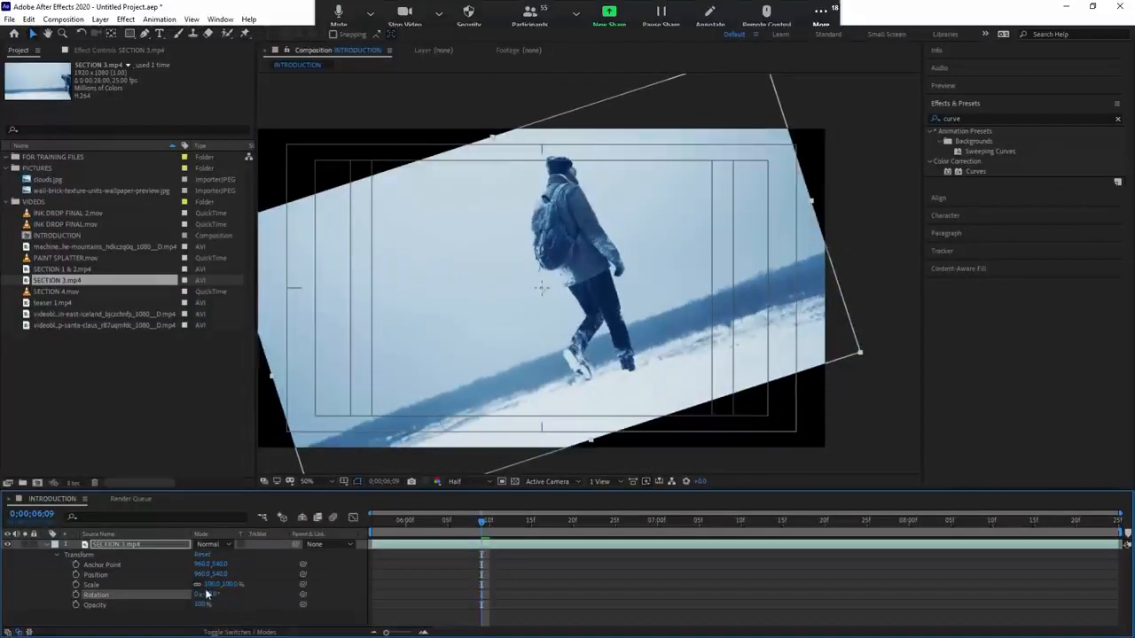
{"action": "left_click", "coordinate": [213, 594]}
{"action": "left_click", "coordinate": [369, 592]}
{"action": "mouse_move", "coordinate": [210, 585]}
{"action": "left_mouse_down"}
{"action": "mouse_move", "coordinate": [268, 579]}
{"action": "mouse_move", "coordinate": [213, 573]}
{"action": "left_mouse_up"}
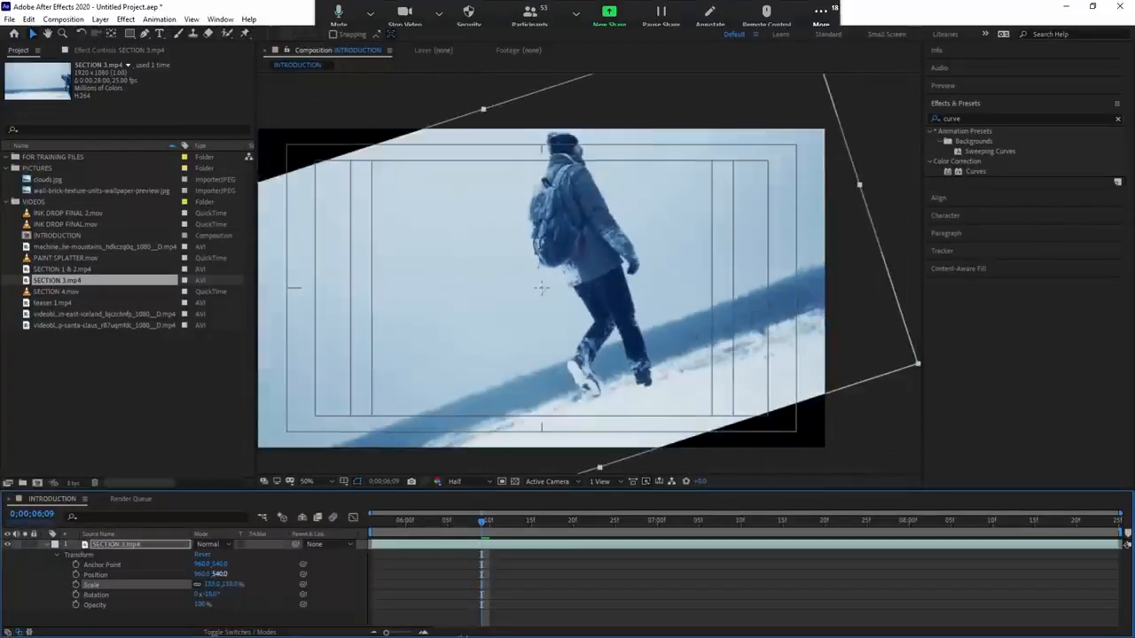
{"action": "left_click", "coordinate": [107, 567]}
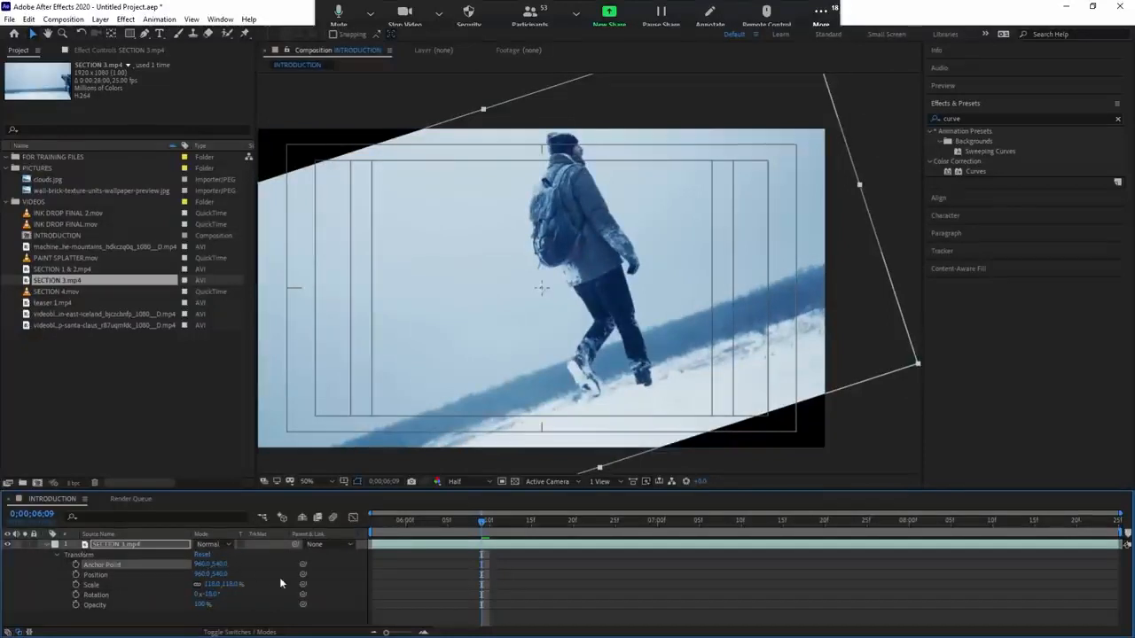
{"action": "left_click", "coordinate": [390, 550]}
{"action": "left_click", "coordinate": [382, 555]}
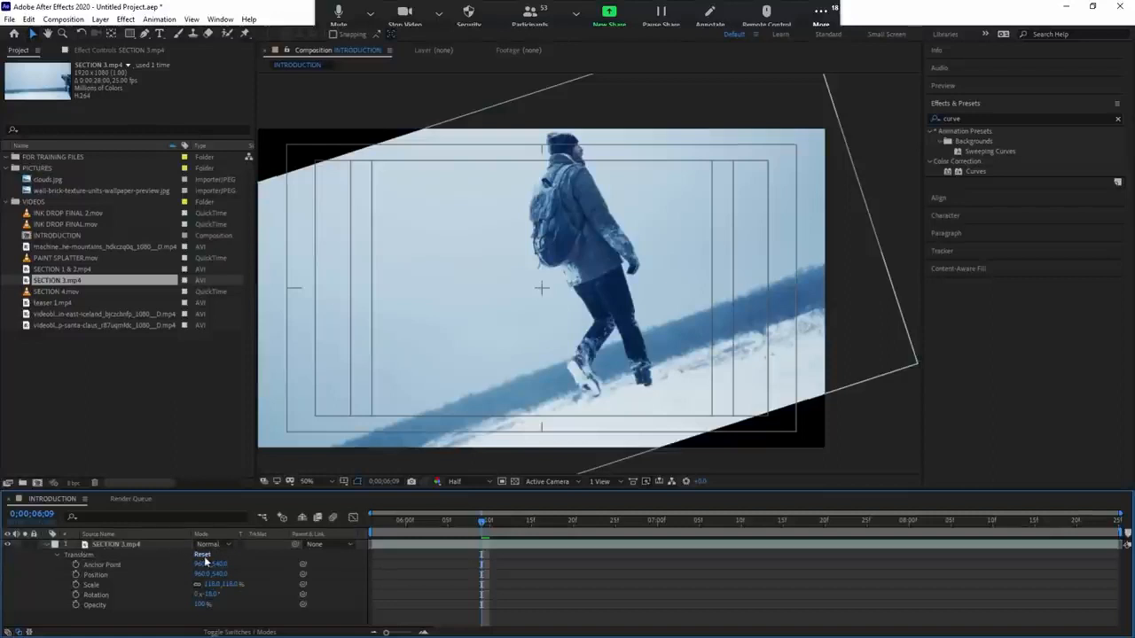
{"action": "left_click", "coordinate": [202, 555]}
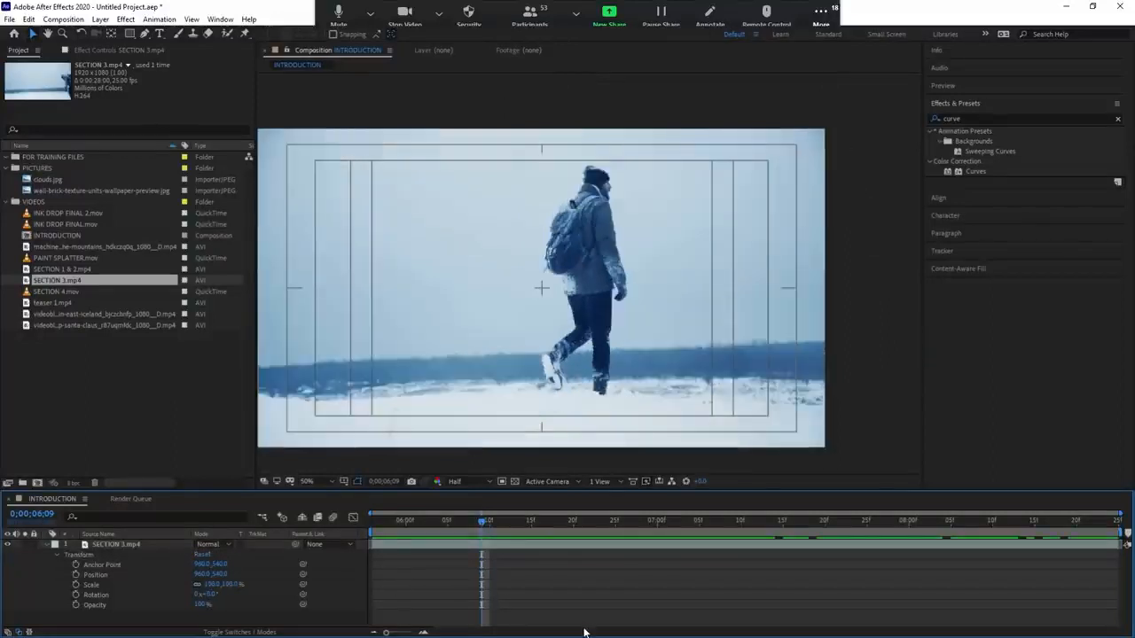
At 0;00;06;04, relocate the layer's anchor point onto the walking person's head, at about 1142, 146
{"action": "left_click", "coordinate": [395, 524]}
{"action": "left_click_drag", "start_coordinate": [395, 526], "coordinate": [437, 523]}
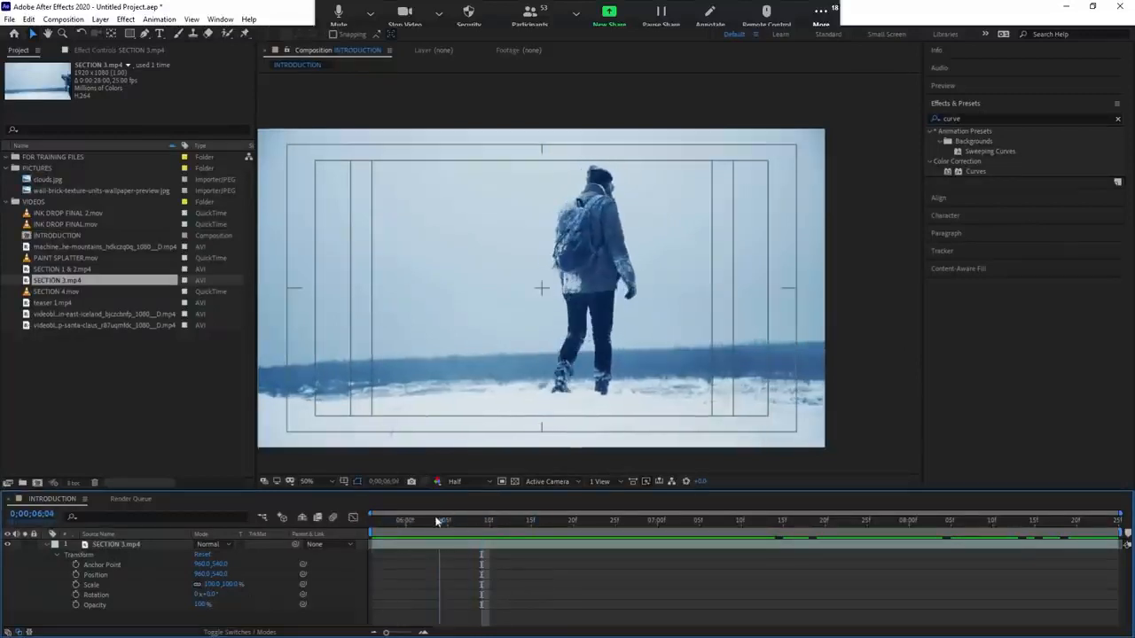
{"action": "left_click", "coordinate": [561, 297]}
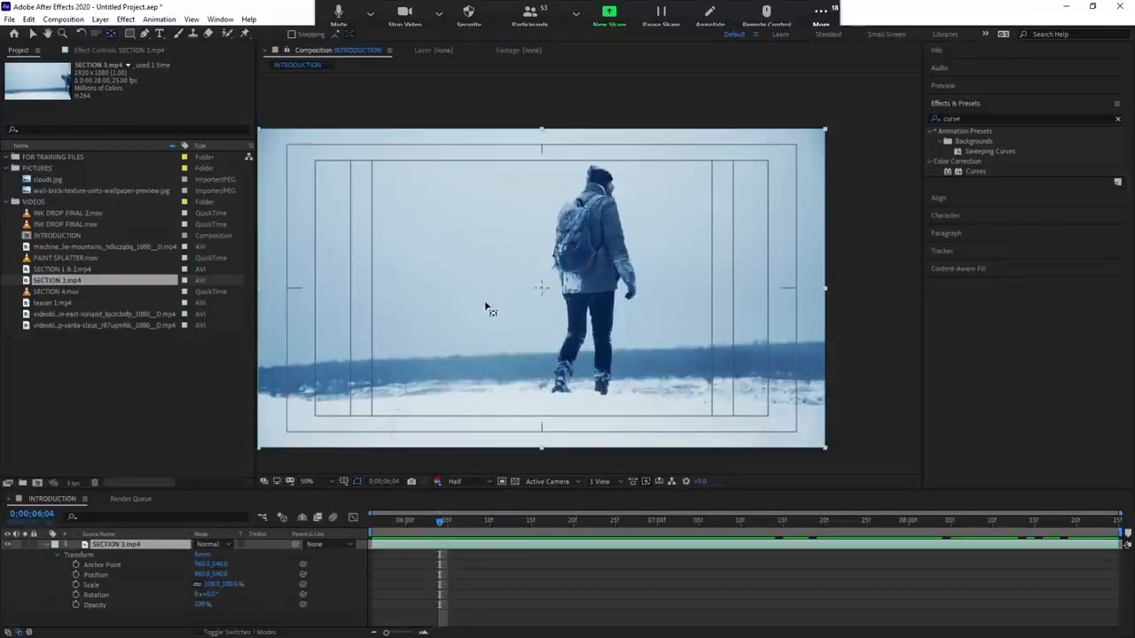
{"action": "left_click_drag", "start_coordinate": [543, 289], "coordinate": [600, 179]}
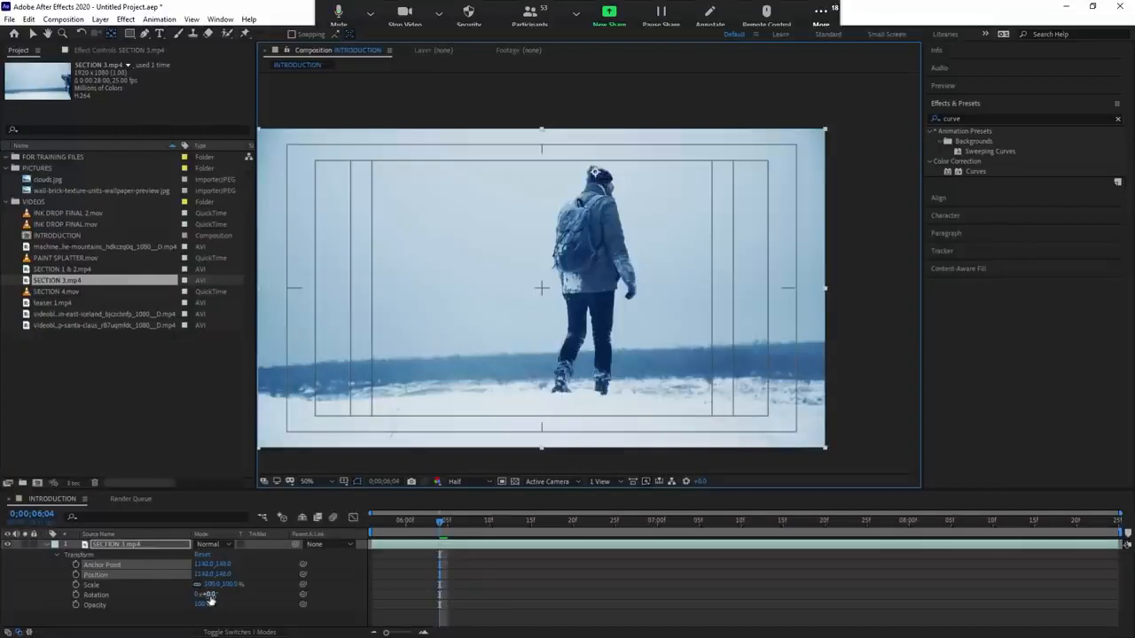
Try rotating the layer to -27° around the person's head and scaling it to 96%, and reset its transform
{"action": "mouse_move", "coordinate": [210, 602]}
{"action": "left_mouse_down"}
{"action": "mouse_move", "coordinate": [140, 587]}
{"action": "mouse_move", "coordinate": [271, 580]}
{"action": "mouse_move", "coordinate": [150, 587]}
{"action": "mouse_move", "coordinate": [236, 594]}
{"action": "mouse_move", "coordinate": [289, 576]}
{"action": "mouse_move", "coordinate": [188, 585]}
{"action": "mouse_move", "coordinate": [284, 583]}
{"action": "mouse_move", "coordinate": [210, 584]}
{"action": "left_mouse_up"}
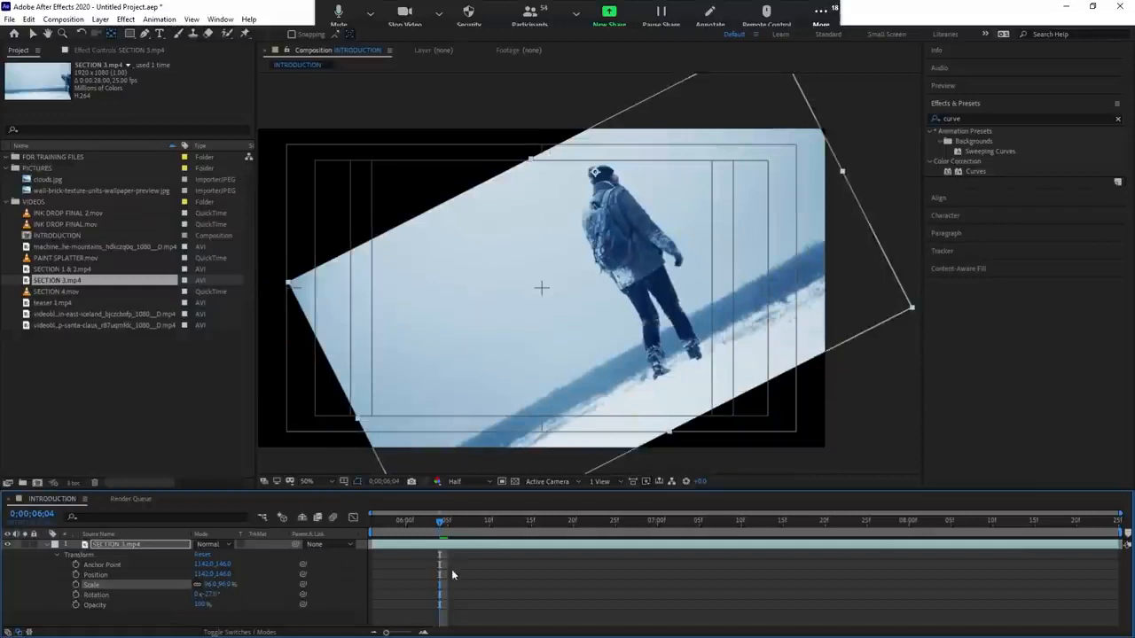
{"action": "left_click", "coordinate": [213, 594]}
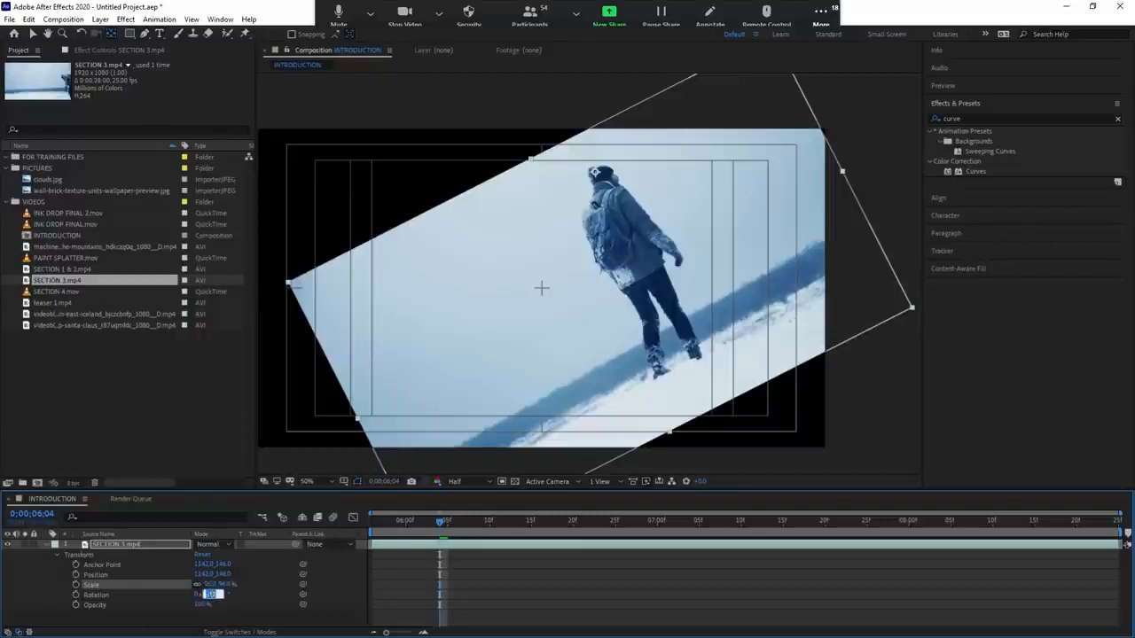
{"action": "type", "text": "0"}
{"action": "key", "text": "Return"}
{"action": "left_click", "coordinate": [204, 555]}
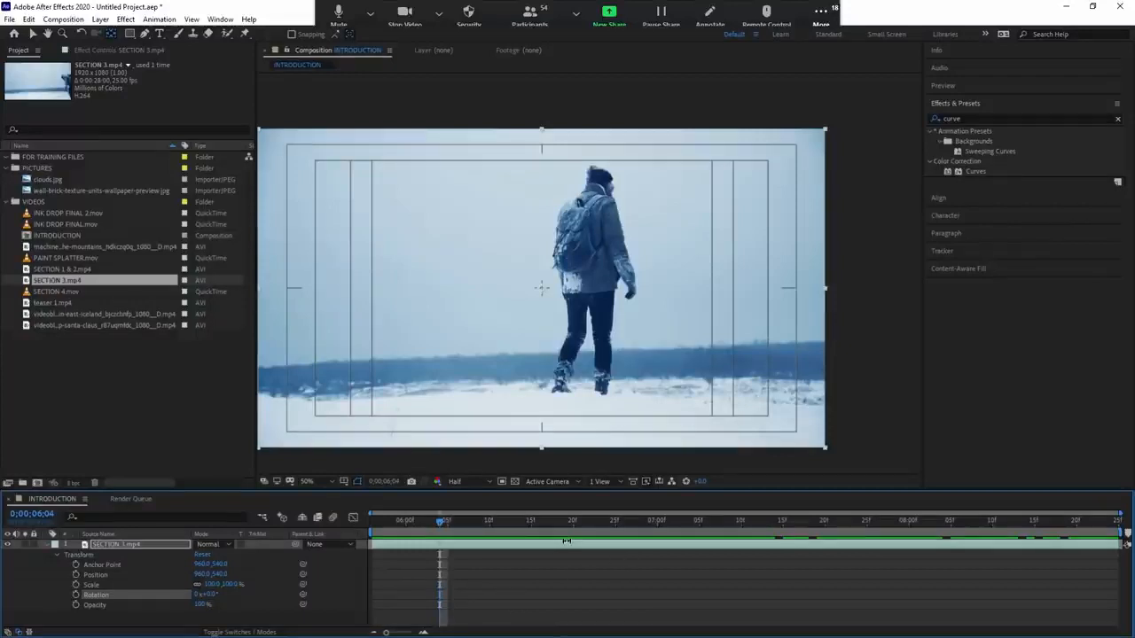
Set the layer's horizontal position to 1007, its scale to 135% and its rotation to 9°
{"action": "left_click", "coordinate": [102, 566]}
{"action": "left_click_drag", "start_coordinate": [201, 574], "coordinate": [220, 594]}
{"action": "left_click", "coordinate": [109, 586]}
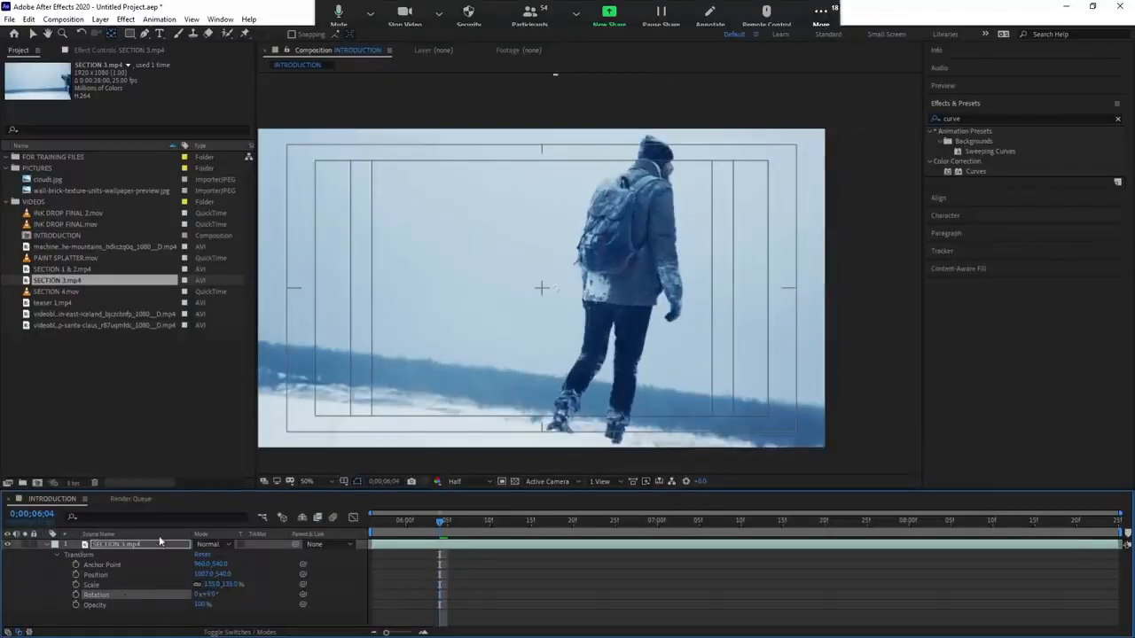
Undo the layer's rotation and scale changes, and return the playhead to 0;00;05;26
{"action": "key", "text": "ctrl+z"}
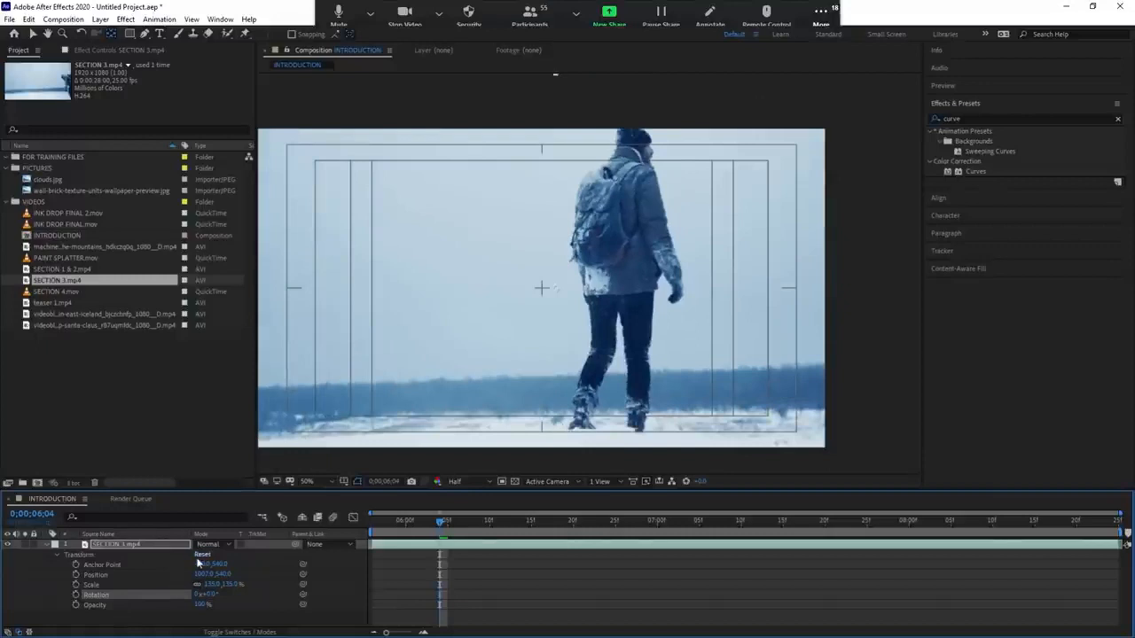
{"action": "left_click", "coordinate": [119, 586]}
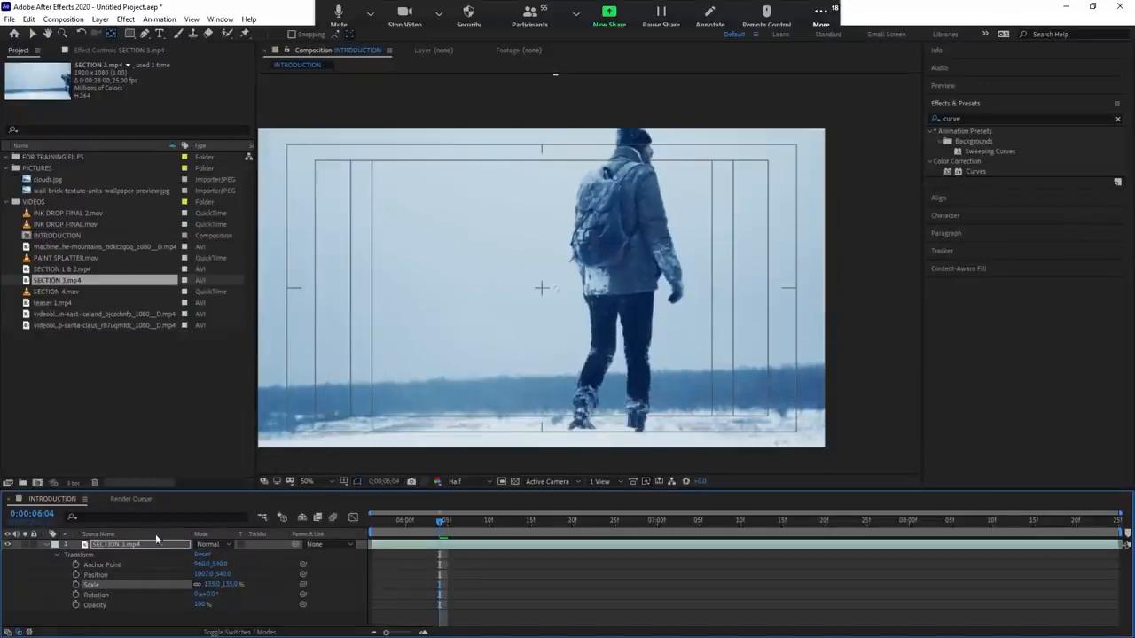
{"action": "key", "text": "ctrl+z"}
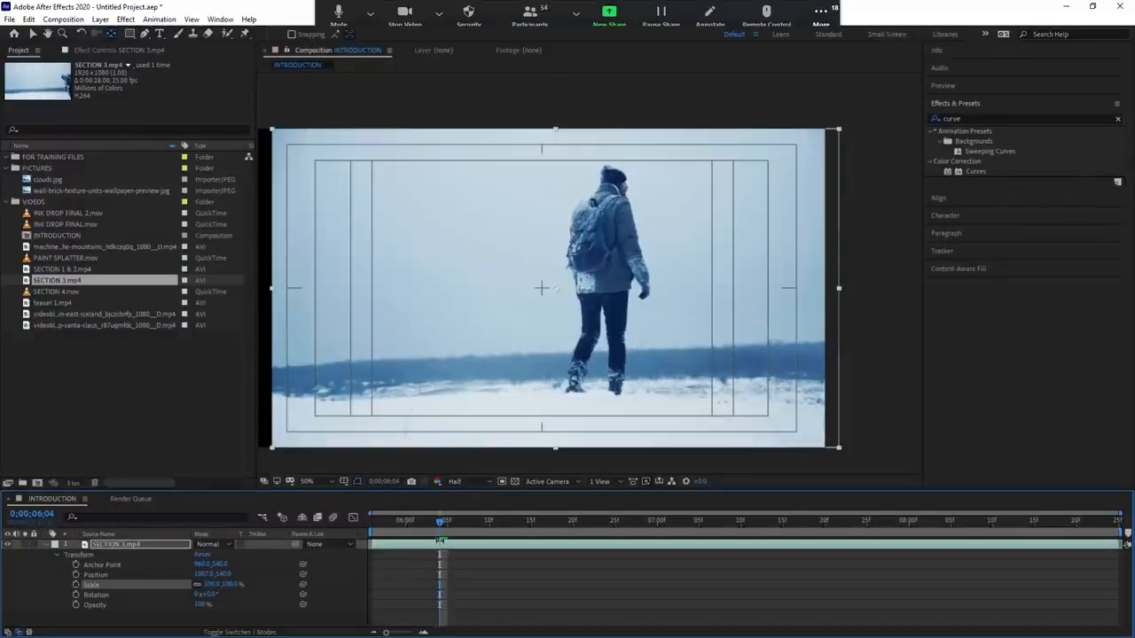
{"action": "key", "text": "space"}
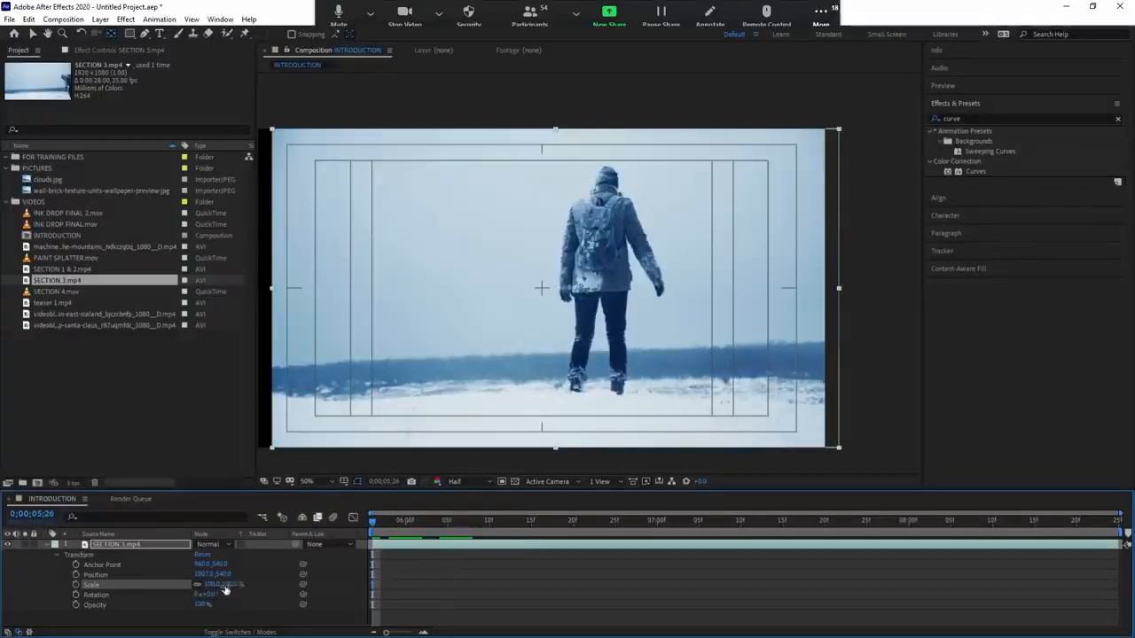
Reset the layer's transform and keyframe its opacity from 0% at 0;00;05;26 to 100% at 0;00;06;10
{"action": "left_click", "coordinate": [202, 555]}
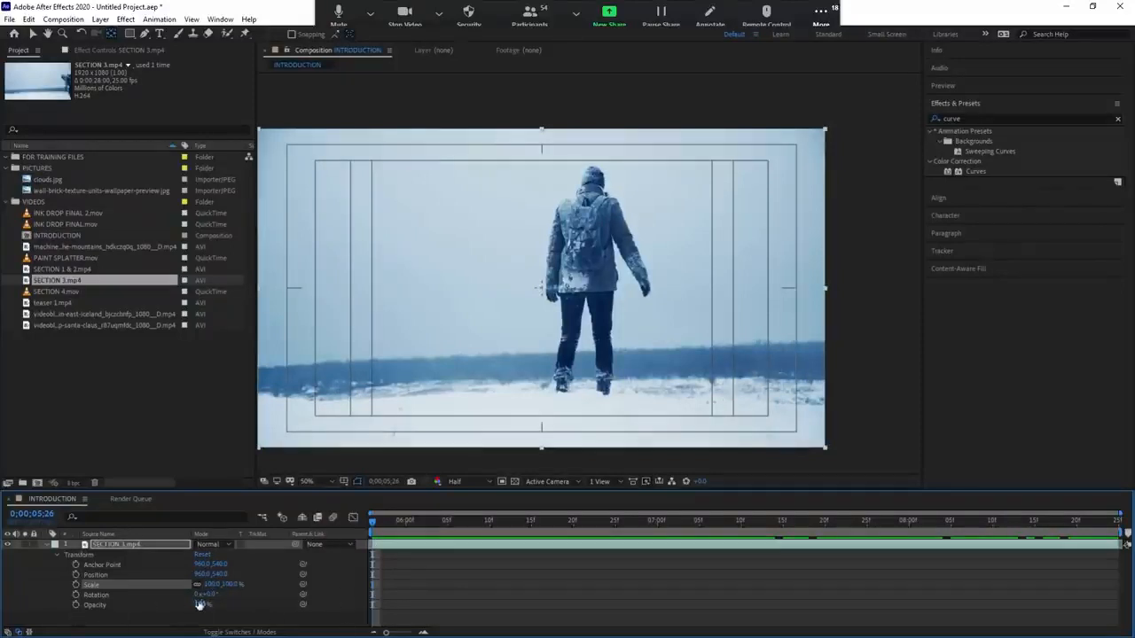
{"action": "left_click_drag", "start_coordinate": [203, 604], "coordinate": [115, 612]}
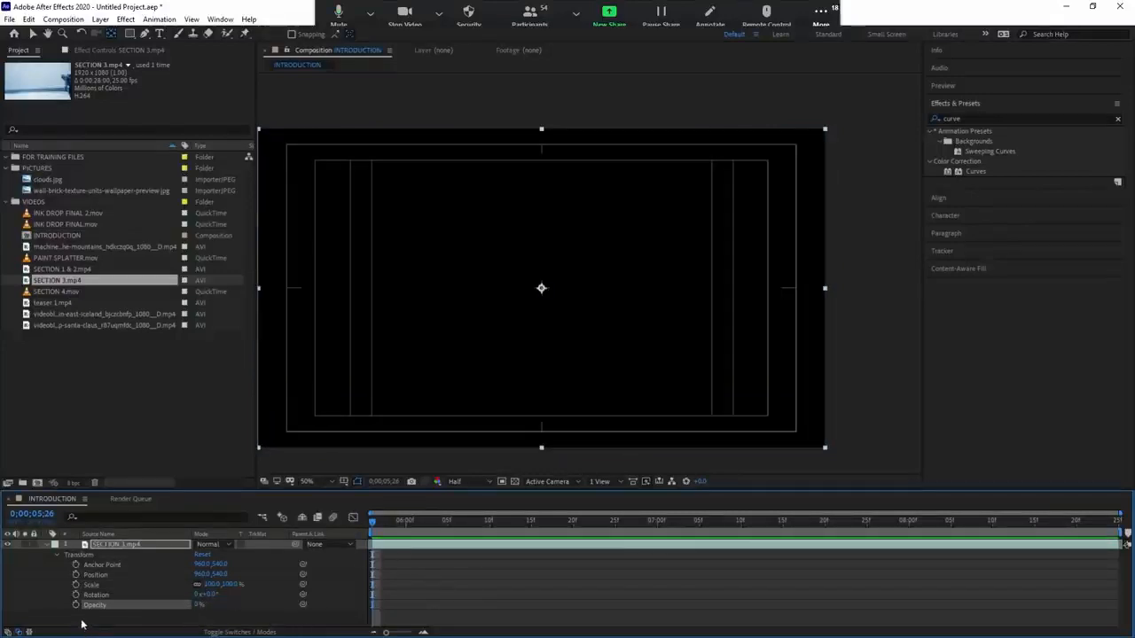
{"action": "left_click", "coordinate": [76, 605]}
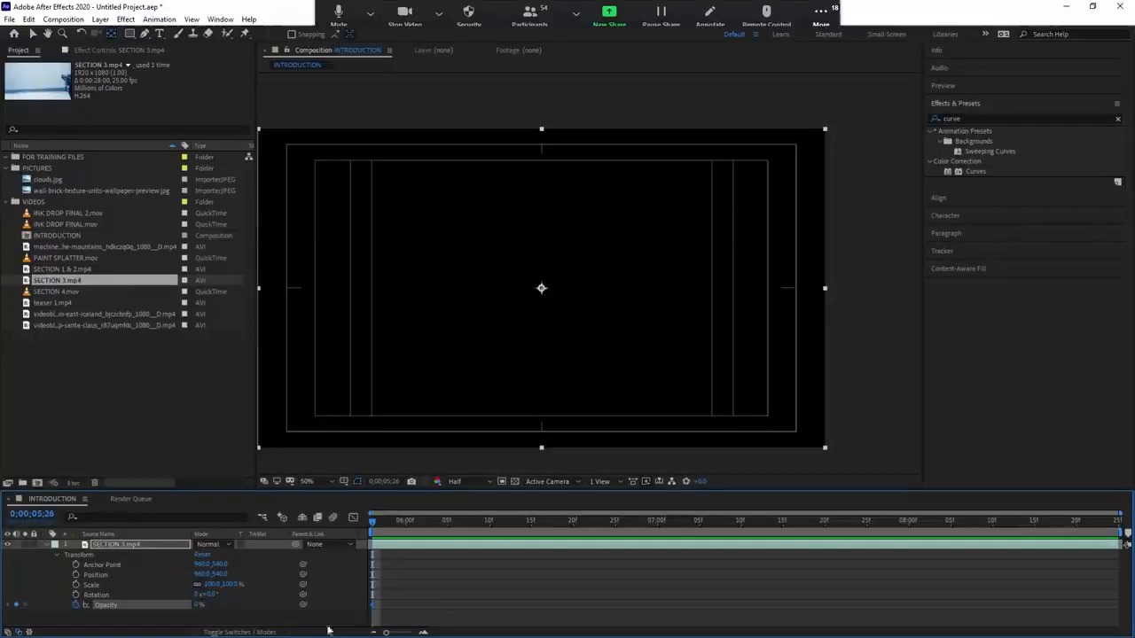
{"action": "left_click_drag", "start_coordinate": [373, 523], "coordinate": [490, 544]}
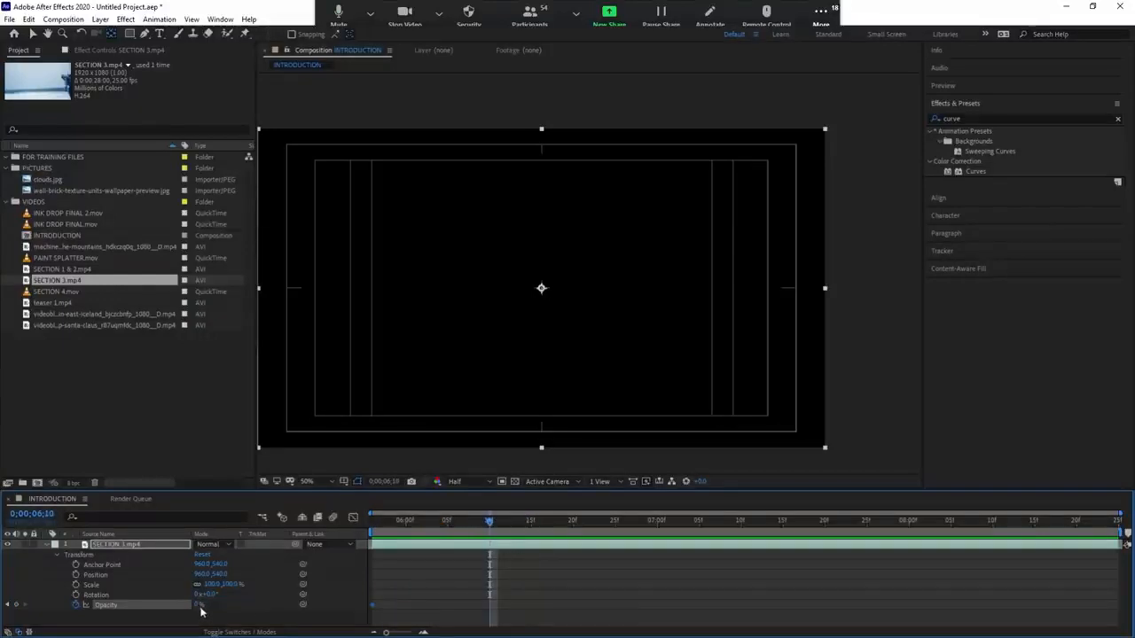
{"action": "left_click_drag", "start_coordinate": [200, 609], "coordinate": [312, 599]}
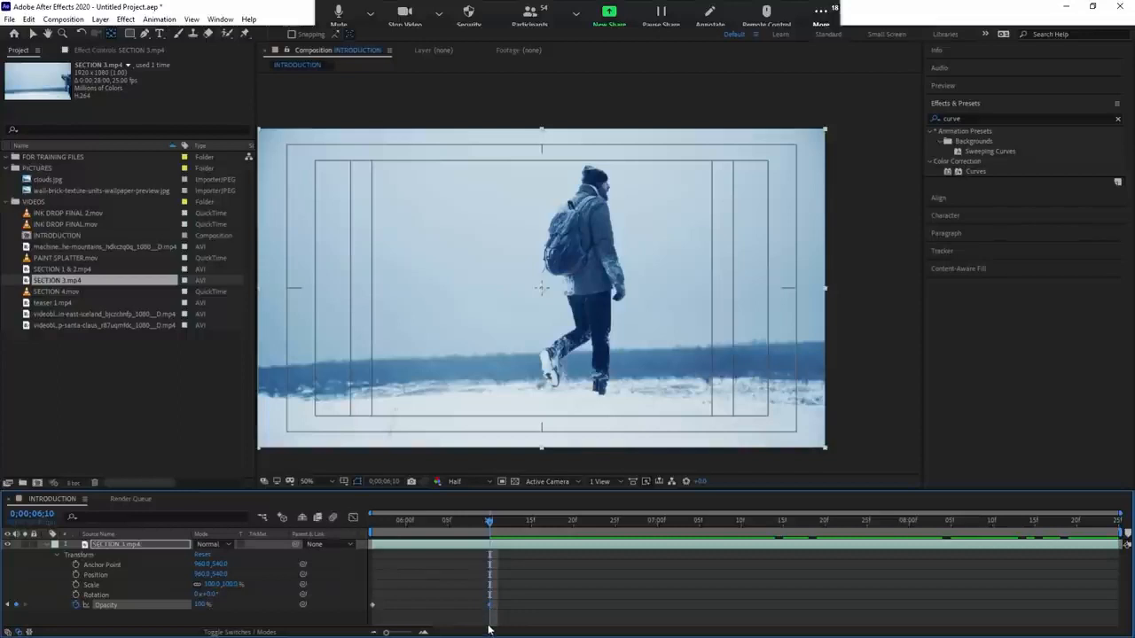
Play back the opacity fade-in, scrub through its first frames and return the playhead to 0;00;05;26
{"action": "left_click_drag", "start_coordinate": [430, 525], "coordinate": [345, 536]}
{"action": "key", "text": "space"}
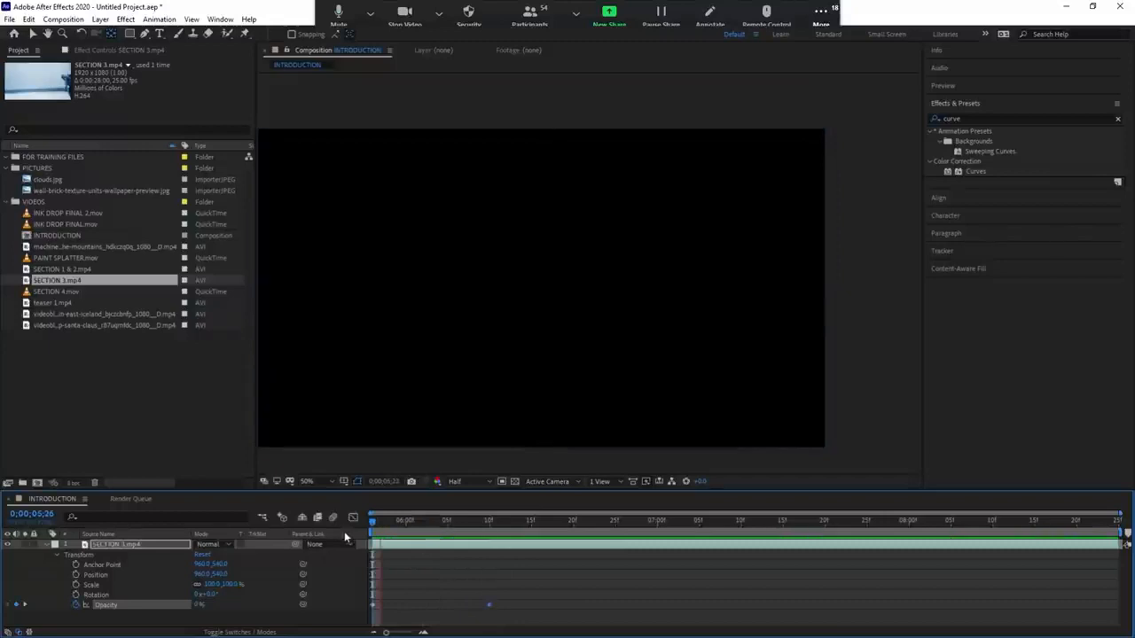
{"action": "key", "text": "space"}
{"action": "key", "text": "space"}
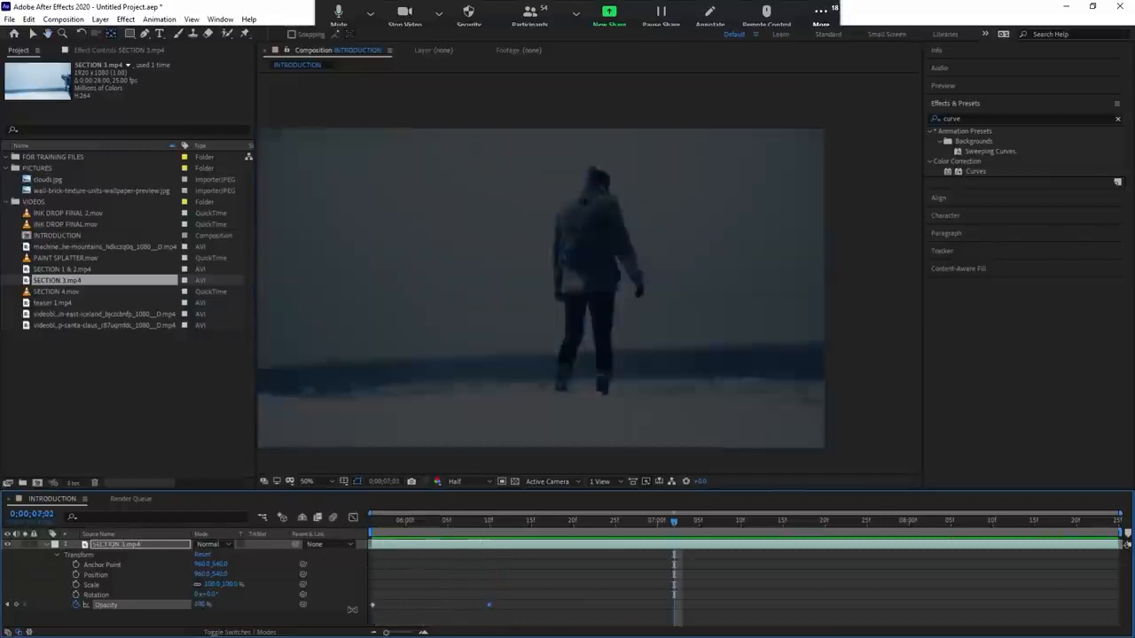
{"action": "left_click", "coordinate": [399, 527]}
{"action": "mouse_move", "coordinate": [399, 527]}
{"action": "left_mouse_down"}
{"action": "mouse_move", "coordinate": [434, 530]}
{"action": "mouse_move", "coordinate": [368, 532]}
{"action": "mouse_move", "coordinate": [472, 527]}
{"action": "mouse_move", "coordinate": [380, 523]}
{"action": "left_mouse_up"}
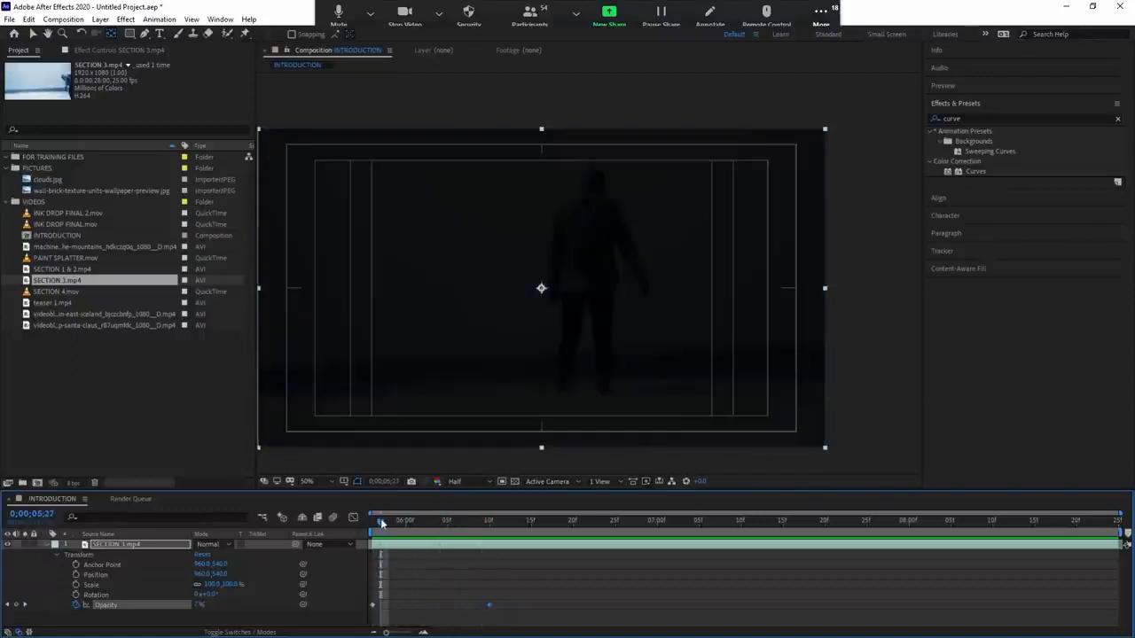
{"action": "left_click_drag", "start_coordinate": [407, 526], "coordinate": [353, 544]}
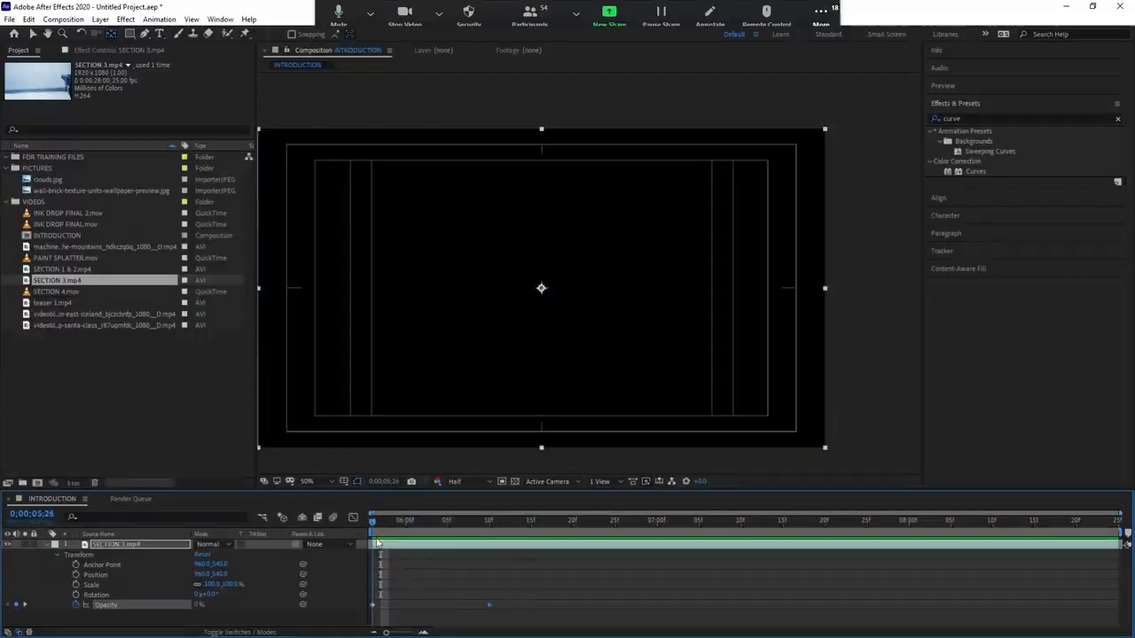
{"action": "mouse_move", "coordinate": [377, 543]}
{"action": "left_mouse_down"}
{"action": "mouse_move", "coordinate": [390, 542]}
{"action": "mouse_move", "coordinate": [359, 542]}
{"action": "mouse_move", "coordinate": [494, 553]}
{"action": "mouse_move", "coordinate": [417, 542]}
{"action": "mouse_move", "coordinate": [494, 542]}
{"action": "mouse_move", "coordinate": [380, 538]}
{"action": "left_mouse_up"}
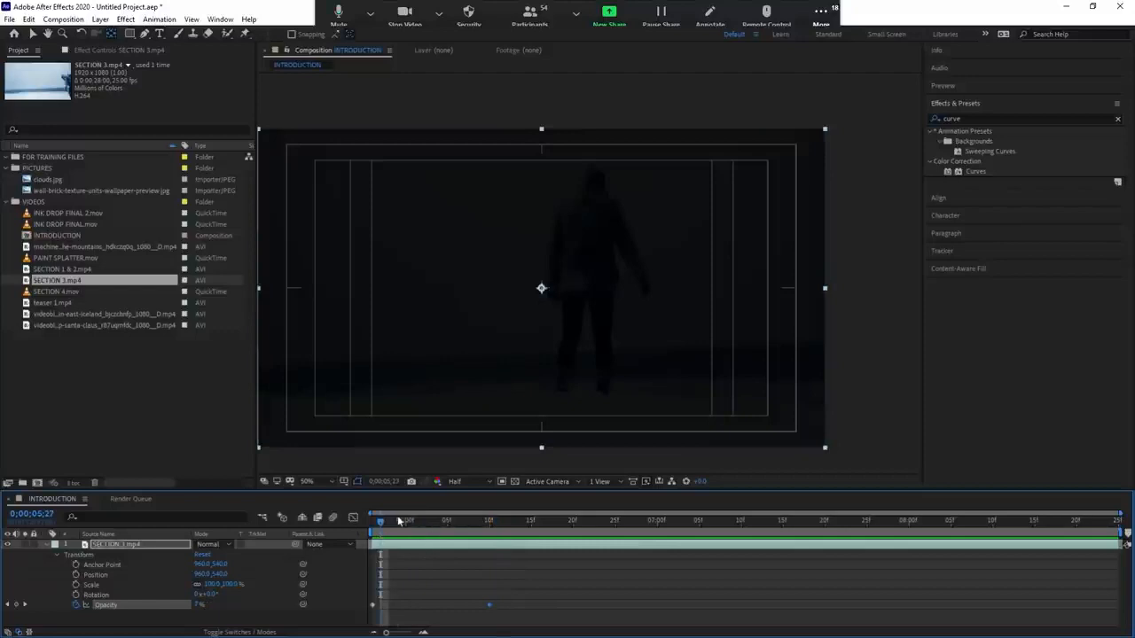
{"action": "left_click_drag", "start_coordinate": [382, 524], "coordinate": [381, 535]}
{"action": "left_click_drag", "start_coordinate": [383, 529], "coordinate": [367, 535]}
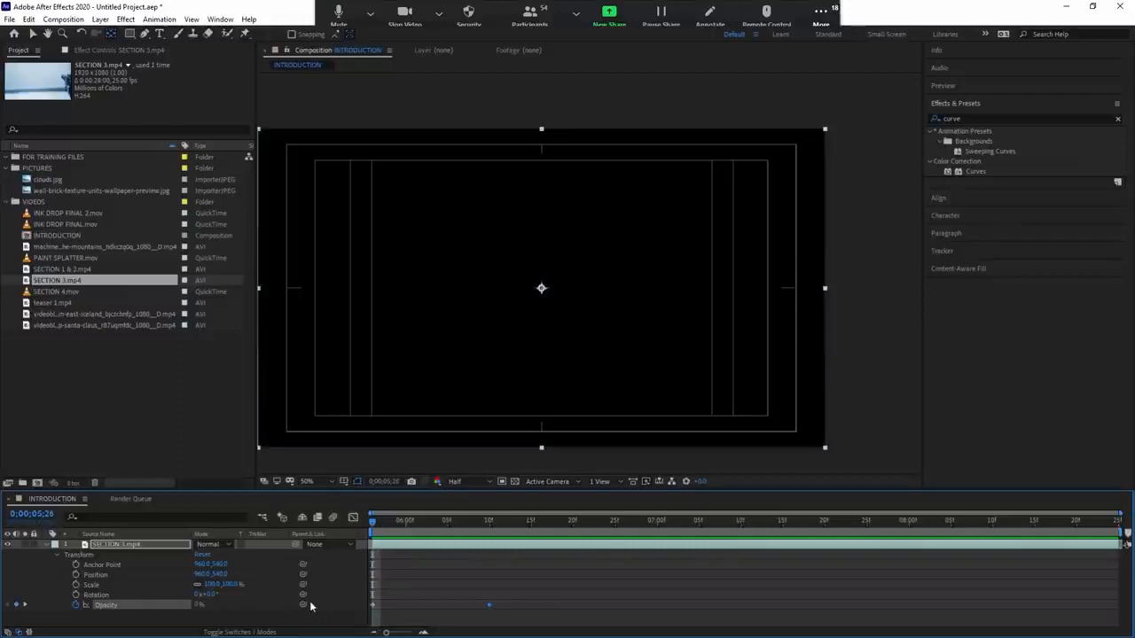
Start keyframing the layer's position at 0;00;05;26, and remove its opacity keyframes with the opacity at 99%
{"action": "left_click", "coordinate": [75, 574]}
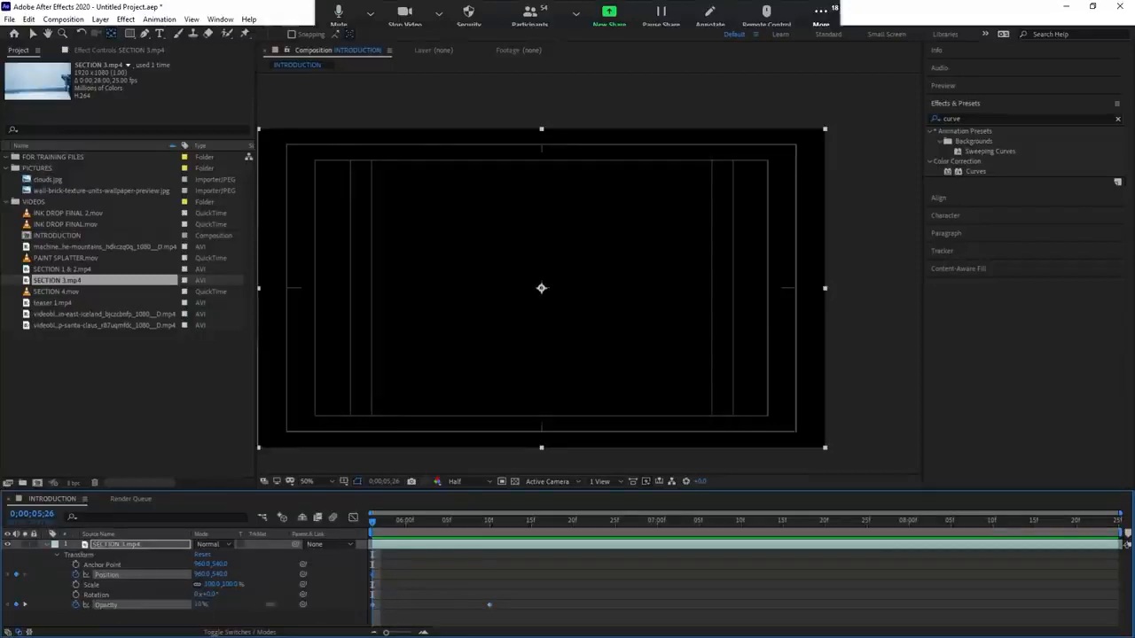
{"action": "left_click_drag", "start_coordinate": [202, 610], "coordinate": [518, 609]}
{"action": "left_click", "coordinate": [76, 605]}
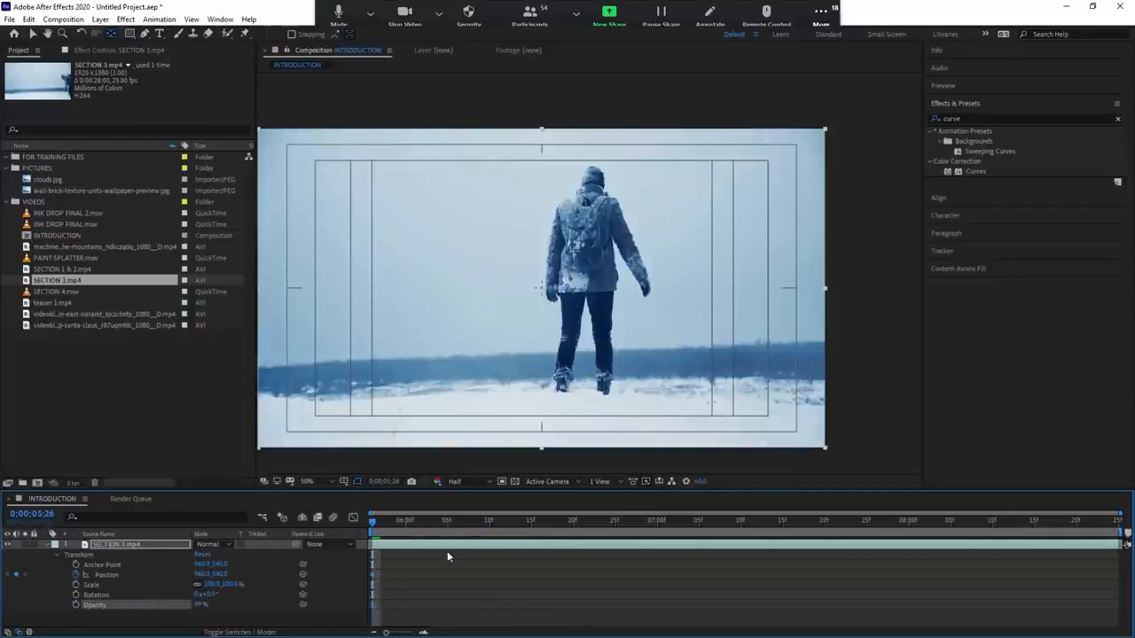
At 0;00;06;15, undo a trial move of the layer, add a position keyframe at 960, 540, and return the playhead to 0;00;05;26
{"action": "left_click_drag", "start_coordinate": [426, 530], "coordinate": [528, 547]}
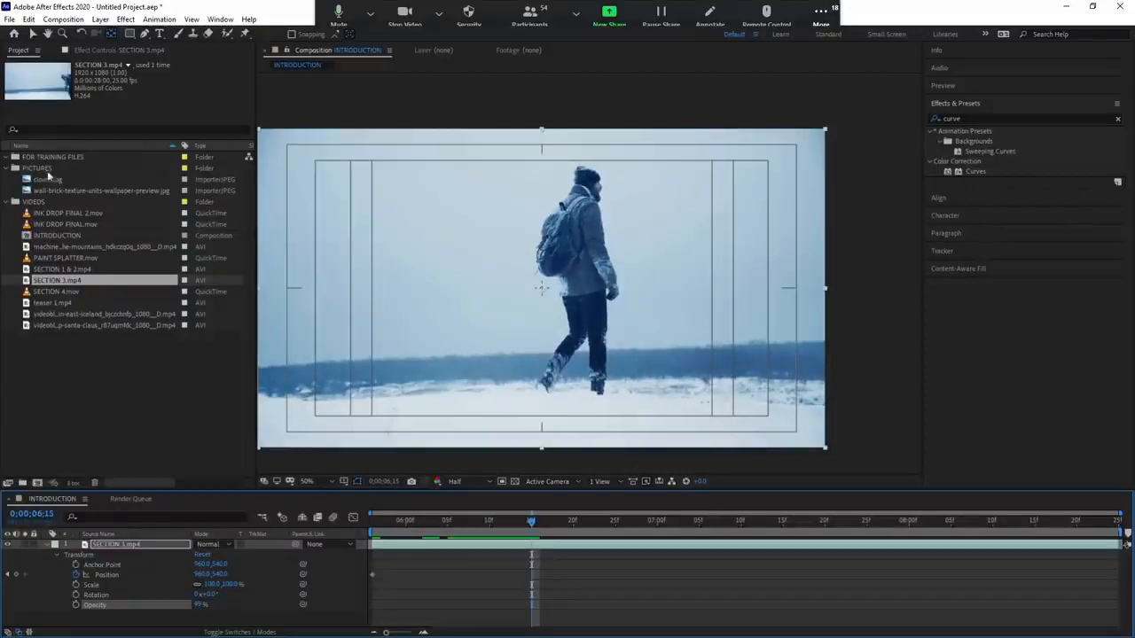
{"action": "left_click", "coordinate": [32, 33]}
{"action": "left_click", "coordinate": [556, 403]}
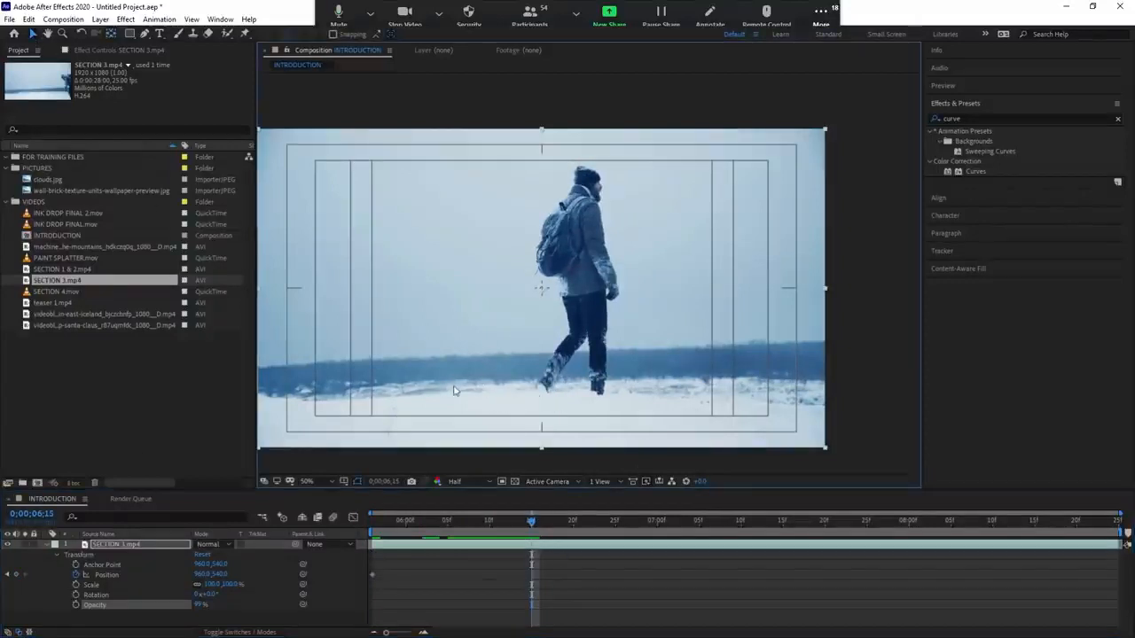
{"action": "left_click_drag", "start_coordinate": [449, 398], "coordinate": [595, 403]}
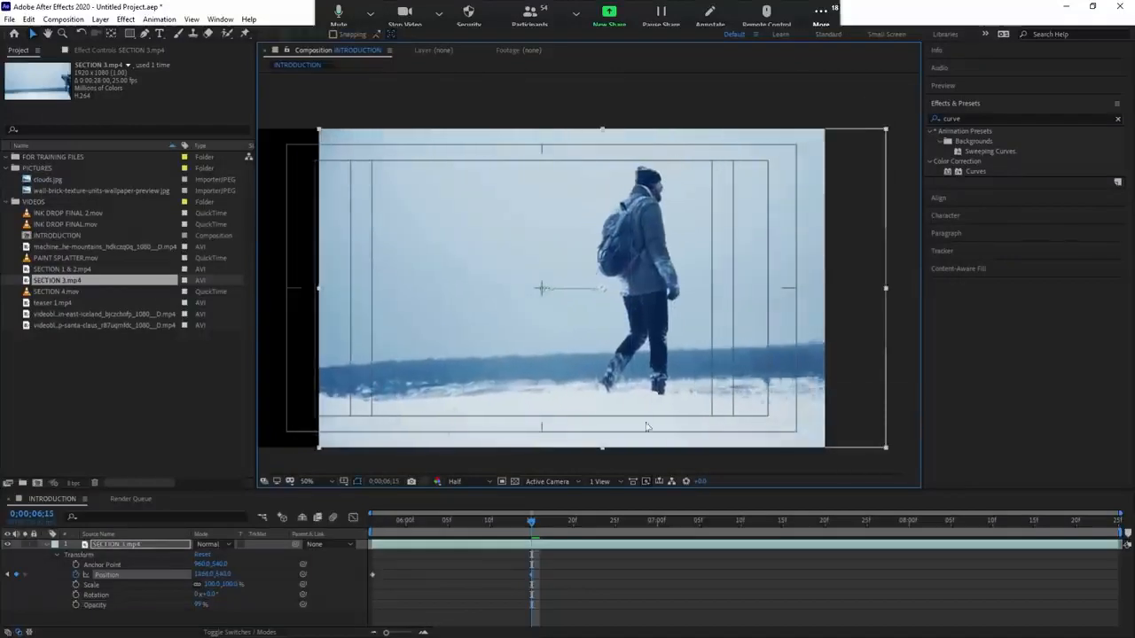
{"action": "key", "text": "ctrl+z"}
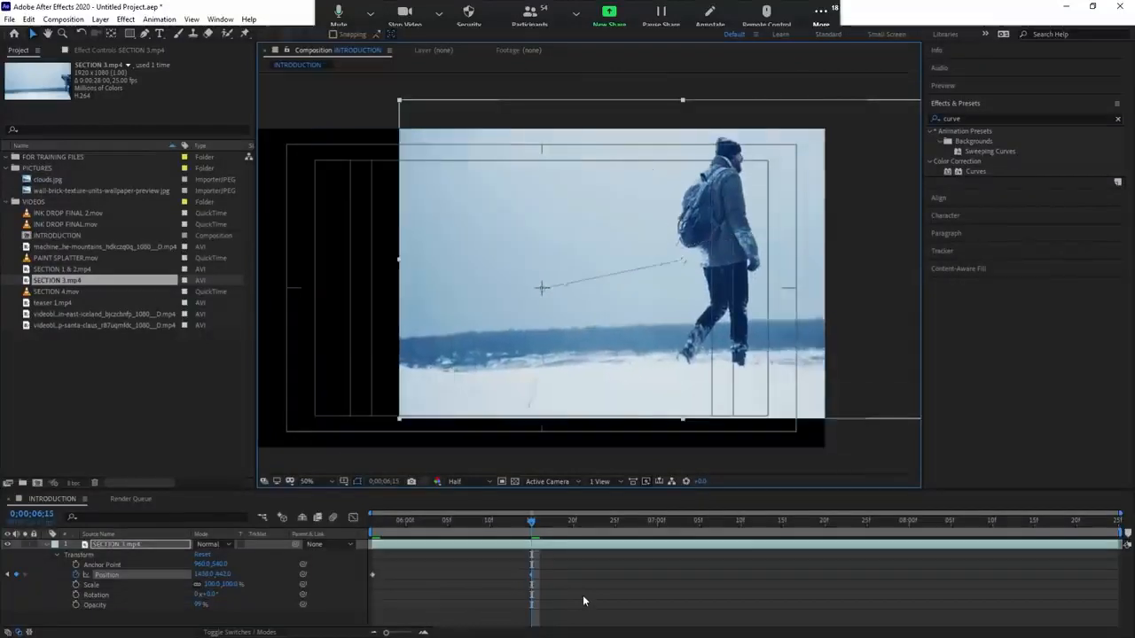
{"action": "key", "text": "ctrl+z"}
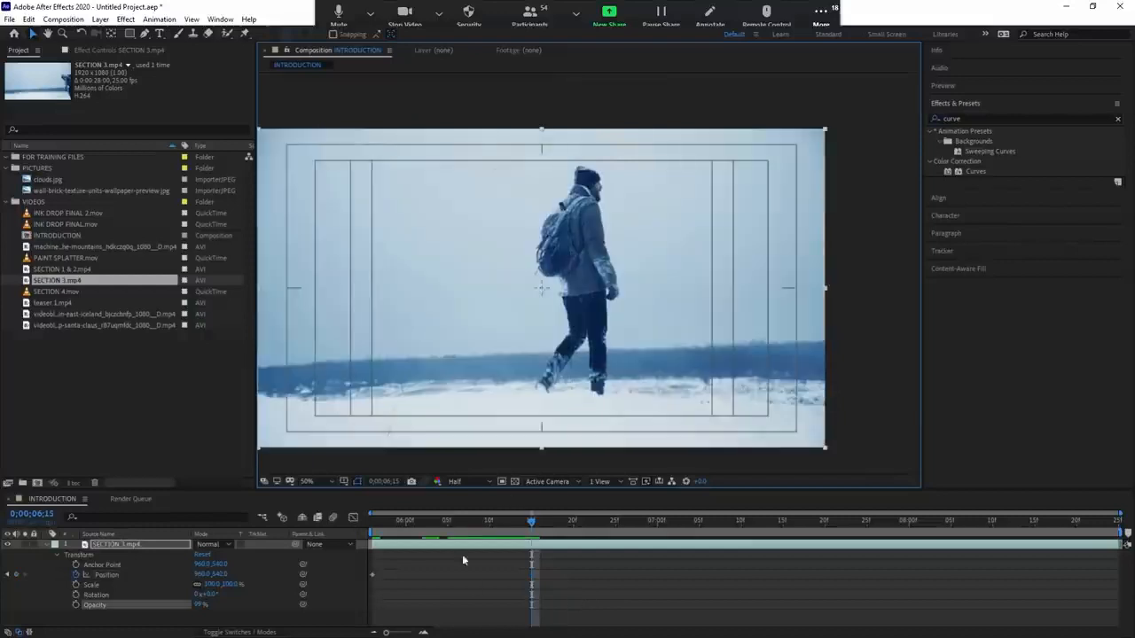
{"action": "left_click", "coordinate": [16, 574]}
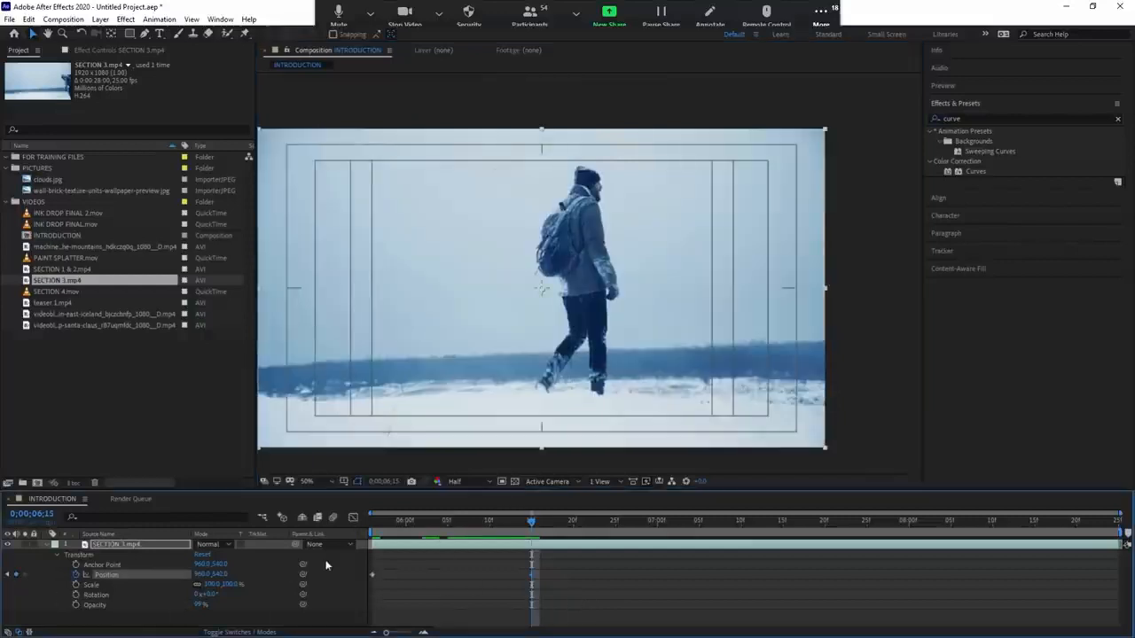
{"action": "left_click_drag", "start_coordinate": [396, 523], "coordinate": [325, 537]}
Try sliding the layer out toward the left side of the frame at 0;00;05;26 and undo the moves
{"action": "left_click", "coordinate": [578, 378]}
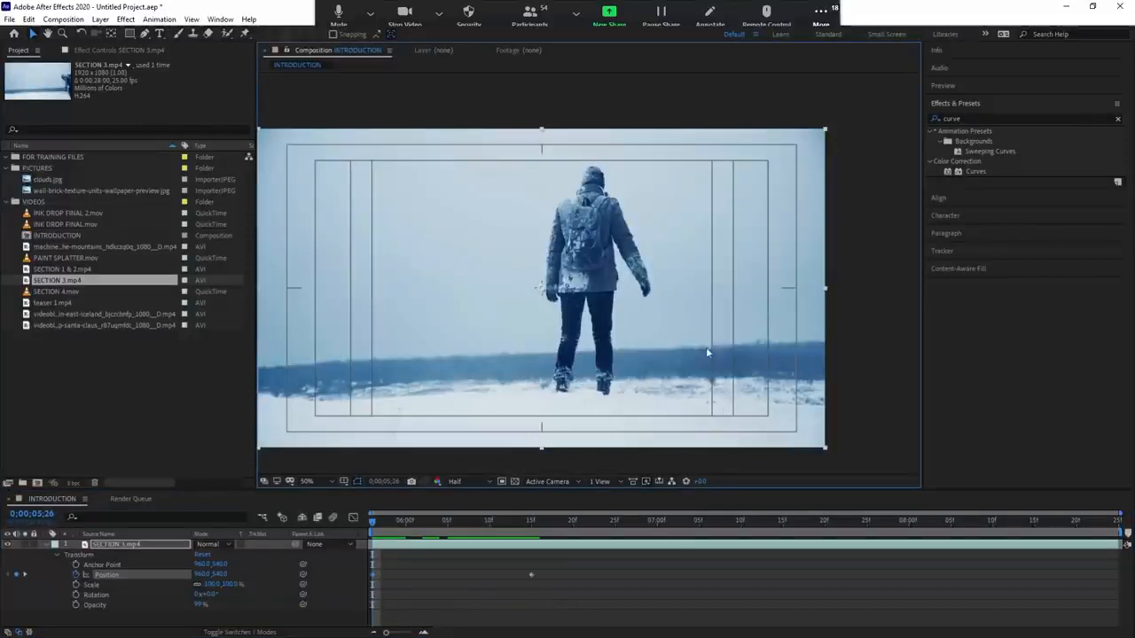
{"action": "mouse_move", "coordinate": [751, 370]}
{"action": "left_mouse_down"}
{"action": "mouse_move", "coordinate": [456, 367]}
{"action": "mouse_move", "coordinate": [594, 367]}
{"action": "mouse_move", "coordinate": [316, 386]}
{"action": "mouse_move", "coordinate": [712, 377]}
{"action": "mouse_move", "coordinate": [730, 323]}
{"action": "mouse_move", "coordinate": [740, 363]}
{"action": "left_mouse_up"}
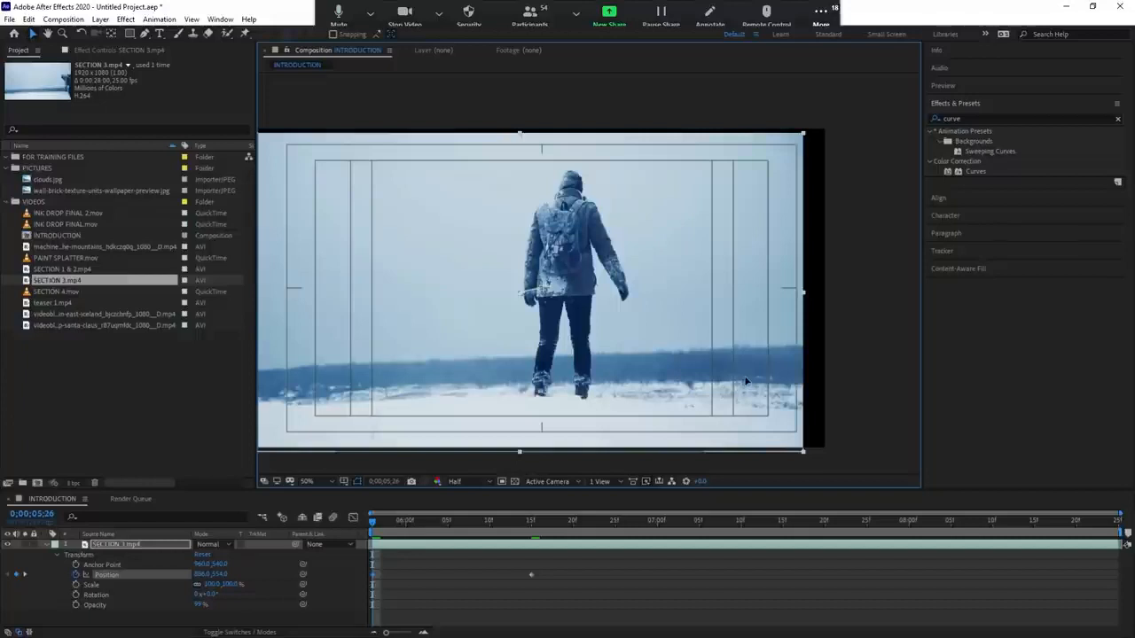
{"action": "left_click_drag", "start_coordinate": [746, 382], "coordinate": [749, 378]}
{"action": "key", "text": "ctrl+z"}
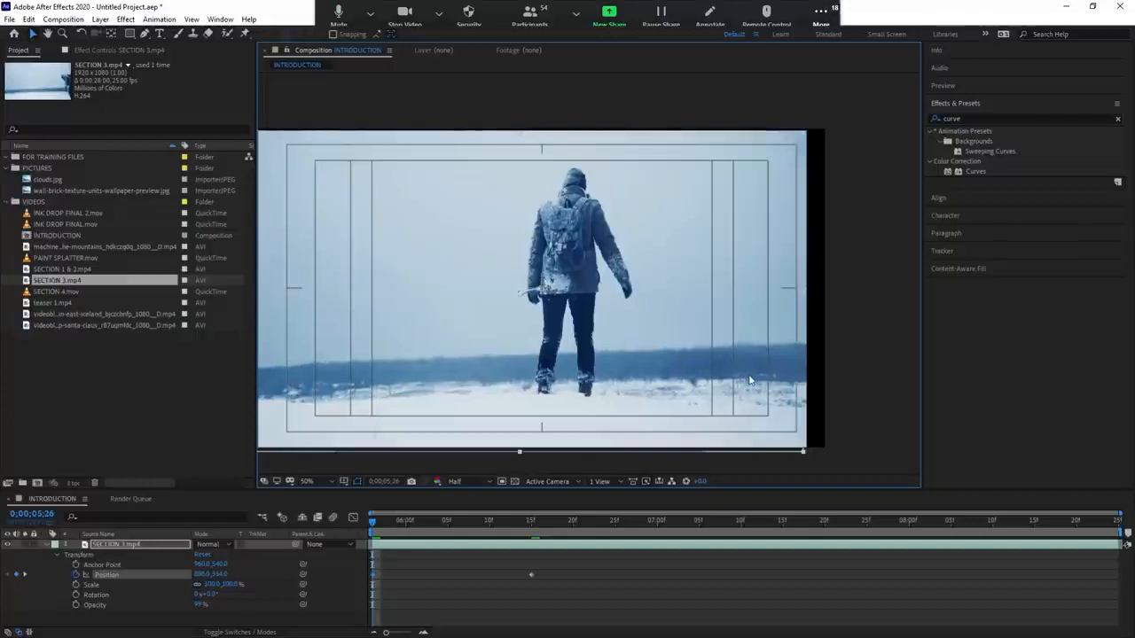
{"action": "key", "text": "ctrl+z"}
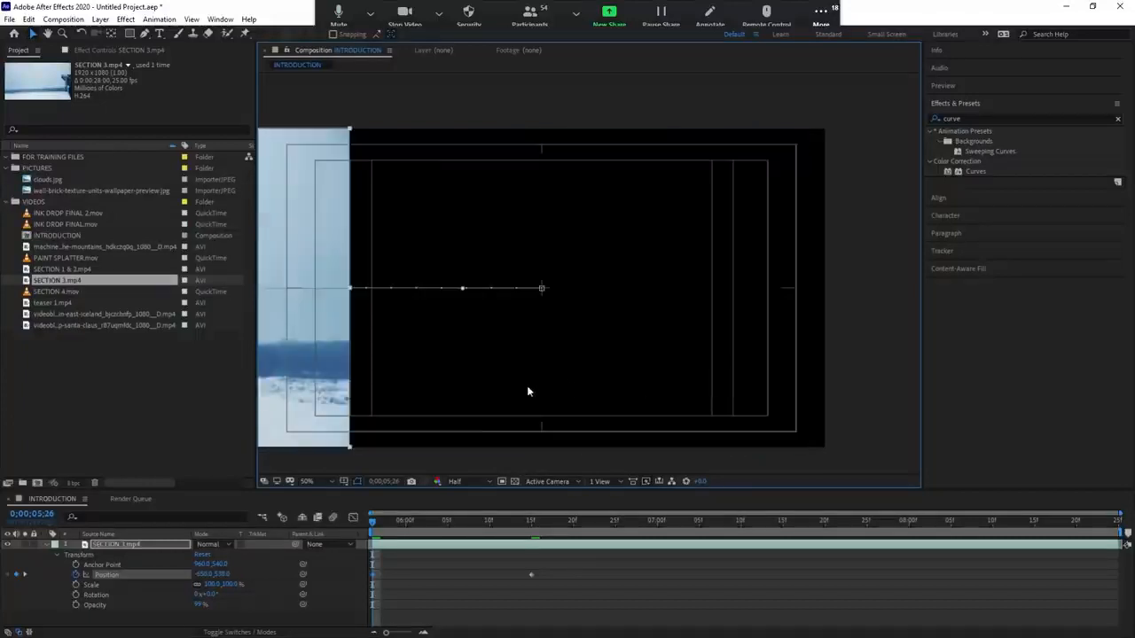
{"action": "key", "text": "ctrl+z"}
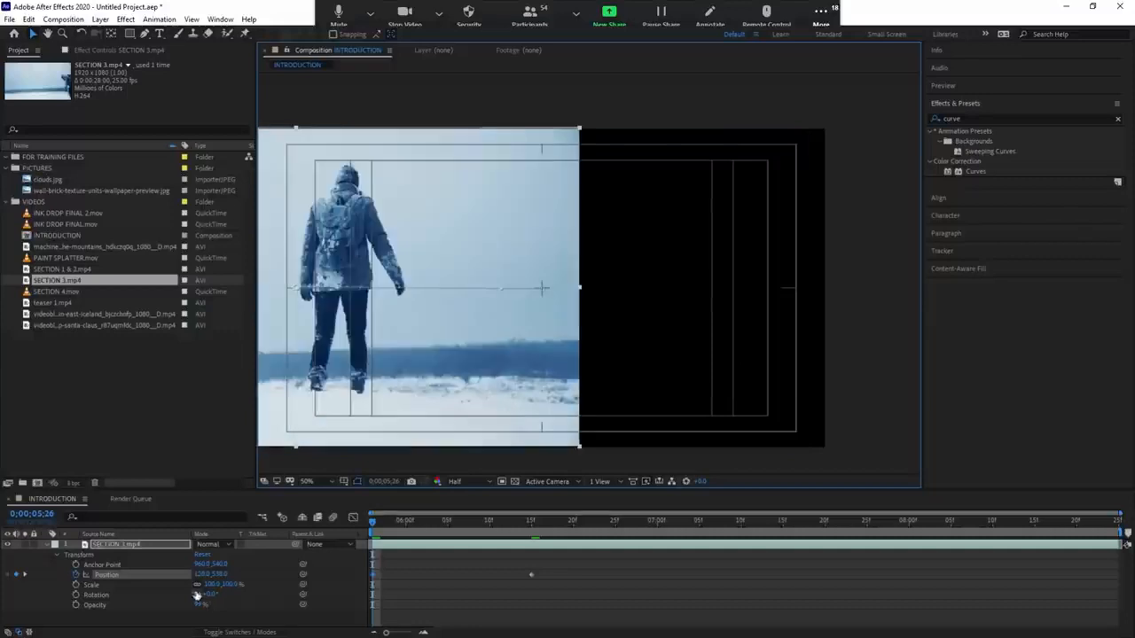
{"action": "left_click", "coordinate": [200, 574]}
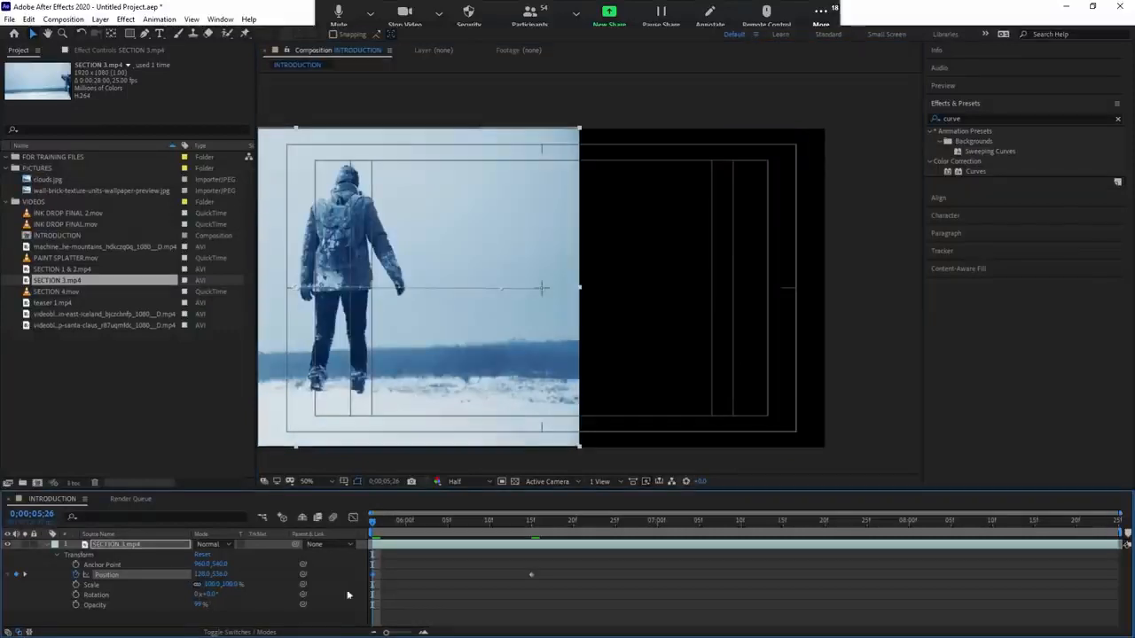
{"action": "left_click", "coordinate": [392, 580]}
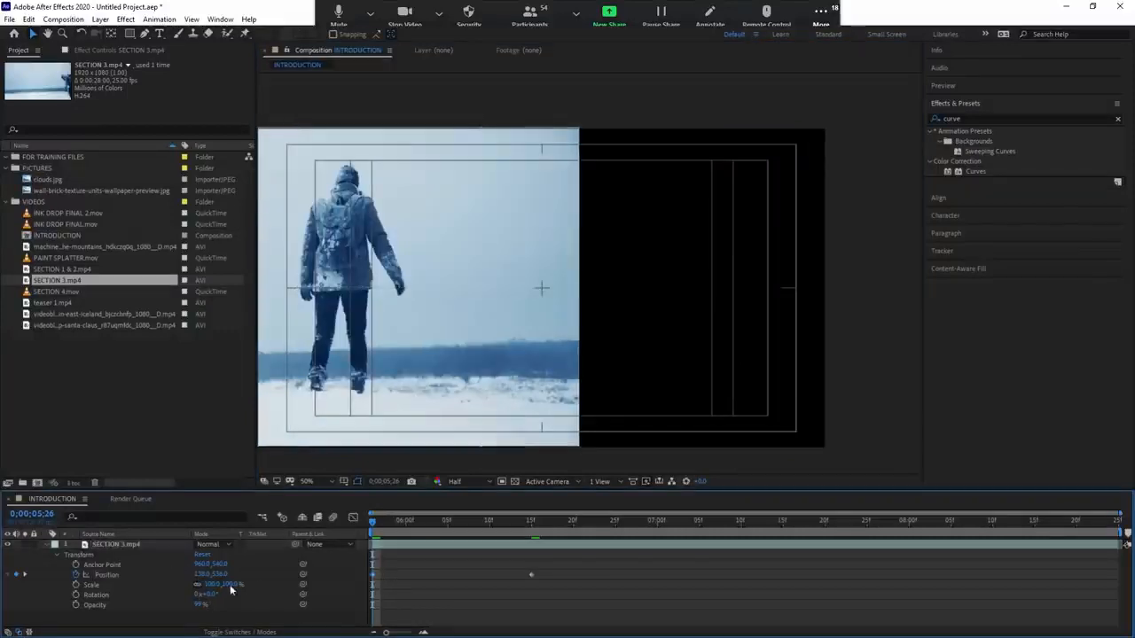
{"action": "left_click", "coordinate": [138, 575]}
{"action": "key", "text": "ctrl+z"}
{"action": "key", "text": "ctrl+z"}
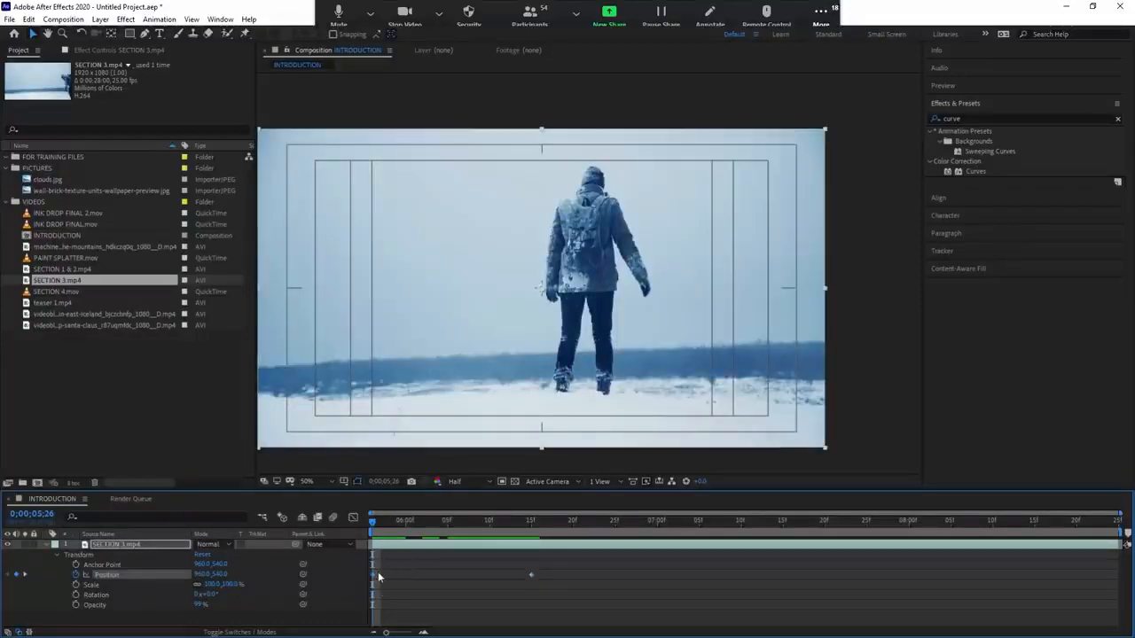
At 0;00;05;26, move the layer horizontally out past the frame's left edge, to a position of about -1010, 540
{"action": "left_click", "coordinate": [697, 392]}
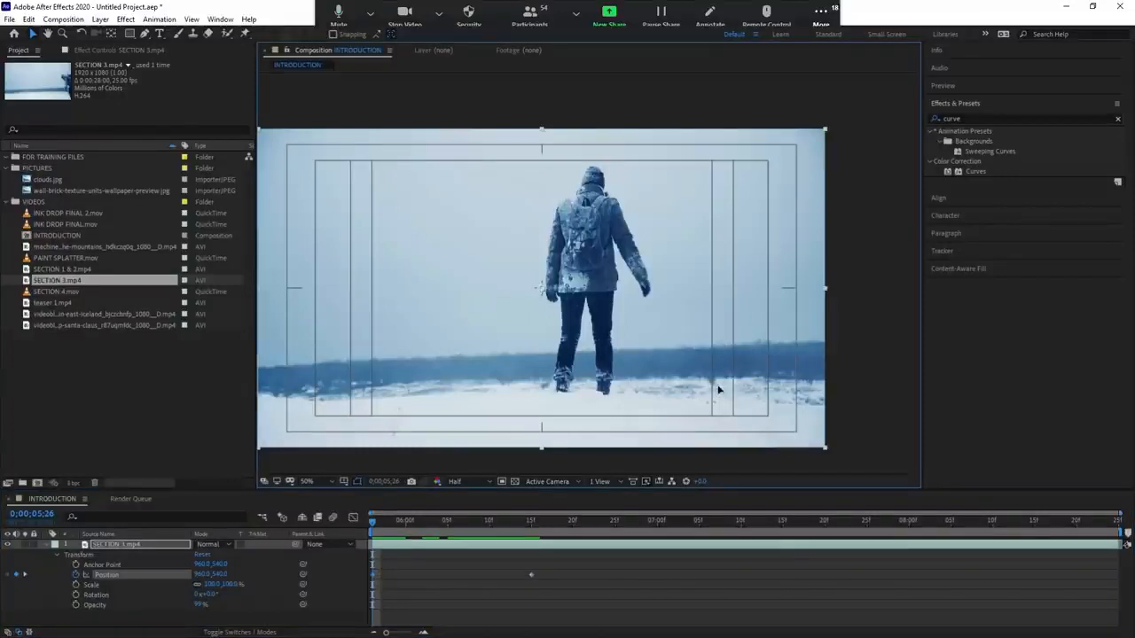
{"action": "left_click_drag", "start_coordinate": [719, 389], "coordinate": [537, 388]}
{"action": "left_click_drag", "start_coordinate": [663, 358], "coordinate": [374, 360]}
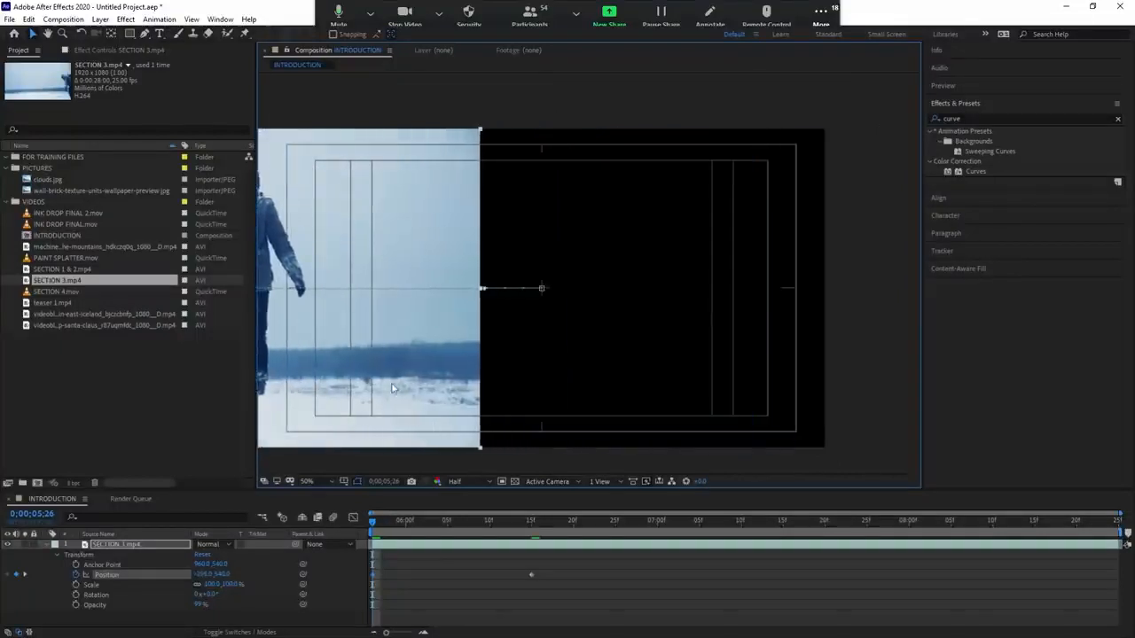
{"action": "scroll", "coordinate": [358, 394], "scroll_direction": "left", "scroll_amount": 1}
{"action": "left_click_drag", "start_coordinate": [430, 385], "coordinate": [266, 372]}
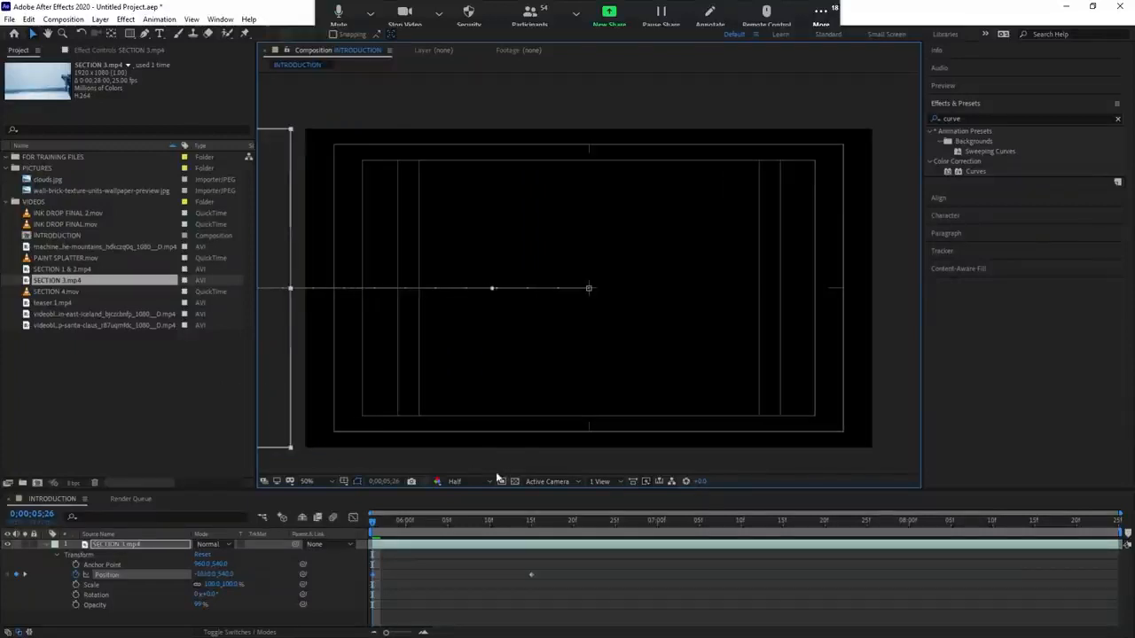
Play back the layer's slide-in animation from 0;00;05;26
{"action": "key", "text": "space"}
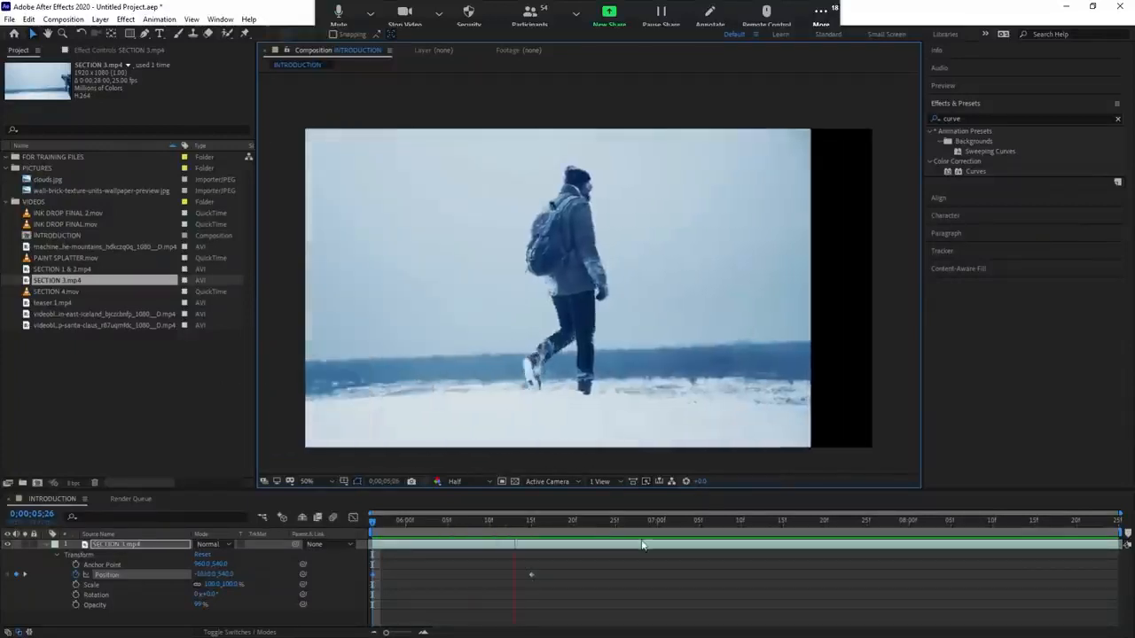
{"action": "key", "text": "space"}
{"action": "key", "text": "space"}
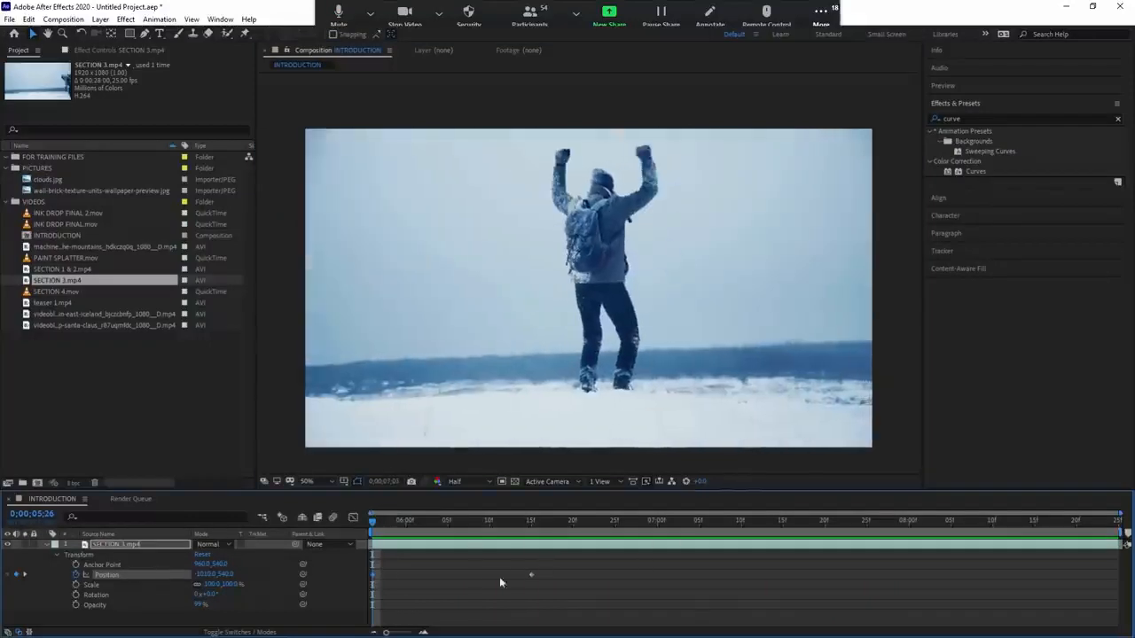
{"action": "key", "text": "space"}
Shift the first position keyframe to about 0;00;05;29, and play and scrub through the faster slide-in up to 0;00;06;06
{"action": "left_click_drag", "start_coordinate": [372, 575], "coordinate": [397, 574]}
{"action": "key", "text": "space"}
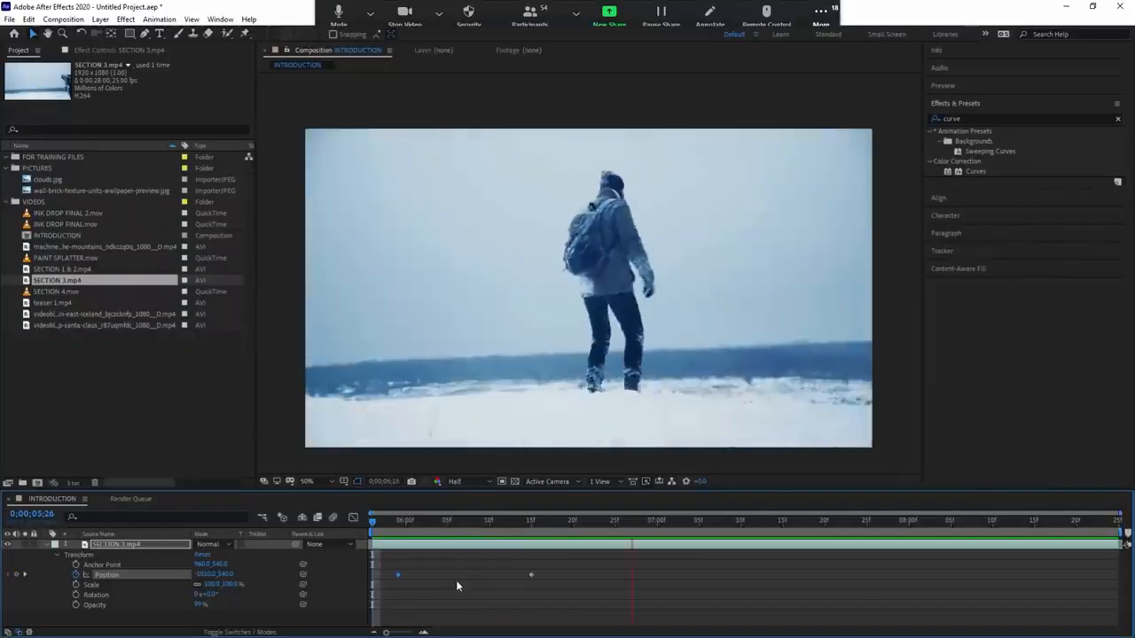
{"action": "left_click", "coordinate": [413, 525]}
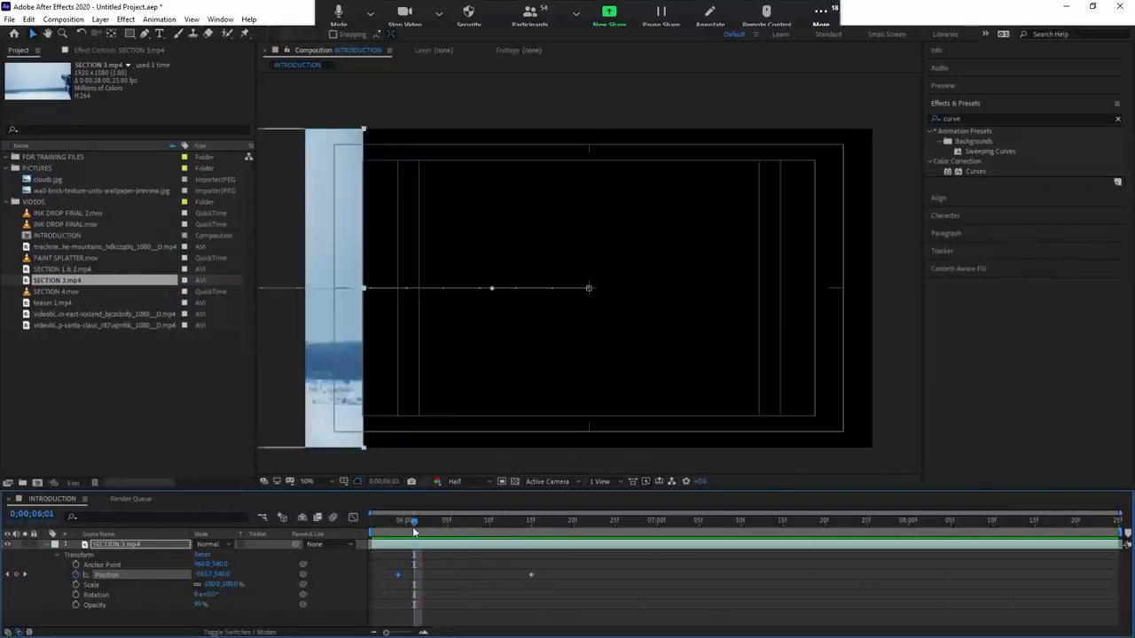
{"action": "left_click_drag", "start_coordinate": [423, 529], "coordinate": [458, 525]}
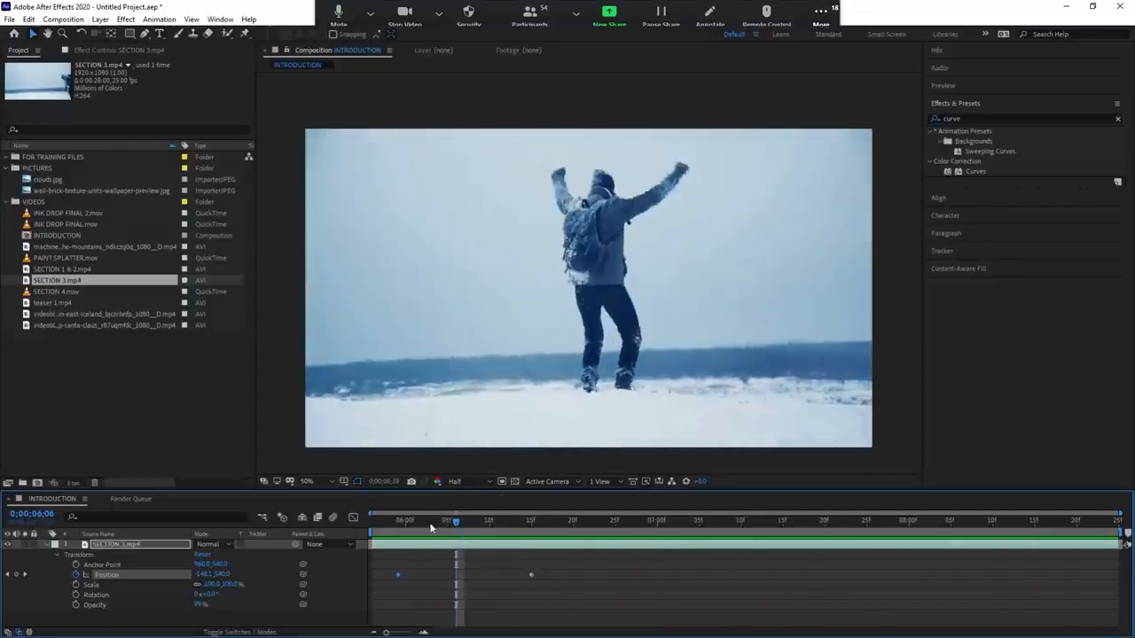
Apply Easy Ease In to the last position keyframe, move it to 0;00;06;13, and play the slide-in
{"action": "left_click", "coordinate": [414, 523]}
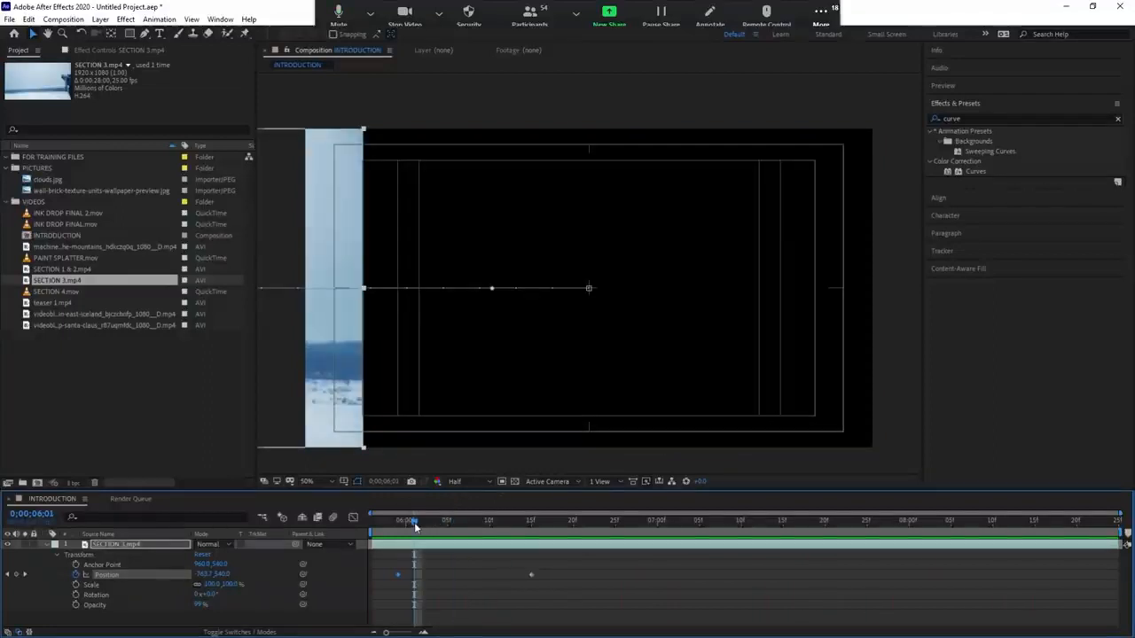
{"action": "left_click_drag", "start_coordinate": [414, 525], "coordinate": [514, 549]}
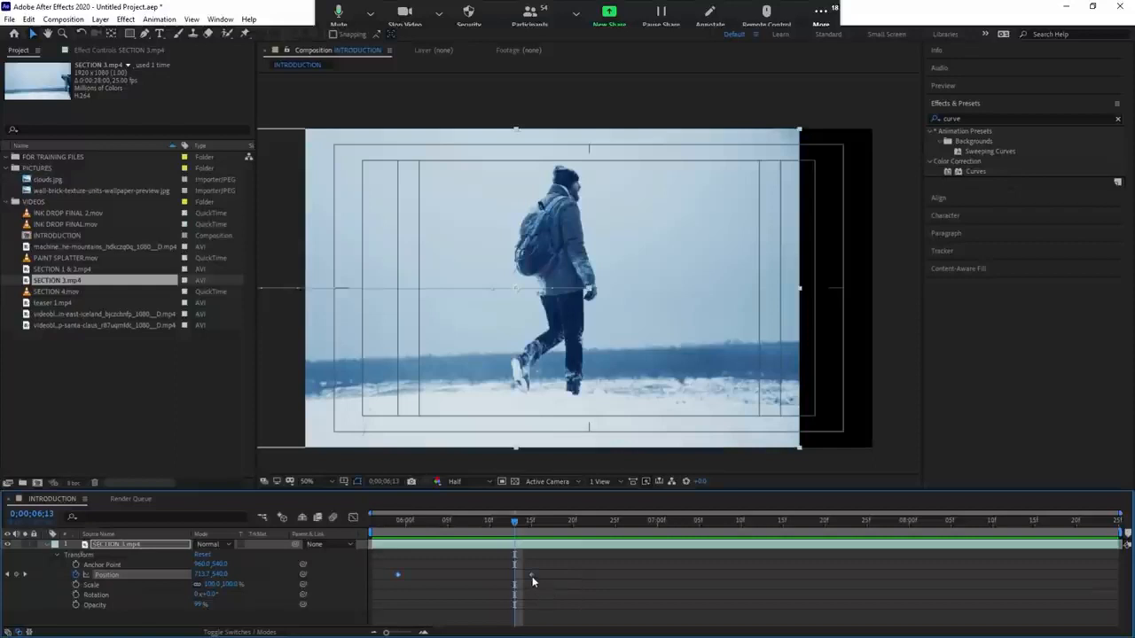
{"action": "left_click", "coordinate": [532, 576]}
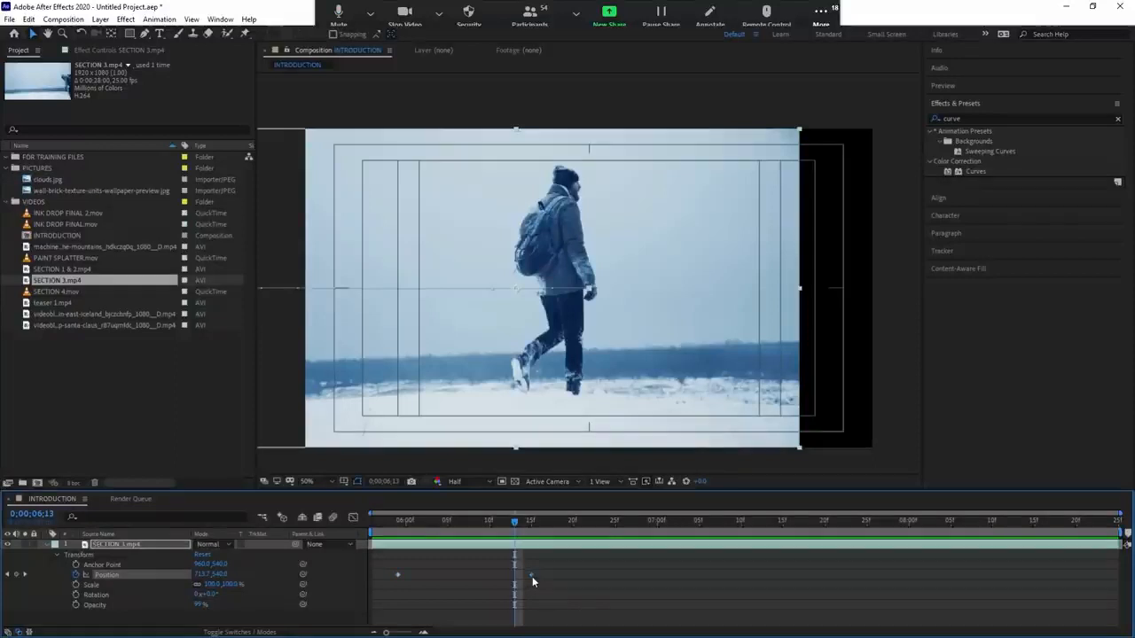
{"action": "key", "text": "shift+F9"}
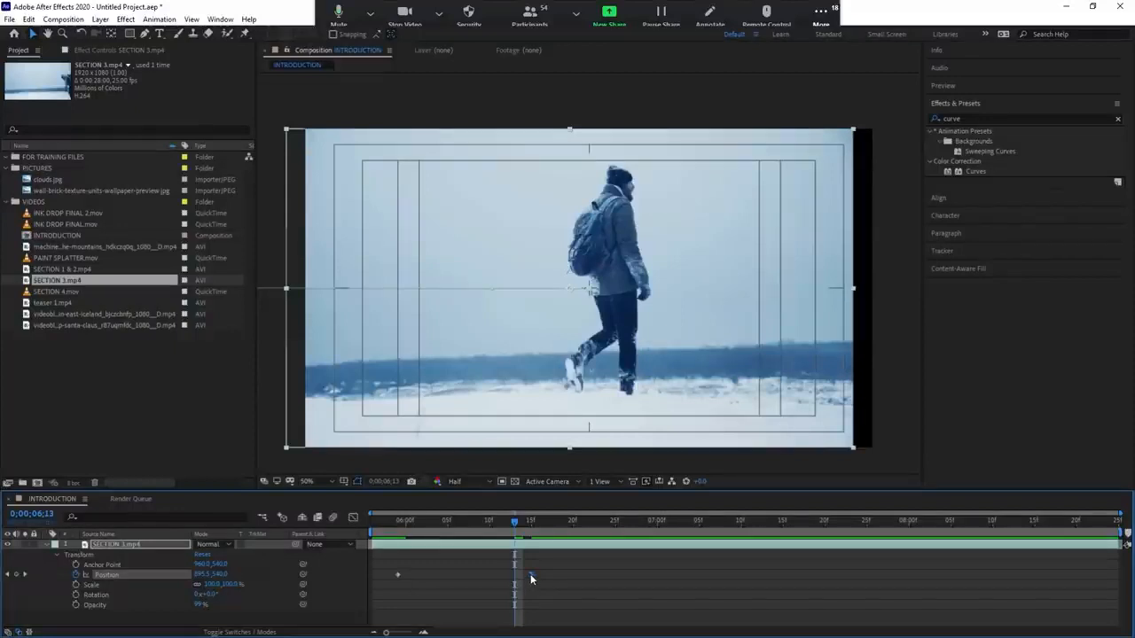
{"action": "left_click_drag", "start_coordinate": [529, 574], "coordinate": [514, 582]}
{"action": "key", "text": "space"}
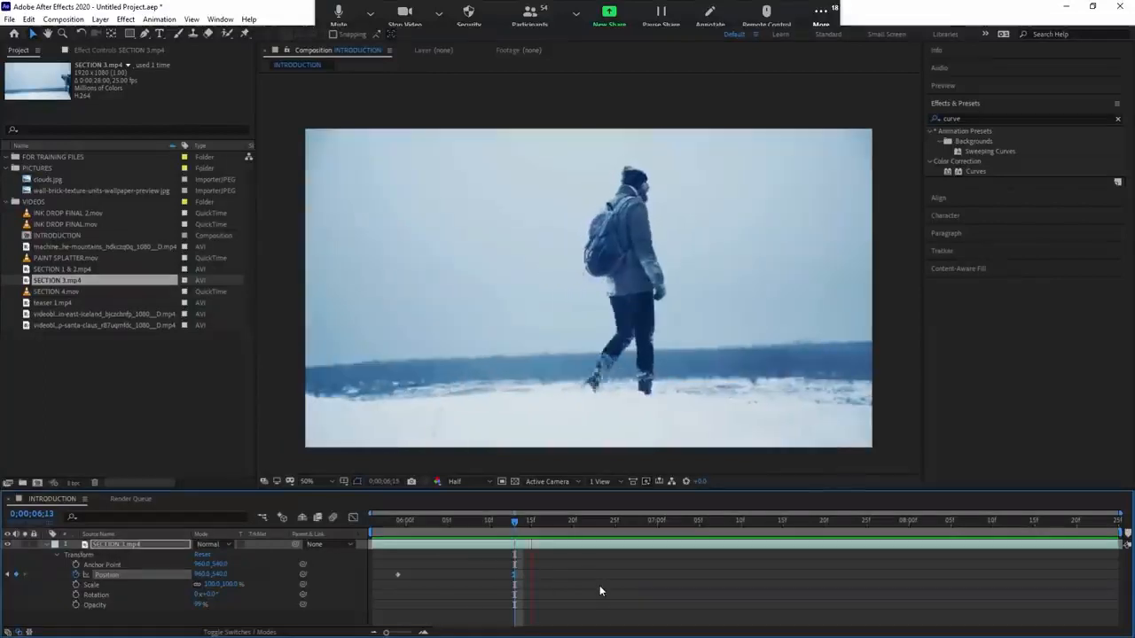
End the work area at 0;00;06;23, then play and scrub through the eased slide-in
{"action": "left_click_drag", "start_coordinate": [557, 526], "coordinate": [598, 526]}
{"action": "key", "text": "n"}
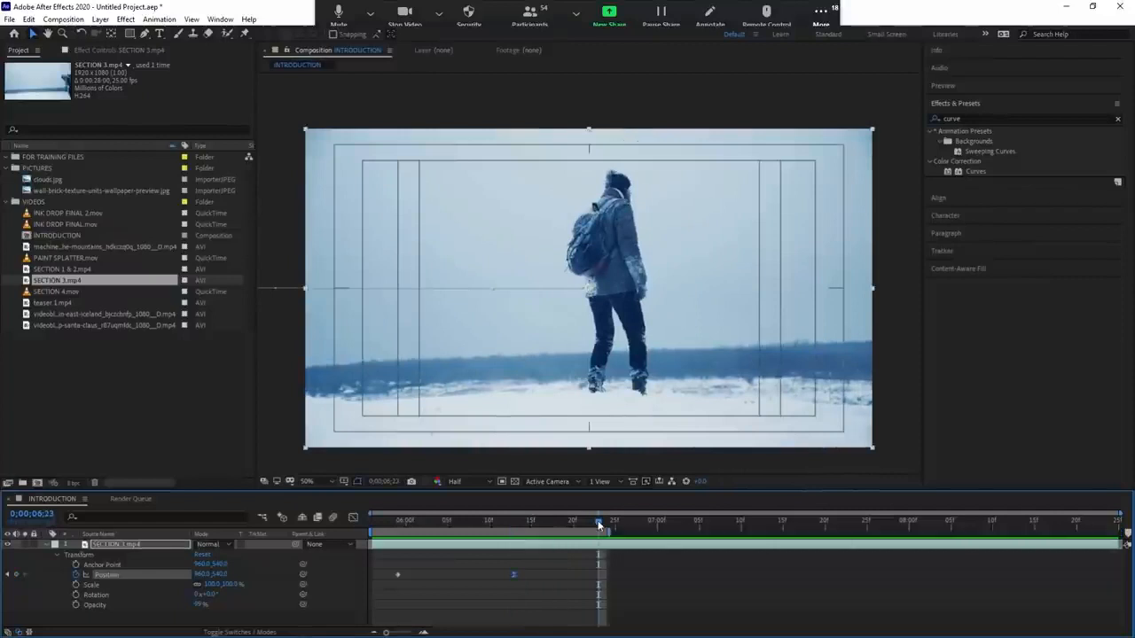
{"action": "key", "text": "space"}
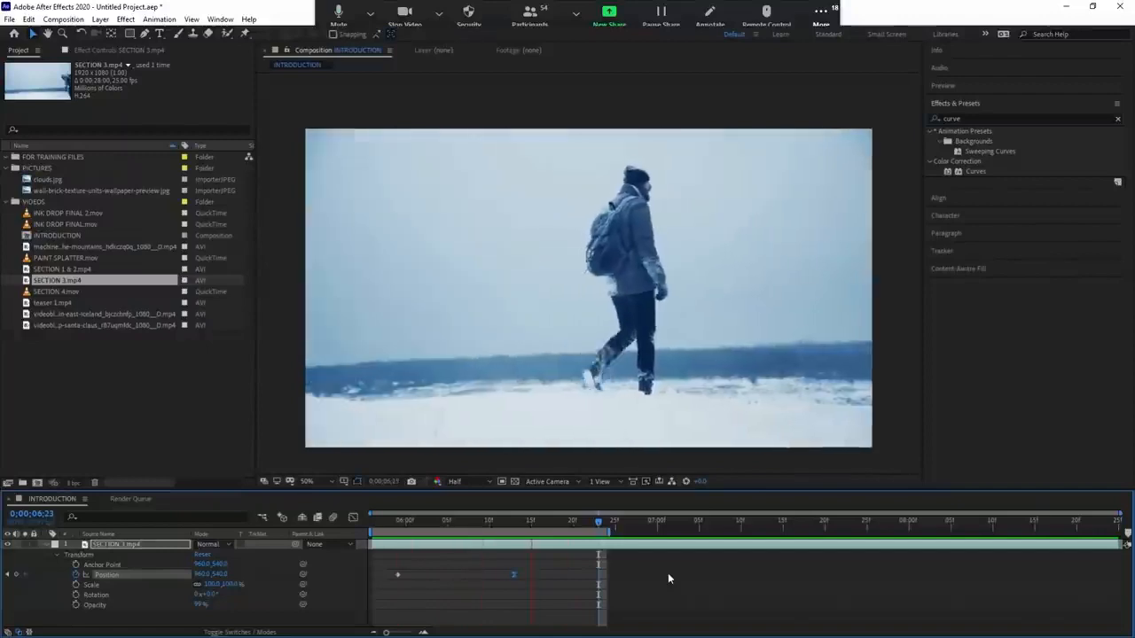
{"action": "left_click", "coordinate": [515, 520]}
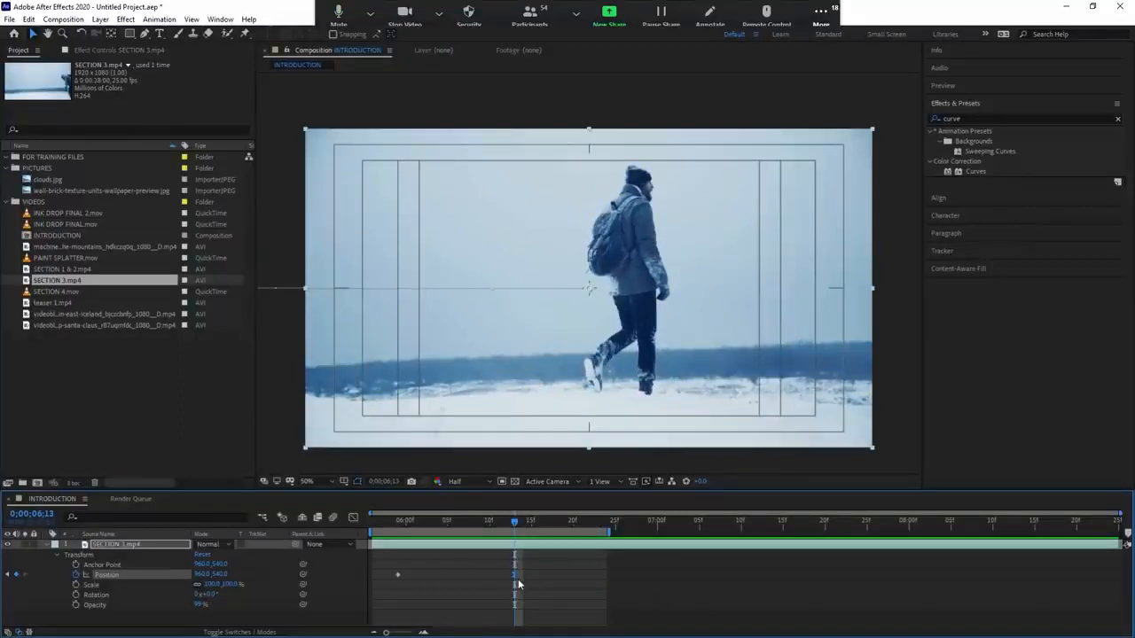
{"action": "left_click", "coordinate": [467, 523]}
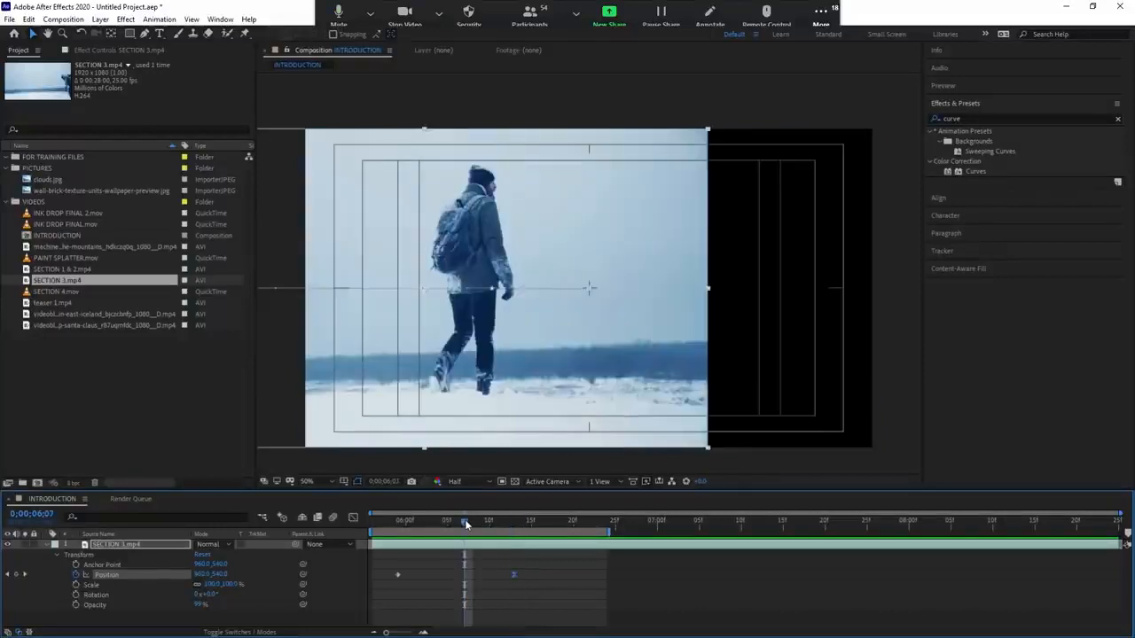
Move the first position keyframe to 0;00;05;27 and the last to about 0;00;06;21, and play the slower slide-in
{"action": "left_click_drag", "start_coordinate": [426, 531], "coordinate": [381, 530]}
{"action": "left_click_drag", "start_coordinate": [398, 576], "coordinate": [383, 578]}
{"action": "left_click_drag", "start_coordinate": [512, 576], "coordinate": [582, 580]}
{"action": "key", "text": "space"}
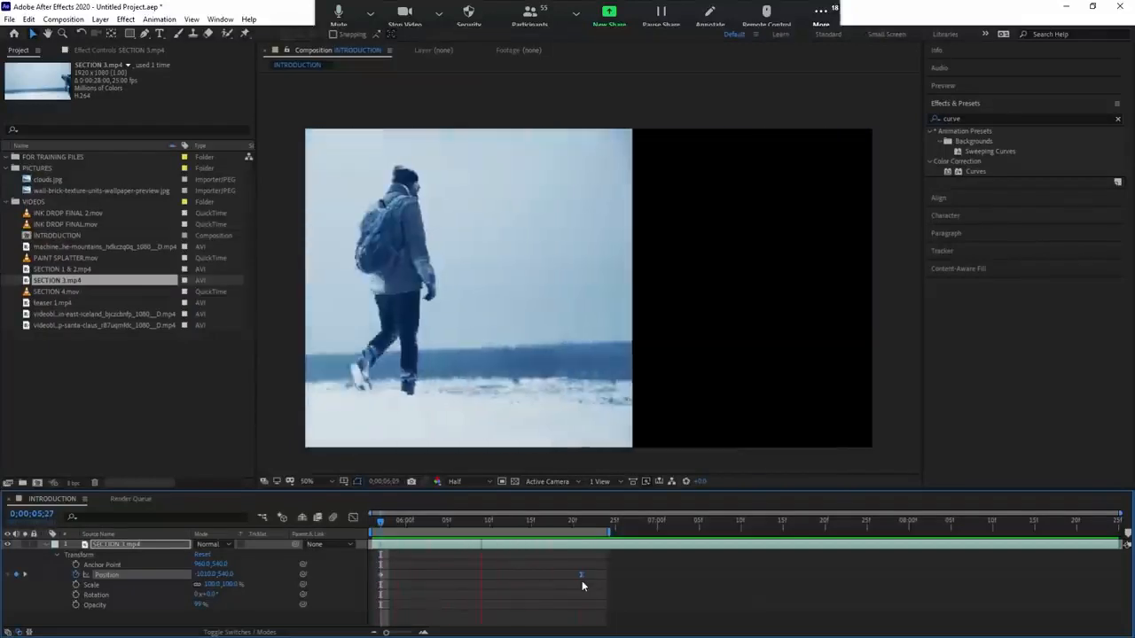
{"action": "key", "text": "space"}
Try a faster slide-in with the last position keyframe at about 0;00;06;06, playing it and checking the frame at 0;00;06;01
{"action": "left_click_drag", "start_coordinate": [580, 573], "coordinate": [454, 578]}
{"action": "key", "text": "space"}
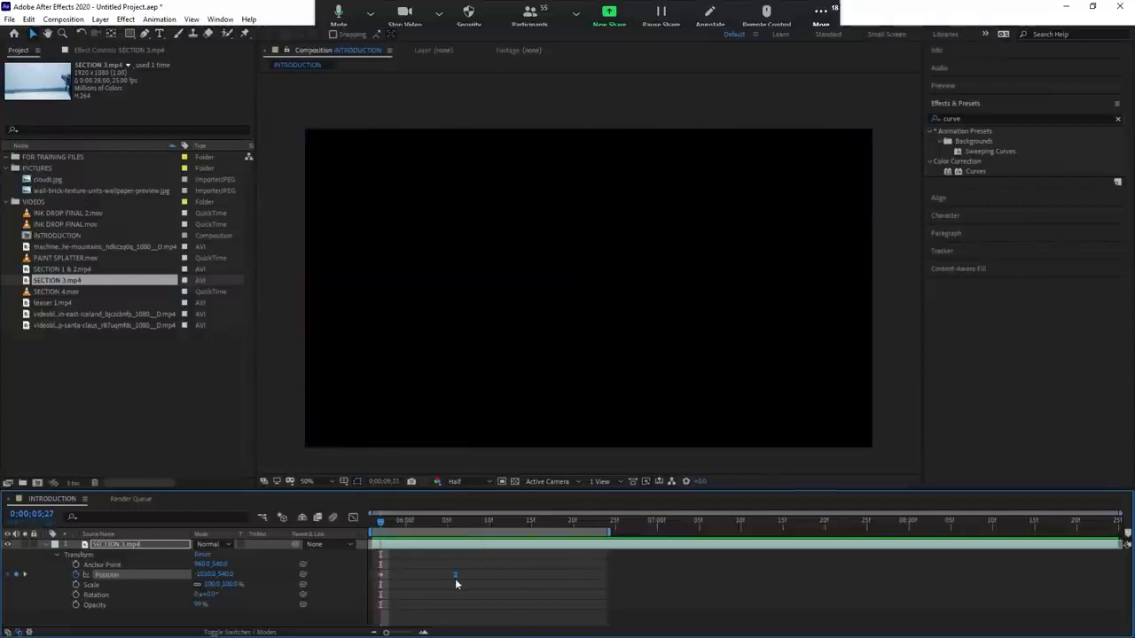
{"action": "key", "text": "space"}
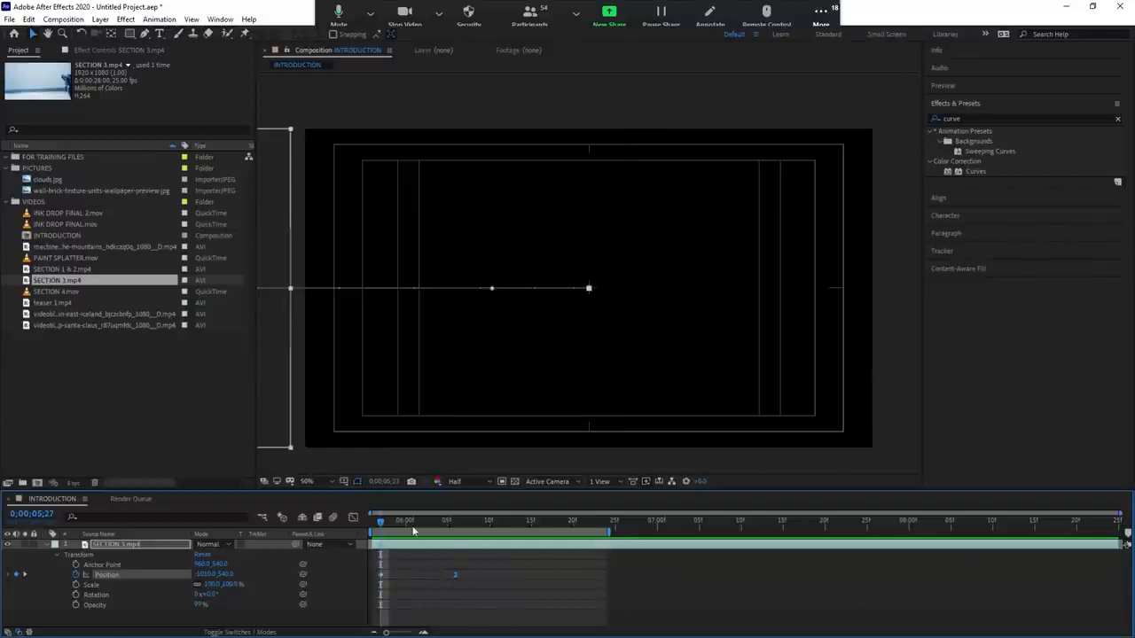
{"action": "left_click", "coordinate": [413, 528]}
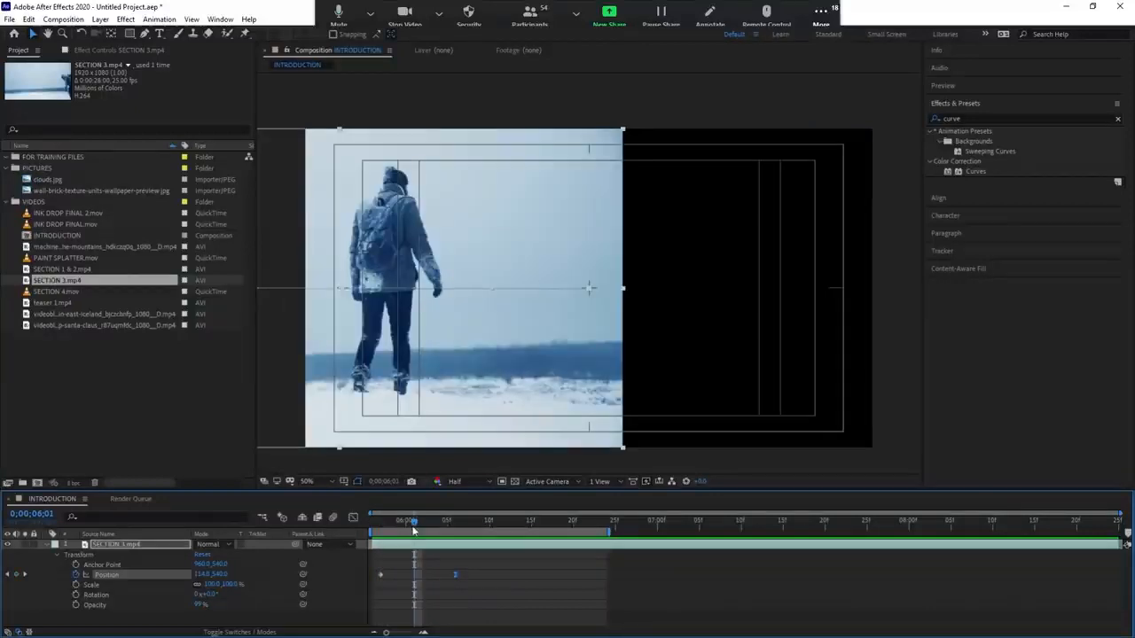
Move the last position keyframe to 0;00;06;13 and scrub through the slide-in to 0;00;06;04
{"action": "left_click_drag", "start_coordinate": [453, 575], "coordinate": [514, 575]}
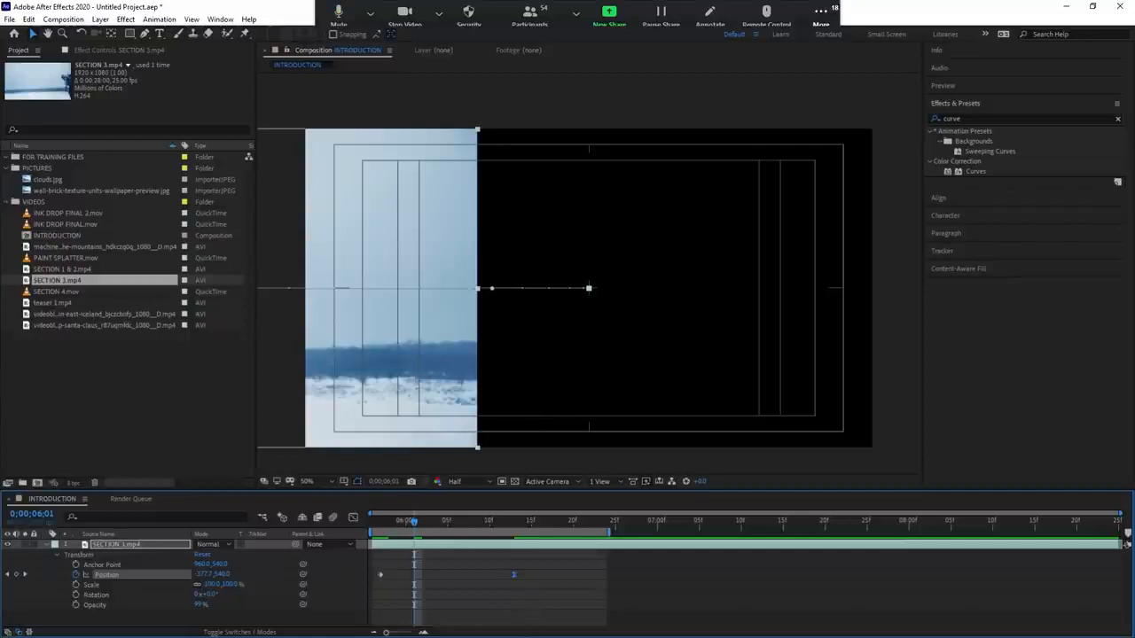
{"action": "left_click", "coordinate": [447, 527]}
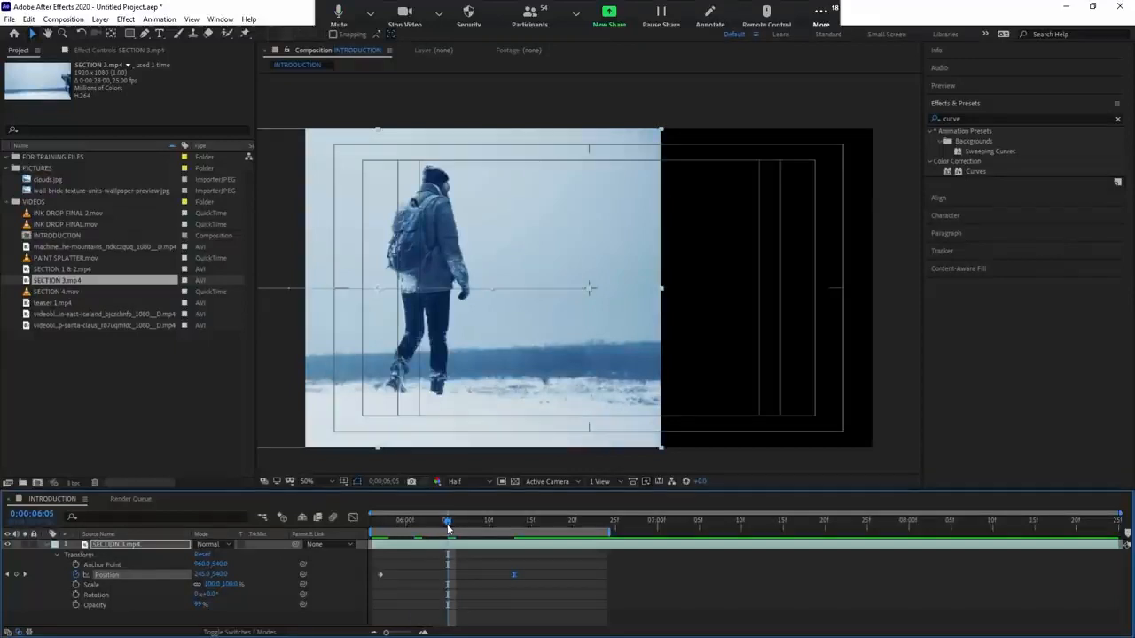
{"action": "left_click_drag", "start_coordinate": [401, 528], "coordinate": [440, 525]}
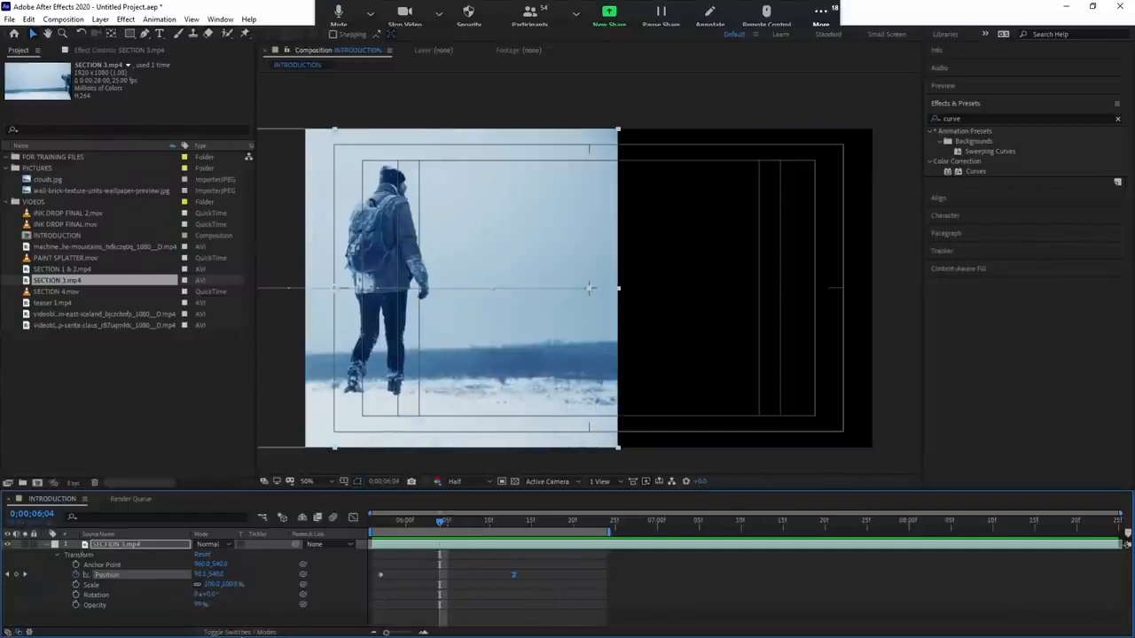
Enable motion blur for the SECTION 3 layer and the composition, compare the frame with and without it, and play the slide-in
{"action": "left_click", "coordinate": [248, 632]}
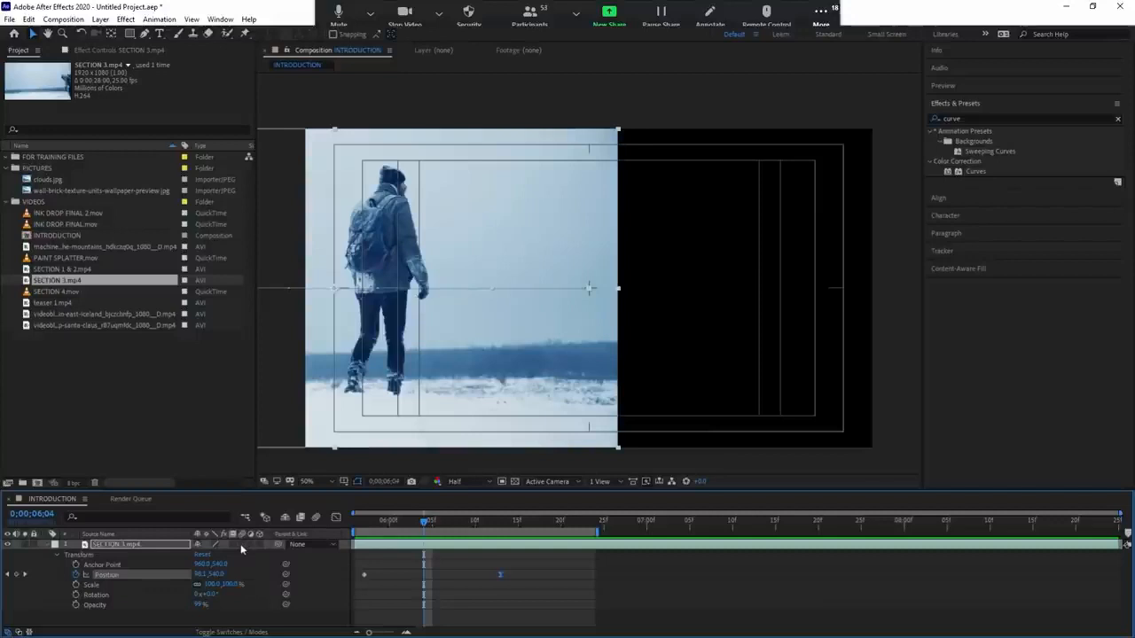
{"action": "left_click", "coordinate": [158, 543]}
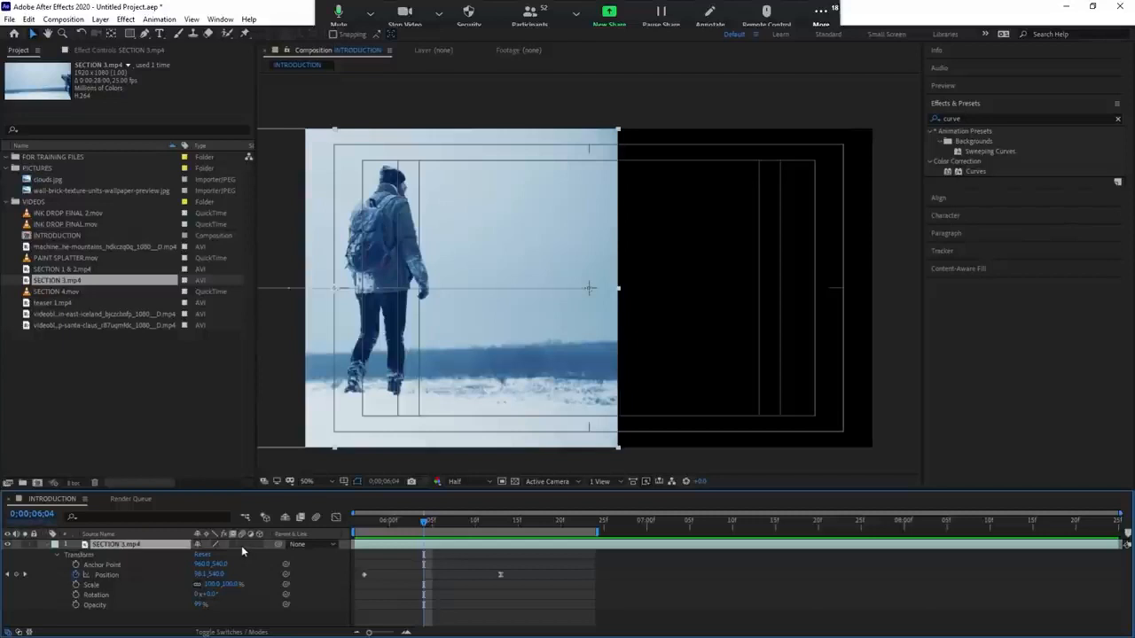
{"action": "left_click", "coordinate": [241, 545]}
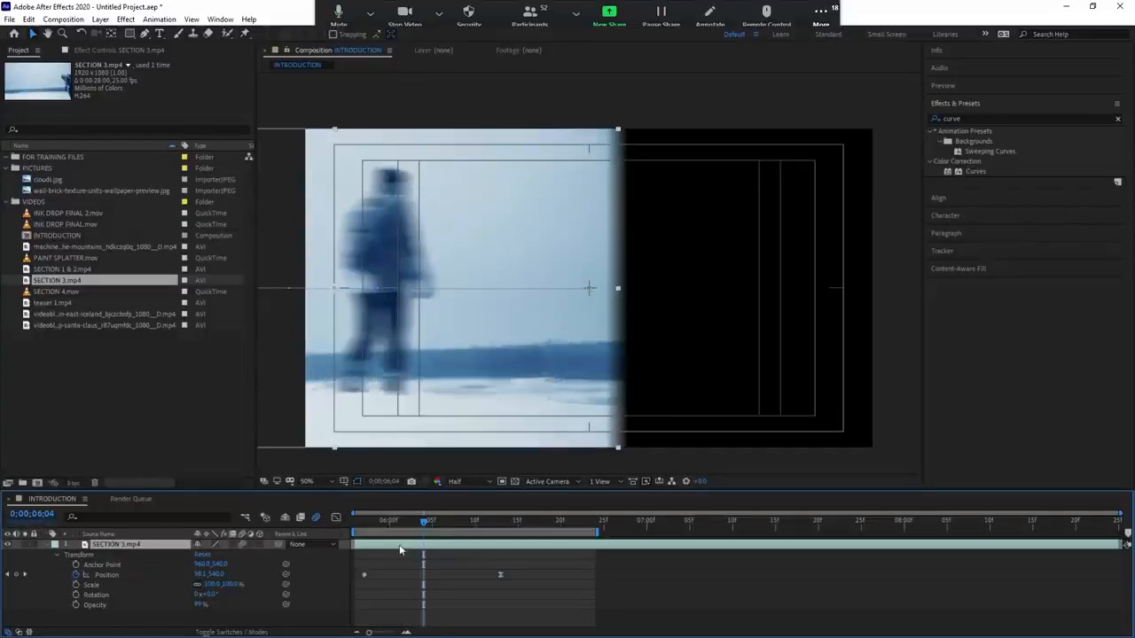
{"action": "left_click", "coordinate": [317, 518]}
{"action": "left_click", "coordinate": [316, 519]}
{"action": "left_click", "coordinate": [316, 519]}
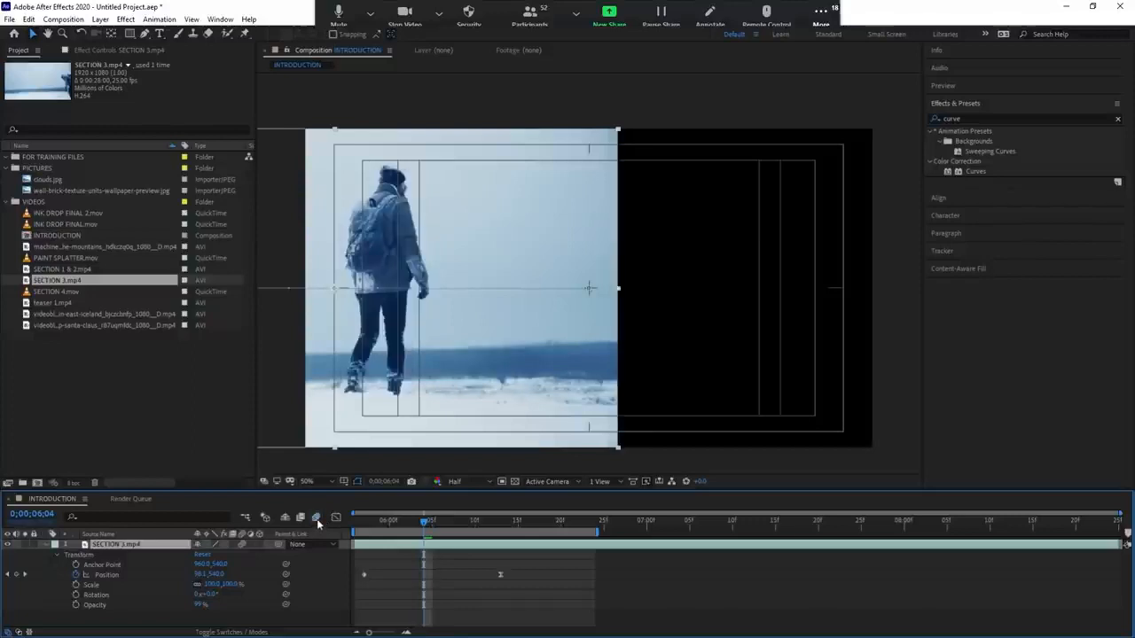
{"action": "left_click", "coordinate": [316, 518]}
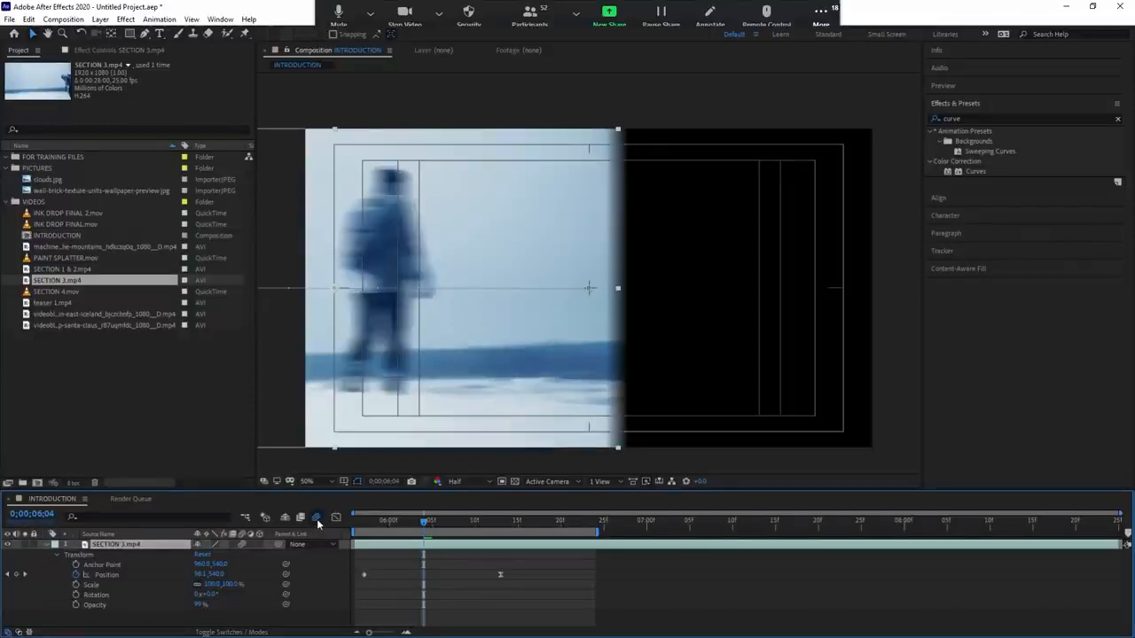
{"action": "key", "text": "space"}
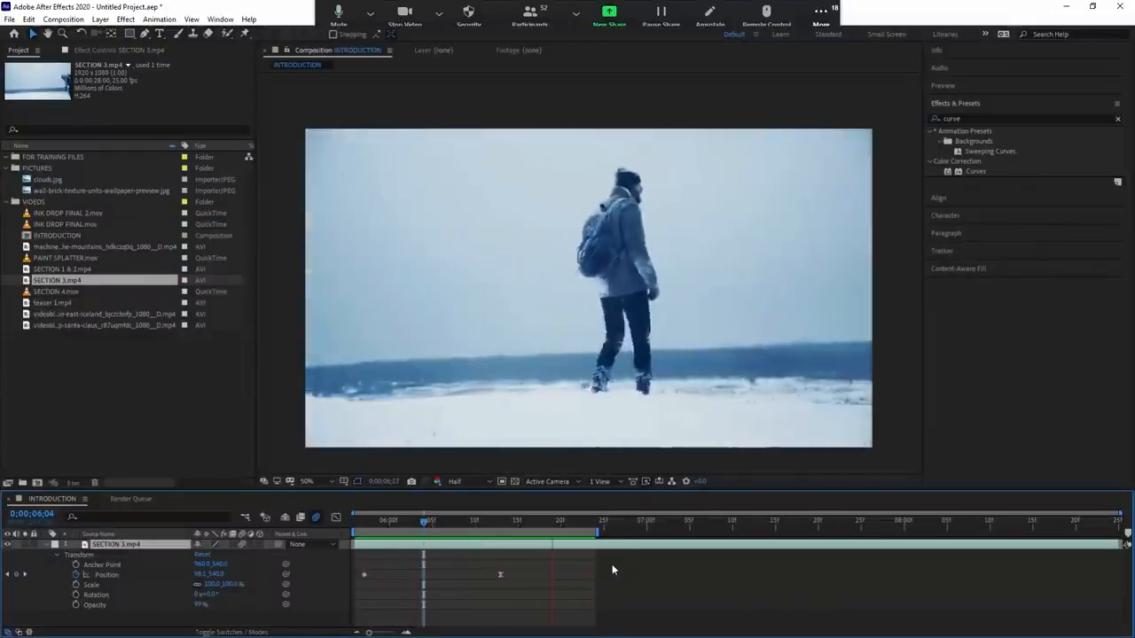
{"action": "left_click", "coordinate": [524, 518]}
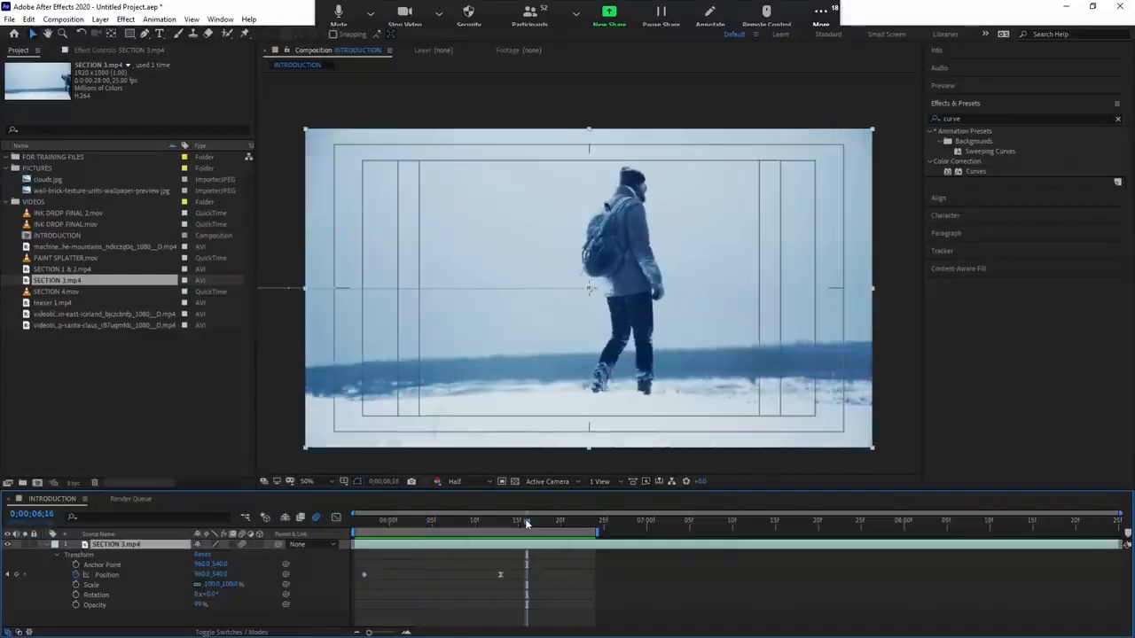
At 0;00;05;27, keyframe the layer's rotation at -175° and shift the layer fully out of frame to about -1060, 510
{"action": "left_click_drag", "start_coordinate": [422, 526], "coordinate": [364, 539]}
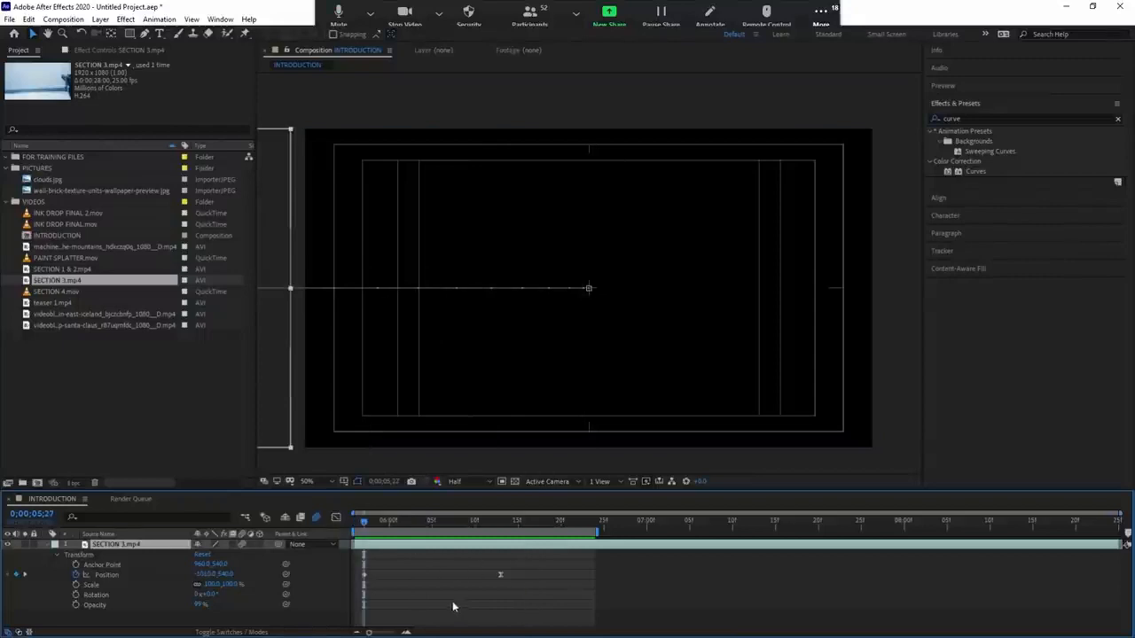
{"action": "left_click", "coordinate": [75, 595]}
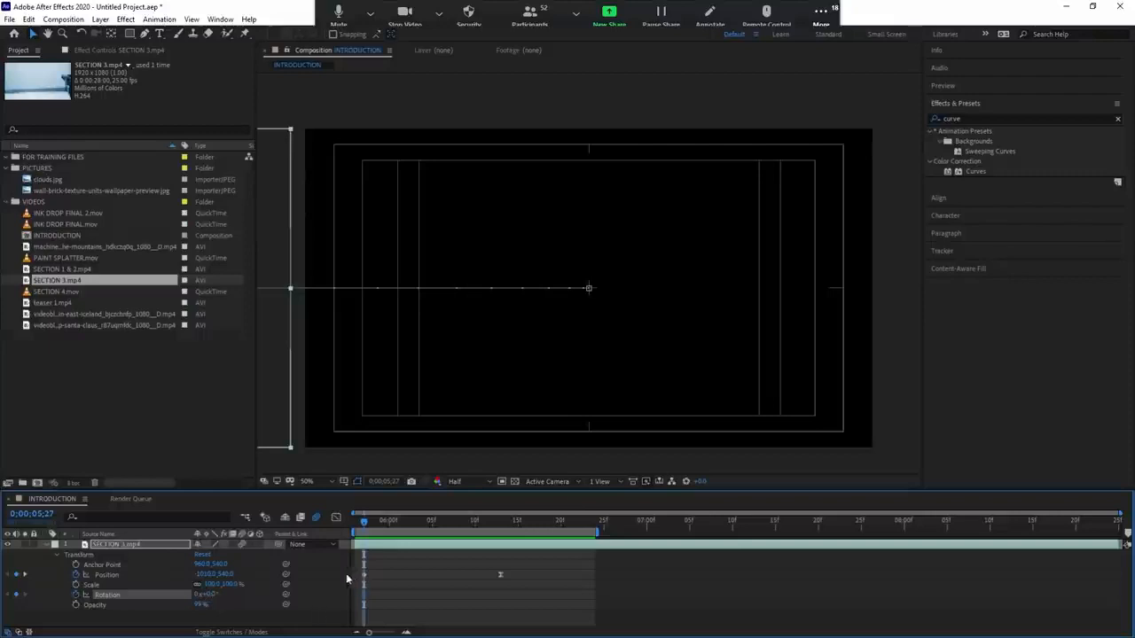
{"action": "left_click_drag", "start_coordinate": [205, 602], "coordinate": [113, 597]}
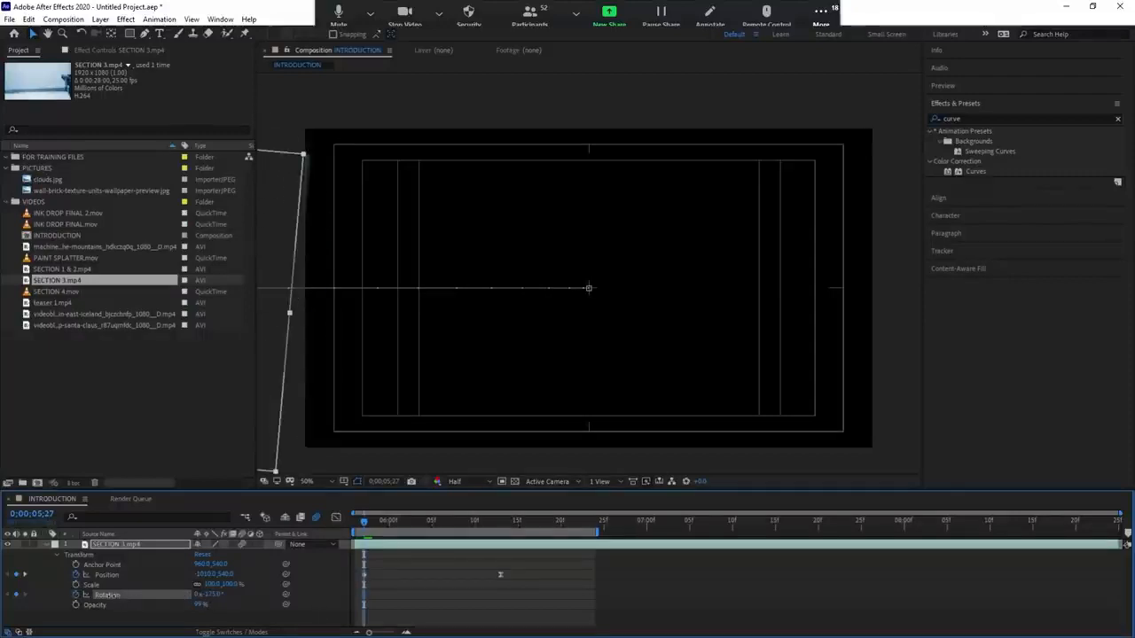
{"action": "left_click_drag", "start_coordinate": [274, 353], "coordinate": [259, 344]}
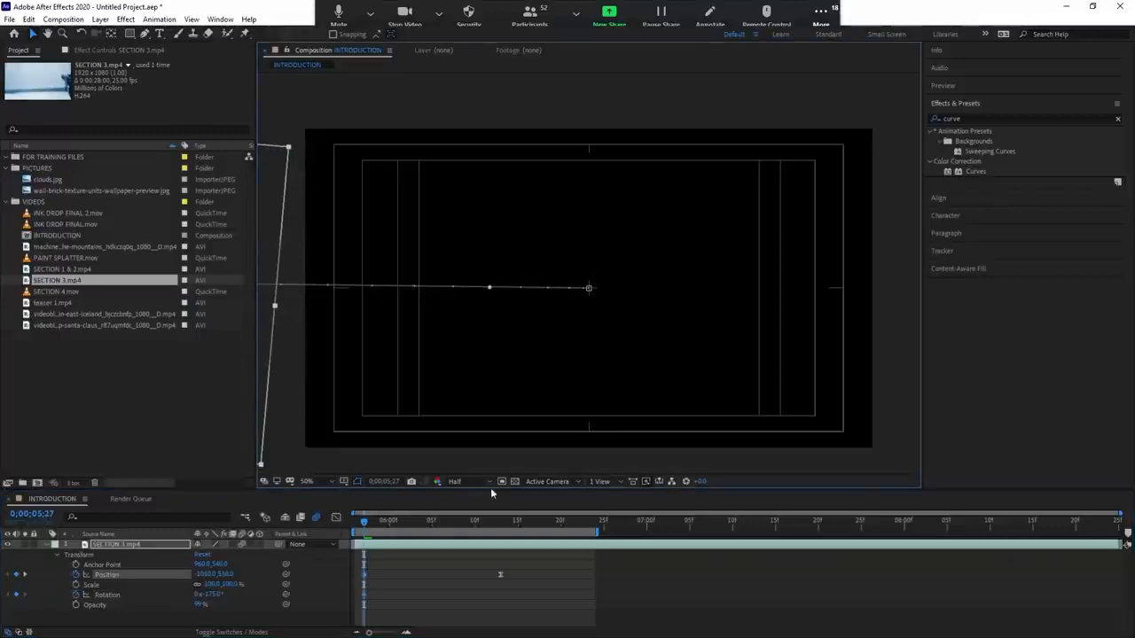
At 0;00;06;13, set the layer's rotation to 0°, ease that keyframe, and play back the spinning slide-in
{"action": "left_click_drag", "start_coordinate": [493, 522], "coordinate": [501, 532]}
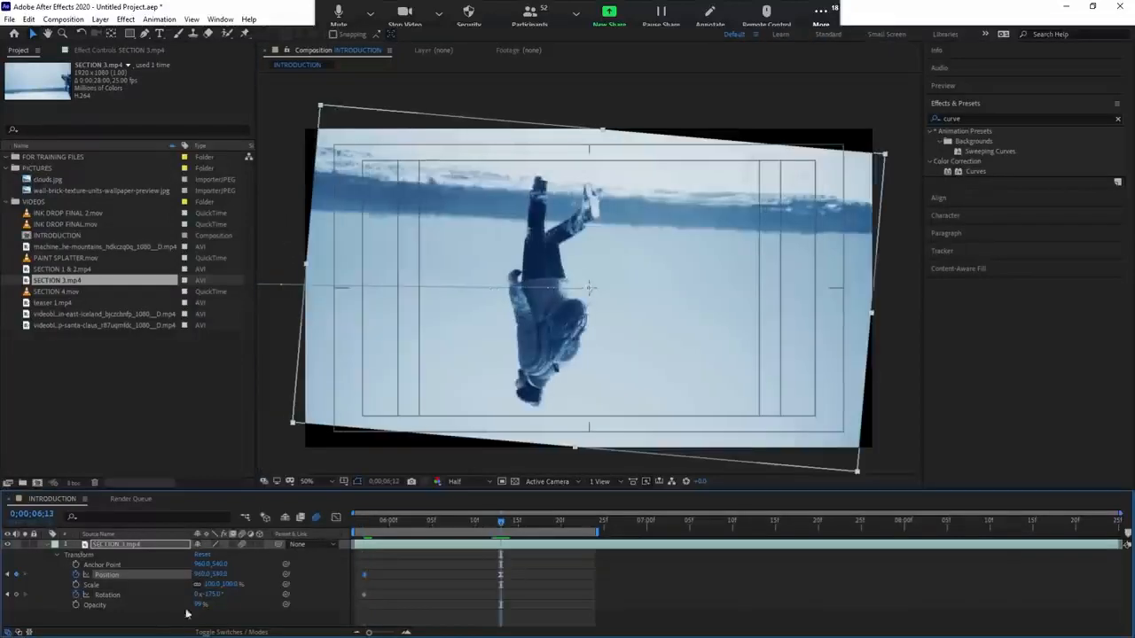
{"action": "type", "text": "0"}
{"action": "key", "text": "Return"}
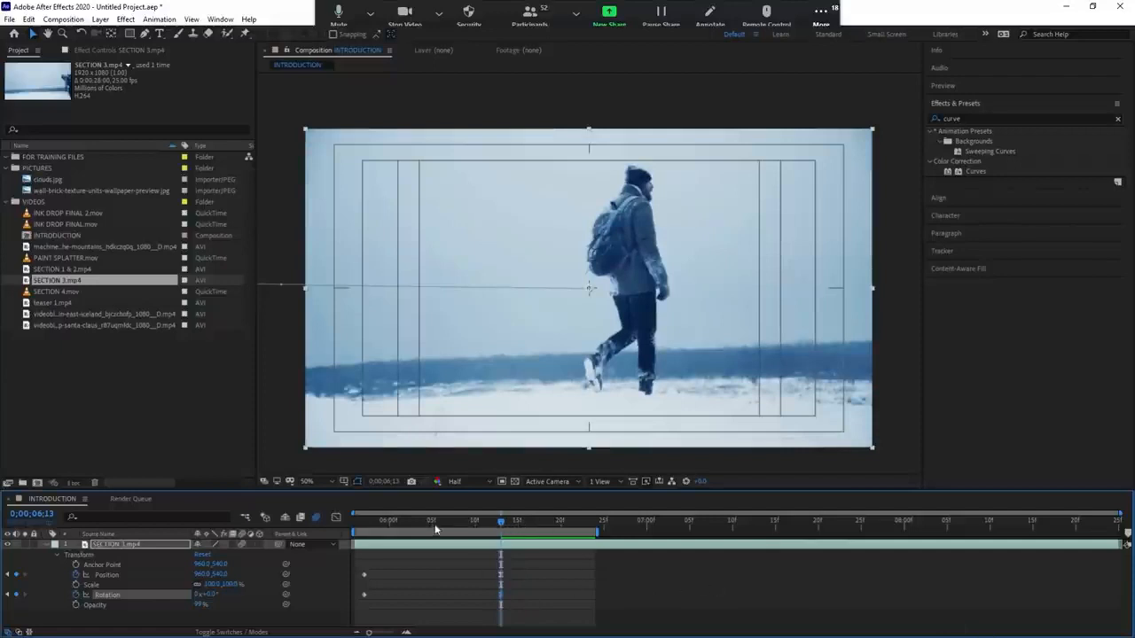
{"action": "key", "text": "space"}
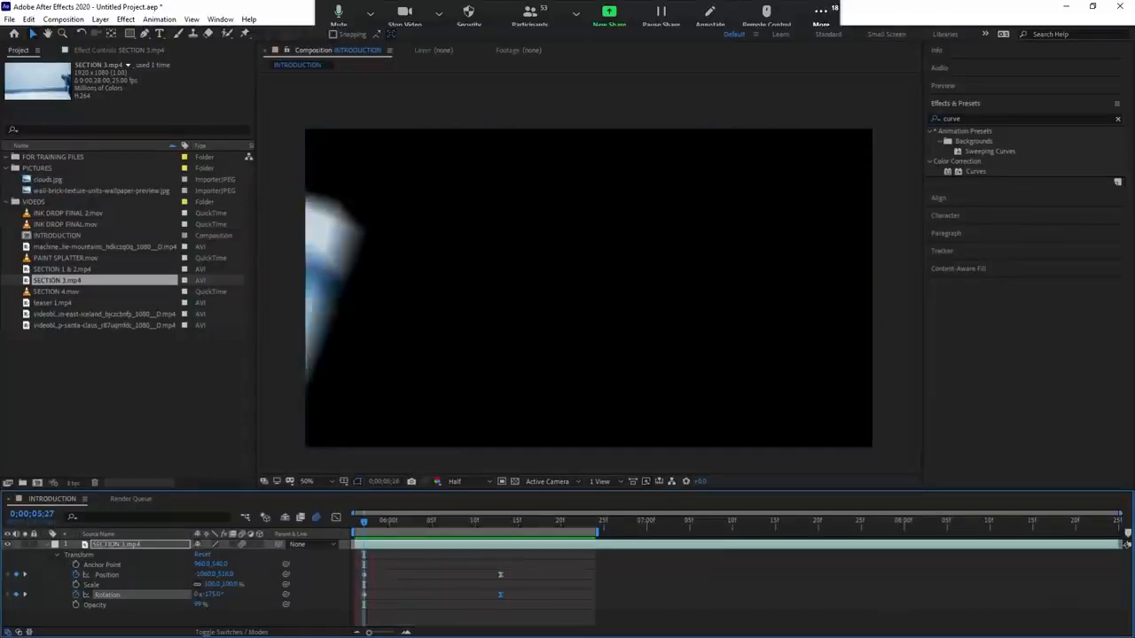
{"action": "left_click", "coordinate": [543, 522]}
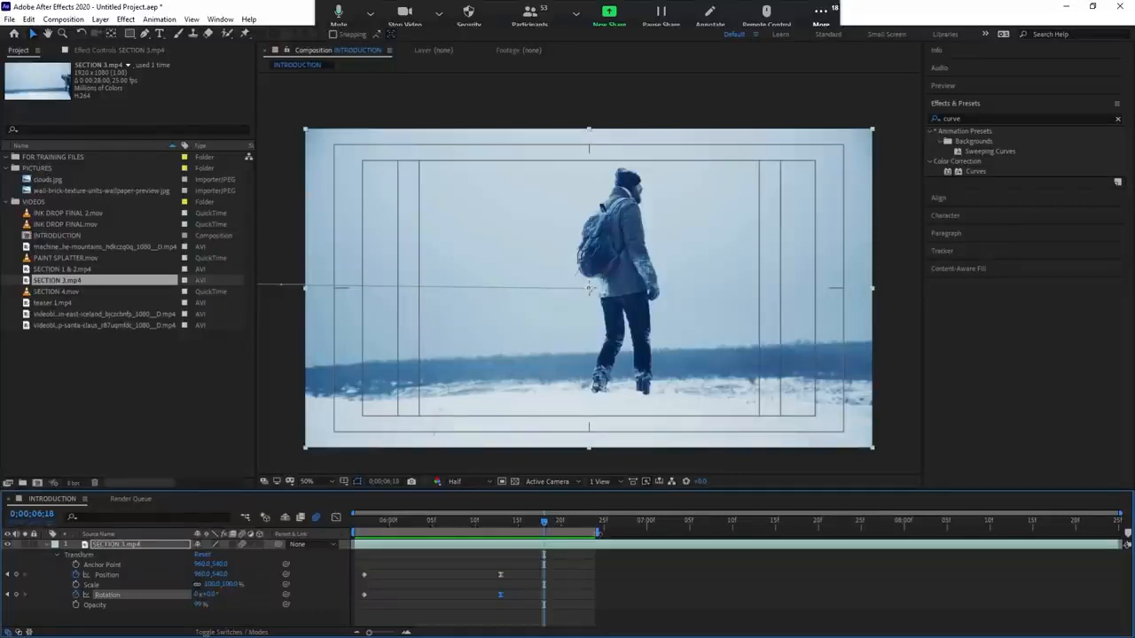
Extend the work area to about 0;00;08;00 and paste a copy of both position keyframes at 0;00;06;26
{"action": "left_click_drag", "start_coordinate": [599, 534], "coordinate": [906, 534]}
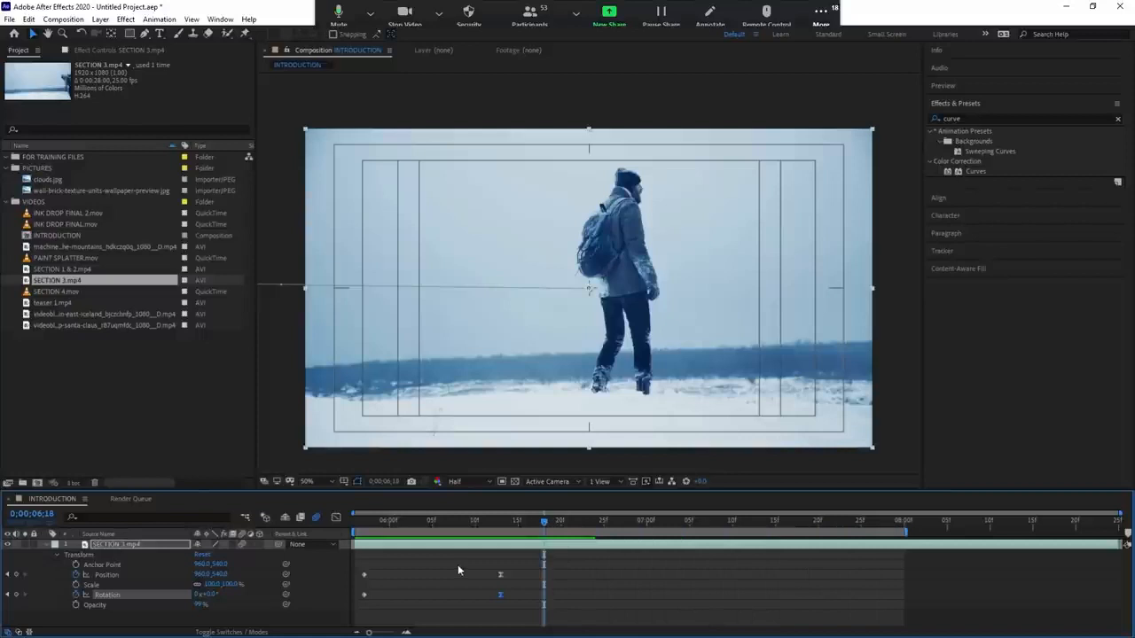
{"action": "left_click_drag", "start_coordinate": [522, 575], "coordinate": [348, 574]}
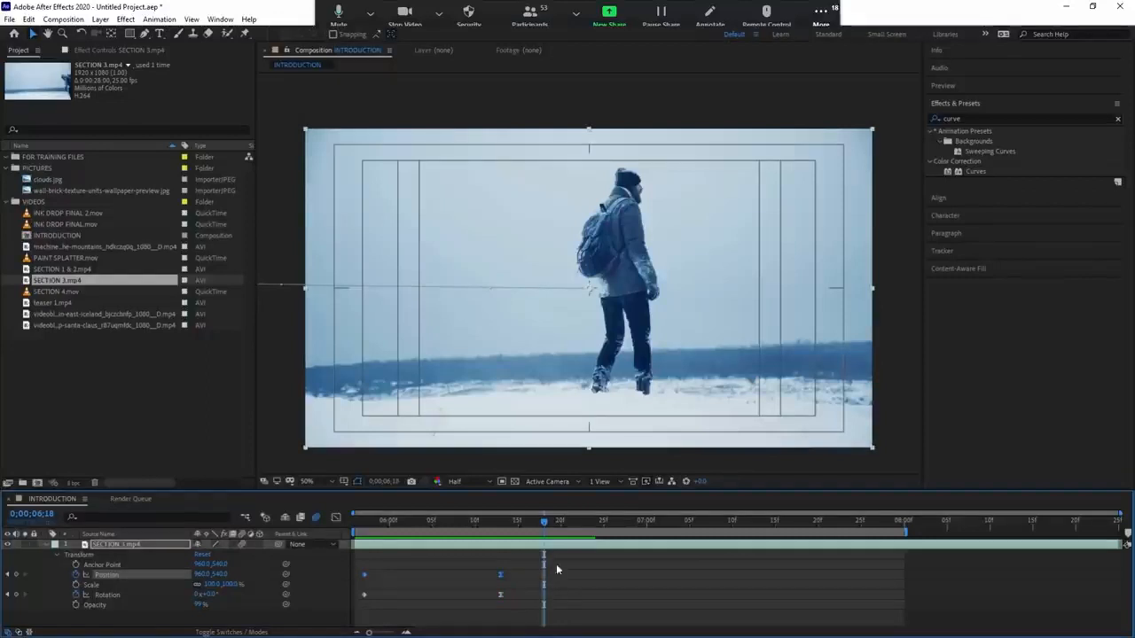
{"action": "left_click", "coordinate": [614, 524]}
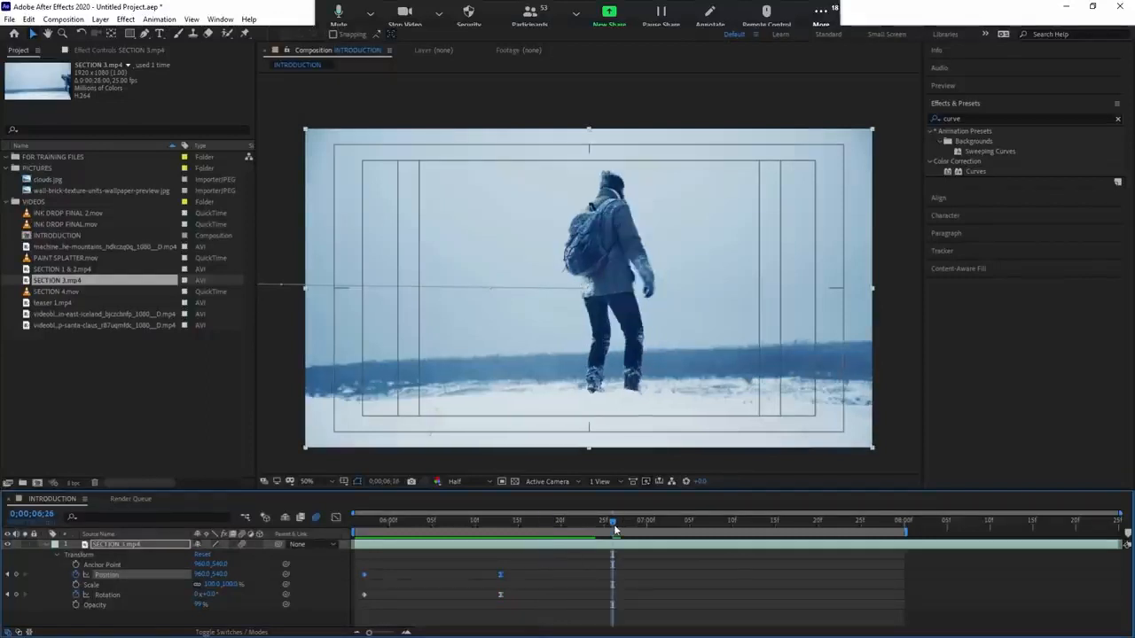
{"action": "key", "text": "ctrl+v"}
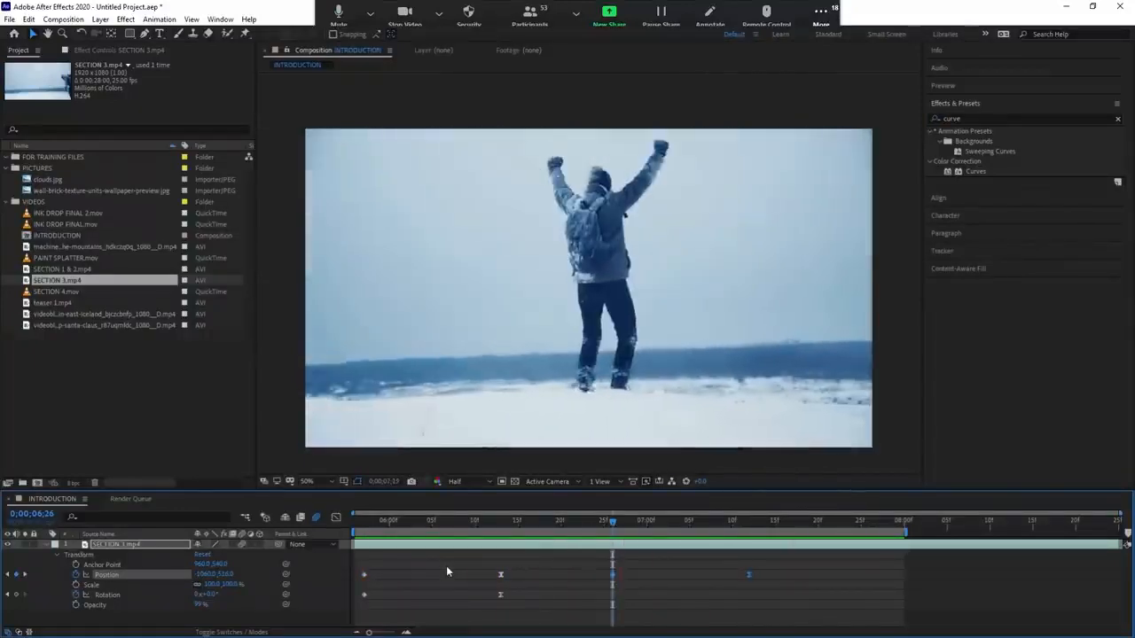
Swap the pasted position keyframes, putting the centred one at about 0;00;07;03 and the out-of-frame one at about 0;00;07;19, and play the slide-out
{"action": "left_click", "coordinate": [648, 561]}
{"action": "left_click", "coordinate": [637, 524]}
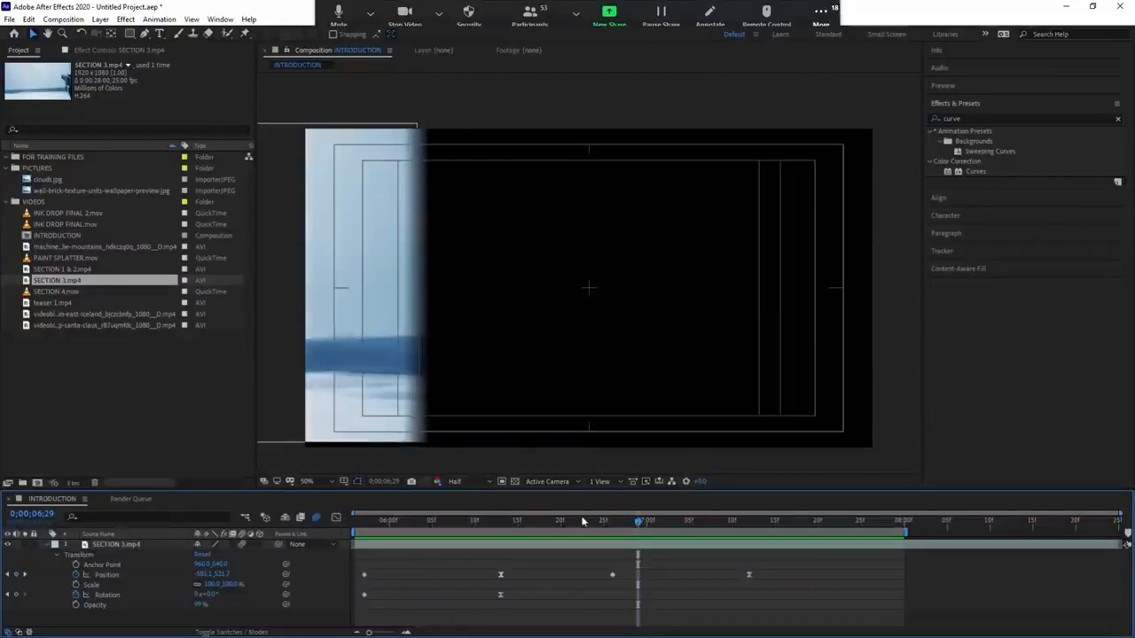
{"action": "left_click", "coordinate": [706, 521]}
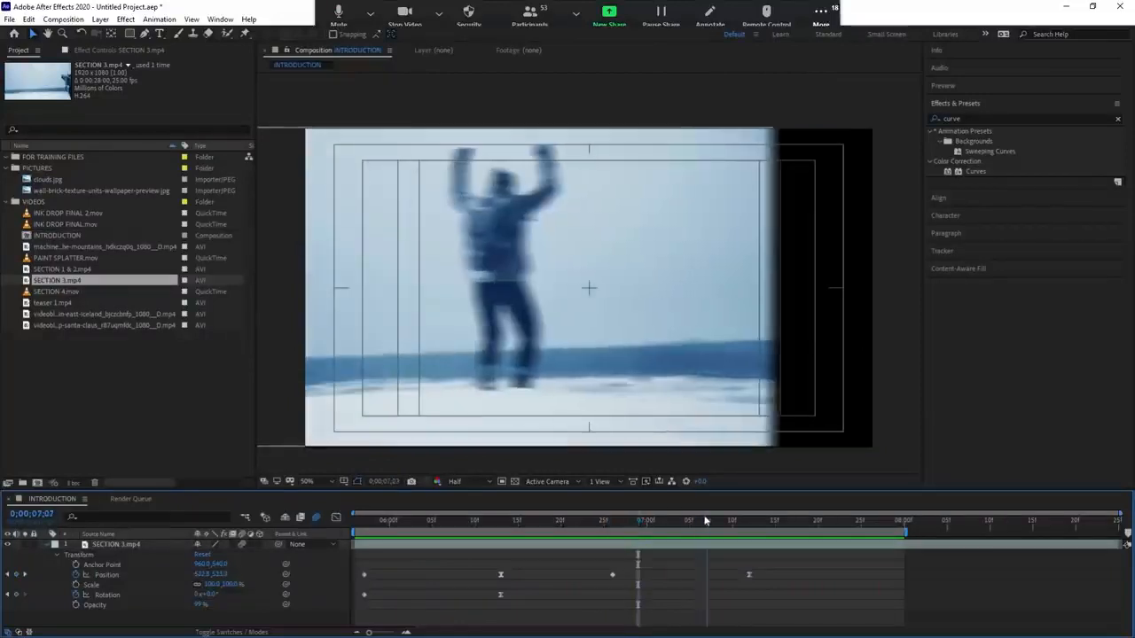
{"action": "left_click", "coordinate": [613, 576]}
{"action": "key", "text": "Delete"}
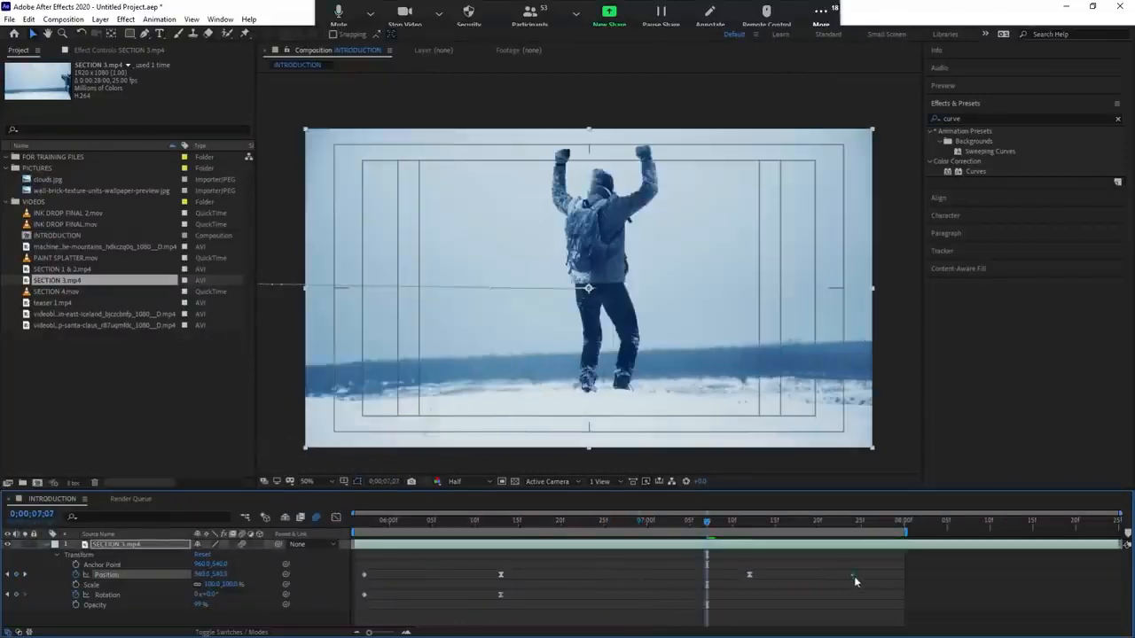
{"action": "left_click_drag", "start_coordinate": [748, 575], "coordinate": [670, 578]}
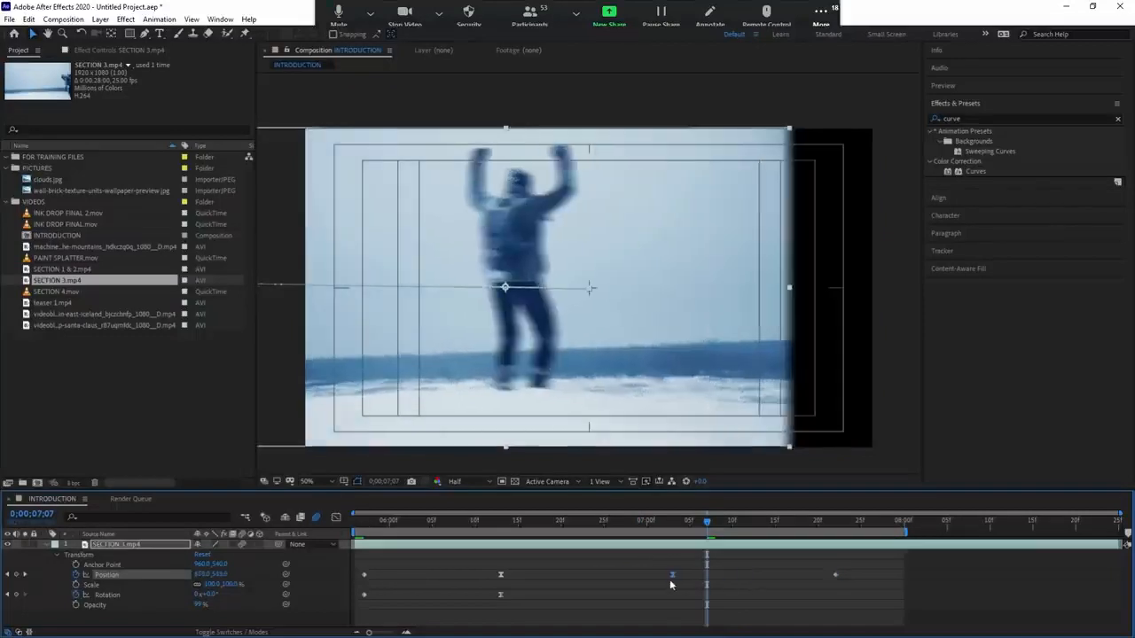
{"action": "left_click_drag", "start_coordinate": [836, 574], "coordinate": [812, 583]}
{"action": "key", "text": "space"}
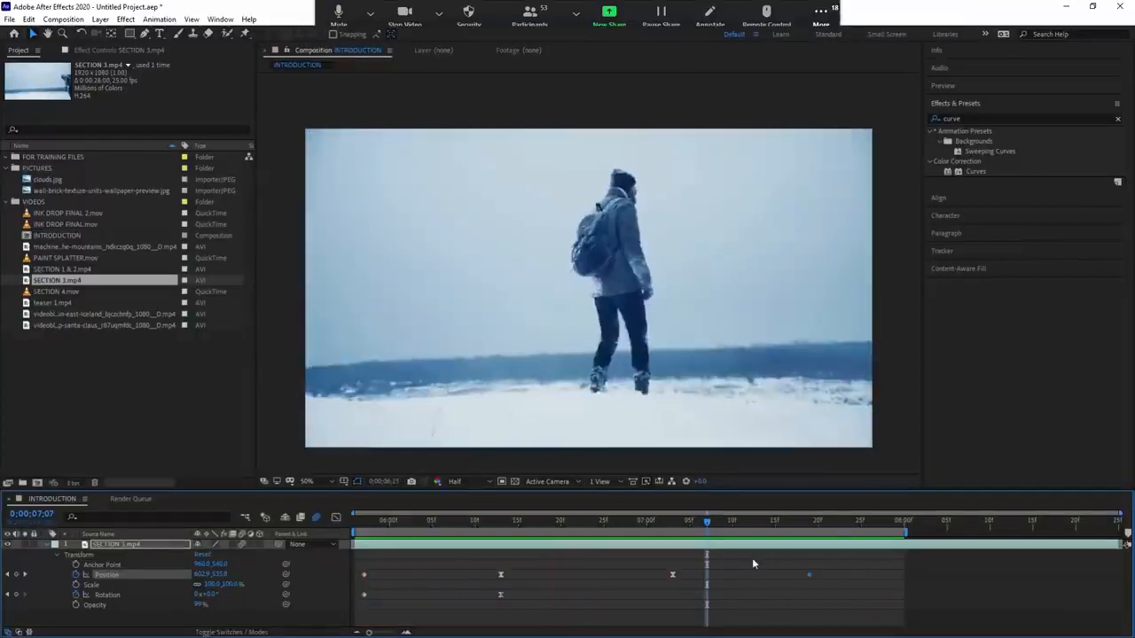
{"action": "key", "text": "space"}
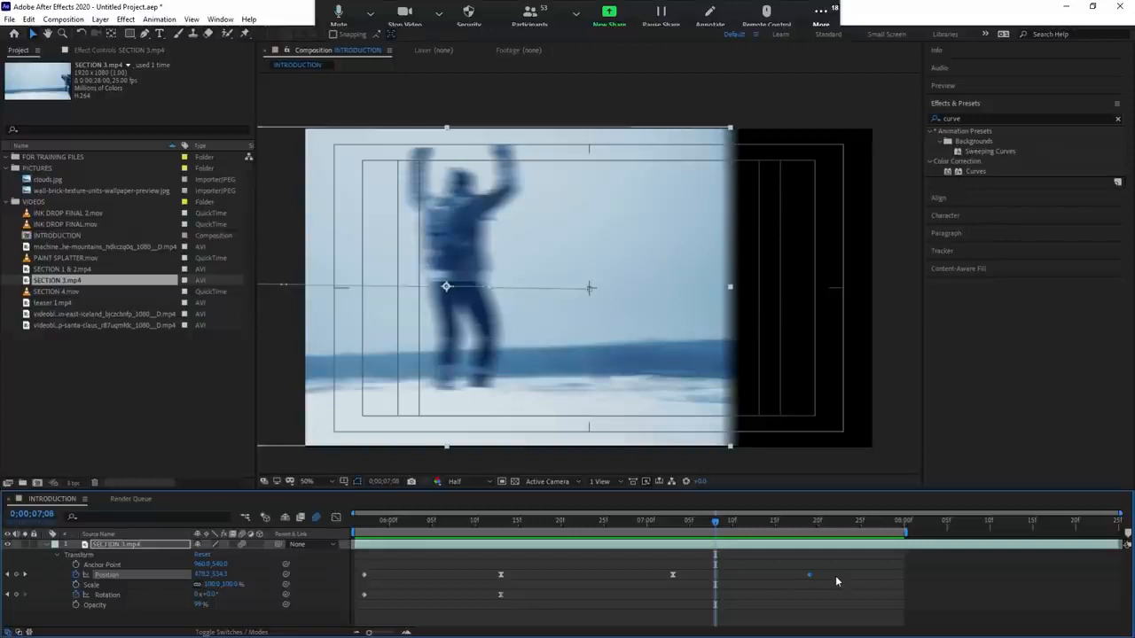
Select all four position keyframes, rescale their timing proportionally so the last one lands at about 0;00;07;16, and play the result
{"action": "left_click_drag", "start_coordinate": [835, 581], "coordinate": [347, 558]}
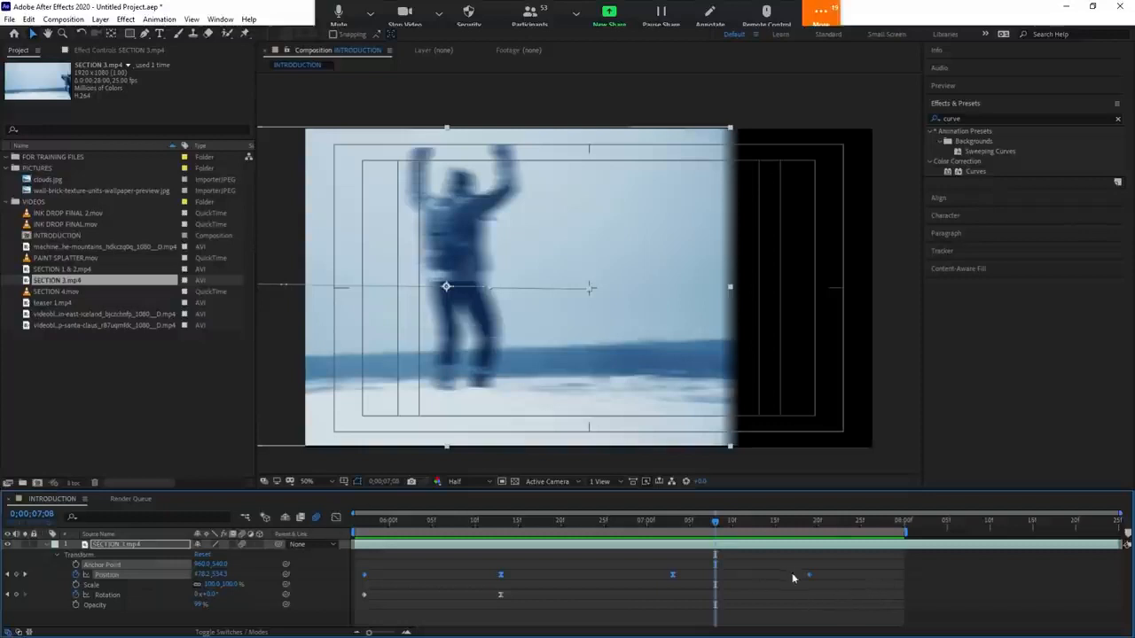
{"action": "left_click_drag", "start_coordinate": [810, 575], "coordinate": [569, 575]}
{"action": "left_click_drag", "start_coordinate": [680, 572], "coordinate": [473, 577]}
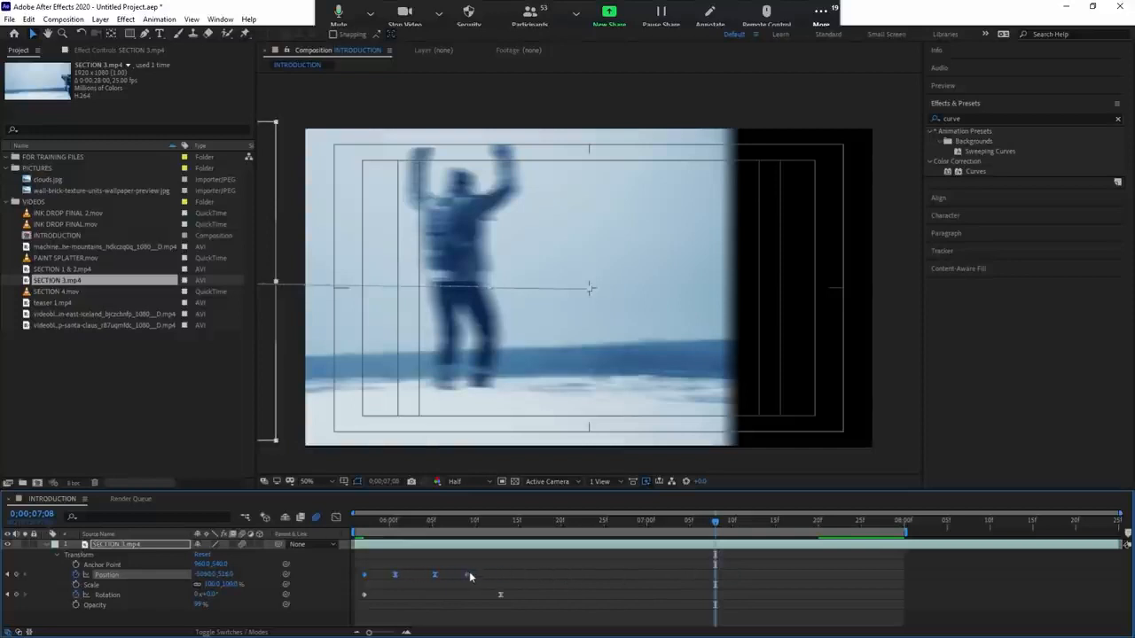
{"action": "left_click_drag", "start_coordinate": [585, 570], "coordinate": [522, 576]}
{"action": "mouse_move", "coordinate": [714, 577]}
{"action": "left_mouse_down"}
{"action": "mouse_move", "coordinate": [841, 583]}
{"action": "mouse_move", "coordinate": [552, 583]}
{"action": "mouse_move", "coordinate": [844, 591]}
{"action": "mouse_move", "coordinate": [575, 585]}
{"action": "mouse_move", "coordinate": [718, 583]}
{"action": "left_mouse_up"}
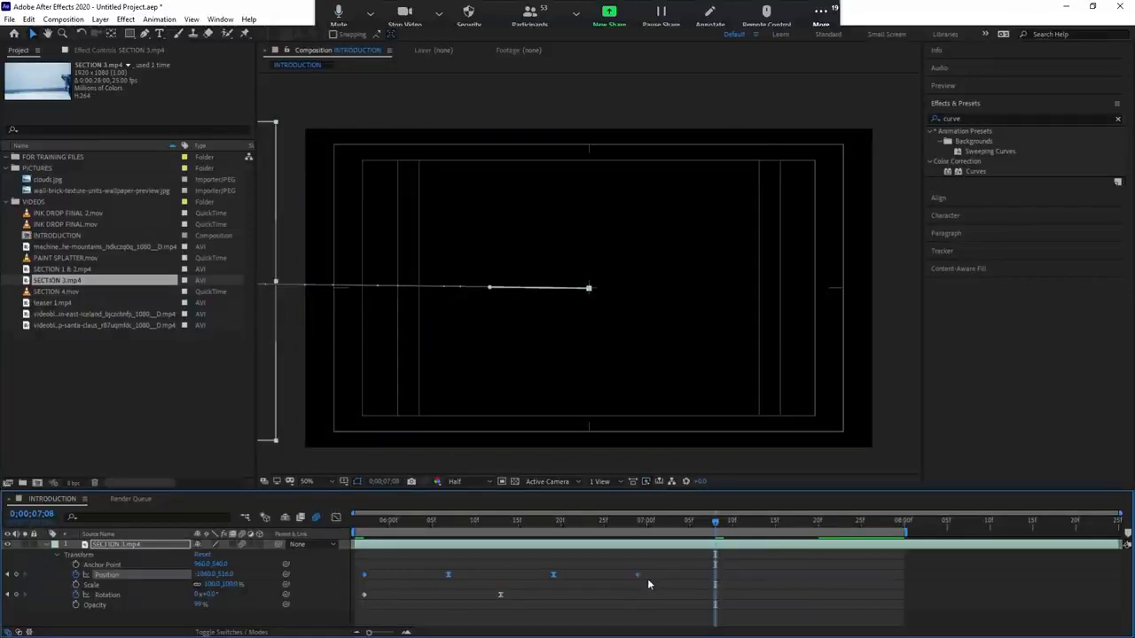
{"action": "left_click_drag", "start_coordinate": [637, 576], "coordinate": [784, 583]}
{"action": "key", "text": "space"}
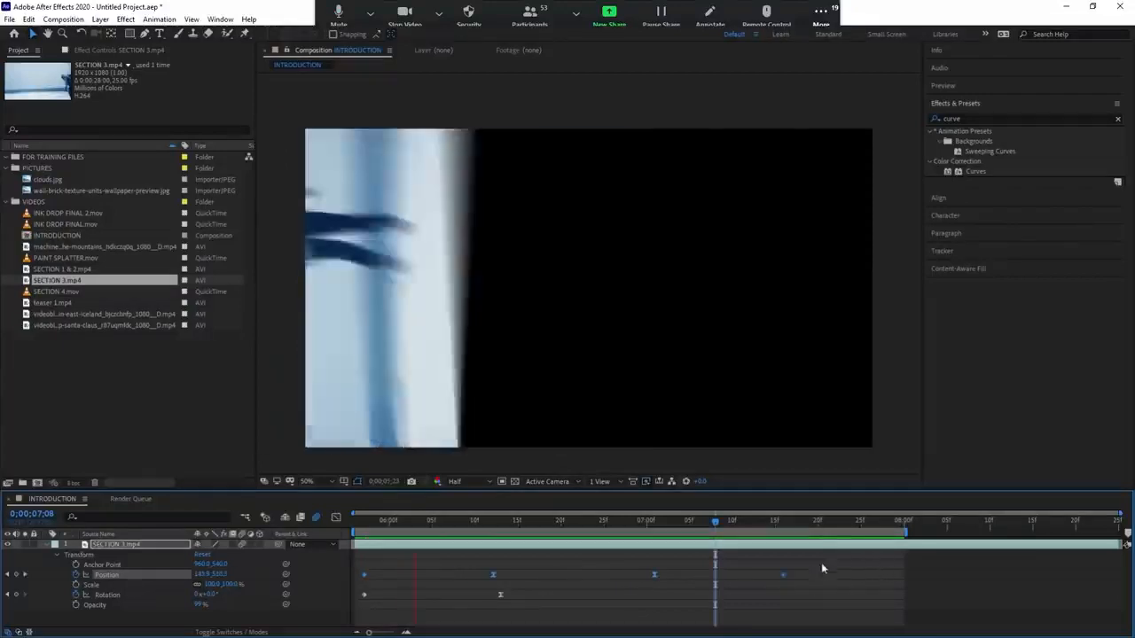
At 0;00;07;11, reset the SECTION 3 layer's Transform properties to their defaults
{"action": "left_click", "coordinate": [740, 530]}
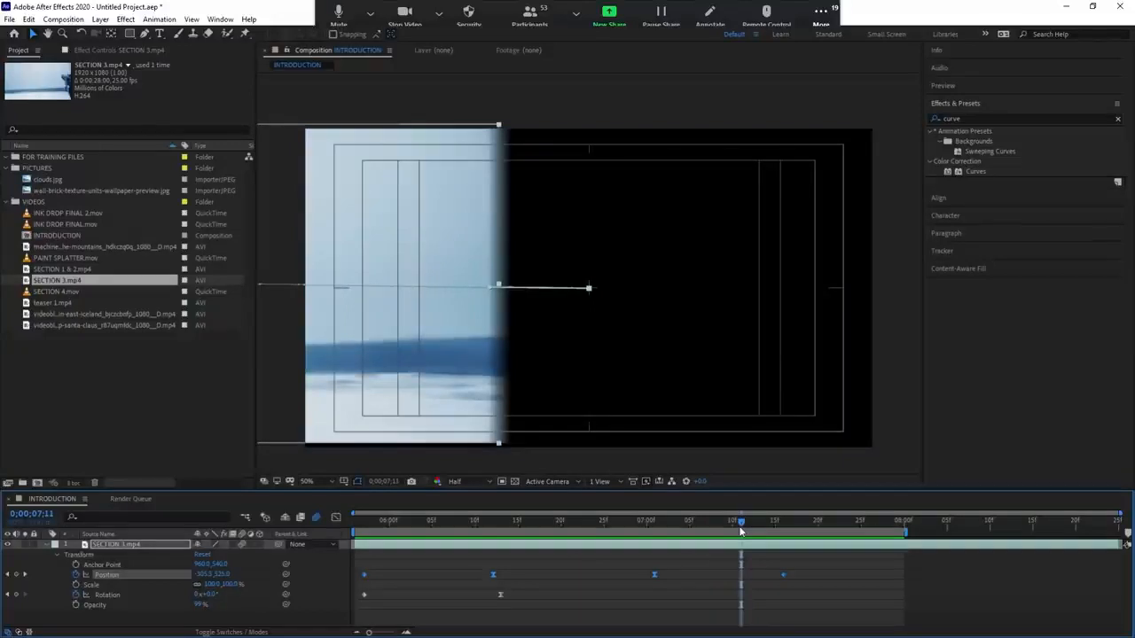
{"action": "left_click", "coordinate": [723, 604]}
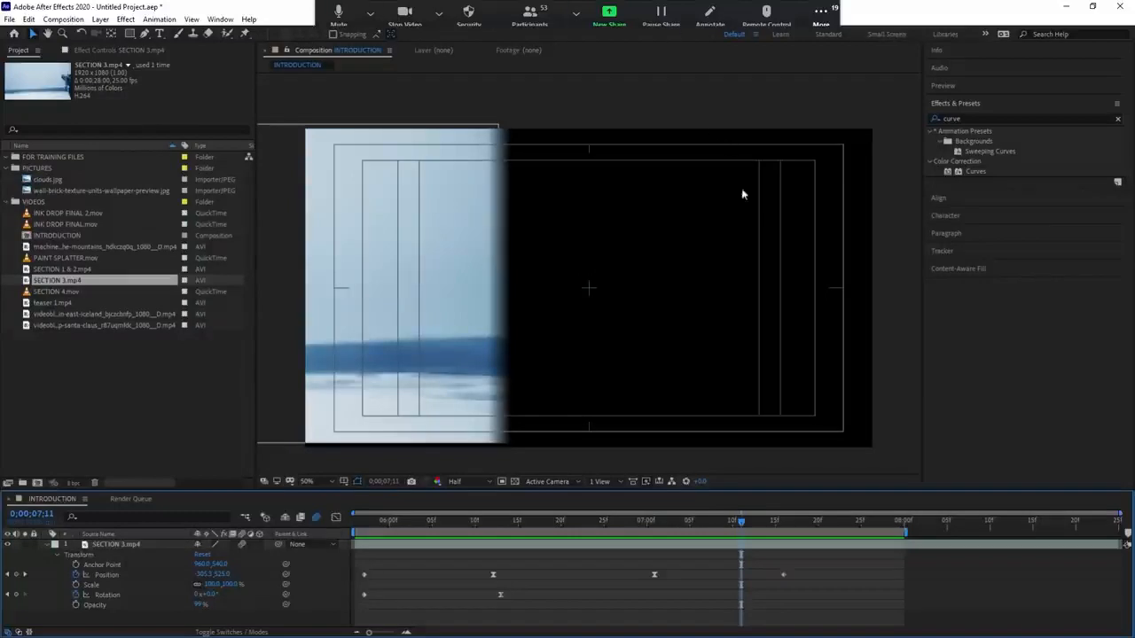
{"action": "left_click", "coordinate": [448, 549]}
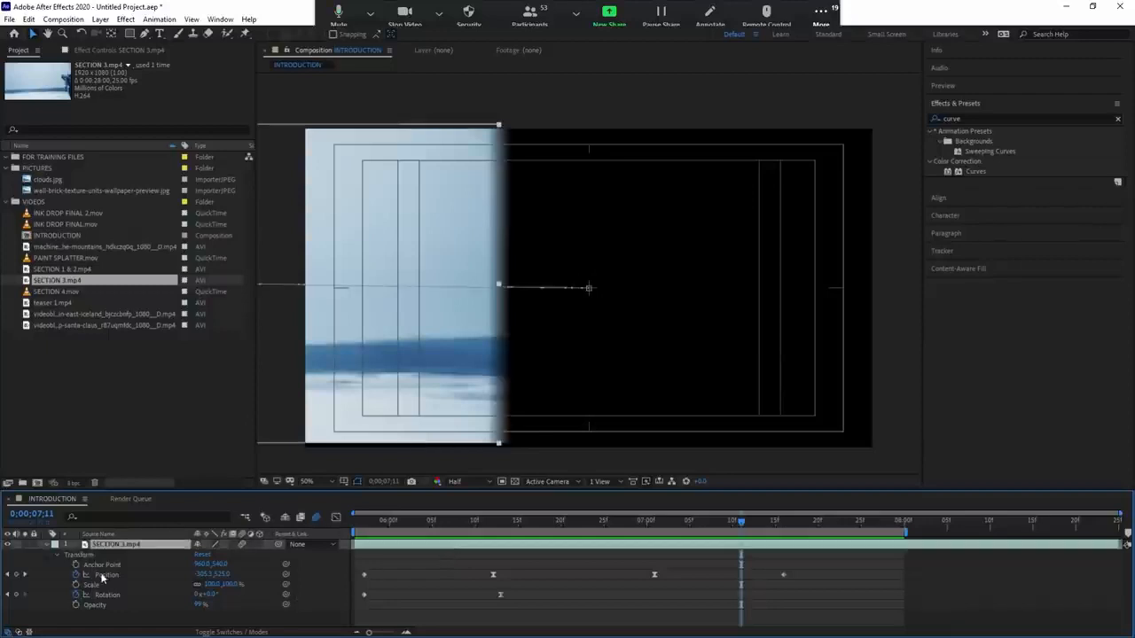
{"action": "left_click", "coordinate": [426, 561]}
{"action": "left_click", "coordinate": [423, 546]}
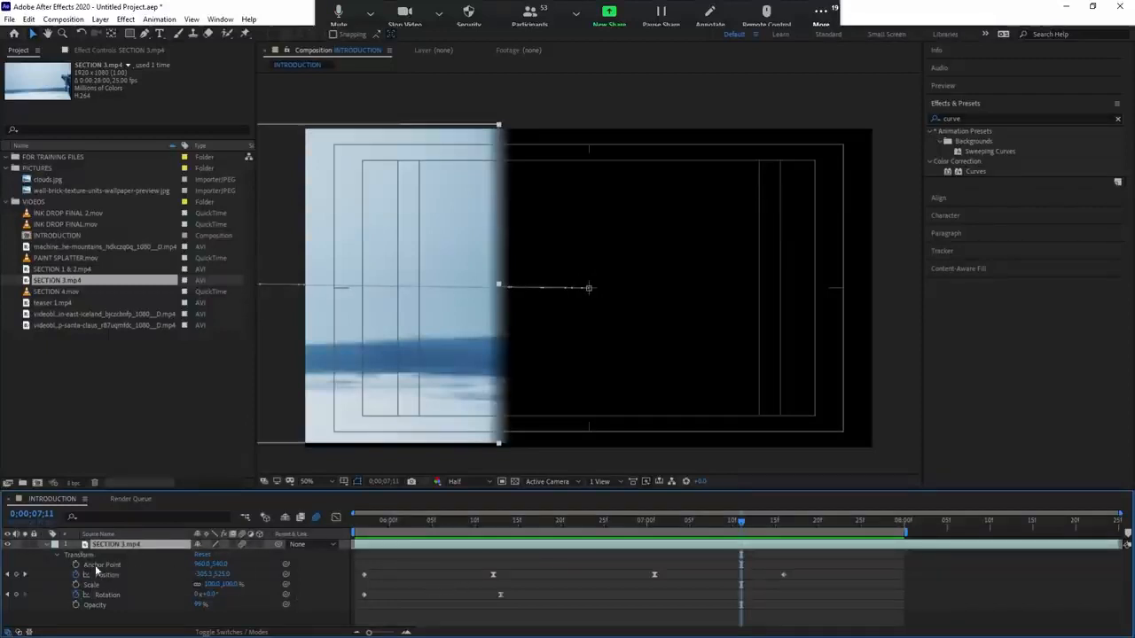
{"action": "left_click", "coordinate": [203, 554]}
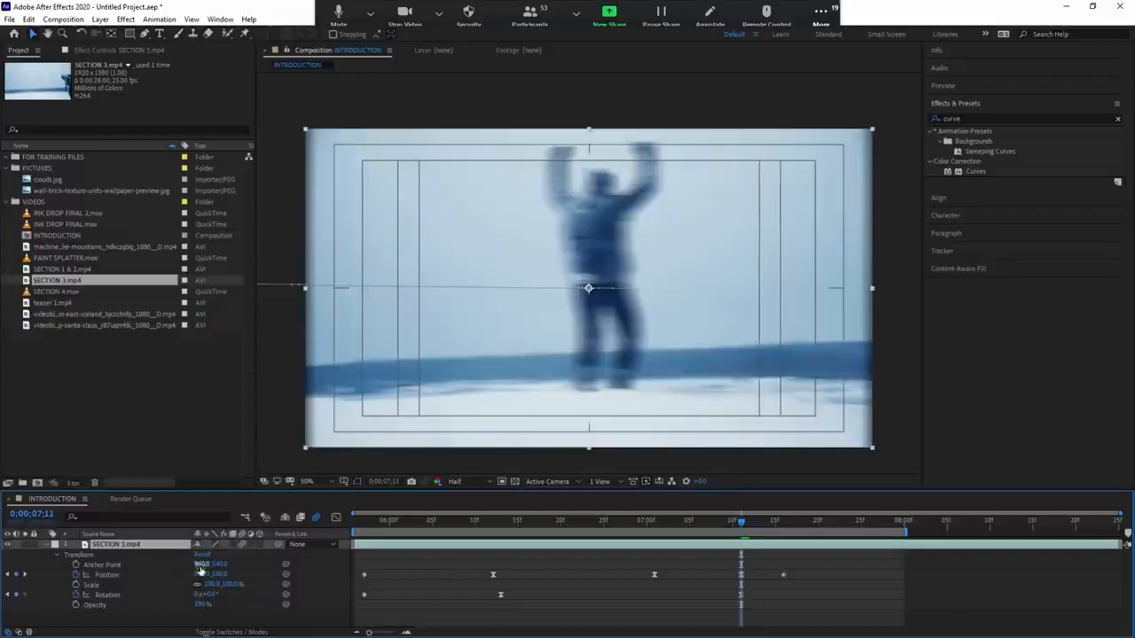
{"action": "left_click", "coordinate": [388, 581]}
{"action": "left_click", "coordinate": [406, 546]}
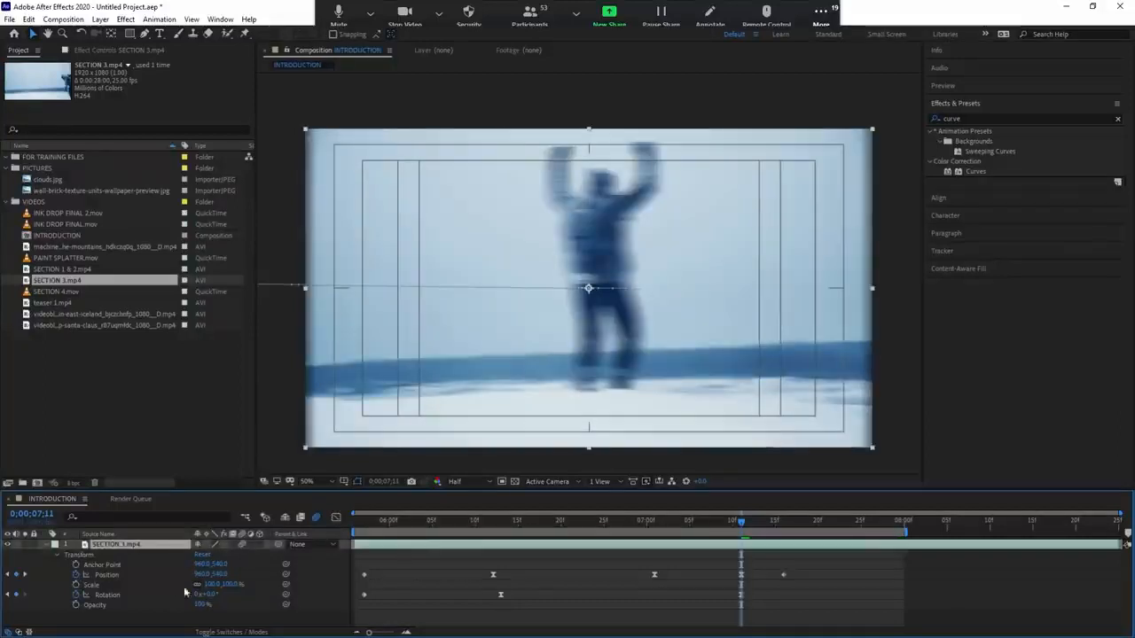
Remove all Position and Rotation keyframes from the SECTION 3 layer, return to 0;00;05;26, and collapse the layer
{"action": "left_click", "coordinate": [107, 576]}
{"action": "left_click", "coordinate": [100, 596], "text": "shift"}
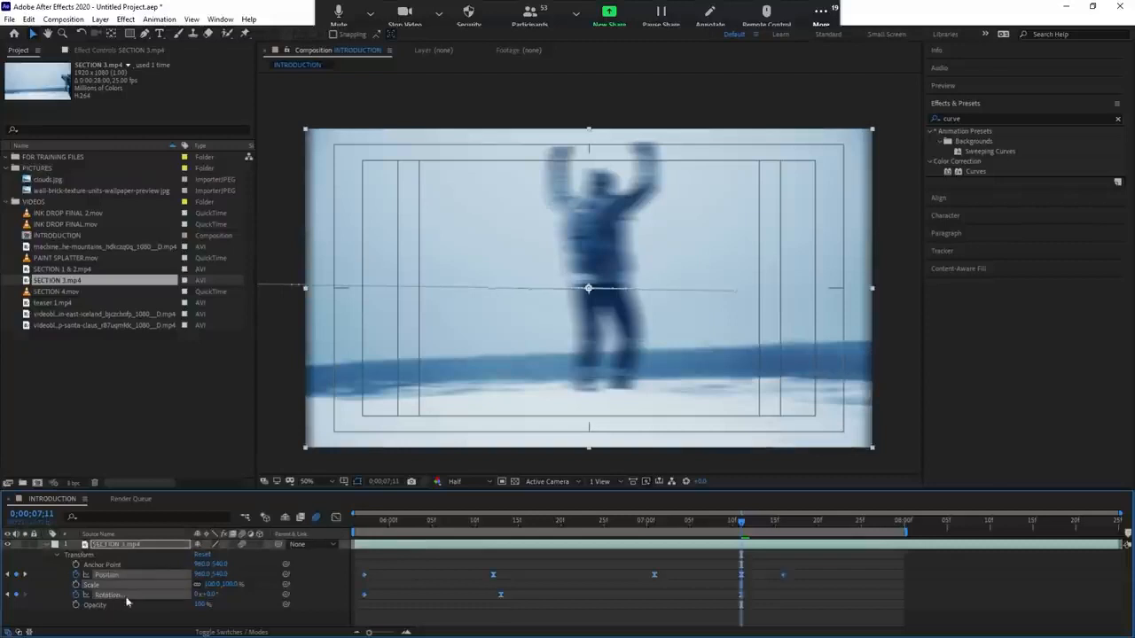
{"action": "key", "text": "Delete"}
{"action": "left_click", "coordinate": [452, 592]}
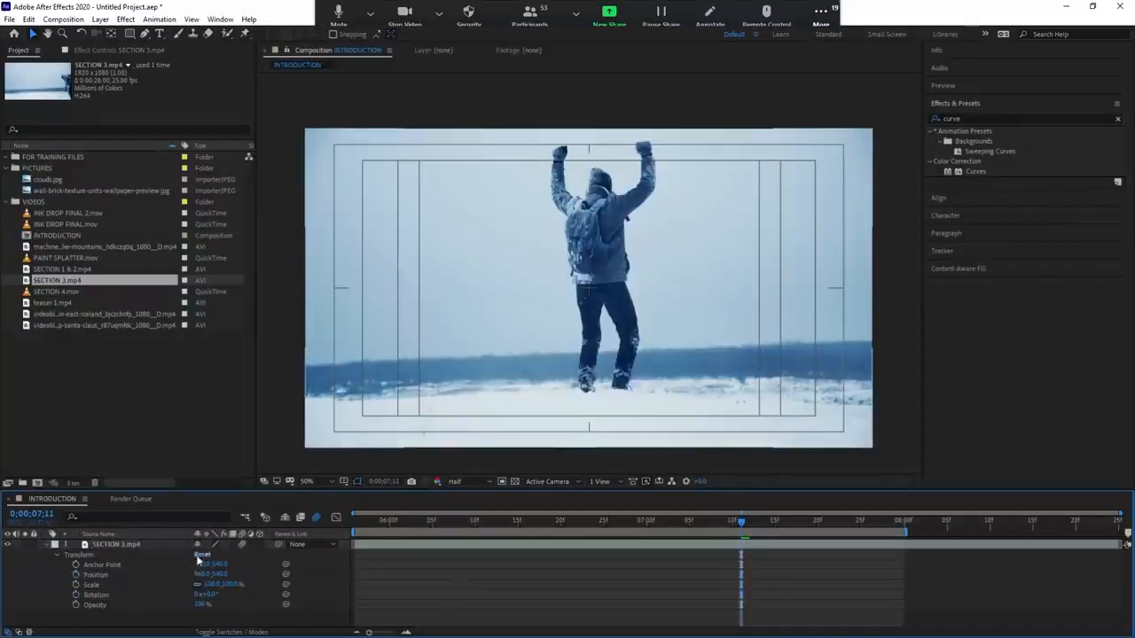
{"action": "left_click_drag", "start_coordinate": [428, 522], "coordinate": [347, 532]}
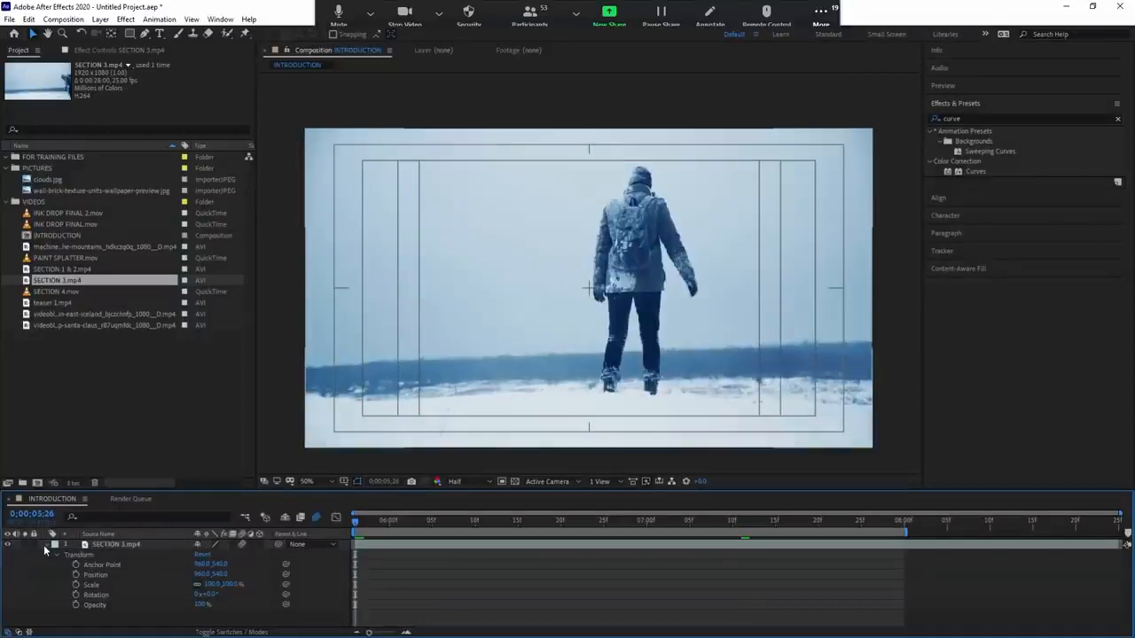
{"action": "left_click", "coordinate": [46, 545]}
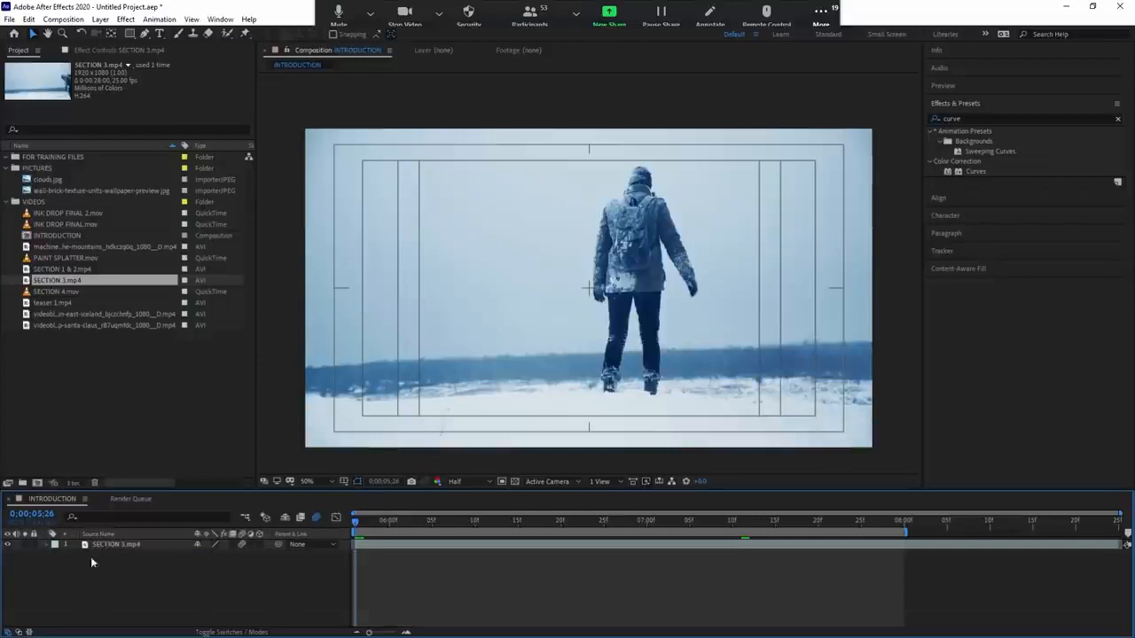
Reveal only the SECTION 3 layer's Scale property and set it to 103%
{"action": "left_click", "coordinate": [89, 545]}
{"action": "left_click_drag", "start_coordinate": [443, 523], "coordinate": [337, 530]}
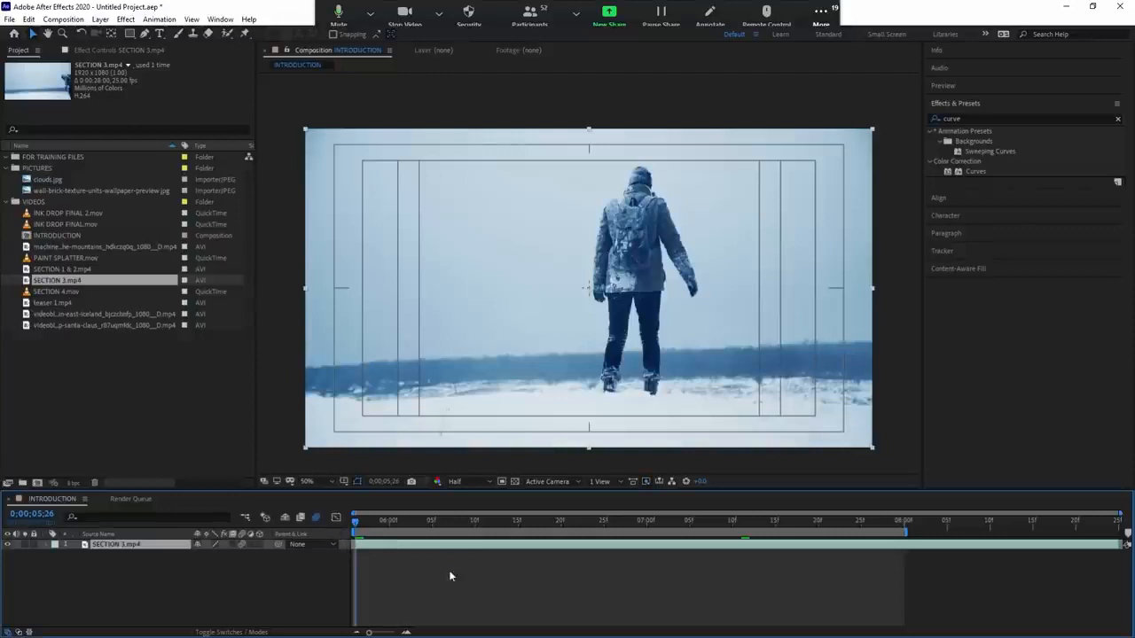
{"action": "key", "text": "s"}
{"action": "left_click_drag", "start_coordinate": [209, 554], "coordinate": [214, 561]}
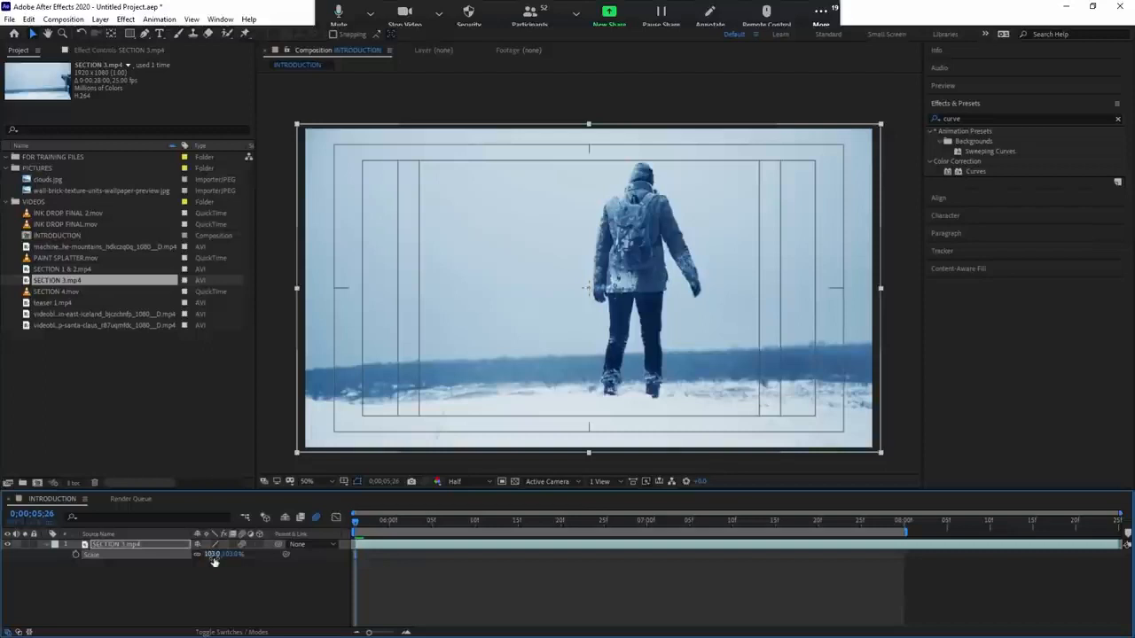
Show the SECTION 3 layer's Position property alone, followed by its Opacity property alone
{"action": "key", "text": "p"}
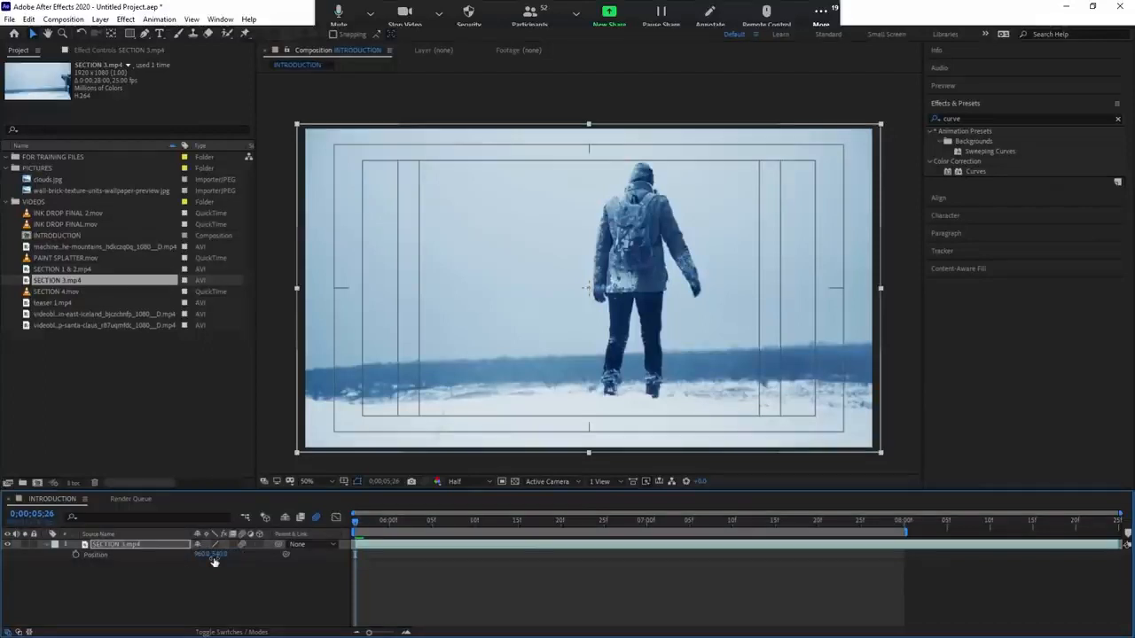
{"action": "left_click", "coordinate": [213, 555]}
{"action": "key", "text": "t"}
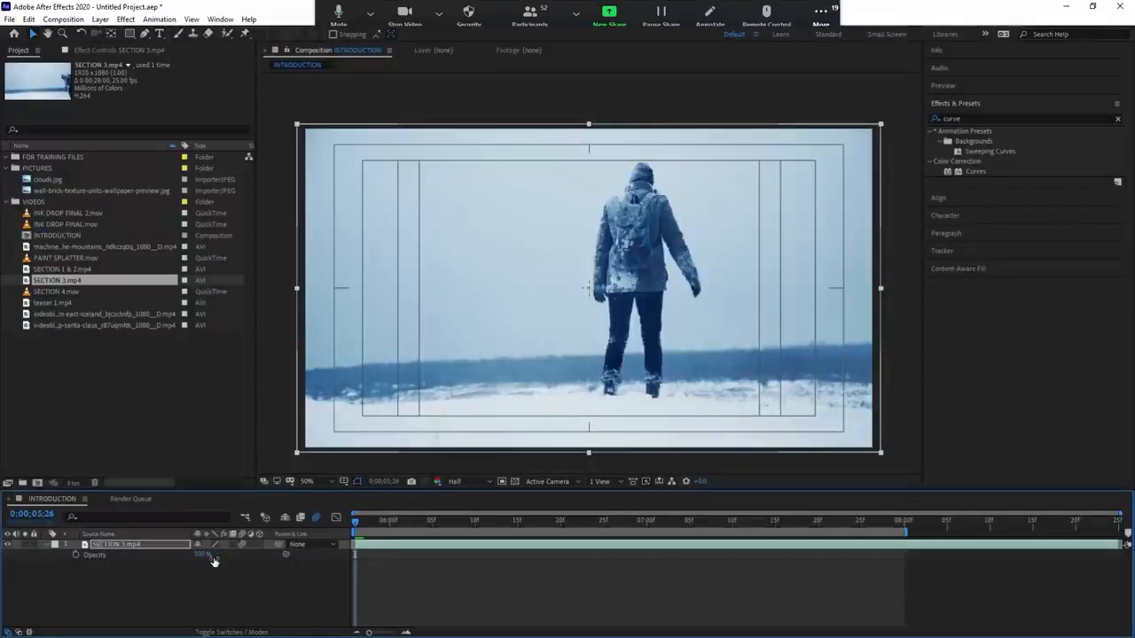
{"action": "left_click", "coordinate": [380, 548]}
Show the layer's Anchor Point, add Position, Rotation and Scale to the displayed properties, and scrub back to 0;00;05;26
{"action": "key", "text": "a"}
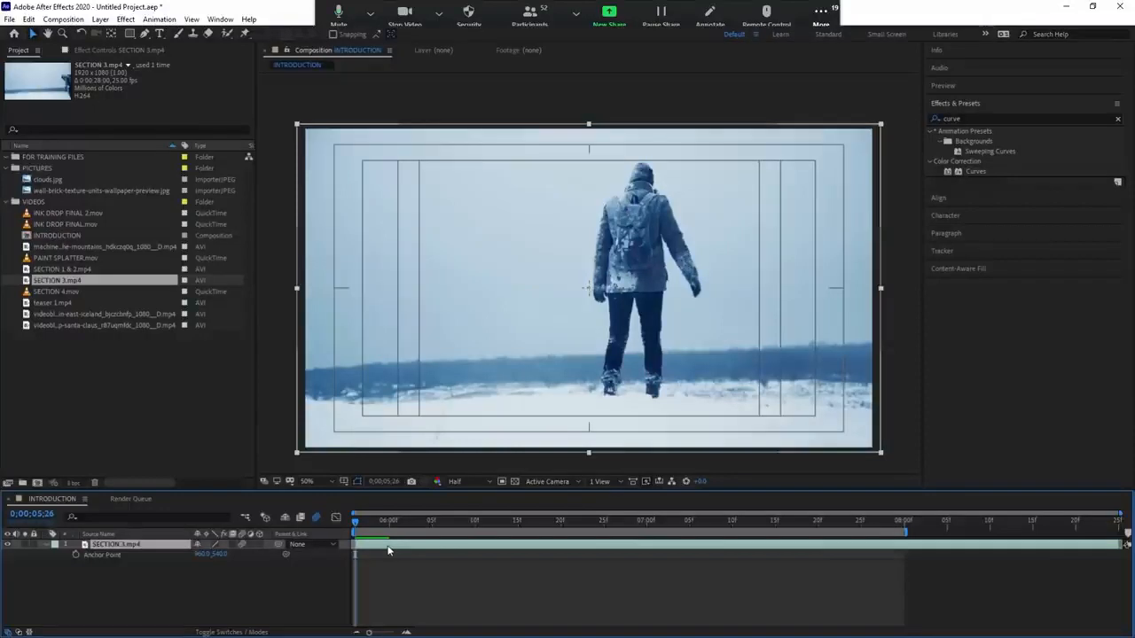
{"action": "key", "text": "shift+p"}
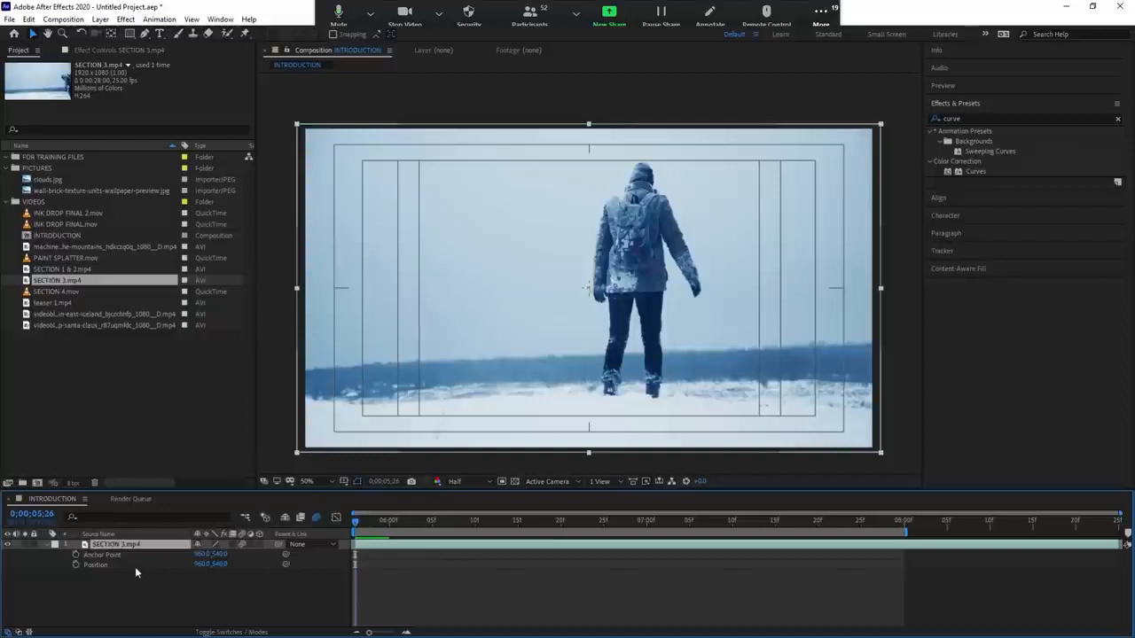
{"action": "key", "text": "shift+r"}
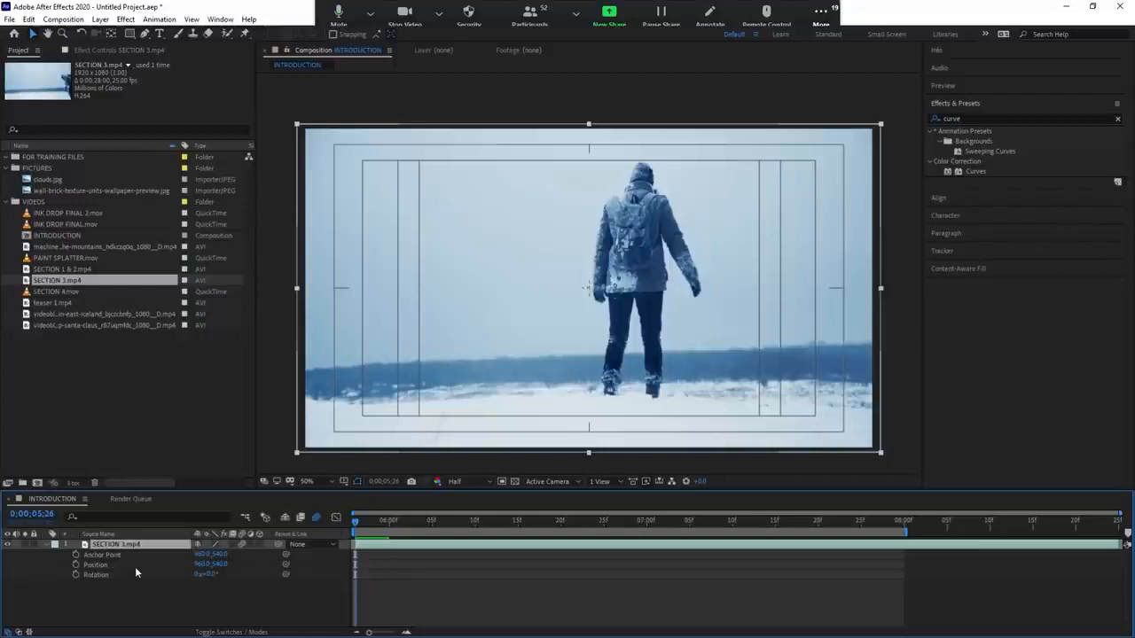
{"action": "key", "text": "shift+s"}
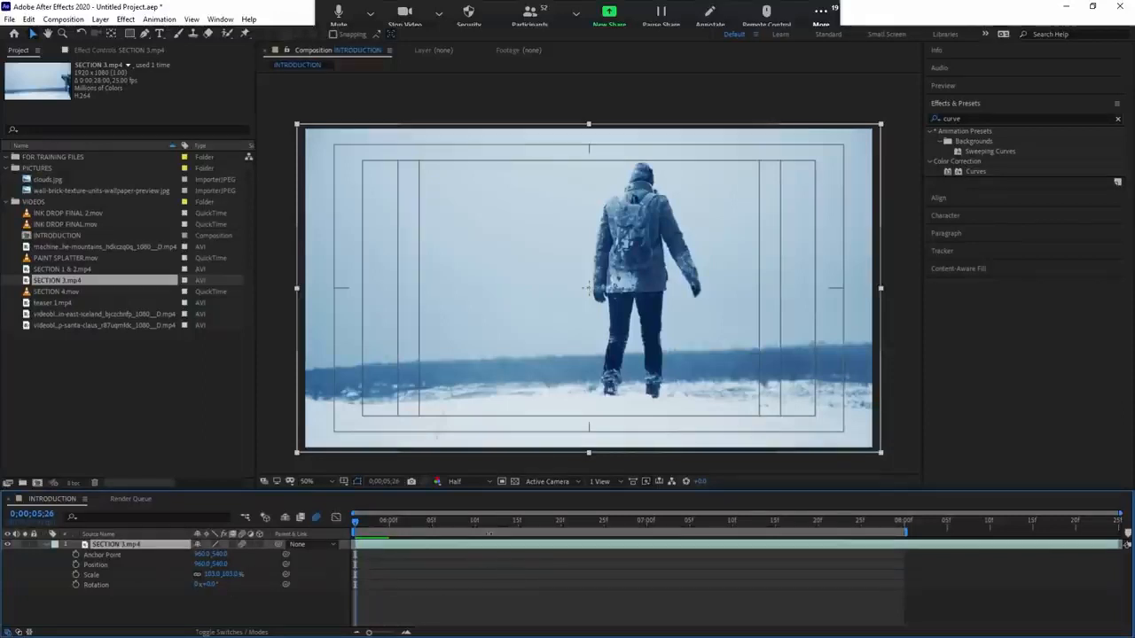
{"action": "left_click_drag", "start_coordinate": [476, 525], "coordinate": [341, 533]}
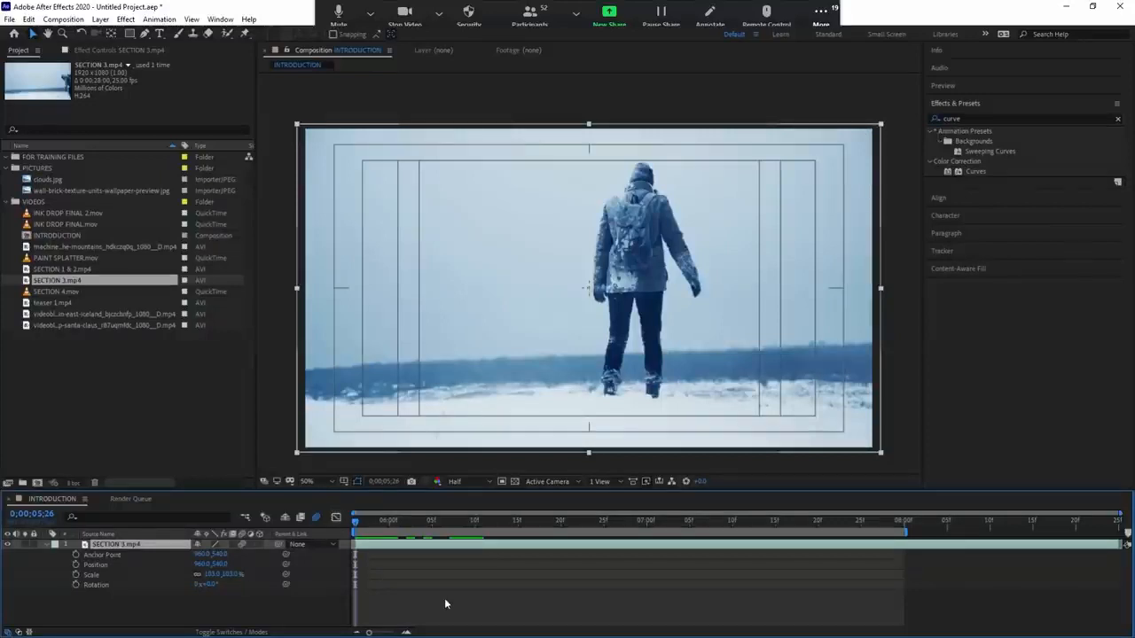
{"action": "left_click", "coordinate": [455, 523]}
{"action": "left_click_drag", "start_coordinate": [453, 524], "coordinate": [355, 523]}
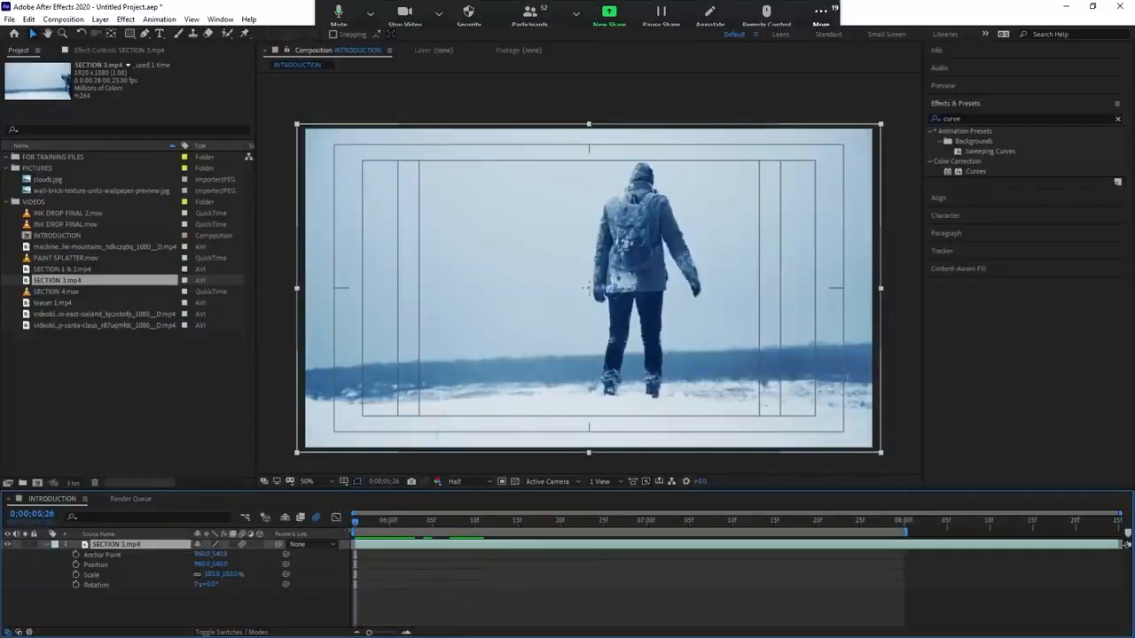
Collapse and expand the SECTION 3 layer repeatedly, and open its full Transform group
{"action": "left_click", "coordinate": [47, 545]}
{"action": "left_click", "coordinate": [46, 545]}
{"action": "left_click", "coordinate": [46, 545]}
{"action": "left_click", "coordinate": [46, 544]}
{"action": "left_click", "coordinate": [46, 545]}
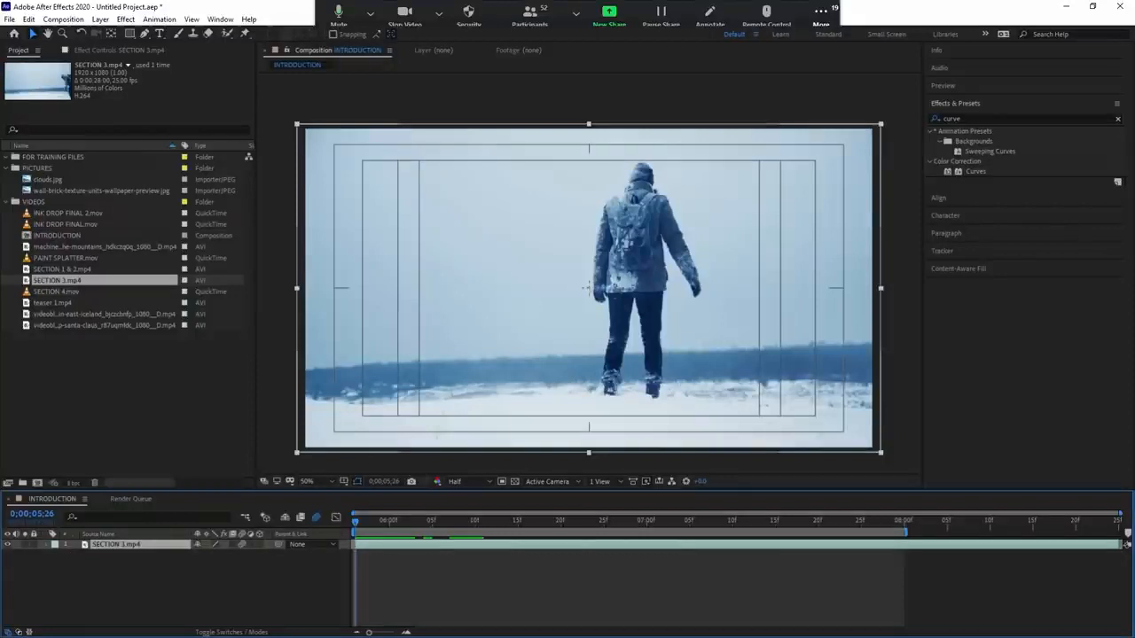
{"action": "left_click", "coordinate": [43, 543]}
{"action": "left_click", "coordinate": [55, 554]}
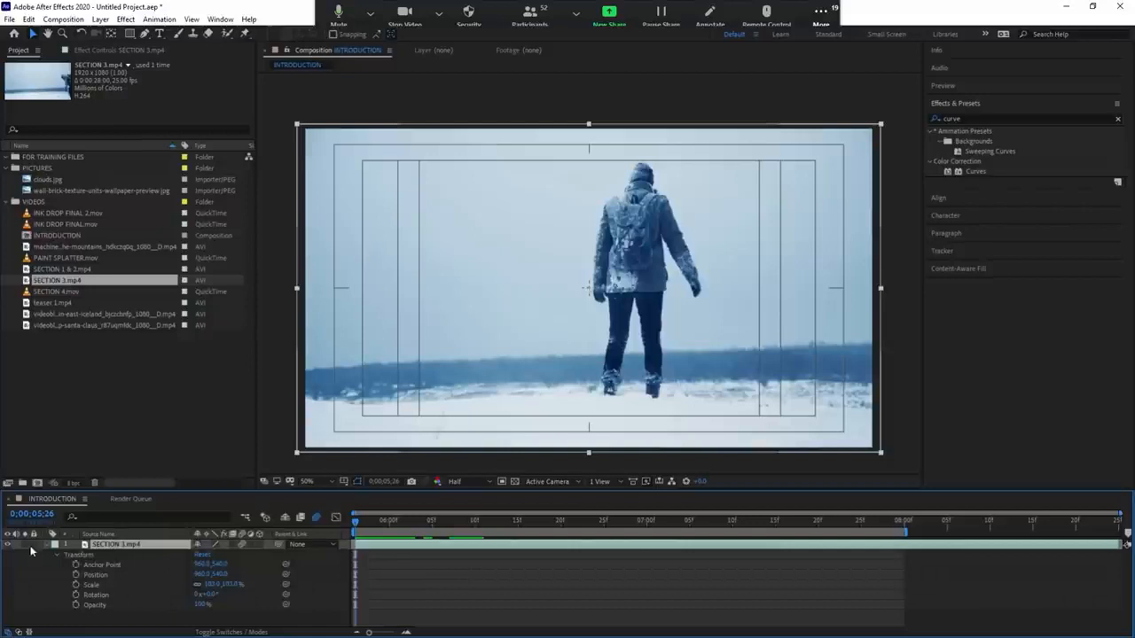
Display only the layer's Scale, switch to only its Position, and scrub back to 0;00;05;26
{"action": "key", "text": "s"}
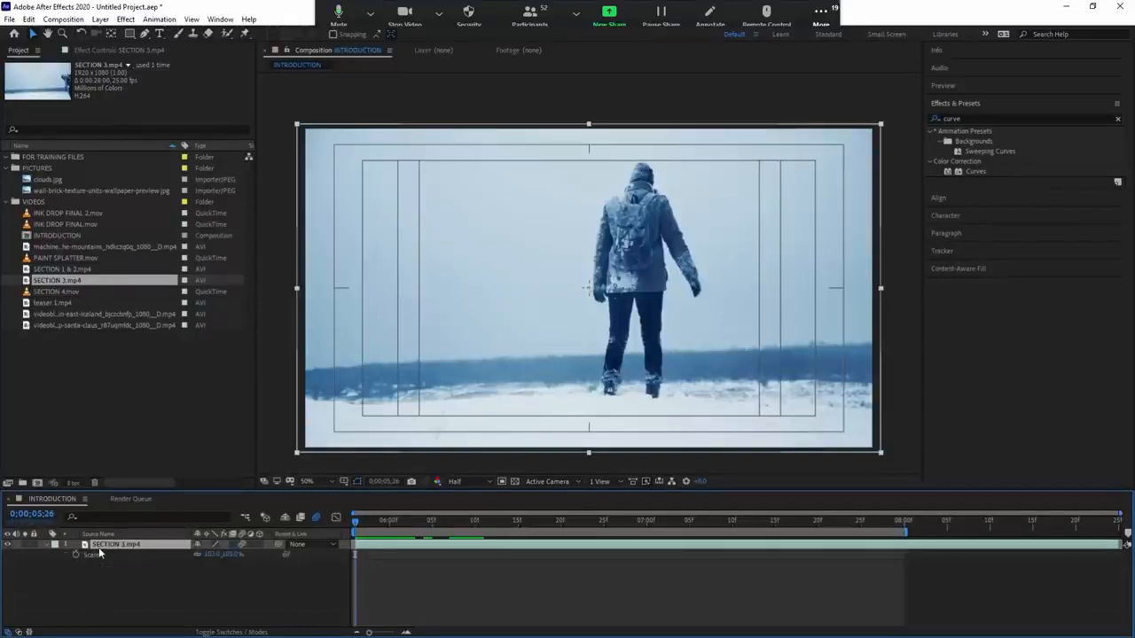
{"action": "key", "text": "p"}
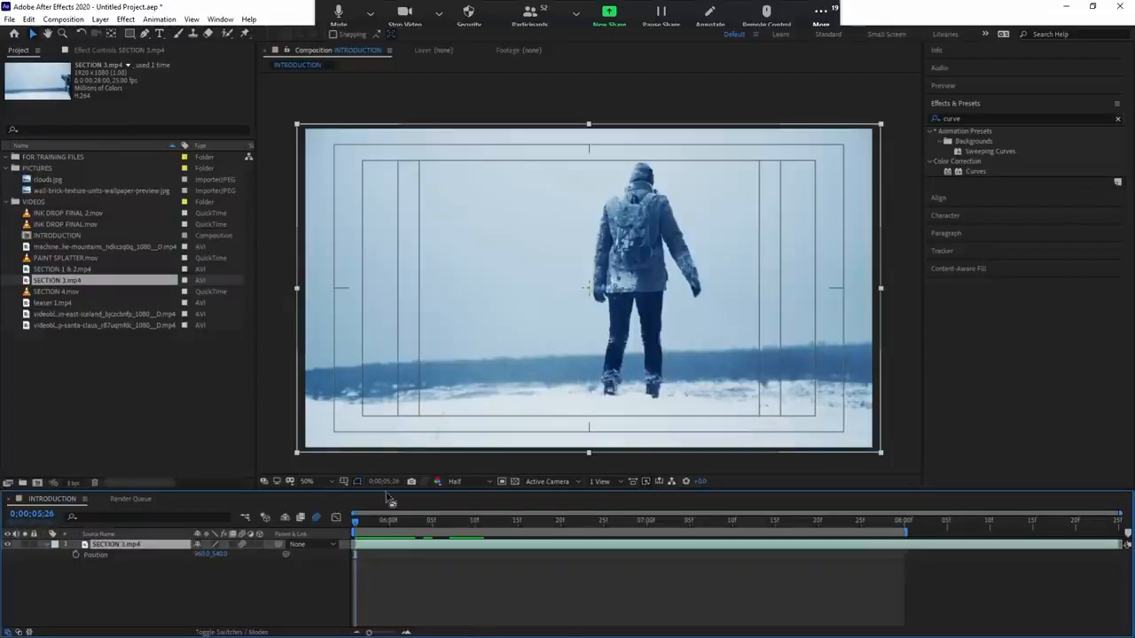
{"action": "left_click_drag", "start_coordinate": [388, 523], "coordinate": [351, 544]}
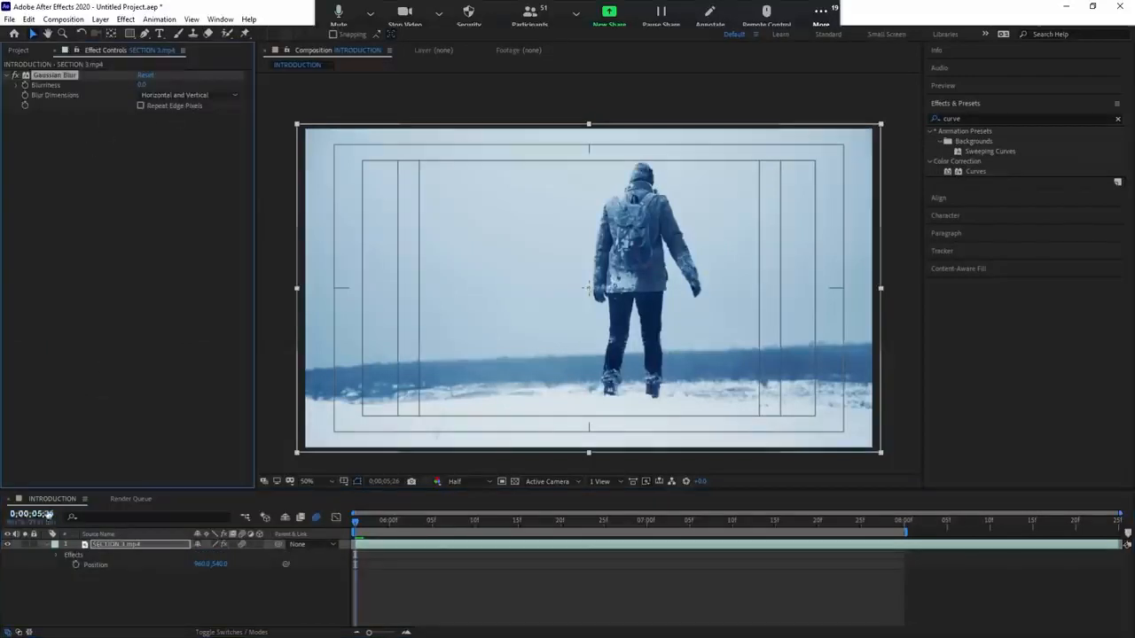
Collapse the SECTION 3 layer and animate Gaussian Blur's Blurriness from 0 at 0;00;05;26 to about 40 at 0;00;06;15
{"action": "left_click", "coordinate": [120, 546]}
{"action": "left_click", "coordinate": [45, 544]}
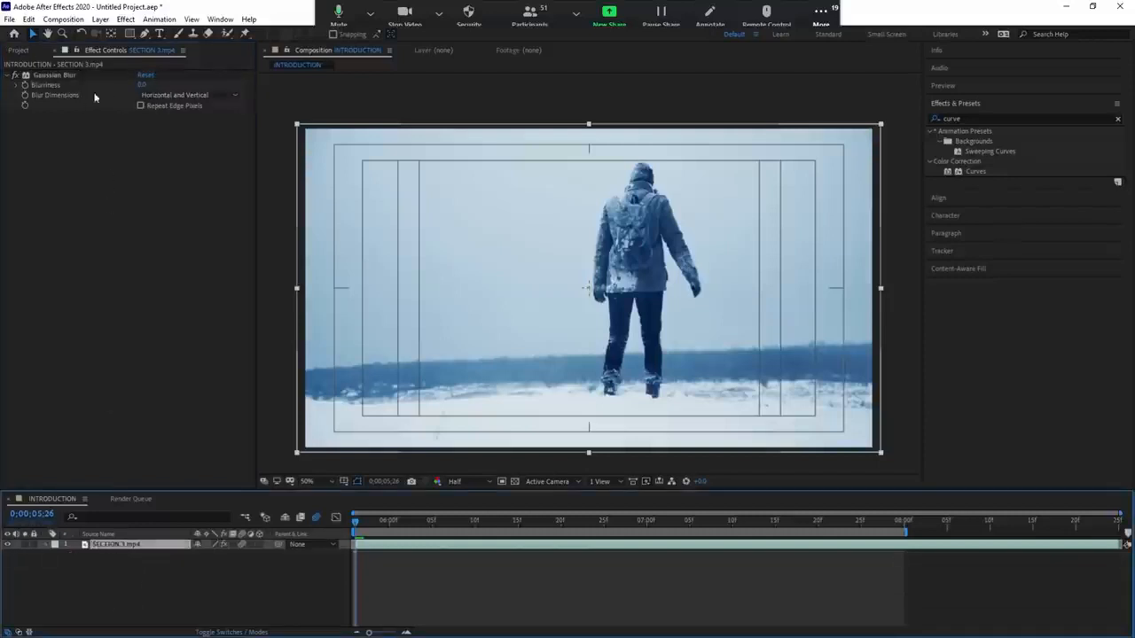
{"action": "left_click", "coordinate": [55, 77]}
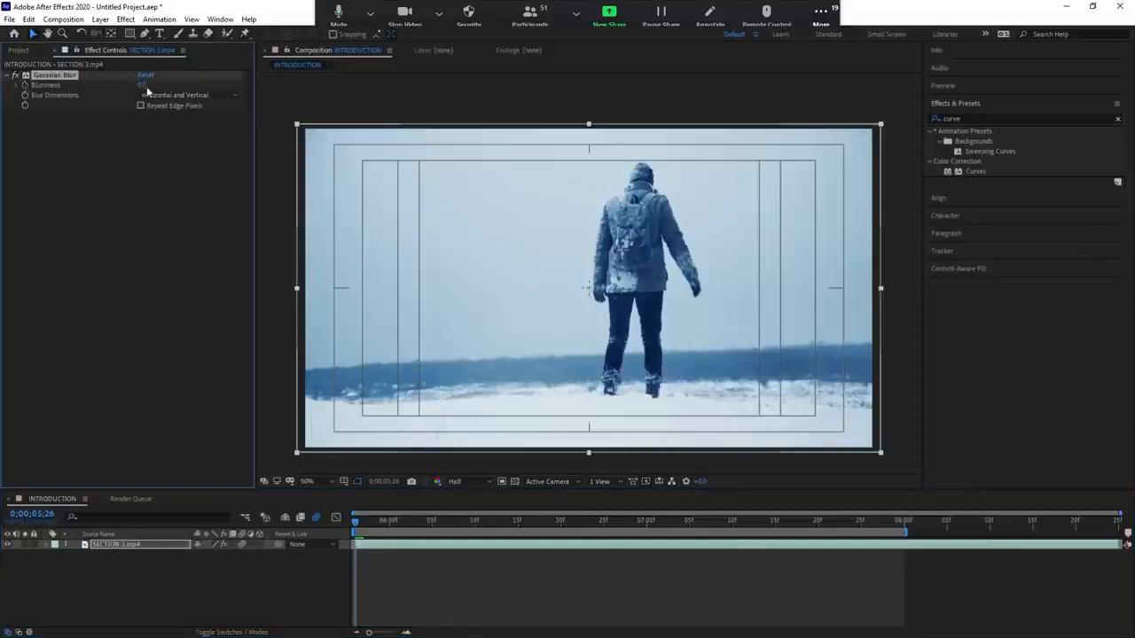
{"action": "left_click_drag", "start_coordinate": [141, 85], "coordinate": [148, 86]}
{"action": "left_click", "coordinate": [142, 85]}
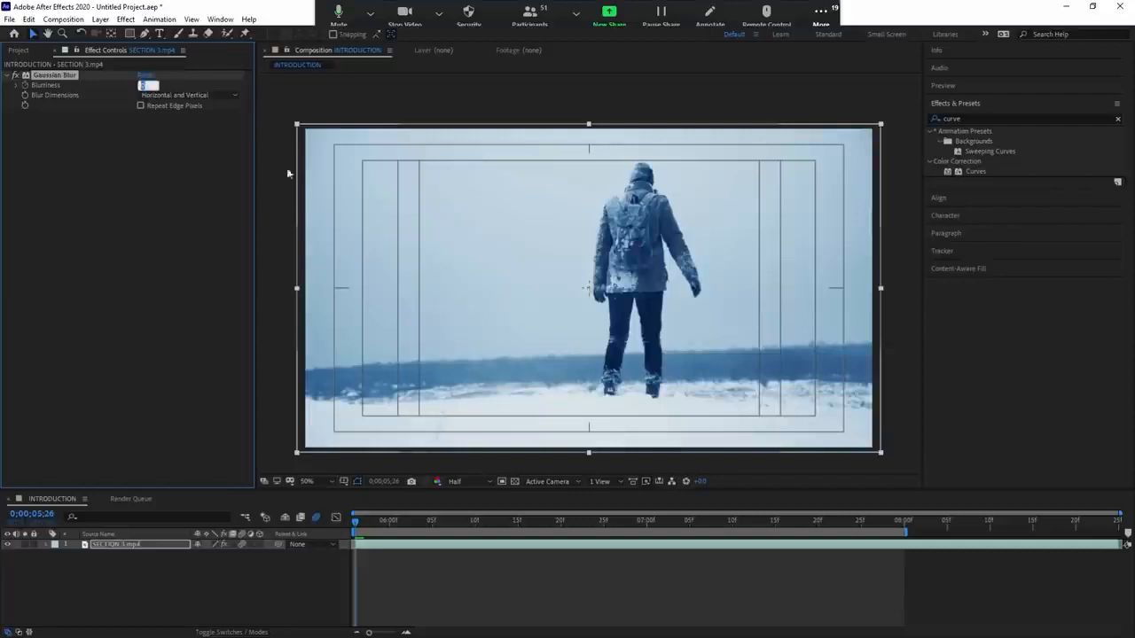
{"action": "left_click", "coordinate": [518, 522]}
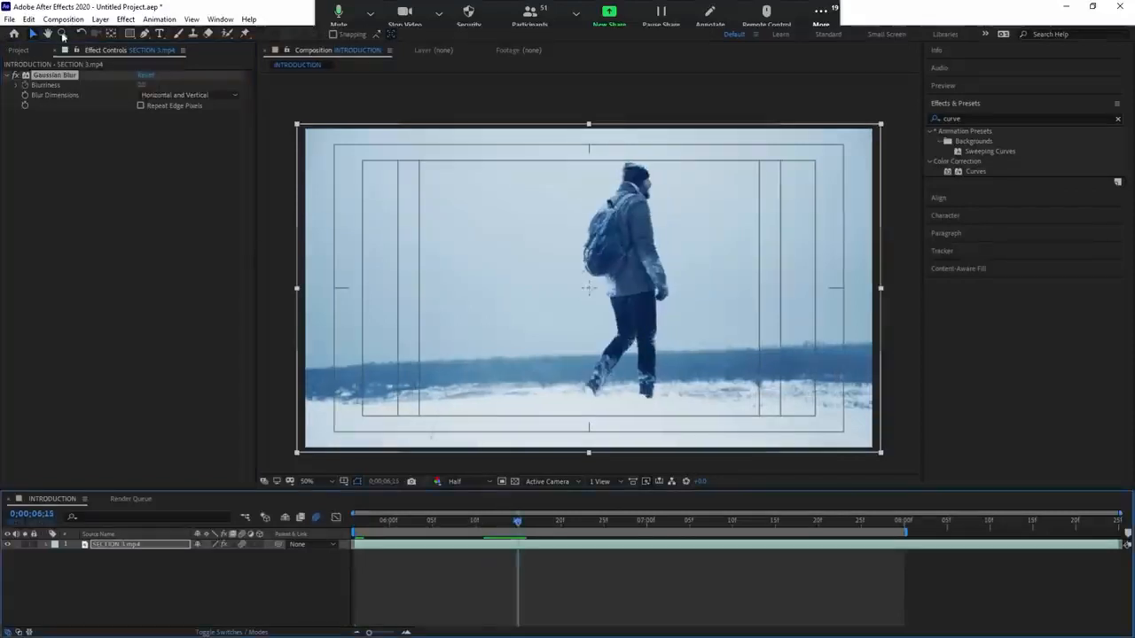
{"action": "left_click_drag", "start_coordinate": [142, 85], "coordinate": [410, 113]}
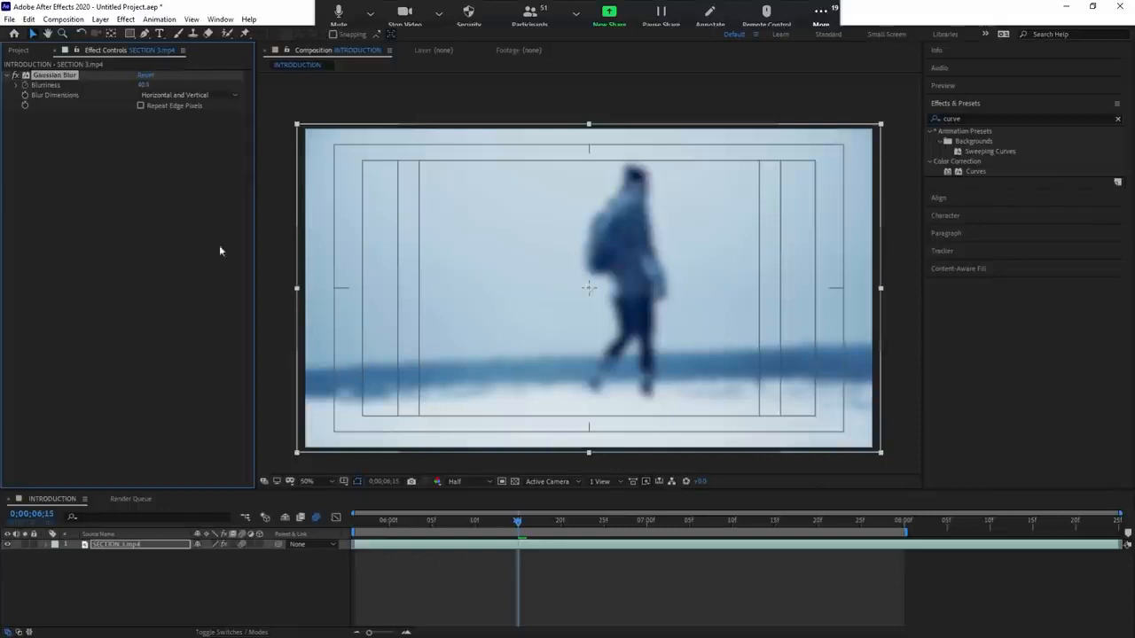
Set the SECTION 3 layer's Scale to 100% and enable Repeat Edge Pixels for its Gaussian Blur
{"action": "left_click", "coordinate": [136, 545]}
{"action": "key", "text": "s"}
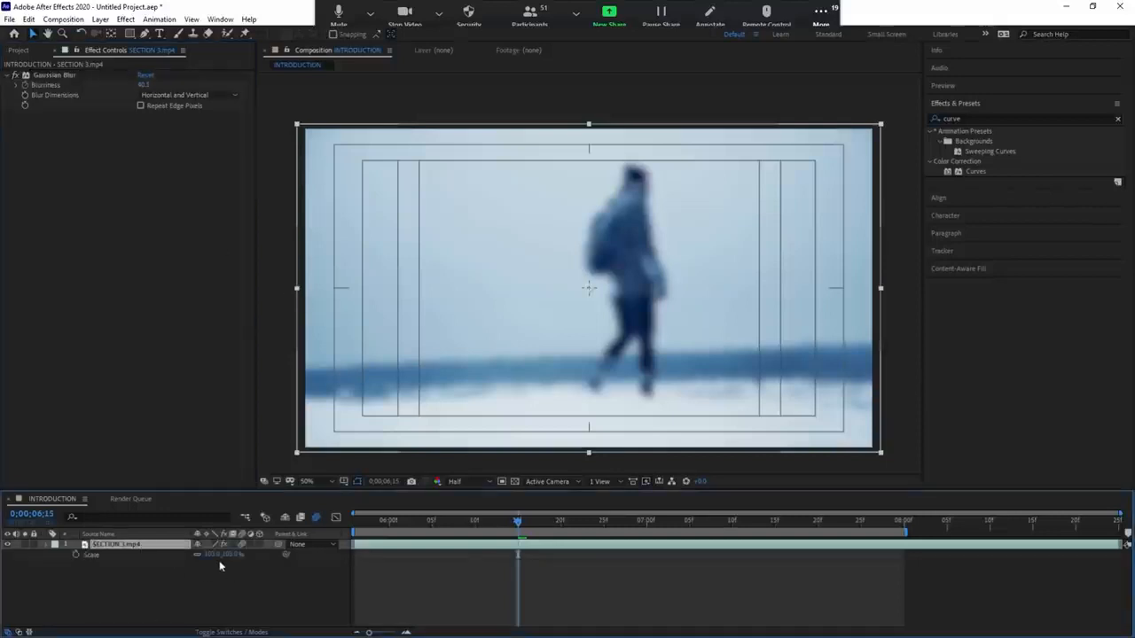
{"action": "left_click", "coordinate": [210, 554]}
{"action": "type", "text": "100"}
{"action": "key", "text": "Return"}
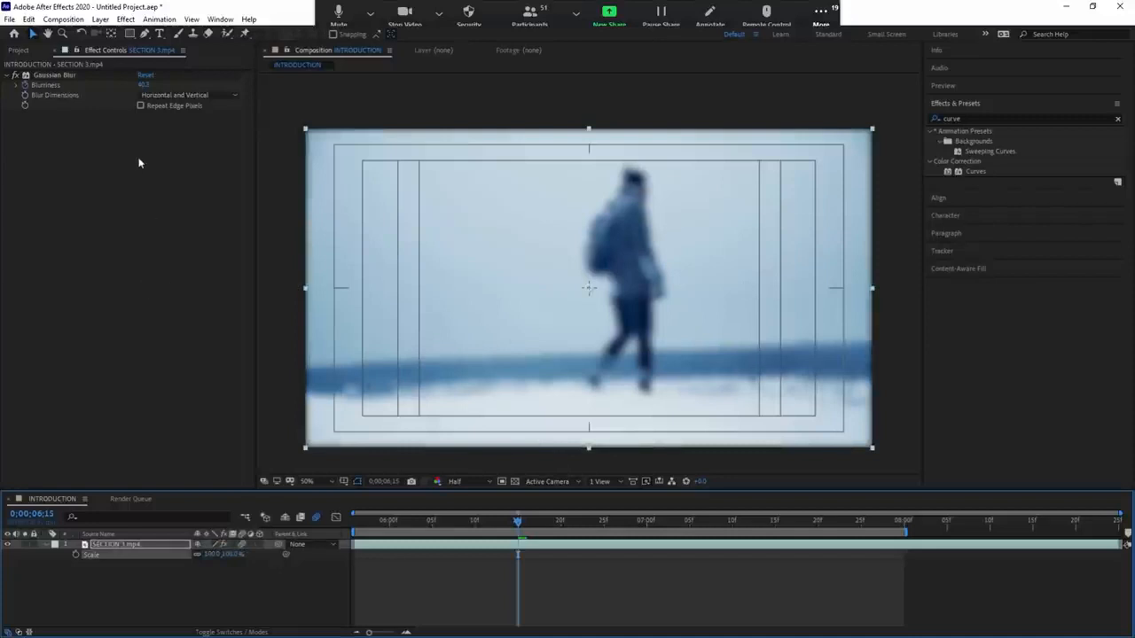
{"action": "left_click", "coordinate": [141, 106]}
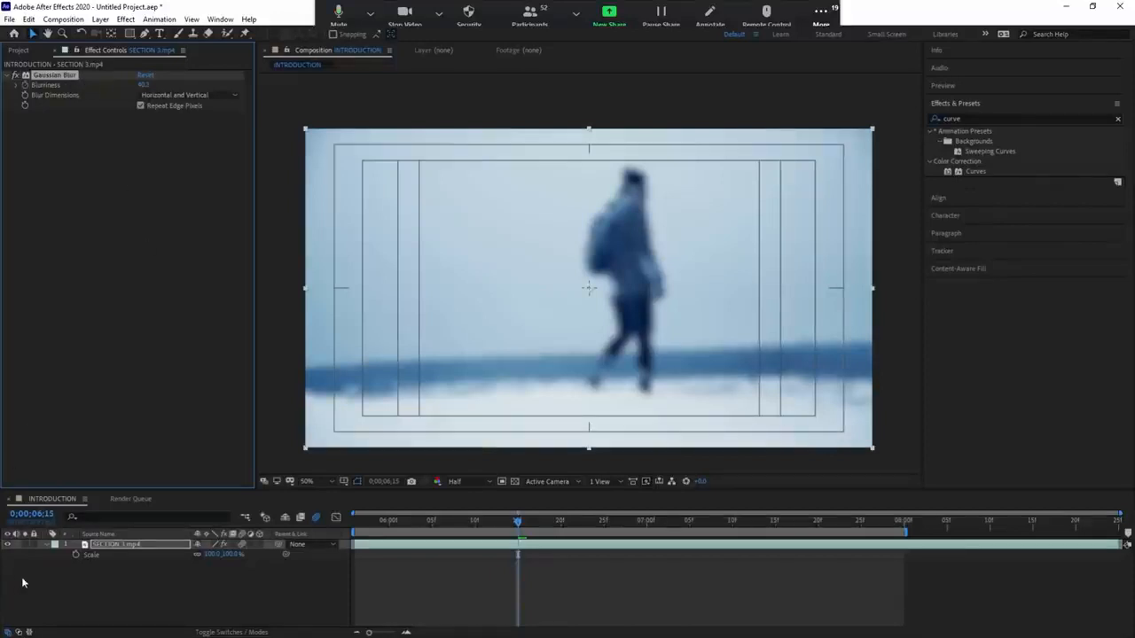
Expand the layer's Effects and Gaussian Blur settings, and preview the blur animation from 0;00;05;26
{"action": "left_click", "coordinate": [47, 545]}
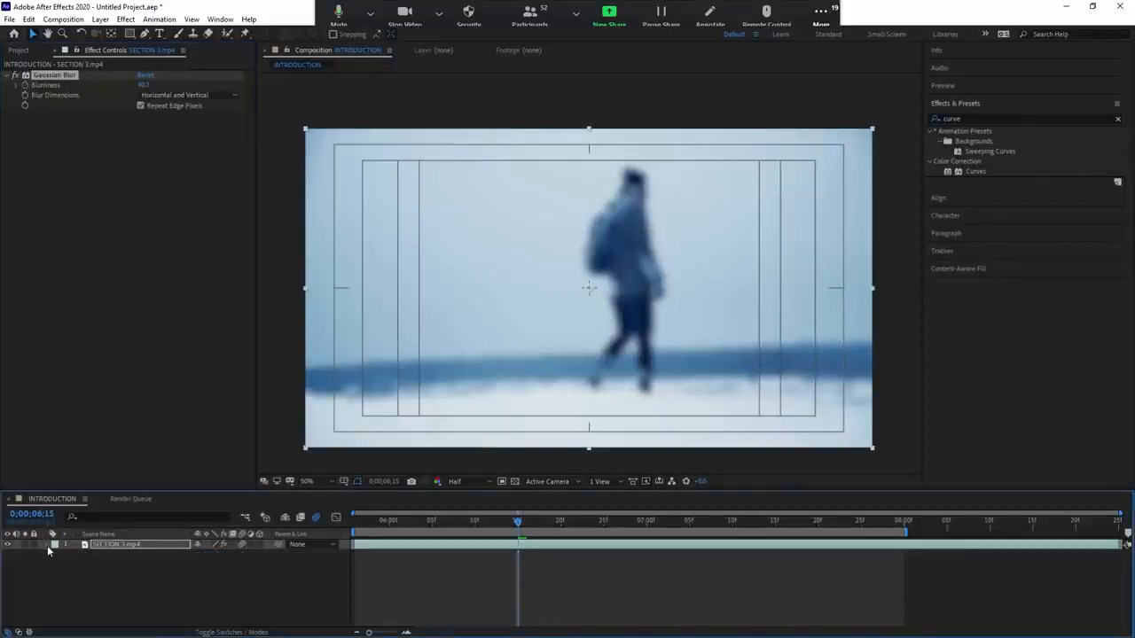
{"action": "left_click", "coordinate": [47, 545]}
{"action": "left_click", "coordinate": [55, 555]}
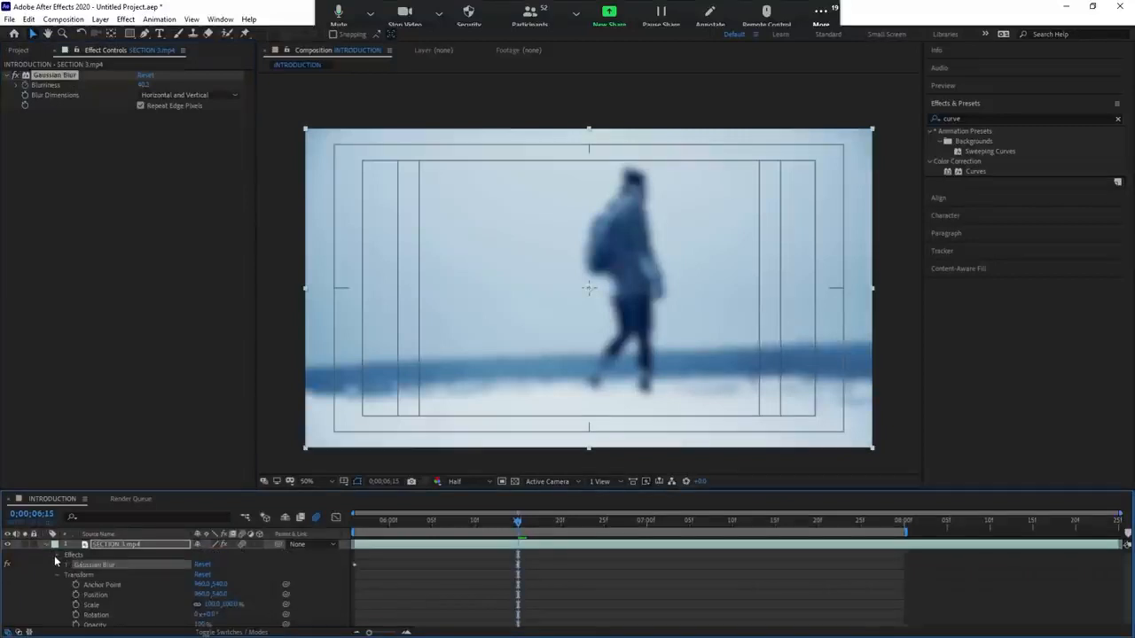
{"action": "left_click", "coordinate": [67, 565]}
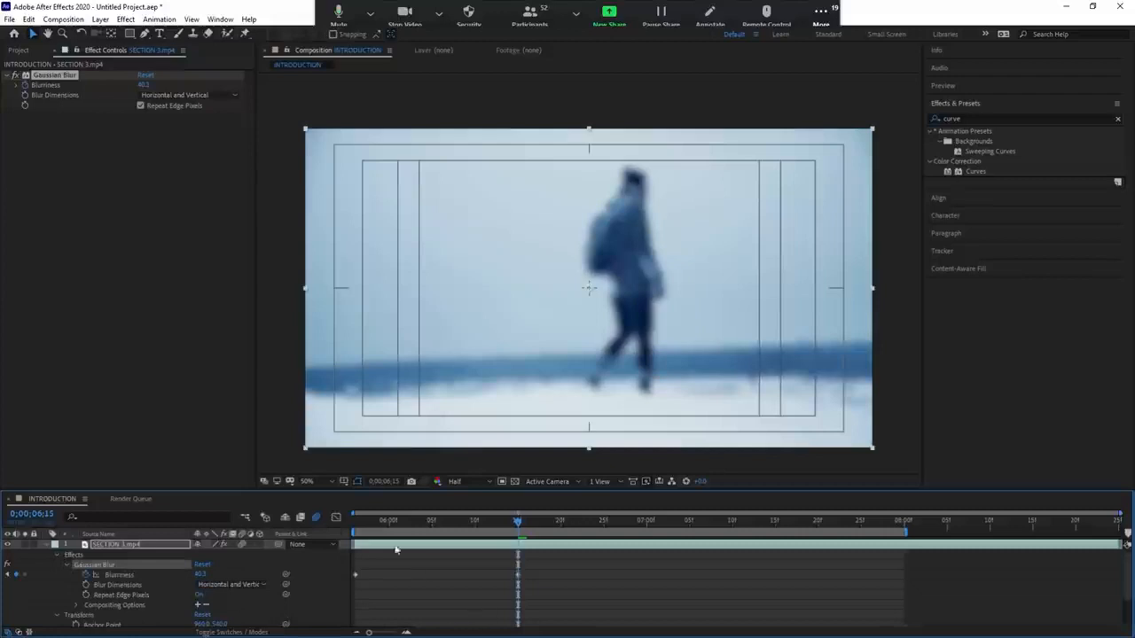
{"action": "left_click_drag", "start_coordinate": [403, 523], "coordinate": [333, 527]}
{"action": "key", "text": "space"}
{"action": "key", "text": "space"}
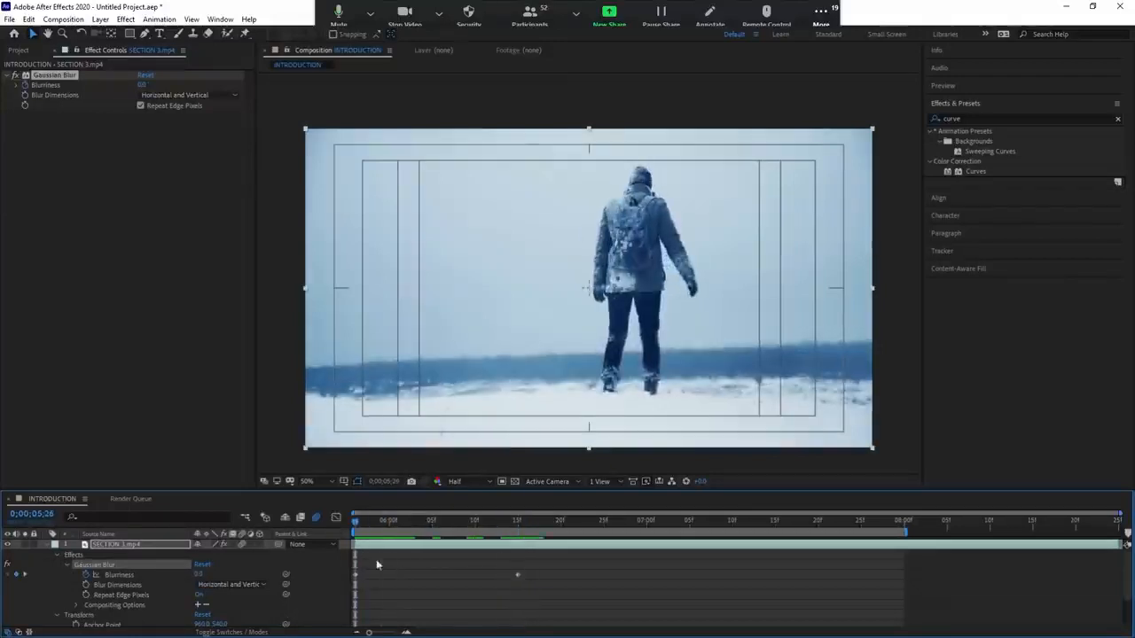
Collapse the layer, reveal only its keyframed properties, and scrub through the blur and back to 0;00;05;26
{"action": "left_click", "coordinate": [46, 546]}
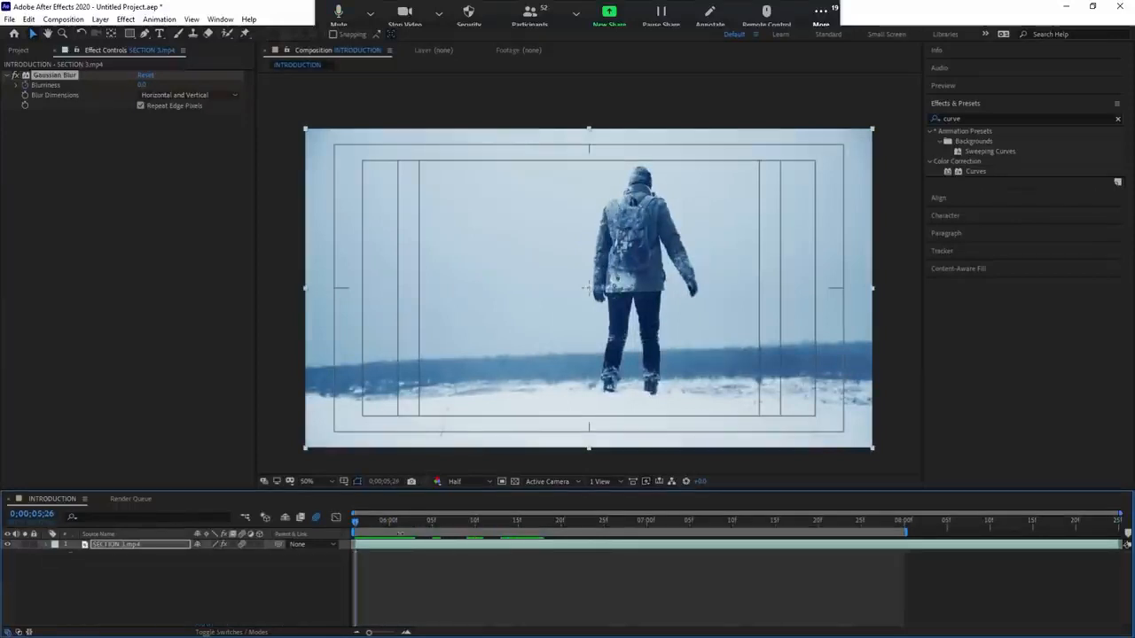
{"action": "key", "text": "u"}
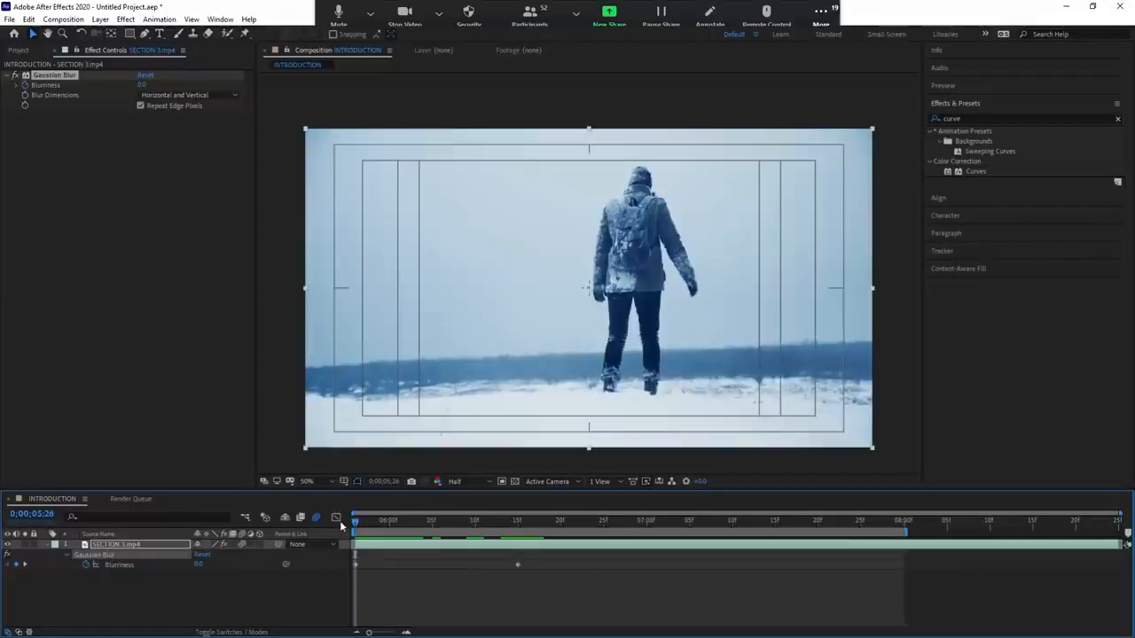
{"action": "left_click_drag", "start_coordinate": [355, 522], "coordinate": [415, 522]}
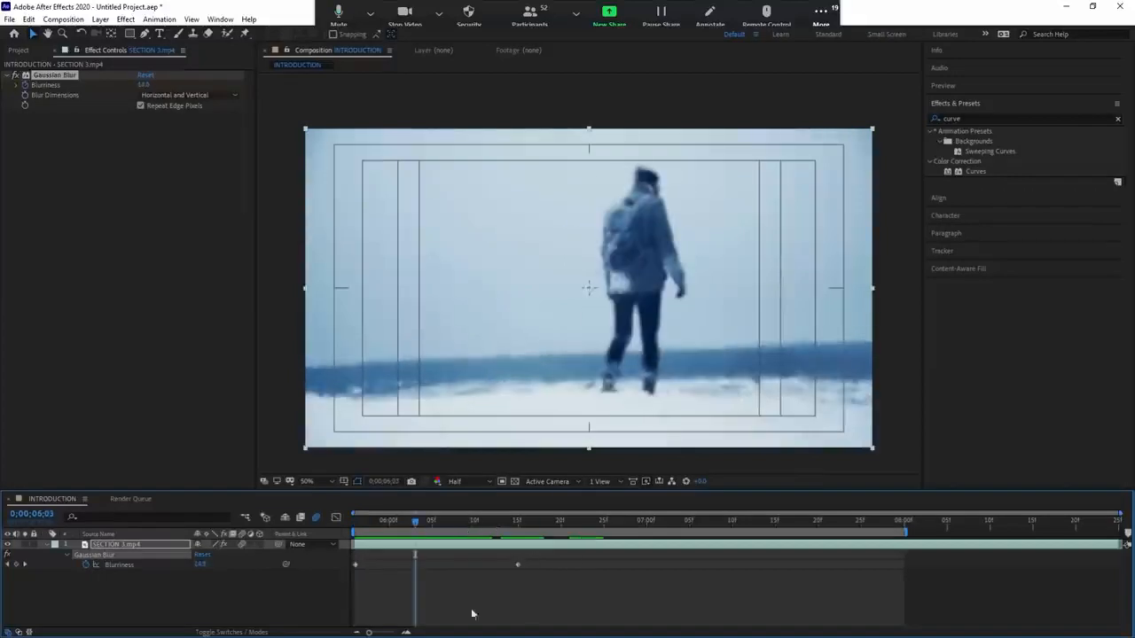
{"action": "left_click_drag", "start_coordinate": [421, 530], "coordinate": [356, 530]}
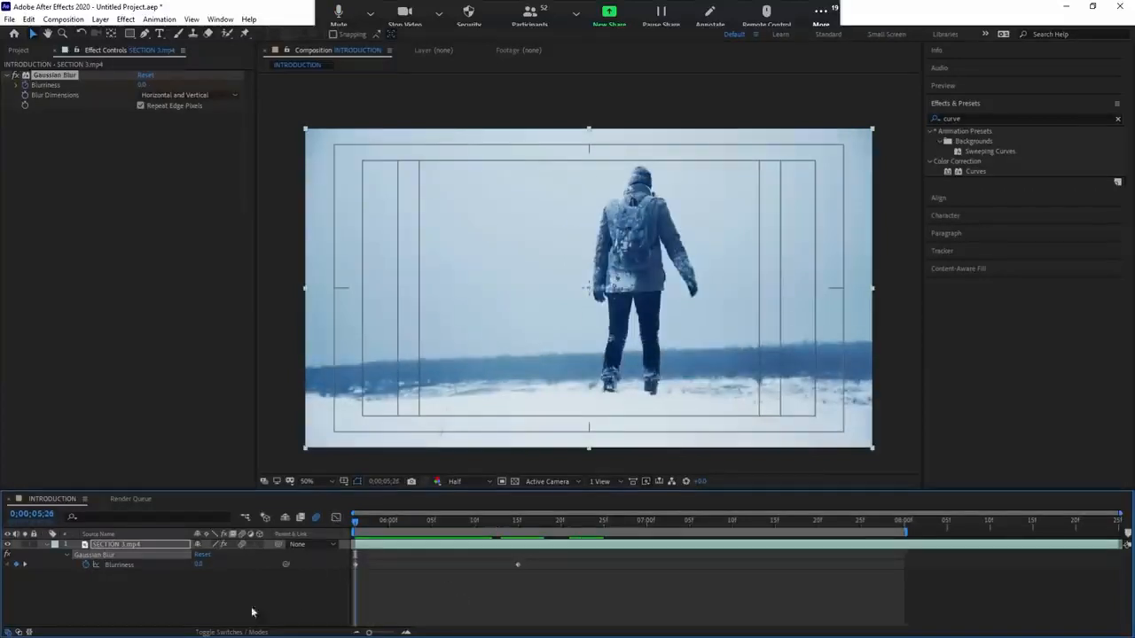
Animate the layer's Rotation from 0° at 0;00;05;26 to about 13° at 0;00;06;12, and preview it from the start
{"action": "key", "text": "r"}
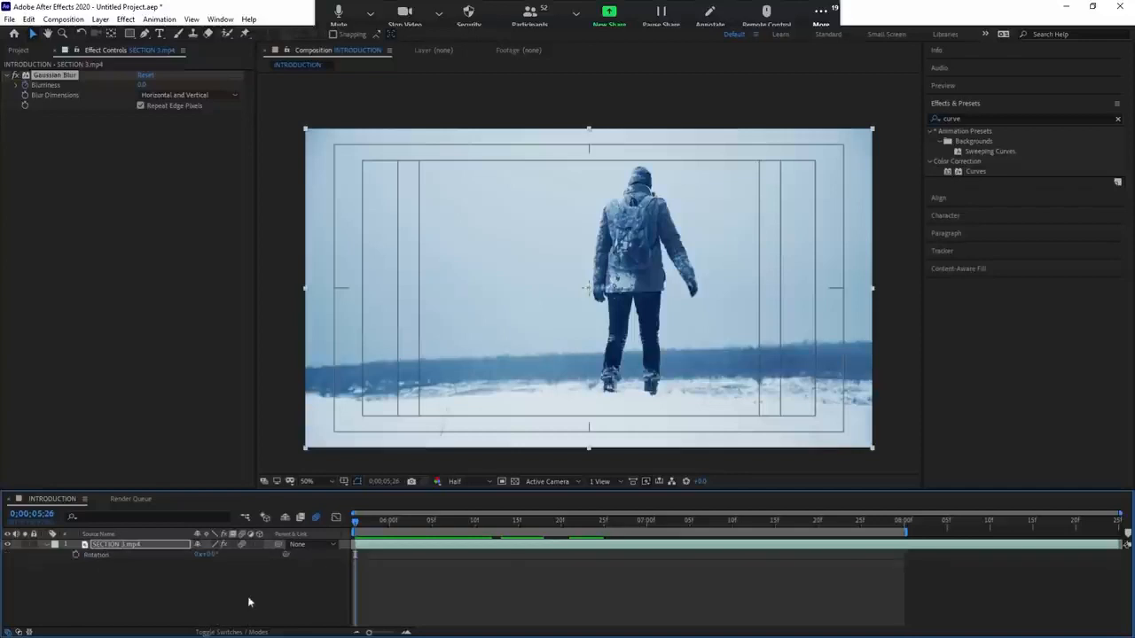
{"action": "left_click", "coordinate": [75, 554]}
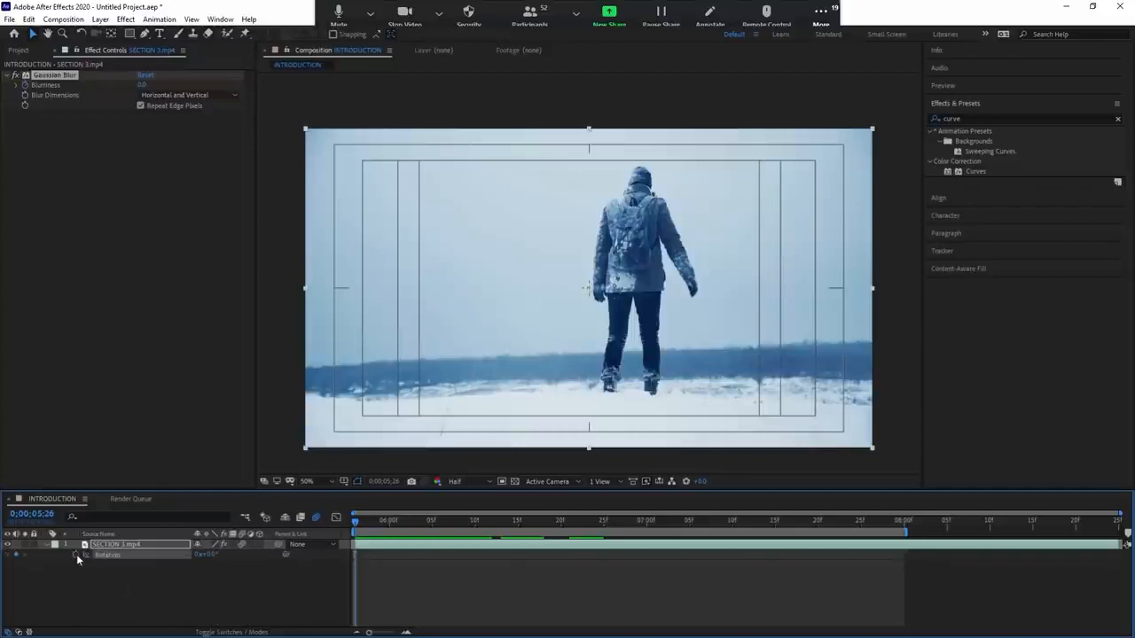
{"action": "left_click", "coordinate": [492, 523]}
{"action": "left_click_drag", "start_coordinate": [209, 554], "coordinate": [216, 551]}
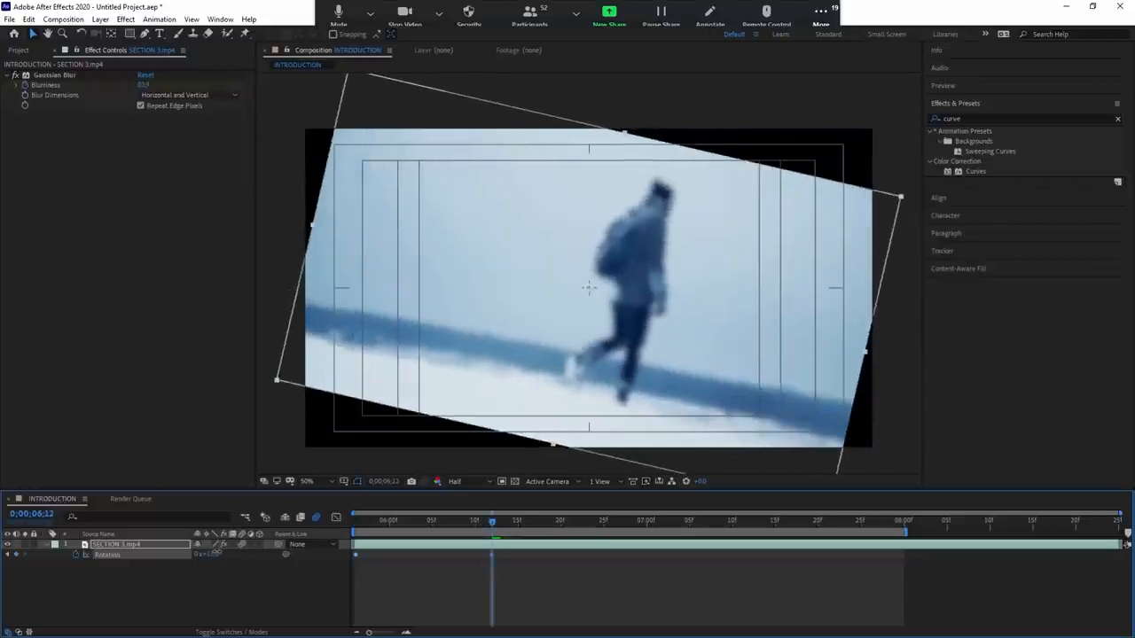
{"action": "left_click_drag", "start_coordinate": [418, 522], "coordinate": [322, 517]}
{"action": "key", "text": "space"}
{"action": "key", "text": "space"}
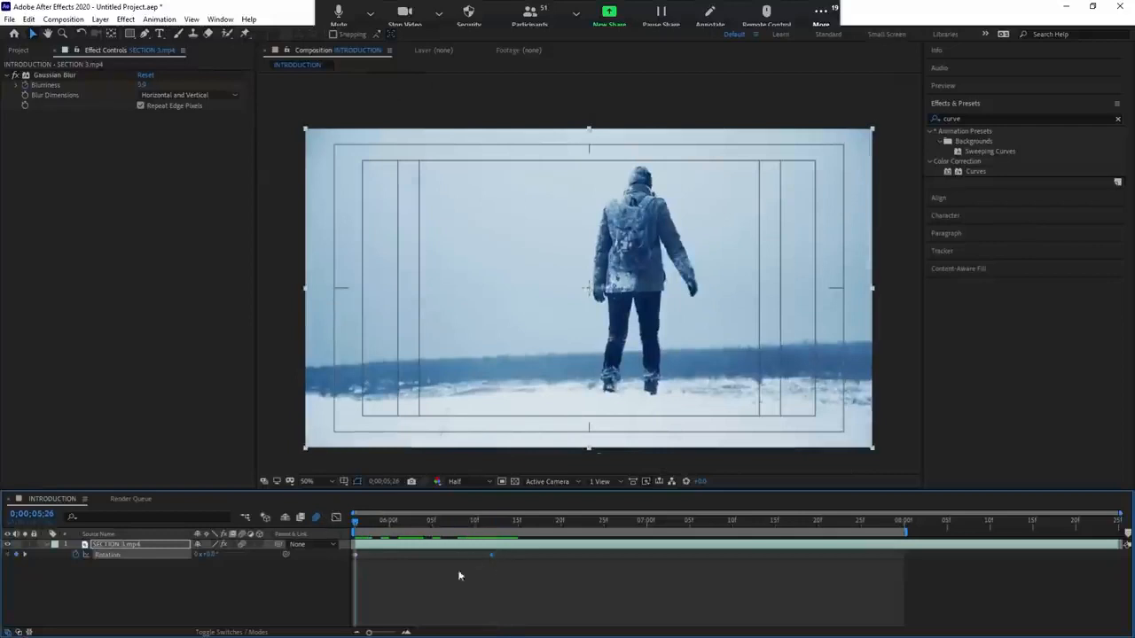
Reveal all keyframed properties of the layer and move the second Rotation keyframe to 0;00;06;15, in line with the last Blurriness keyframe
{"action": "left_click", "coordinate": [46, 544]}
{"action": "left_click", "coordinate": [494, 563]}
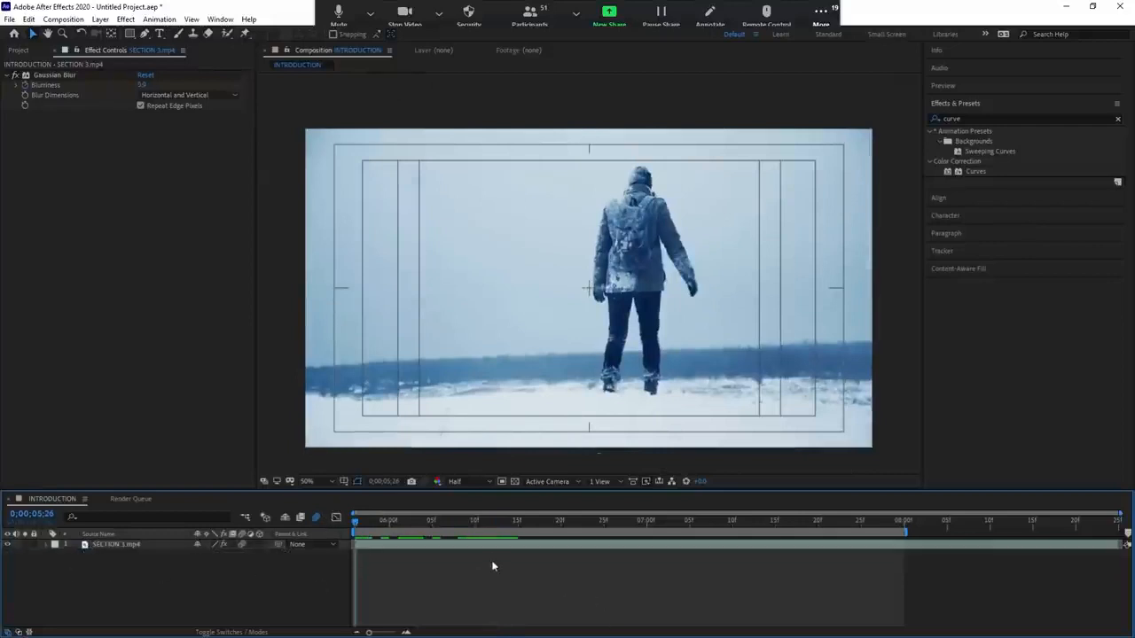
{"action": "left_click", "coordinate": [485, 548]}
{"action": "key", "text": "u"}
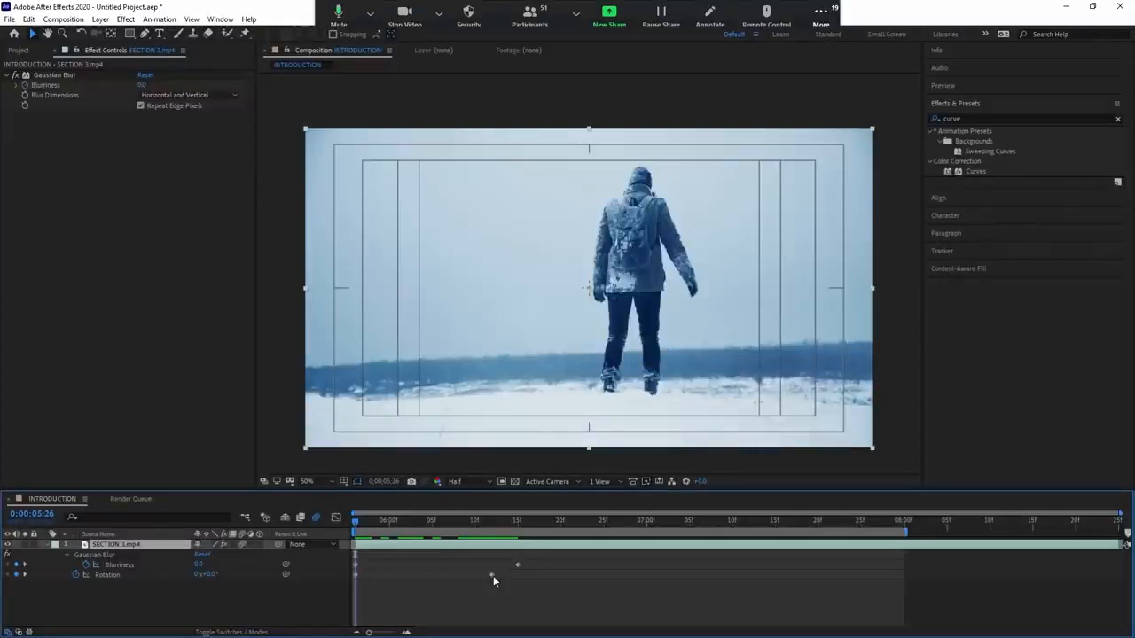
{"action": "left_click_drag", "start_coordinate": [492, 575], "coordinate": [507, 578]}
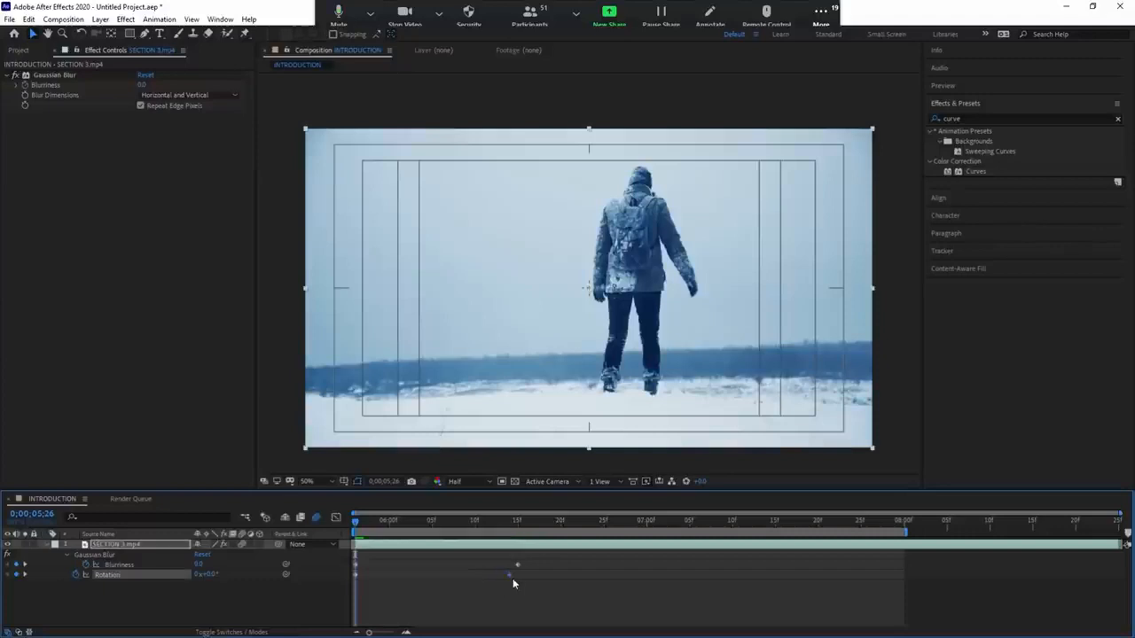
{"action": "left_click_drag", "start_coordinate": [433, 524], "coordinate": [354, 525]}
{"action": "left_click", "coordinate": [421, 592]}
{"action": "left_click", "coordinate": [429, 548]}
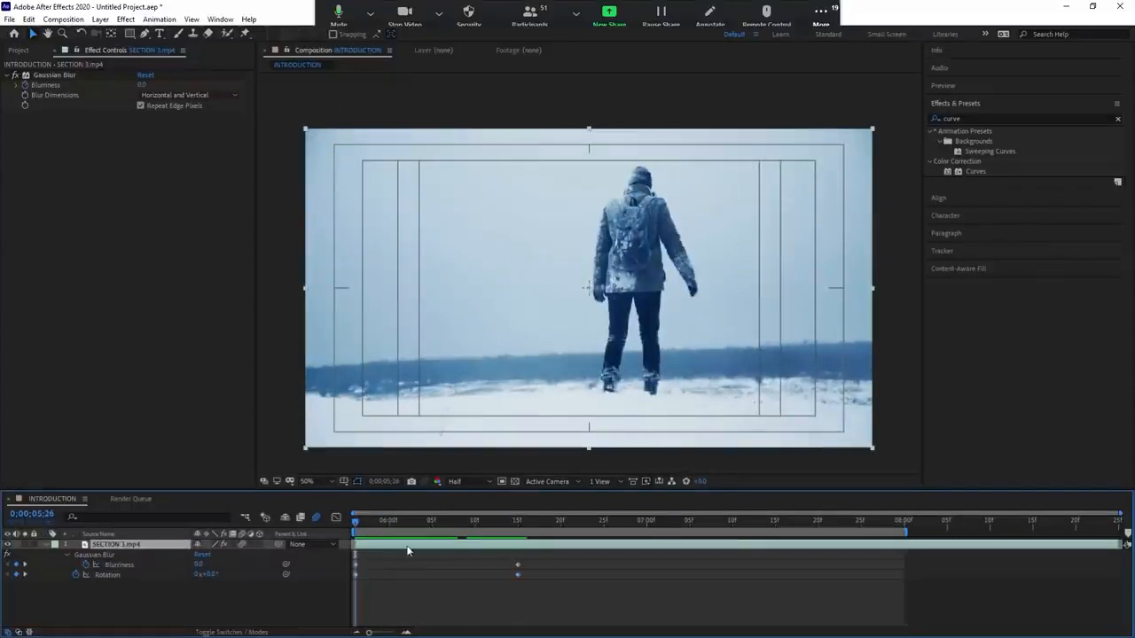
Display only the layer's Rotation property, and toggle the display of its keyframed properties
{"action": "key", "text": "r"}
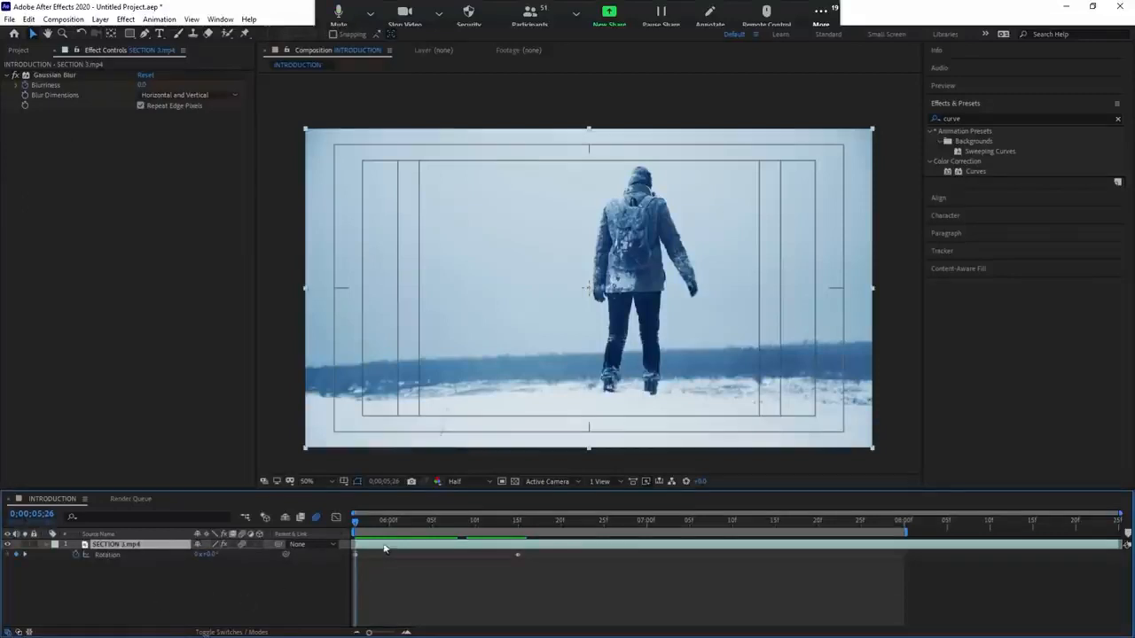
{"action": "key", "text": "u"}
{"action": "key", "text": "u"}
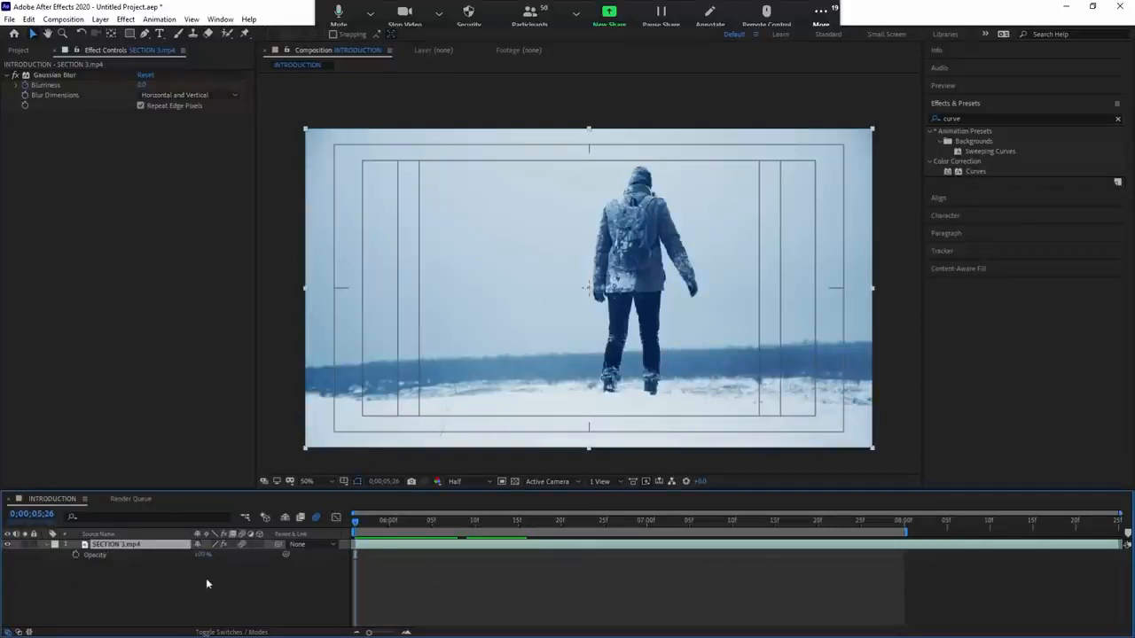
Display the layer's Opacity and lower it to 40% without keyframing it
{"action": "key", "text": "t"}
{"action": "left_click_drag", "start_coordinate": [209, 555], "coordinate": [181, 555]}
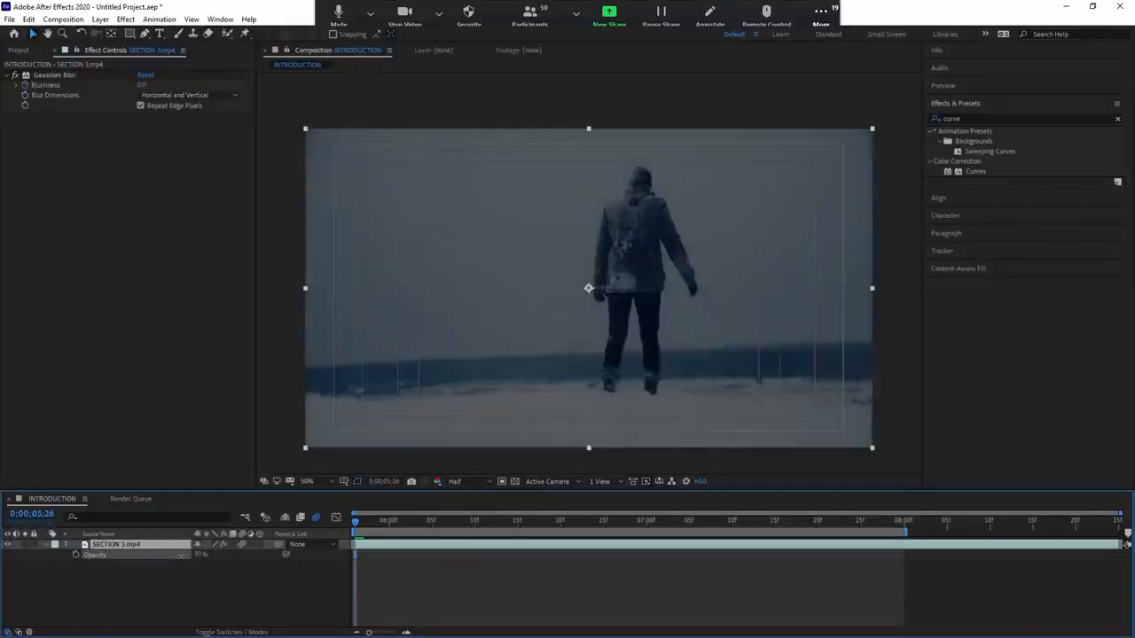
{"action": "key", "text": "Return"}
{"action": "left_click", "coordinate": [408, 594]}
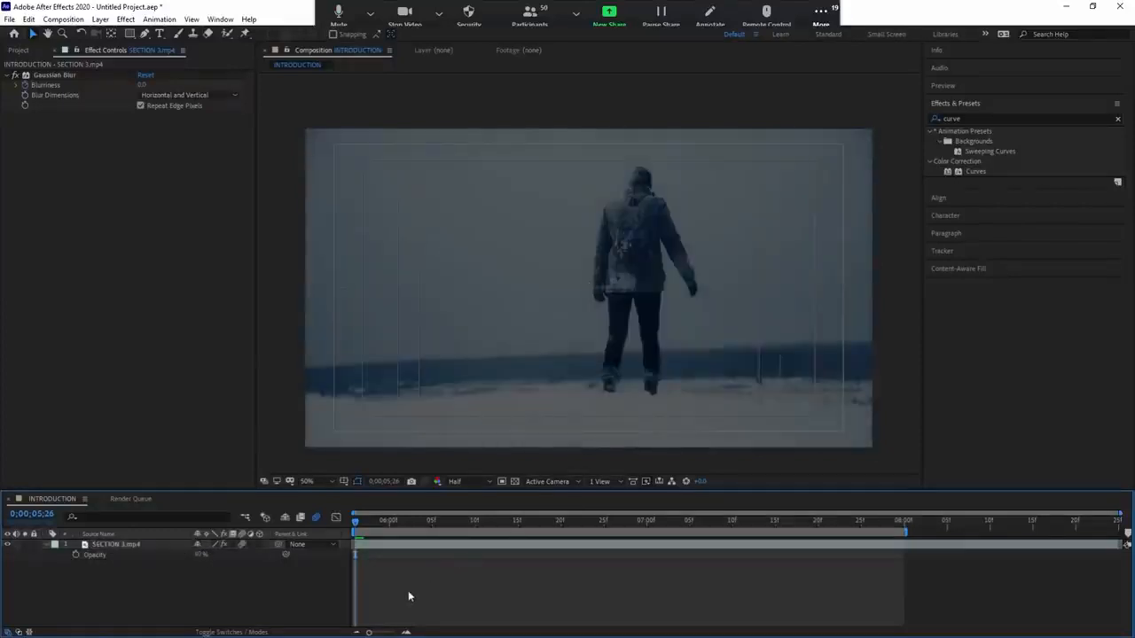
Collapse the layer, scrub to 0;00;06;11, and reveal all of its modified properties, including those without keyframes
{"action": "left_click", "coordinate": [46, 544]}
{"action": "left_click", "coordinate": [403, 523]}
{"action": "left_click_drag", "start_coordinate": [404, 525], "coordinate": [482, 526]}
{"action": "key", "text": "u"}
{"action": "key", "text": "u"}
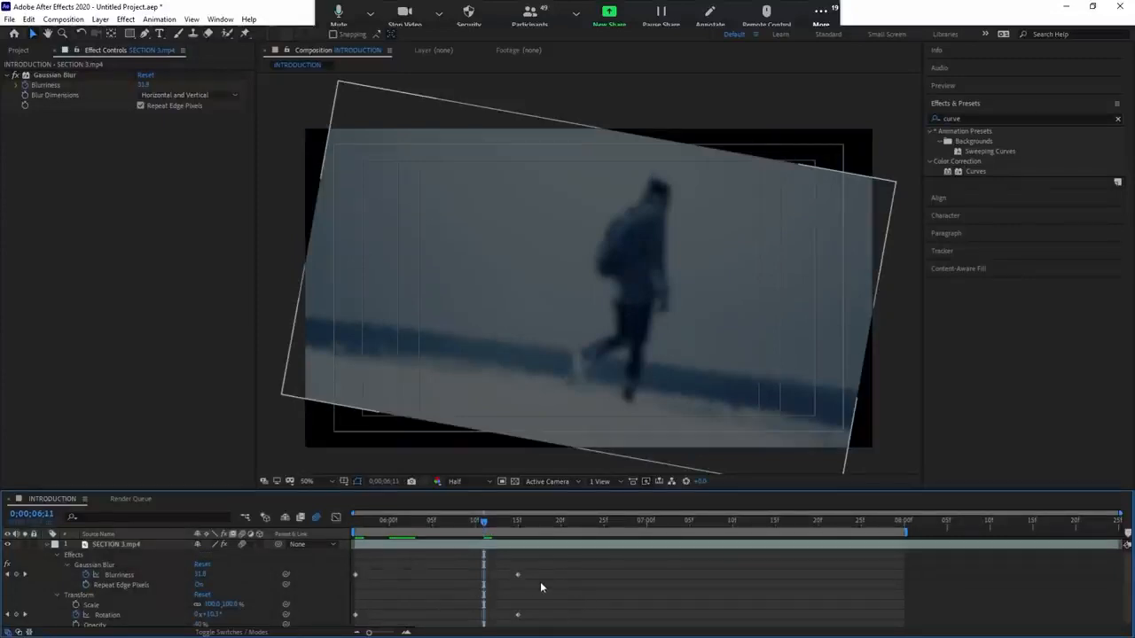
{"action": "scroll", "coordinate": [541, 584], "scroll_direction": "down", "scroll_amount": 1}
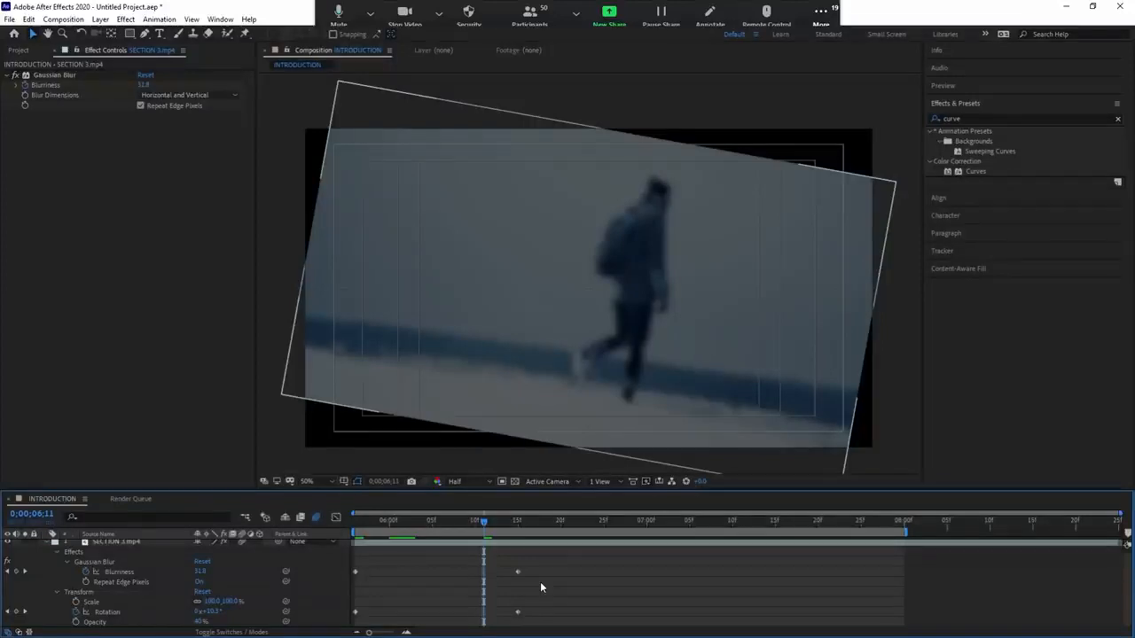
Show only the layer's keyframed properties, and delete the Gaussian Blur effect and the Rotation keyframes
{"action": "key", "text": "u"}
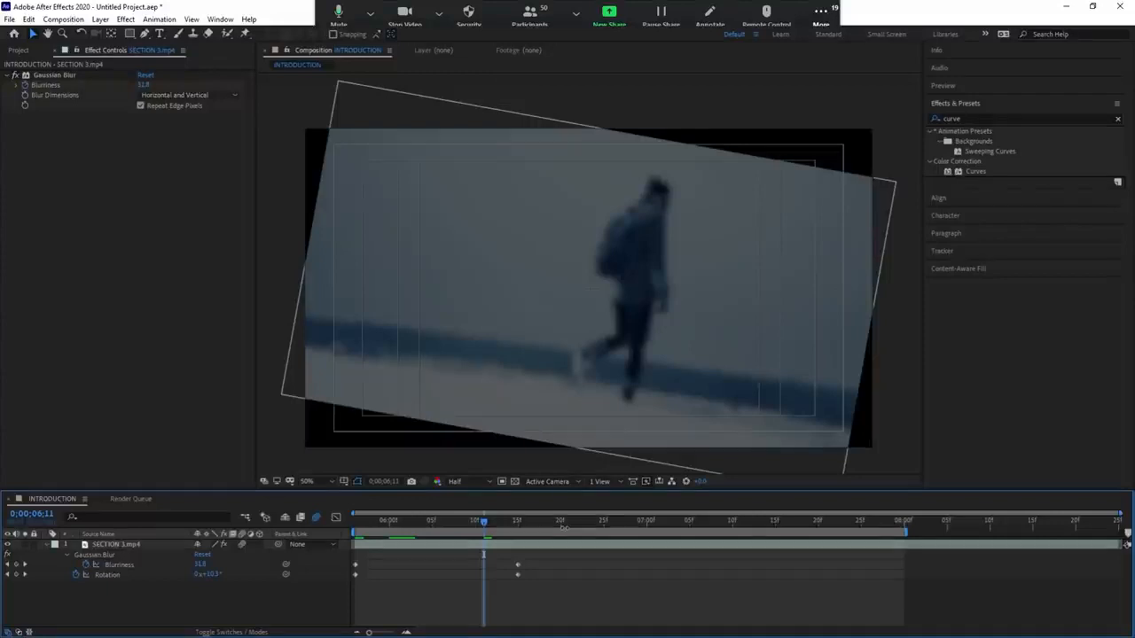
{"action": "left_click", "coordinate": [558, 546]}
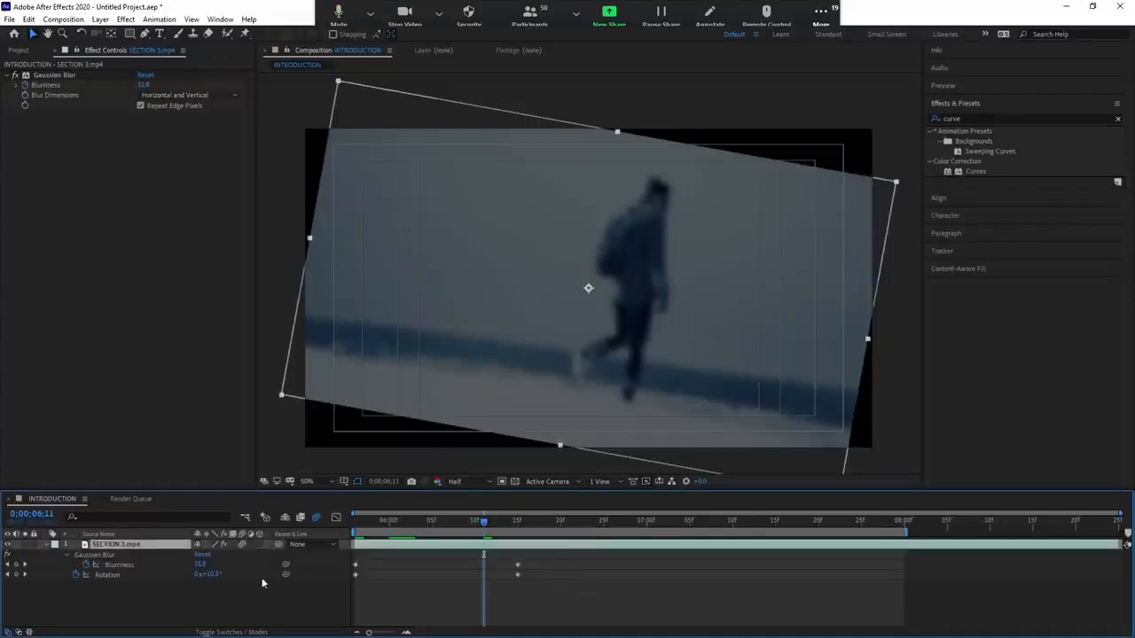
{"action": "left_click", "coordinate": [111, 566]}
{"action": "left_click", "coordinate": [109, 575], "text": "shift"}
{"action": "key", "text": "Delete"}
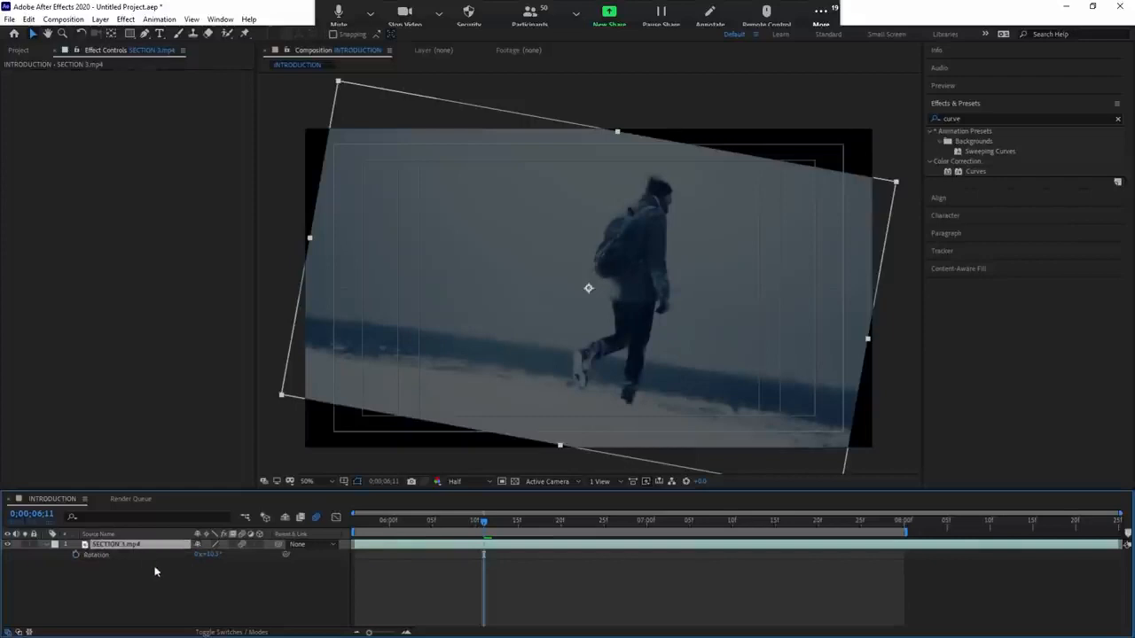
Expand the SECTION 3 layer's full Transform group and reset all of its values
{"action": "left_click", "coordinate": [55, 544]}
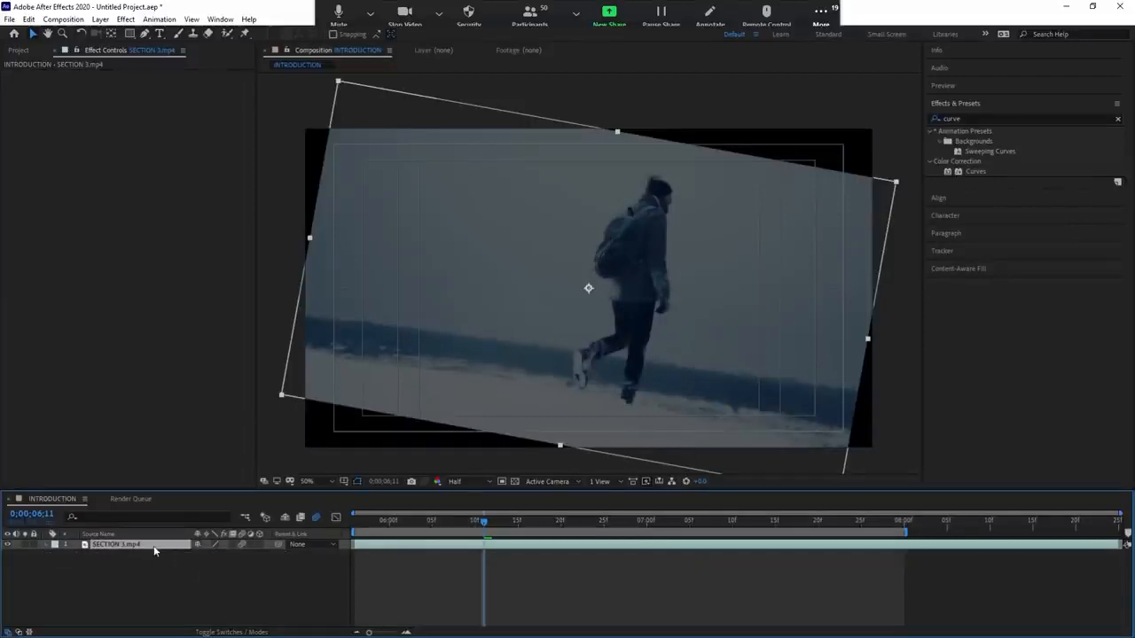
{"action": "left_click", "coordinate": [55, 544]}
{"action": "left_click", "coordinate": [202, 555]}
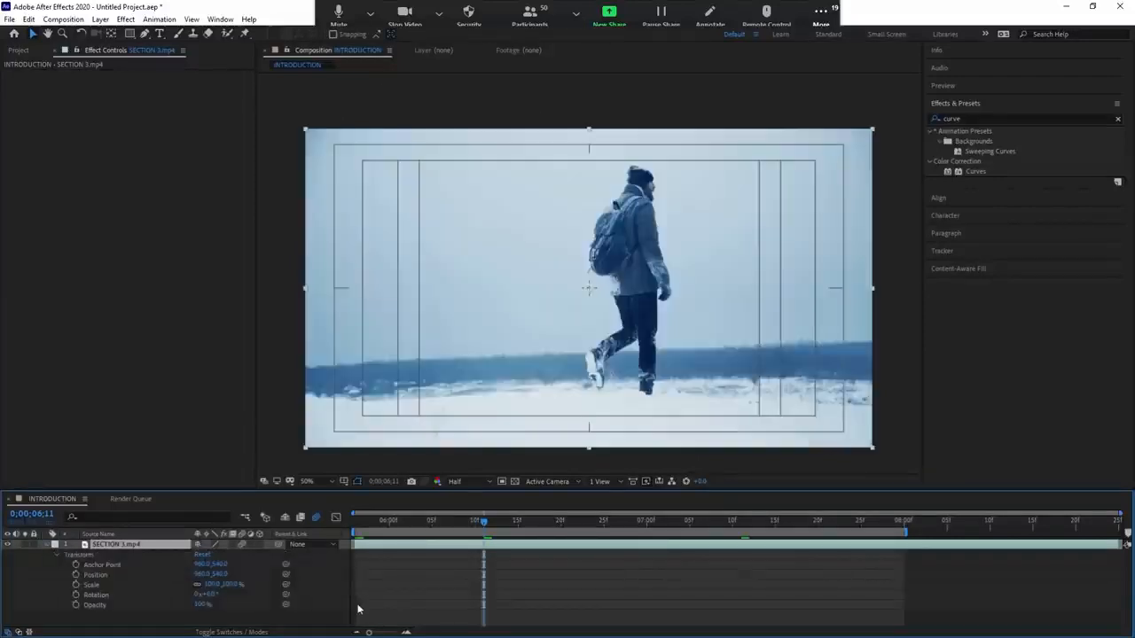
Go to 0;00;06;14, and scale the SECTION 3 clip up to about 105.6% in the maximized composition view
{"action": "left_click", "coordinate": [532, 603]}
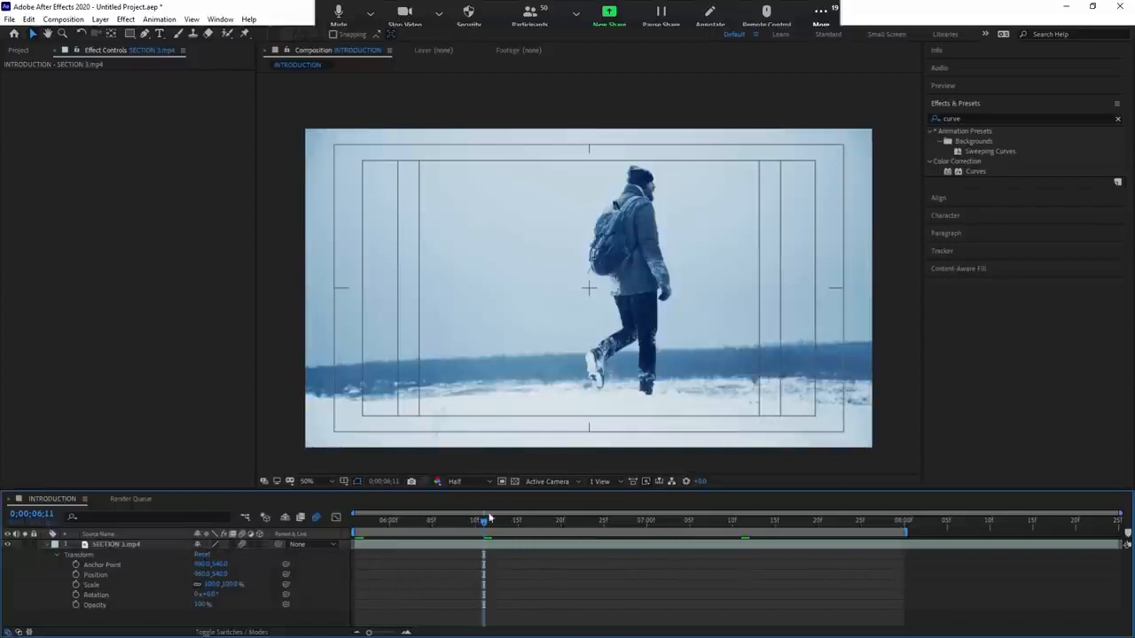
{"action": "left_click", "coordinate": [509, 523]}
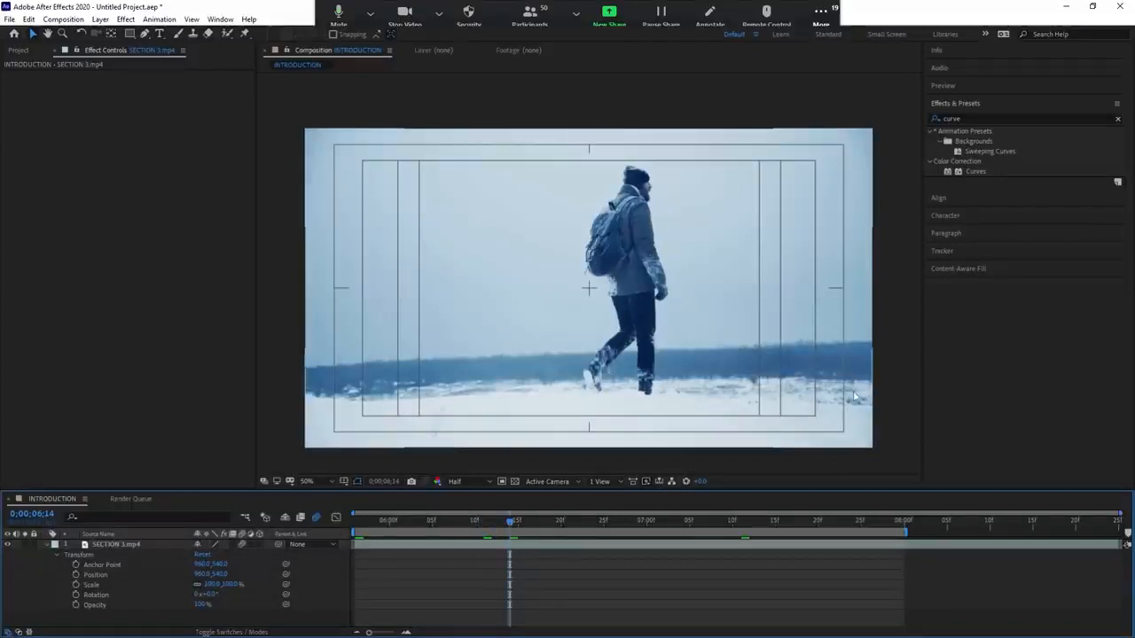
{"action": "scroll", "coordinate": [661, 333], "scroll_direction": "down", "scroll_amount": 2}
{"action": "scroll", "coordinate": [660, 332], "scroll_direction": "up", "scroll_amount": 2}
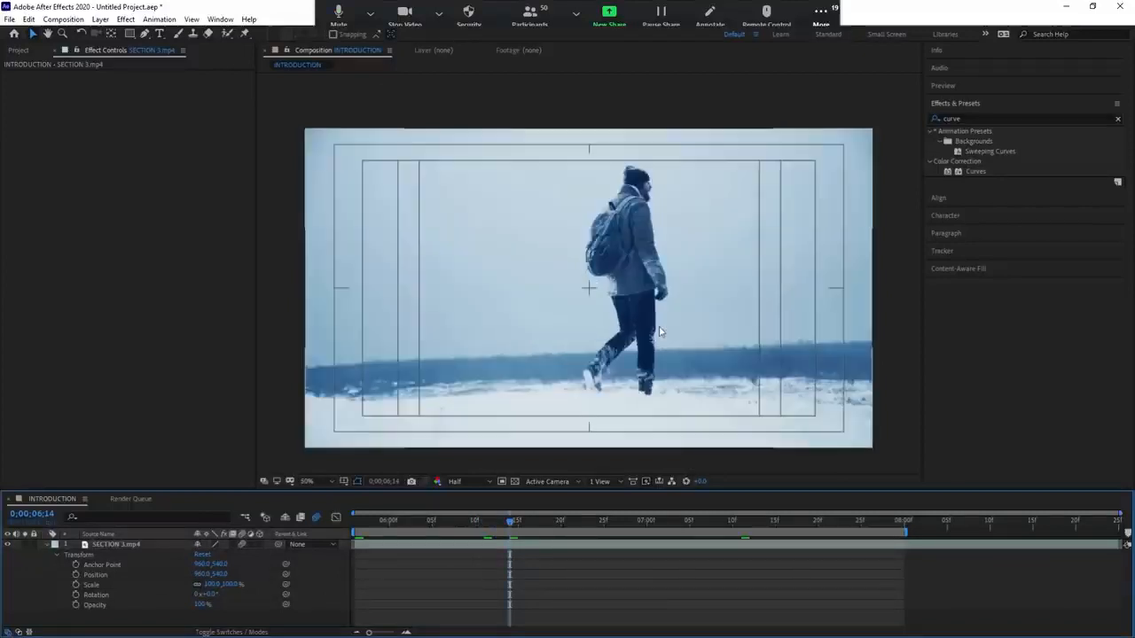
{"action": "key", "text": "grave"}
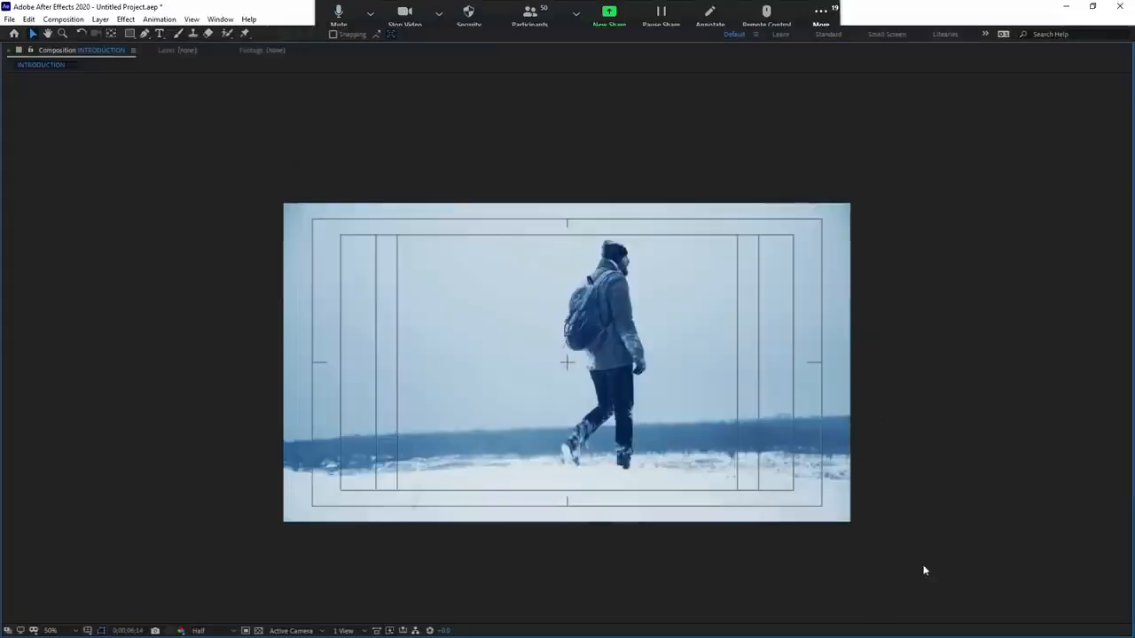
{"action": "left_click", "coordinate": [838, 502]}
{"action": "left_click_drag", "start_coordinate": [853, 526], "coordinate": [964, 534]}
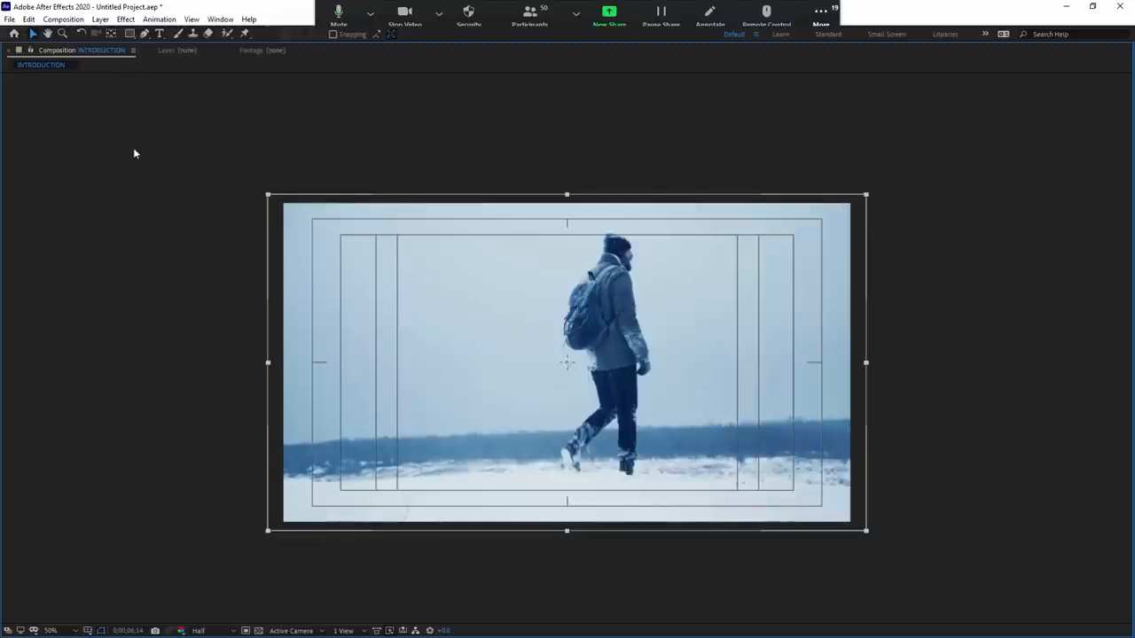
Rotate the SECTION 3 clip about 1.2° clockwise in the viewer, and restore the full panel layout
{"action": "left_click", "coordinate": [80, 34]}
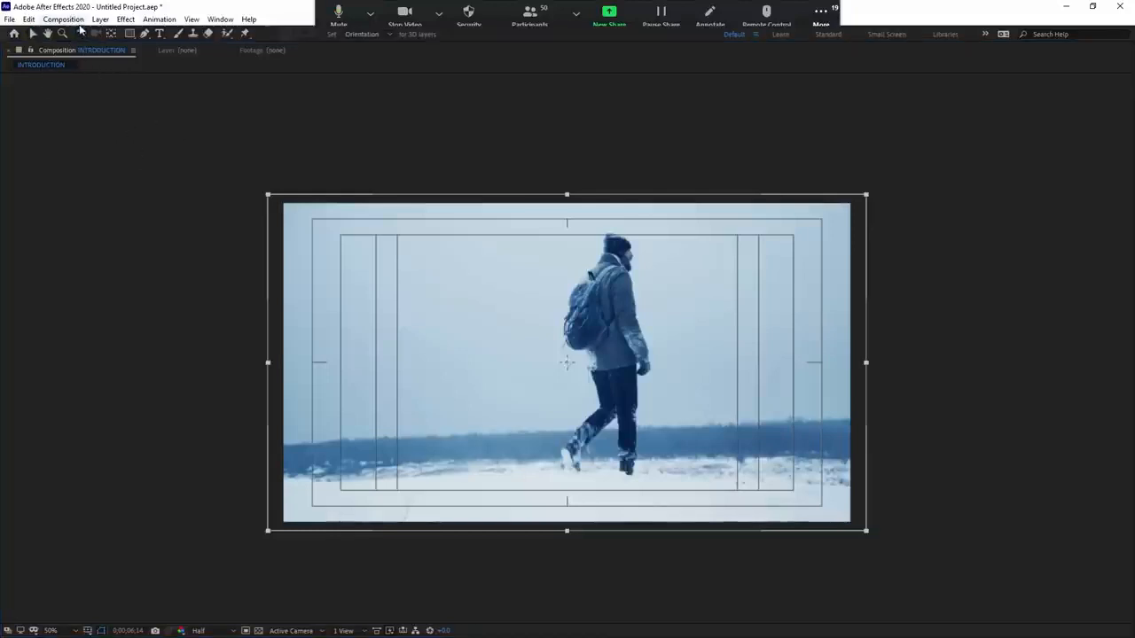
{"action": "left_click_drag", "start_coordinate": [854, 266], "coordinate": [793, 294]}
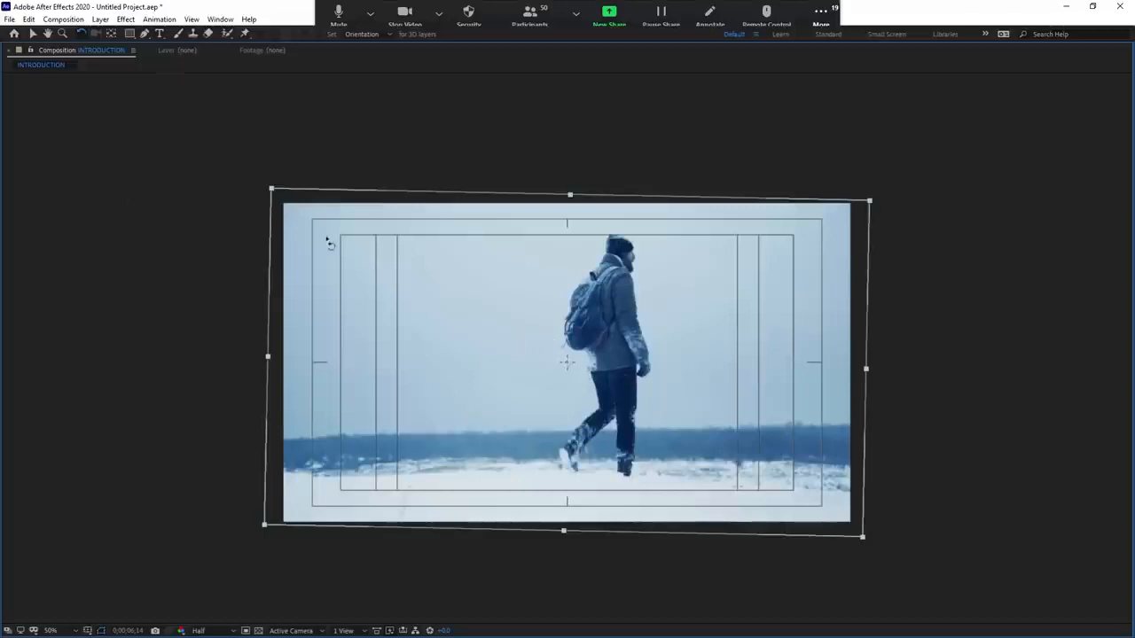
{"action": "key", "text": "grave"}
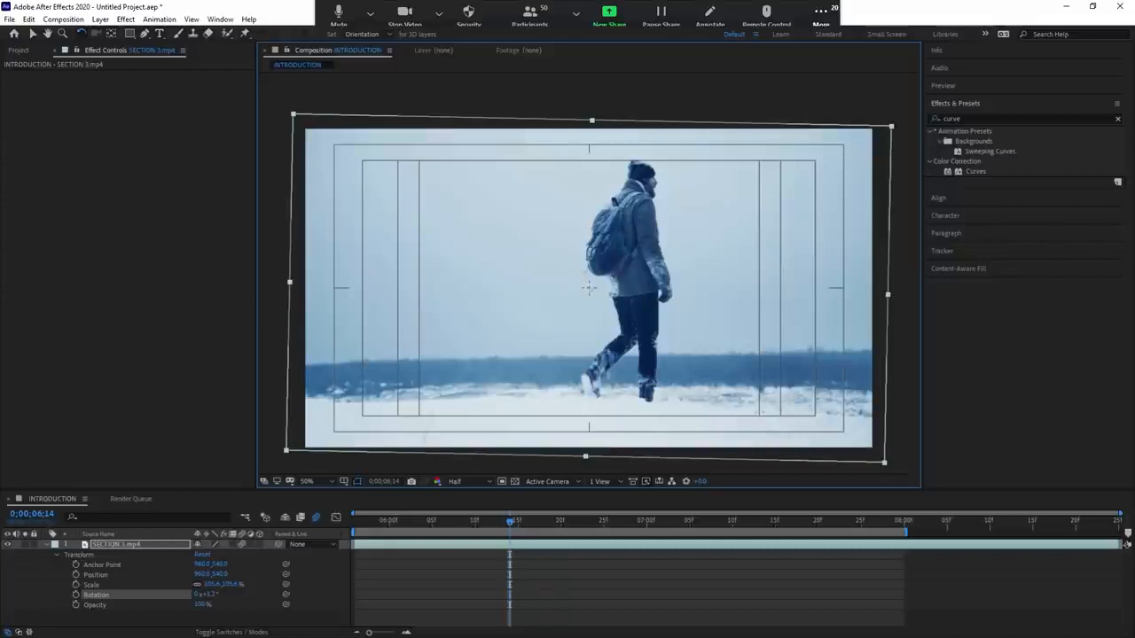
Reset all Transform values of the SECTION 3 layer and deselect it
{"action": "left_click", "coordinate": [479, 578]}
{"action": "left_click", "coordinate": [470, 550]}
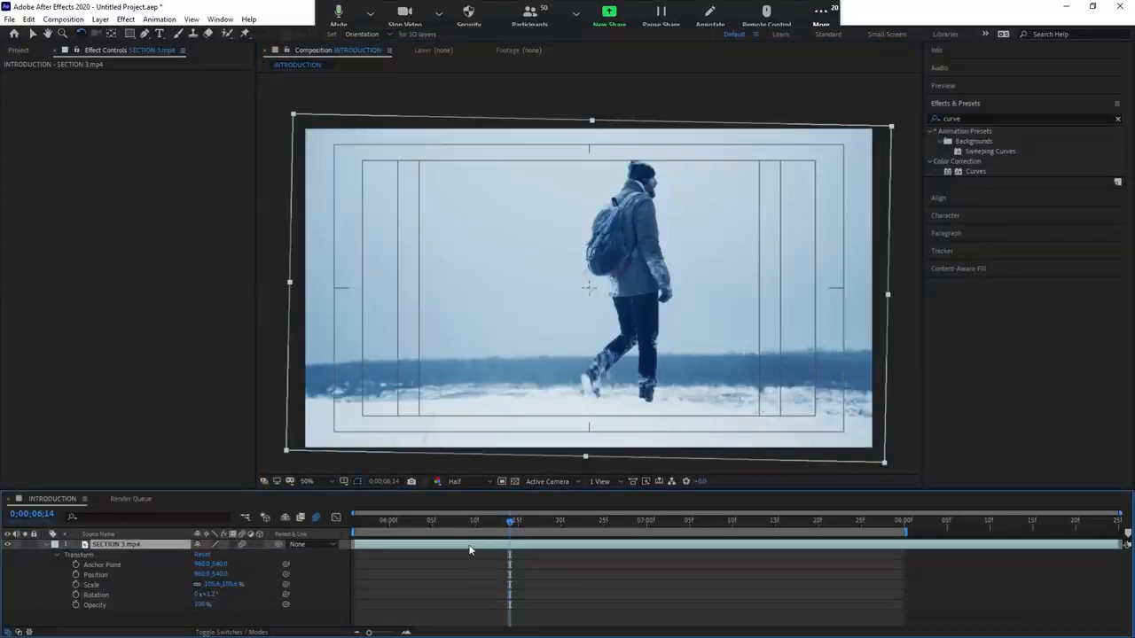
{"action": "left_click", "coordinate": [202, 554]}
{"action": "left_click", "coordinate": [594, 601]}
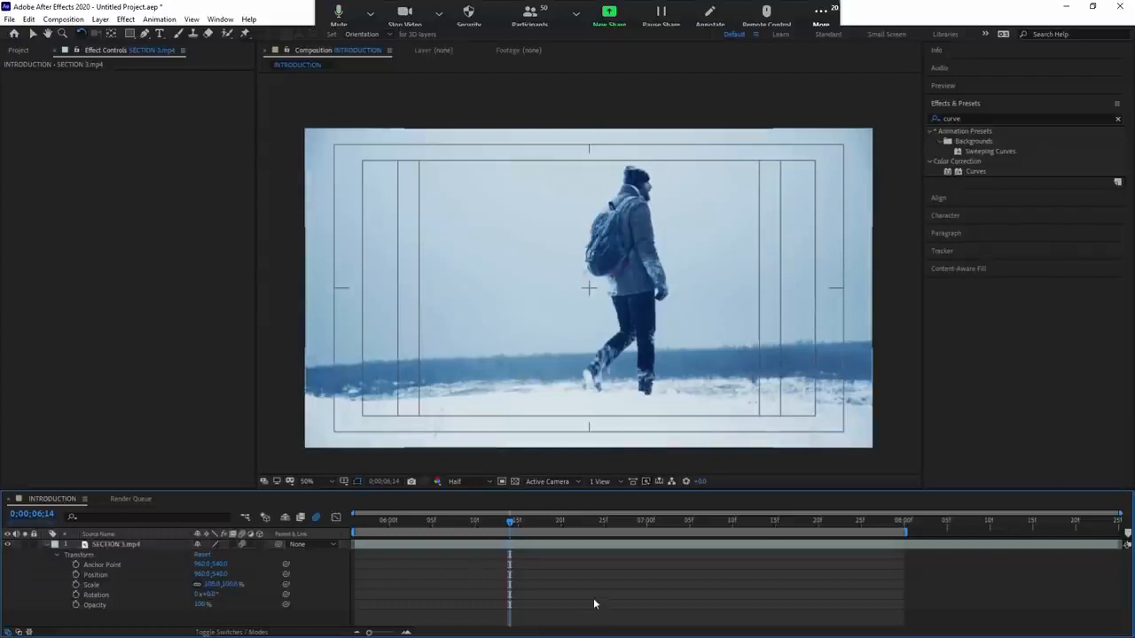
Add clouds.jpg from the PICTURES folder to the INTRODUCTION composition, above the SECTION 3 layer
{"action": "left_click", "coordinate": [459, 549]}
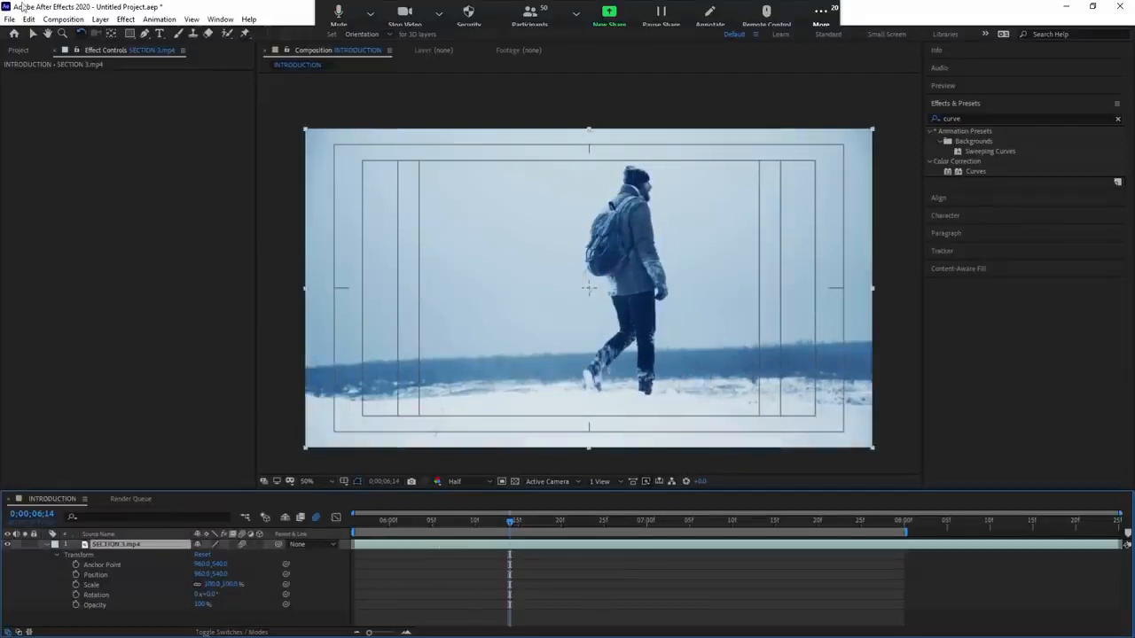
{"action": "left_click", "coordinate": [18, 51]}
{"action": "left_click", "coordinate": [51, 183]}
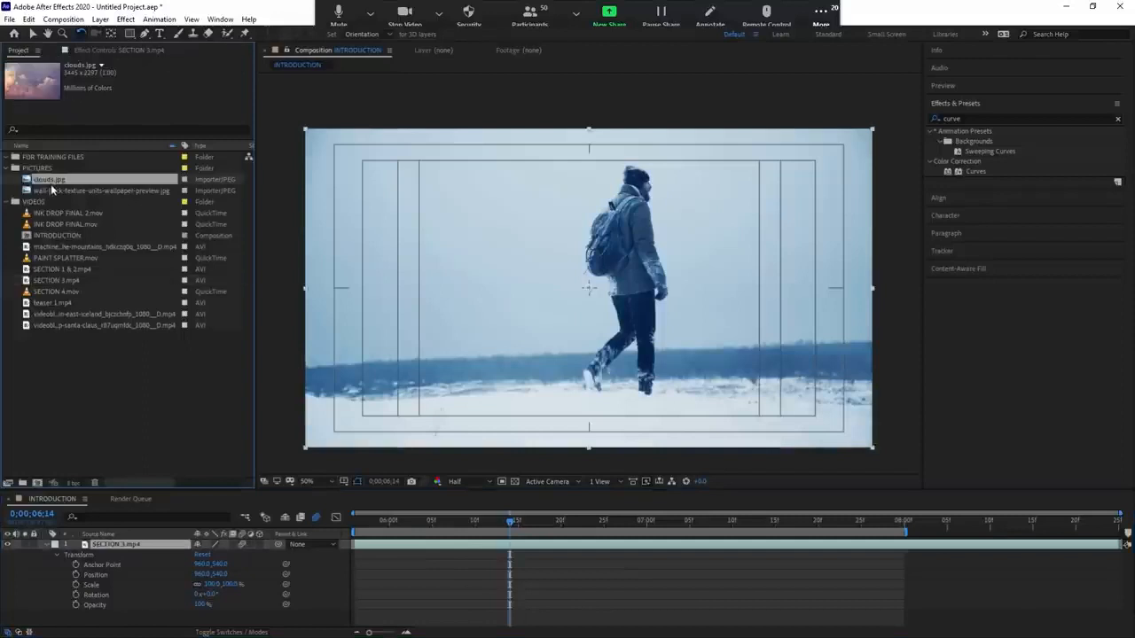
{"action": "left_click", "coordinate": [54, 191]}
{"action": "left_click", "coordinate": [45, 180]}
{"action": "left_click_drag", "start_coordinate": [44, 181], "coordinate": [142, 550]}
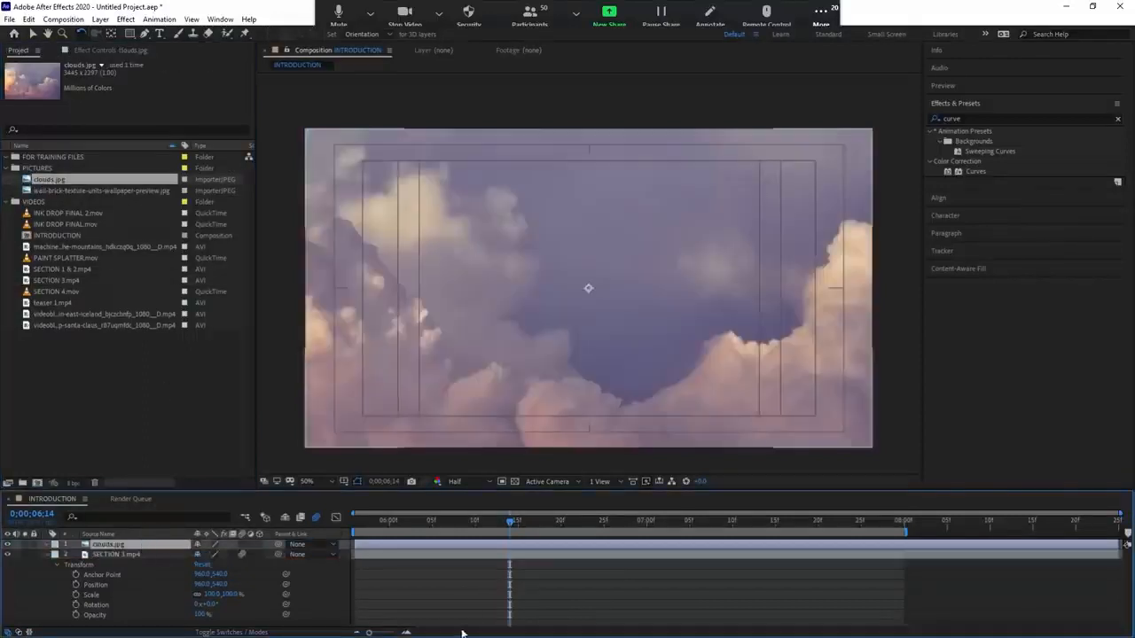
Scrub back to 0;00;06;14, and move the clouds image down and to the right so it only partly covers SECTION 3
{"action": "left_click_drag", "start_coordinate": [418, 524], "coordinate": [508, 530]}
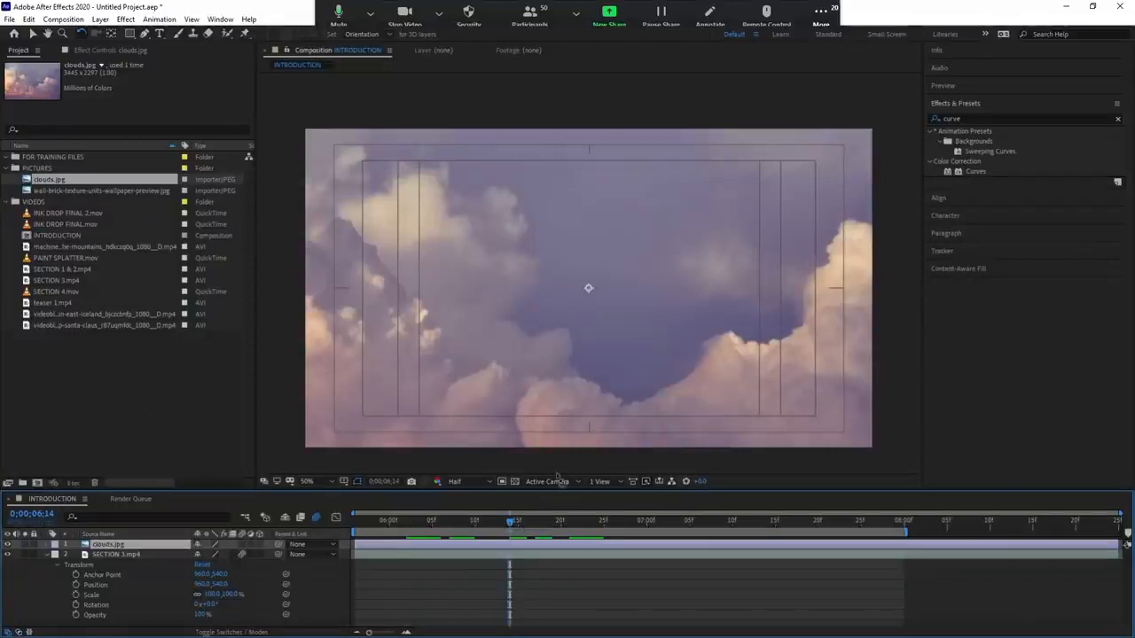
{"action": "left_click", "coordinate": [526, 553]}
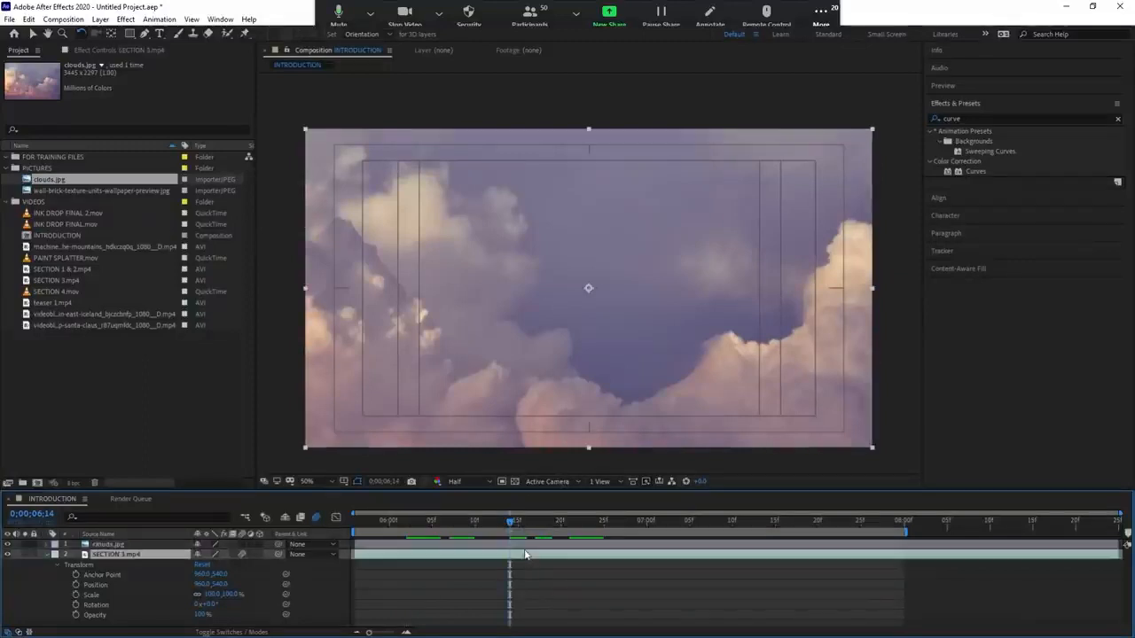
{"action": "key", "text": "ctrl+Up"}
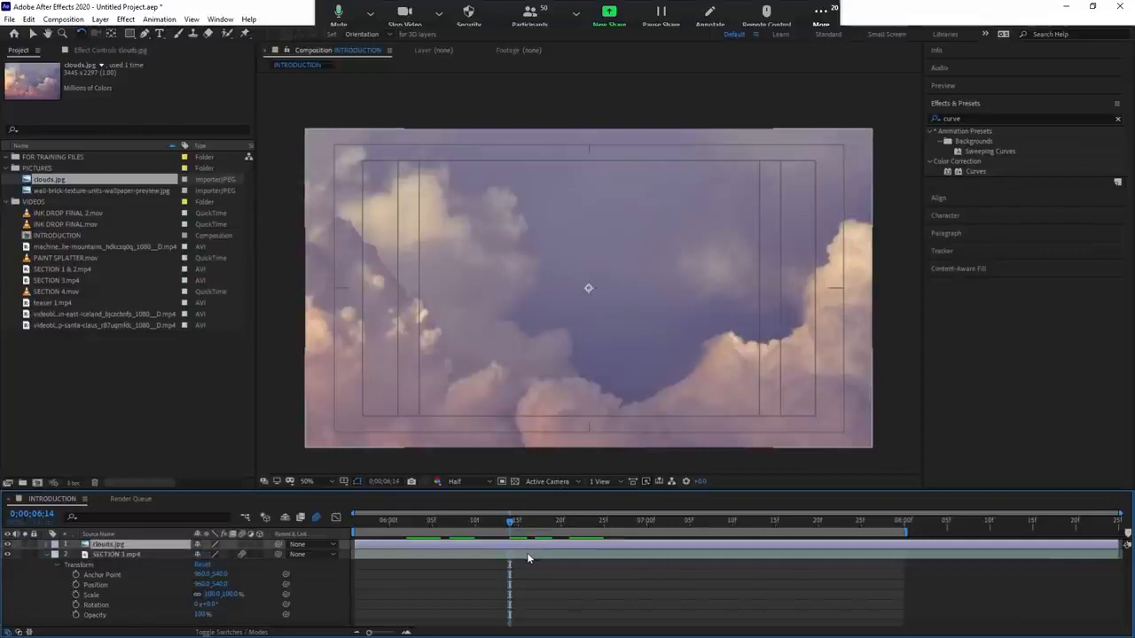
{"action": "left_click", "coordinate": [496, 326]}
{"action": "key", "text": "v"}
{"action": "left_click_drag", "start_coordinate": [430, 271], "coordinate": [567, 327]}
Reposition the SECTION 3 clip behind the clouds image to about 660, 496
{"action": "left_click", "coordinate": [342, 328]}
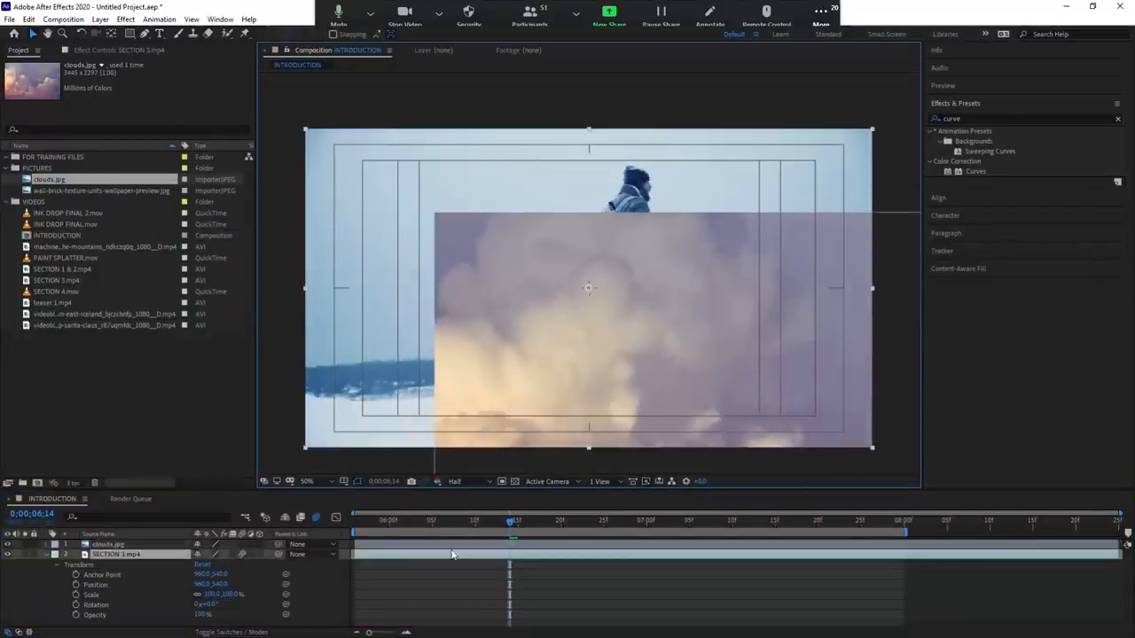
{"action": "left_click_drag", "start_coordinate": [347, 324], "coordinate": [328, 271]}
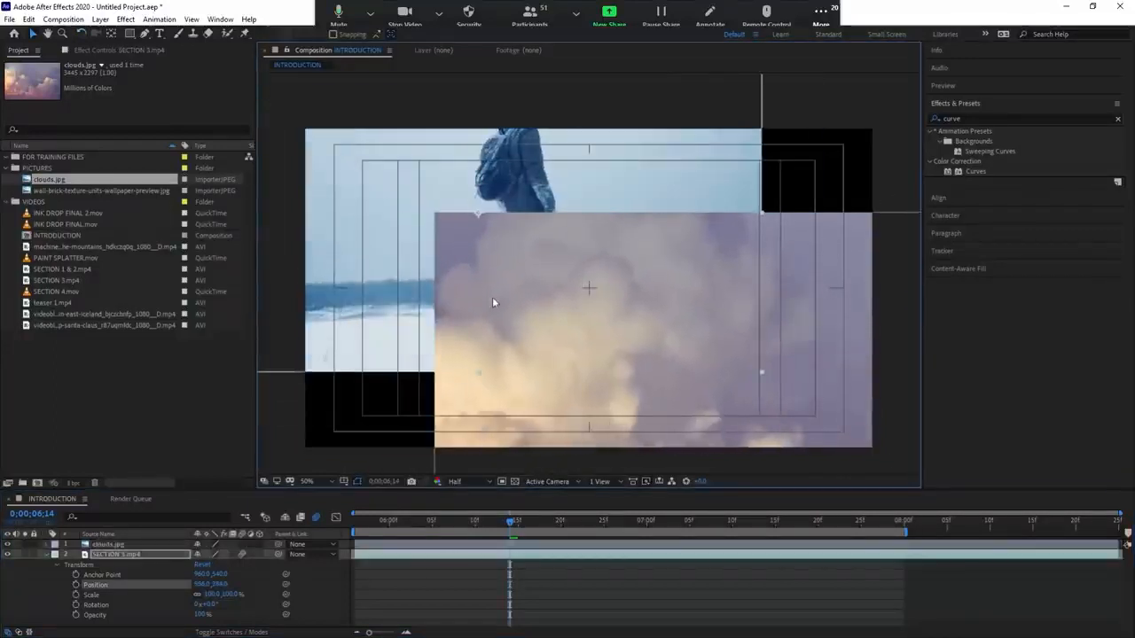
{"action": "left_click", "coordinate": [457, 568]}
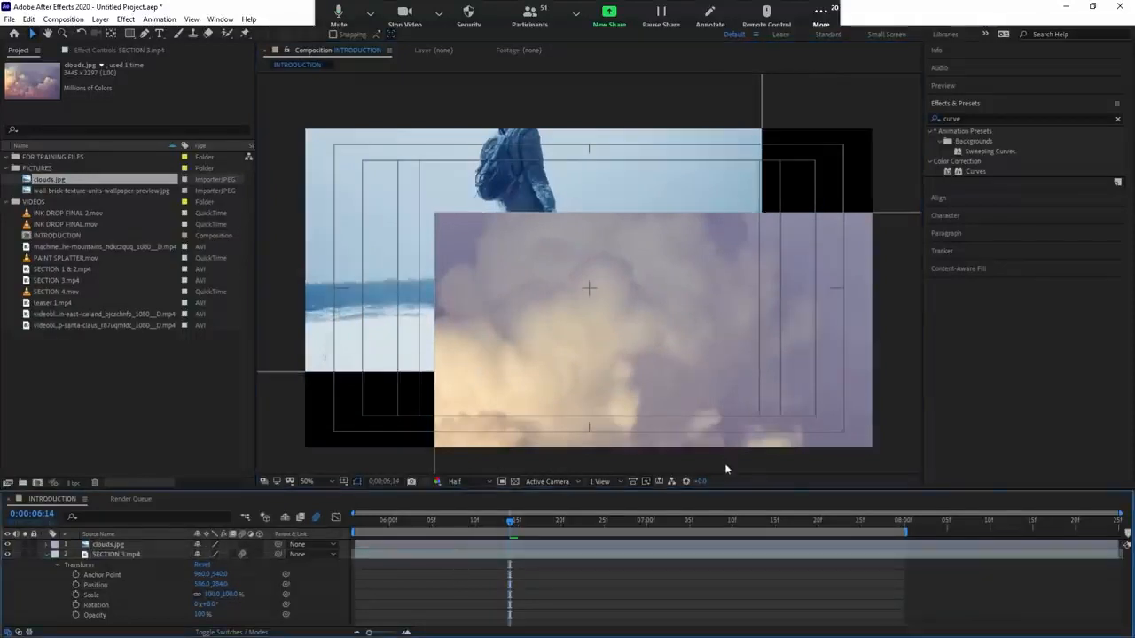
{"action": "left_click", "coordinate": [554, 390]}
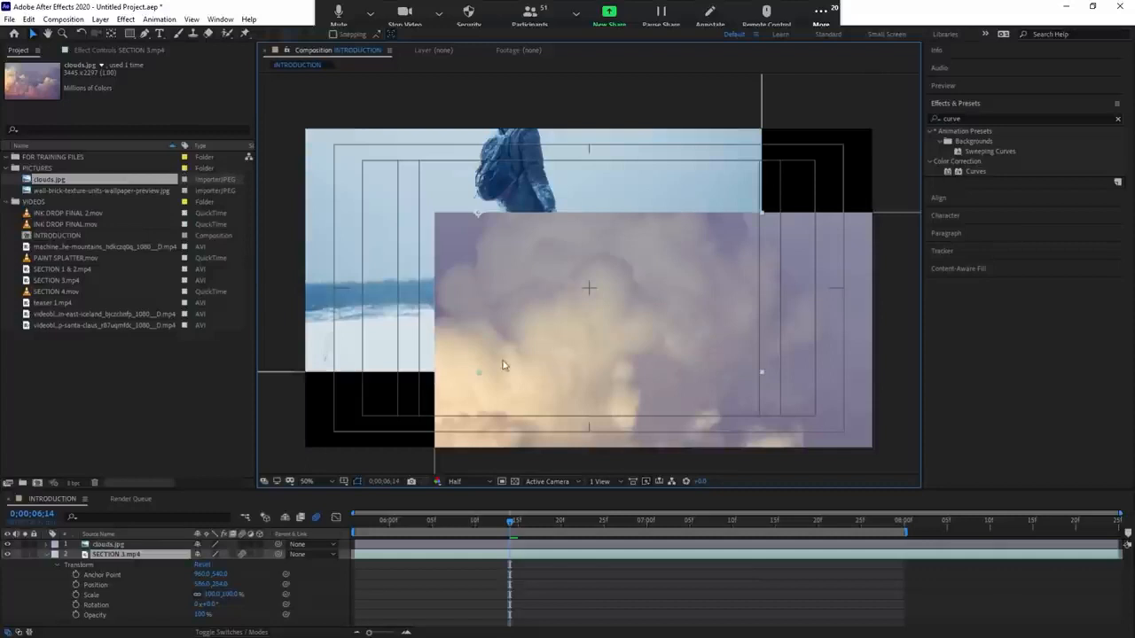
{"action": "left_click_drag", "start_coordinate": [392, 312], "coordinate": [414, 374]}
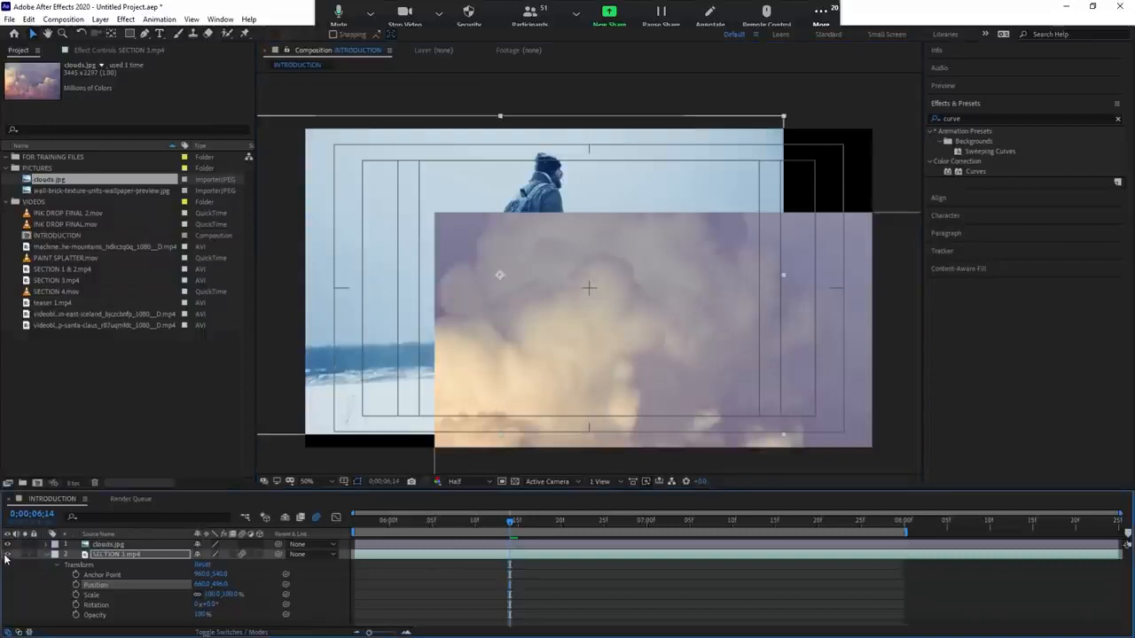
Toggle the visibility of the SECTION 3 and clouds.jpg layers off and back on, leaving SECTION 3 selected
{"action": "left_click", "coordinate": [7, 554]}
{"action": "left_click", "coordinate": [7, 544]}
{"action": "left_click", "coordinate": [7, 543]}
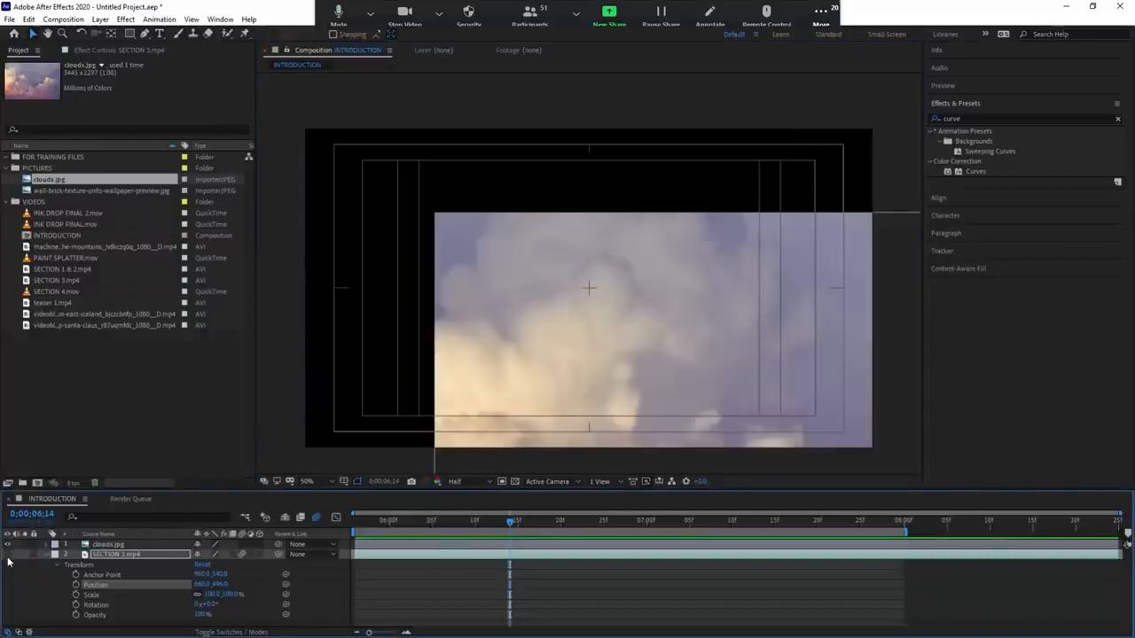
{"action": "left_click", "coordinate": [7, 554]}
{"action": "left_click", "coordinate": [104, 556]}
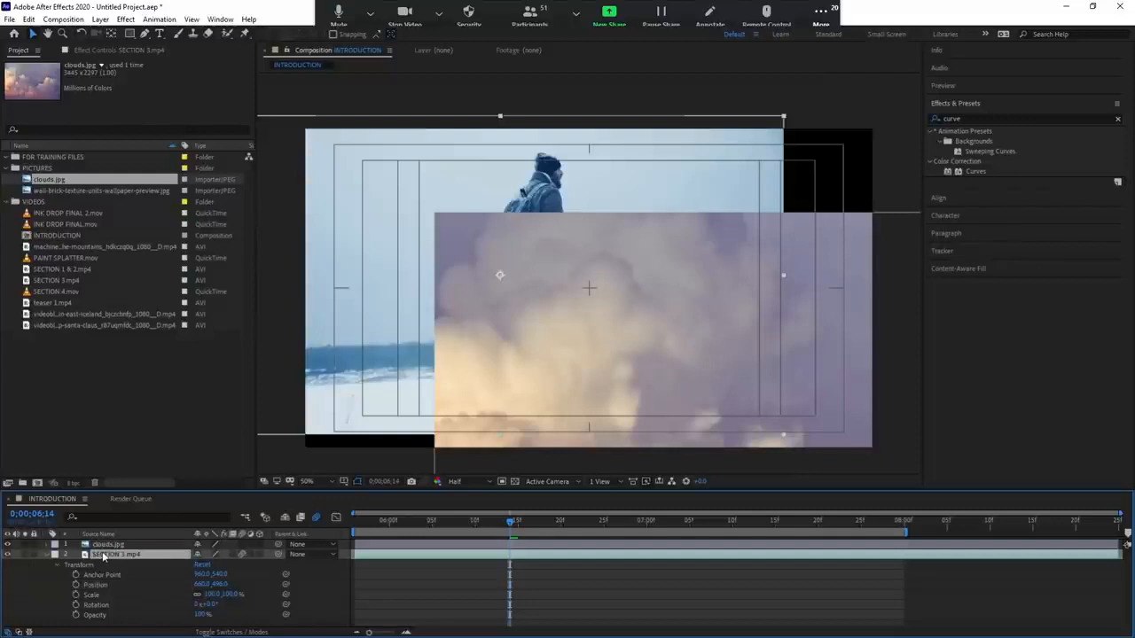
Solo the clouds.jpg layer to show it alone, and turn its solo off again
{"action": "left_click", "coordinate": [25, 545]}
{"action": "left_click", "coordinate": [25, 545]}
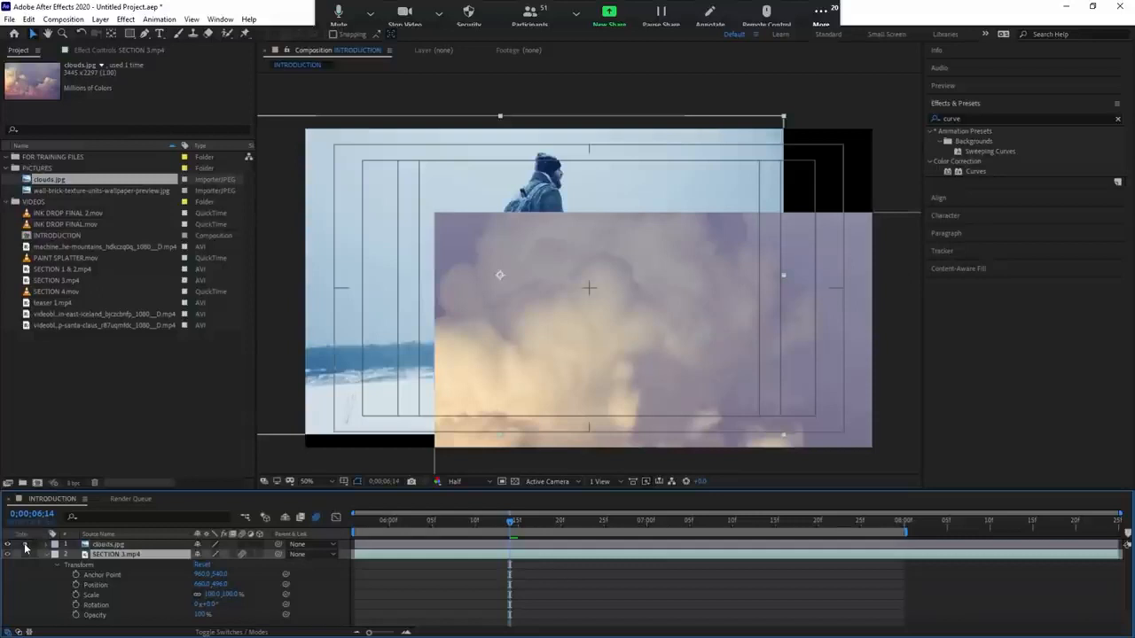
{"action": "left_click", "coordinate": [24, 544]}
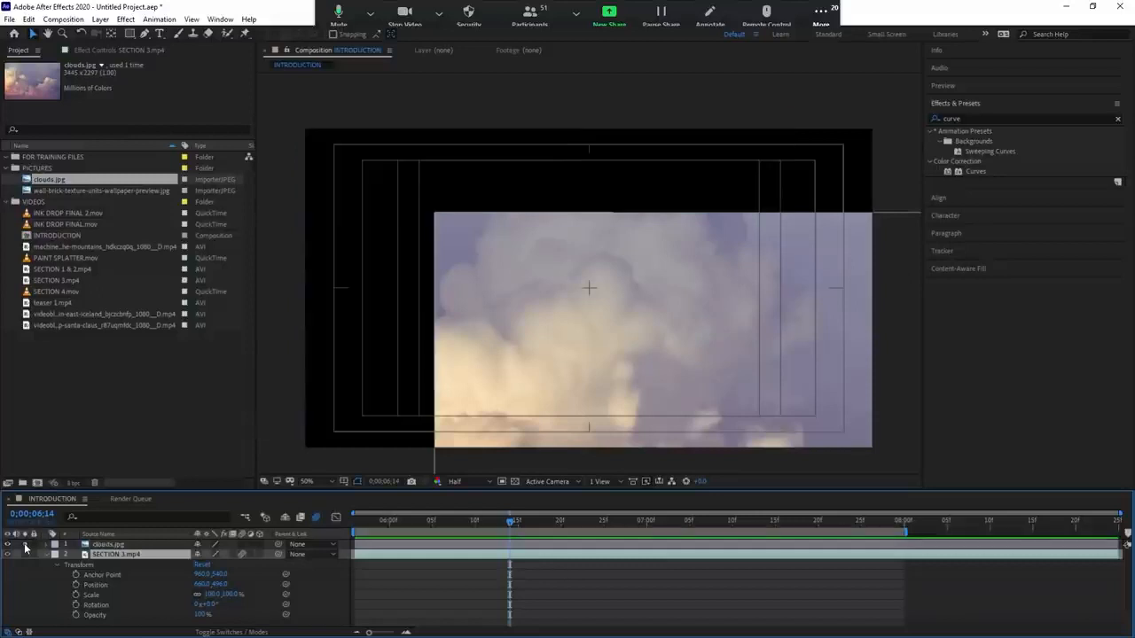
{"action": "left_click", "coordinate": [114, 544]}
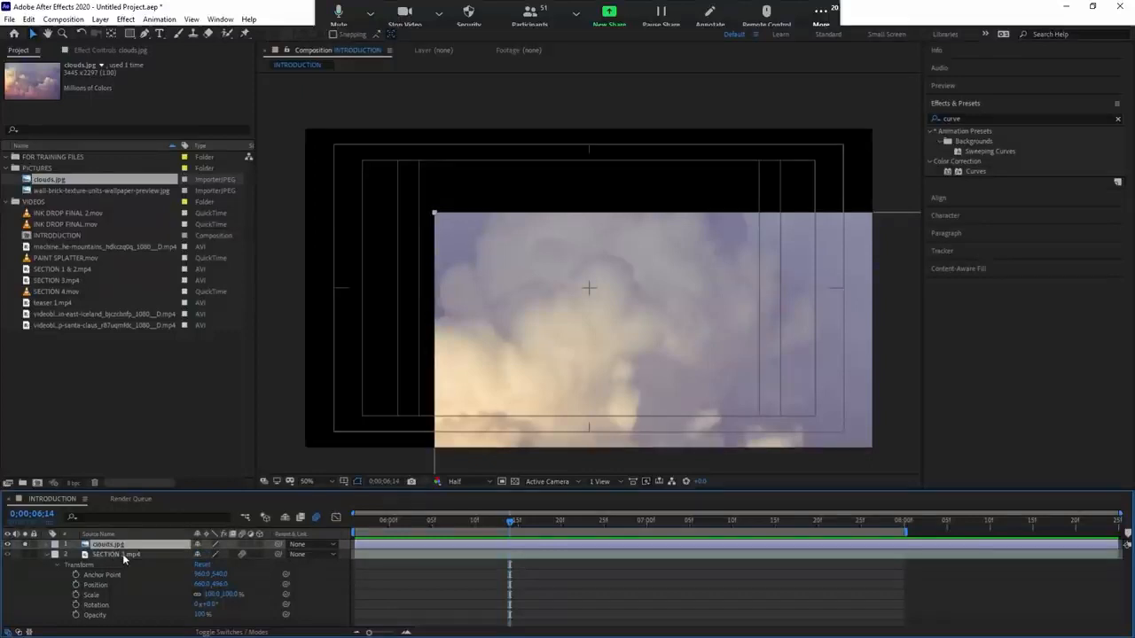
{"action": "left_click", "coordinate": [28, 546]}
{"action": "left_click", "coordinate": [29, 545]}
Solo the SECTION 3 layer on its own and turn its solo off again
{"action": "left_click", "coordinate": [100, 556]}
{"action": "left_click", "coordinate": [26, 555]}
{"action": "left_click", "coordinate": [25, 555]}
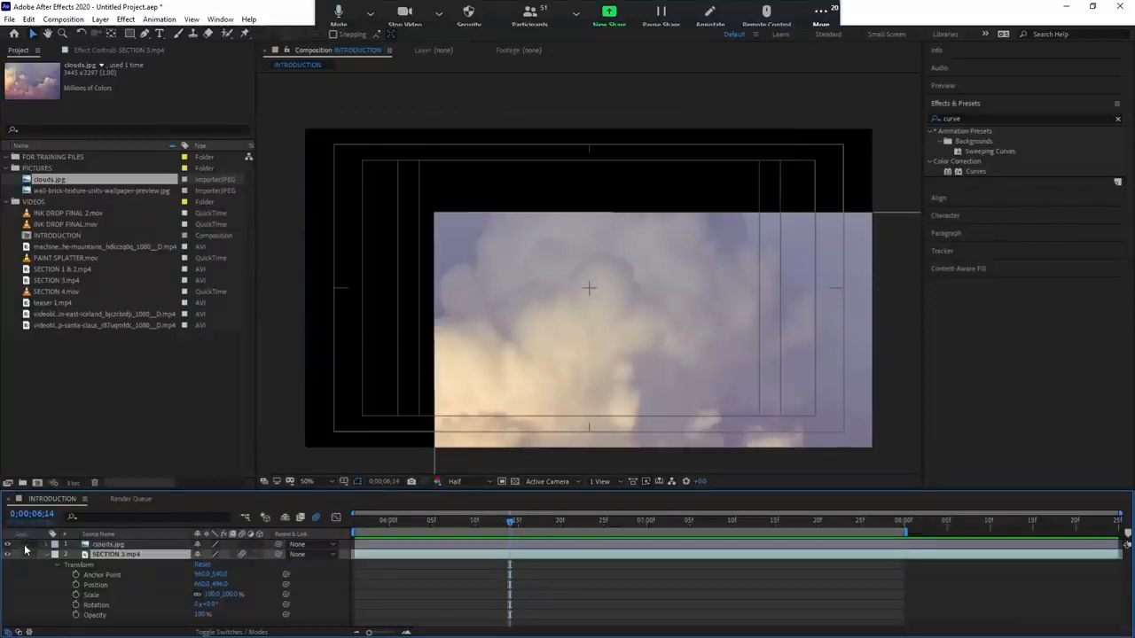
Solo both the clouds.jpg and SECTION 3 layers together, and clear the solo switches
{"action": "left_click", "coordinate": [26, 545]}
{"action": "left_click", "coordinate": [26, 554]}
{"action": "left_click", "coordinate": [26, 545]}
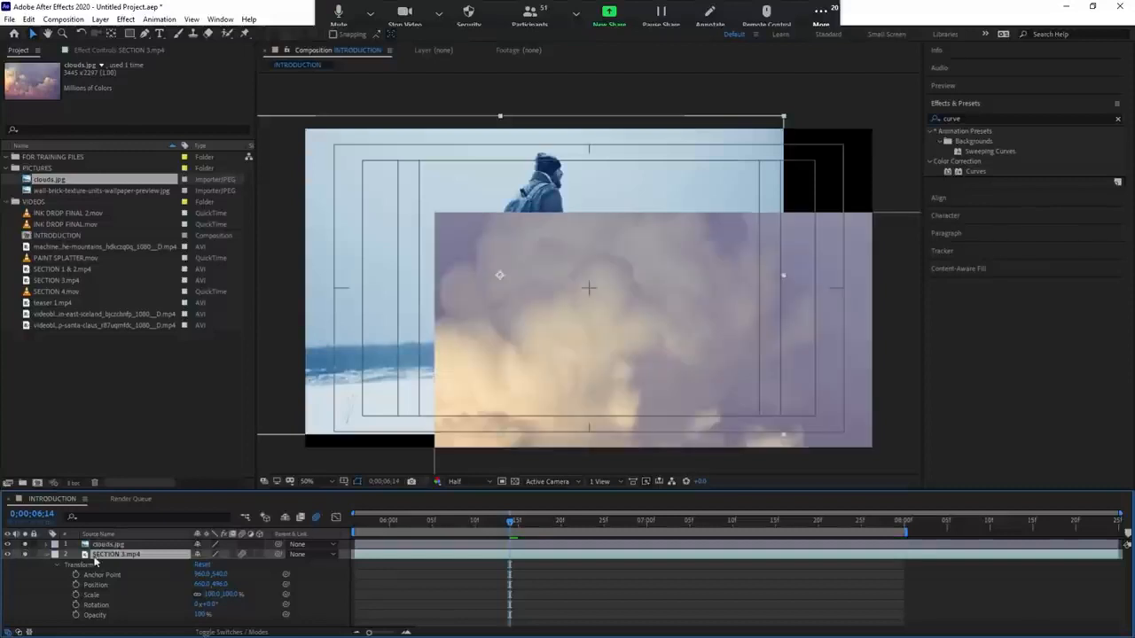
{"action": "left_click", "coordinate": [105, 545]}
{"action": "left_click", "coordinate": [25, 555]}
{"action": "left_click", "coordinate": [27, 553]}
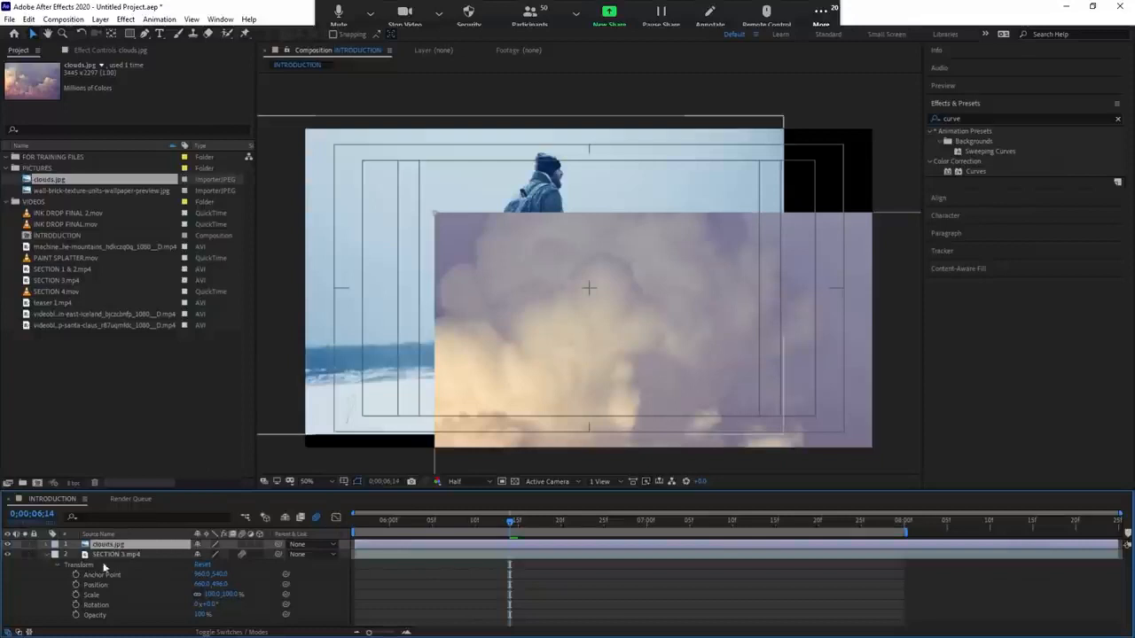
Toggle the 3D Layer switch of the clouds.jpg layer on and off several times, leaving it off
{"action": "left_click", "coordinate": [259, 545]}
{"action": "left_click", "coordinate": [259, 545]}
{"action": "left_click", "coordinate": [259, 545]}
{"action": "left_click", "coordinate": [259, 545]}
{"action": "left_click", "coordinate": [259, 545]}
{"action": "left_click", "coordinate": [259, 544]}
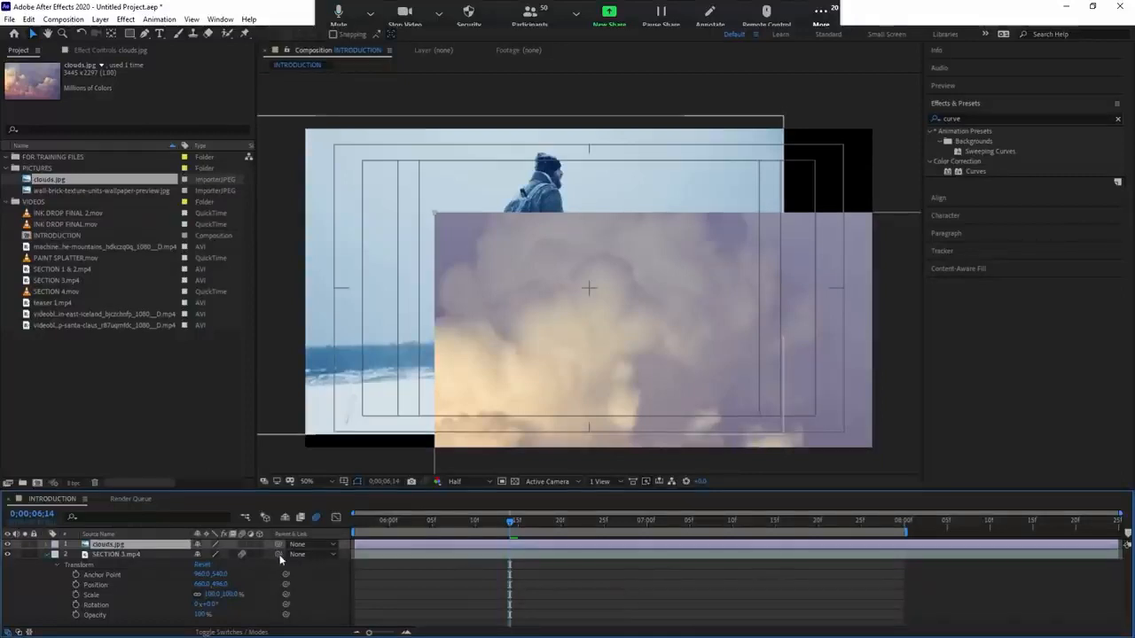
Preview the composition from 0;00;05;26, and move the SECTION 3 clip down and right to about 764, 710
{"action": "key", "text": "space"}
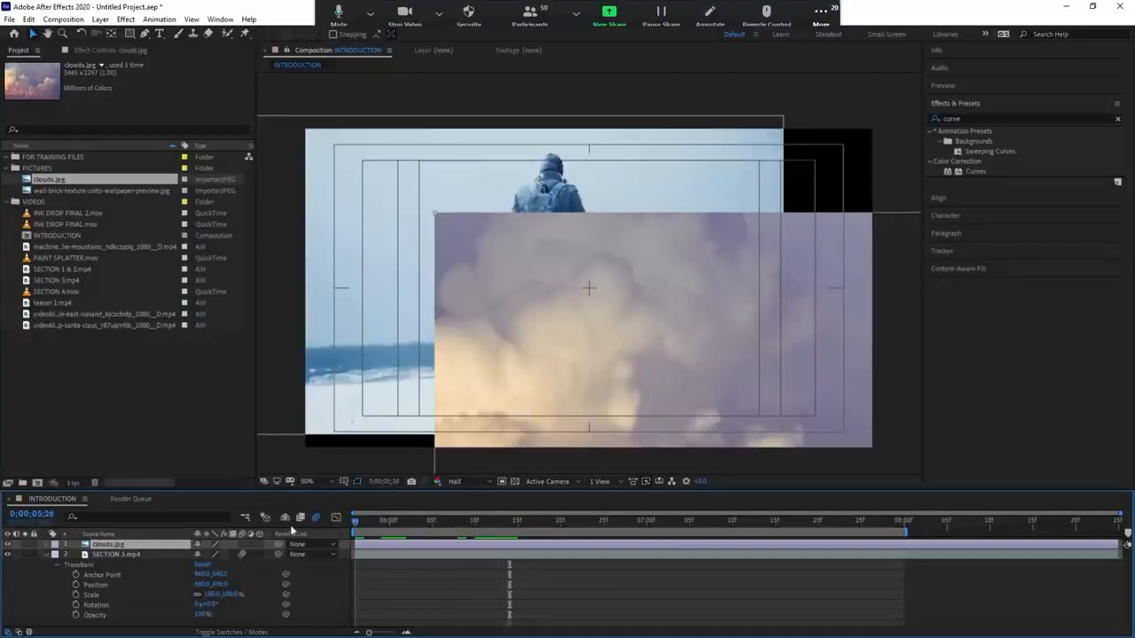
{"action": "left_click", "coordinate": [375, 349]}
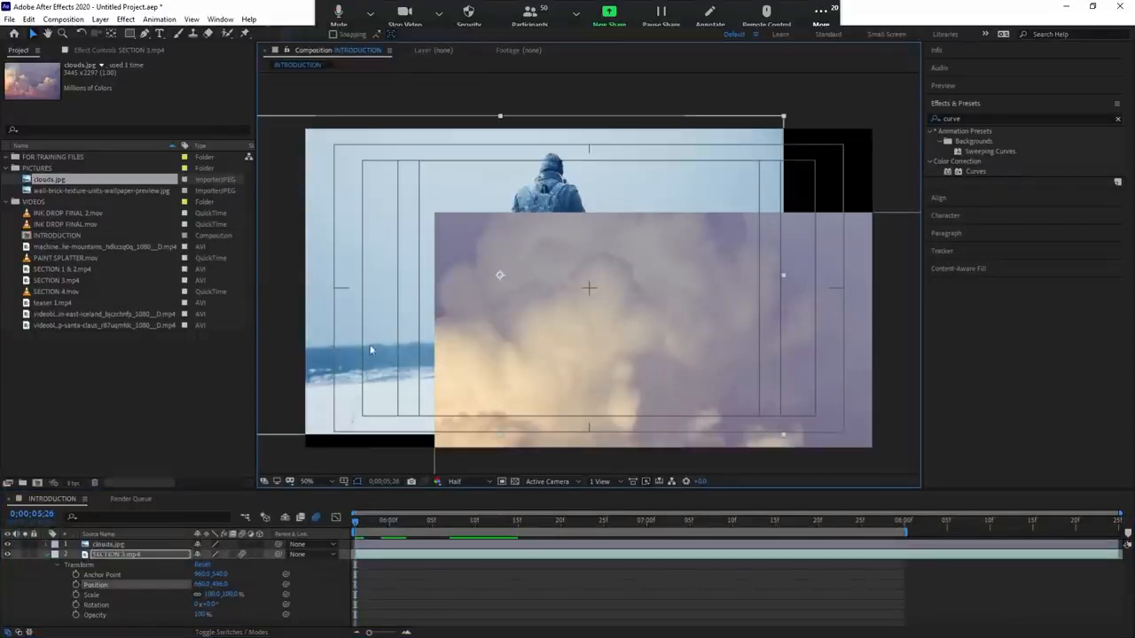
{"action": "left_click_drag", "start_coordinate": [378, 350], "coordinate": [405, 412]}
Shift the clouds image up slightly, and reduce its Scale to 37%
{"action": "left_click", "coordinate": [391, 544]}
{"action": "left_click_drag", "start_coordinate": [635, 413], "coordinate": [643, 366]}
{"action": "key", "text": "s"}
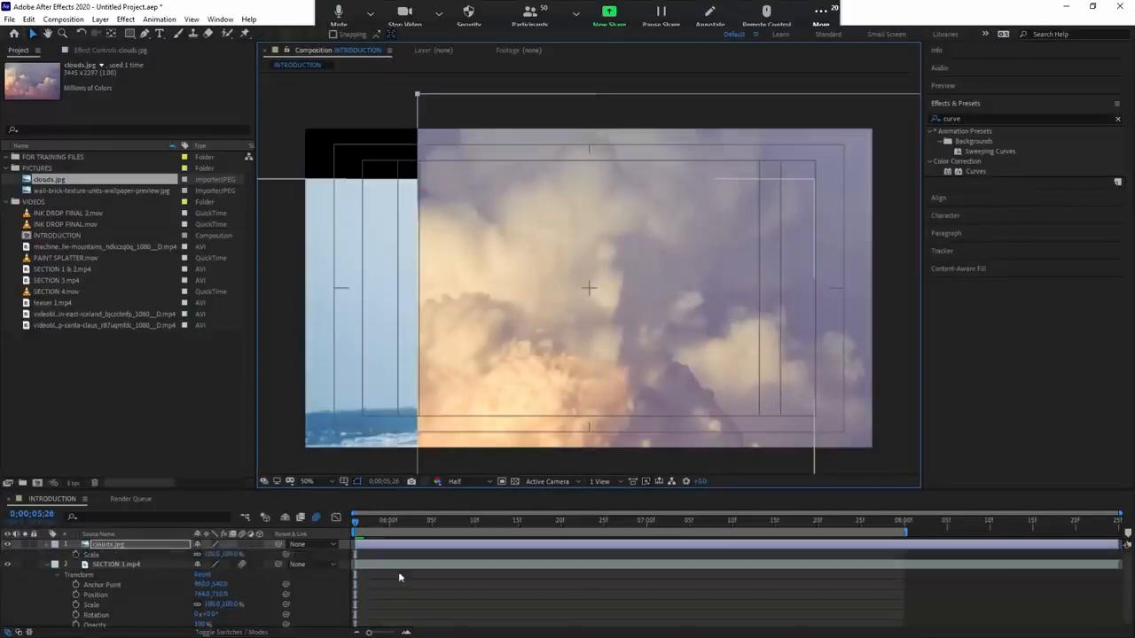
{"action": "left_click_drag", "start_coordinate": [220, 554], "coordinate": [177, 554]}
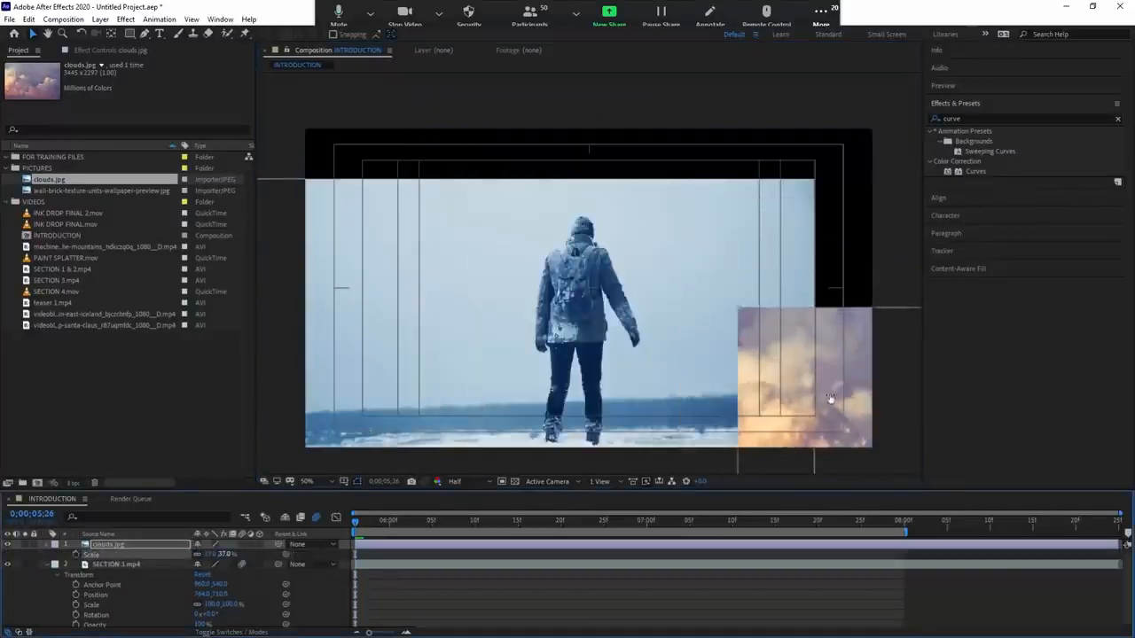
Arrange the clouds image in the frame's upper right and the SECTION 3 clip in the lower left, at about 194, 770
{"action": "left_click_drag", "start_coordinate": [832, 395], "coordinate": [565, 133]}
{"action": "left_click_drag", "start_coordinate": [667, 152], "coordinate": [709, 177]}
{"action": "left_click_drag", "start_coordinate": [576, 317], "coordinate": [792, 258]}
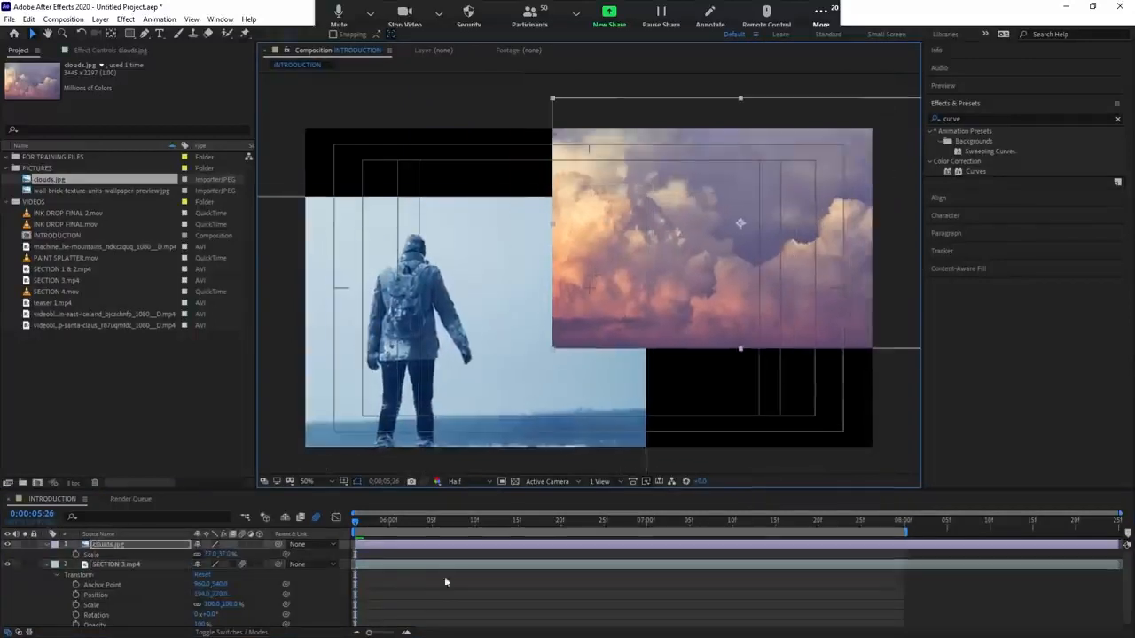
Parent the clouds.jpg layer to SECTION 3.mp4, and move the SECTION 3 clip slightly to about 214, 768
{"action": "left_click", "coordinate": [403, 556]}
{"action": "left_click", "coordinate": [407, 544]}
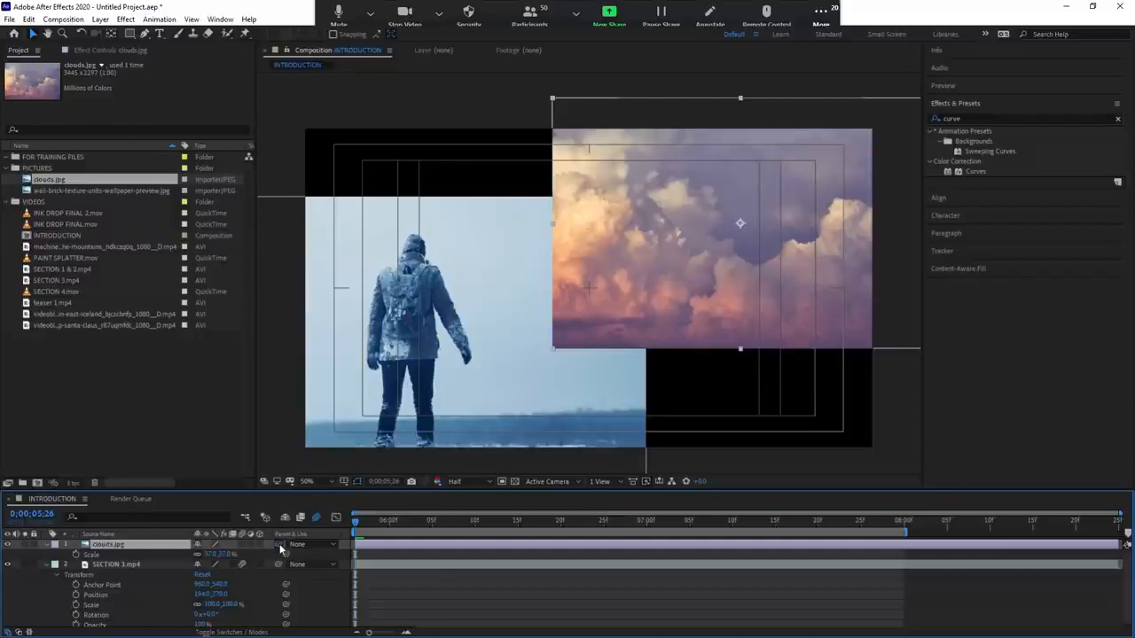
{"action": "left_click_drag", "start_coordinate": [279, 545], "coordinate": [116, 566]}
{"action": "left_click", "coordinate": [137, 566]}
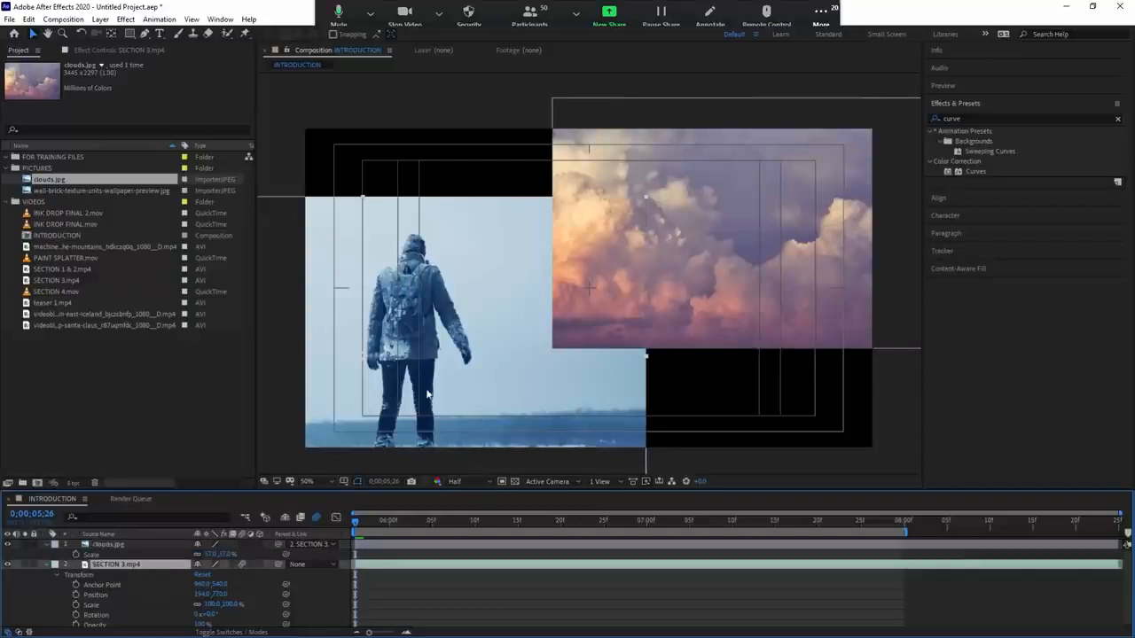
{"action": "mouse_move", "coordinate": [420, 404]}
{"action": "left_mouse_down"}
{"action": "mouse_move", "coordinate": [407, 334]}
{"action": "mouse_move", "coordinate": [421, 352]}
{"action": "mouse_move", "coordinate": [404, 402]}
{"action": "mouse_move", "coordinate": [472, 347]}
{"action": "mouse_move", "coordinate": [445, 415]}
{"action": "mouse_move", "coordinate": [377, 428]}
{"action": "mouse_move", "coordinate": [423, 394]}
{"action": "mouse_move", "coordinate": [410, 391]}
{"action": "mouse_move", "coordinate": [420, 396]}
{"action": "mouse_move", "coordinate": [415, 418]}
{"action": "left_mouse_up"}
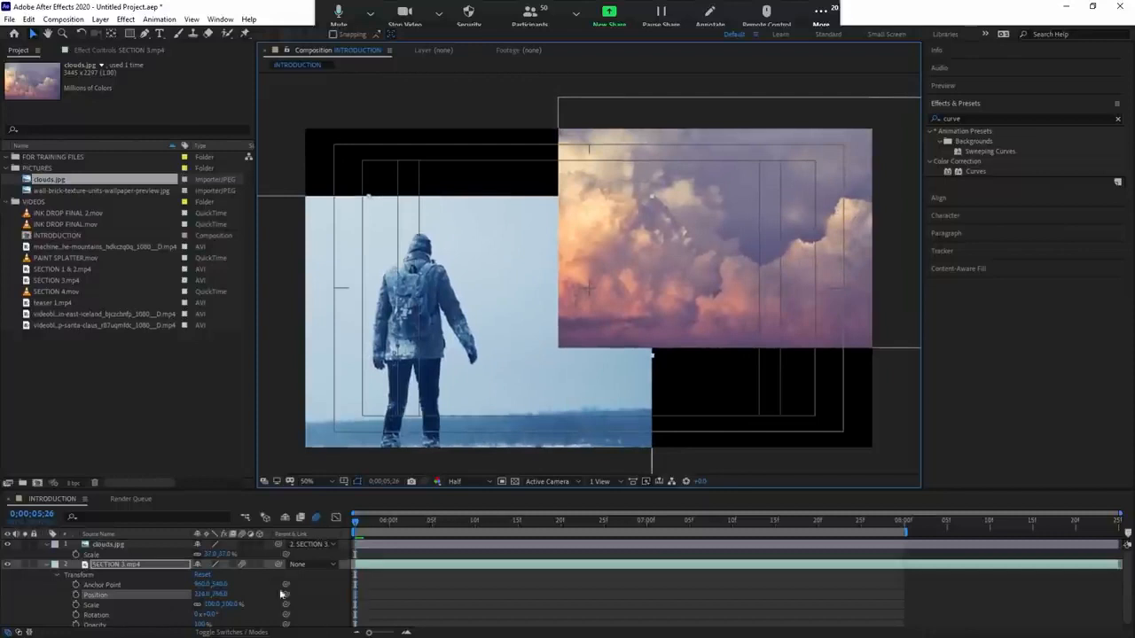
Try rotating the SECTION 3 clip a few degrees with its parented clouds image, and set its Rotation back to 0°
{"action": "left_click", "coordinate": [129, 546]}
{"action": "left_click", "coordinate": [127, 565]}
{"action": "mouse_move", "coordinate": [210, 616]}
{"action": "left_mouse_down"}
{"action": "mouse_move", "coordinate": [230, 615]}
{"action": "mouse_move", "coordinate": [191, 615]}
{"action": "mouse_move", "coordinate": [213, 614]}
{"action": "left_mouse_up"}
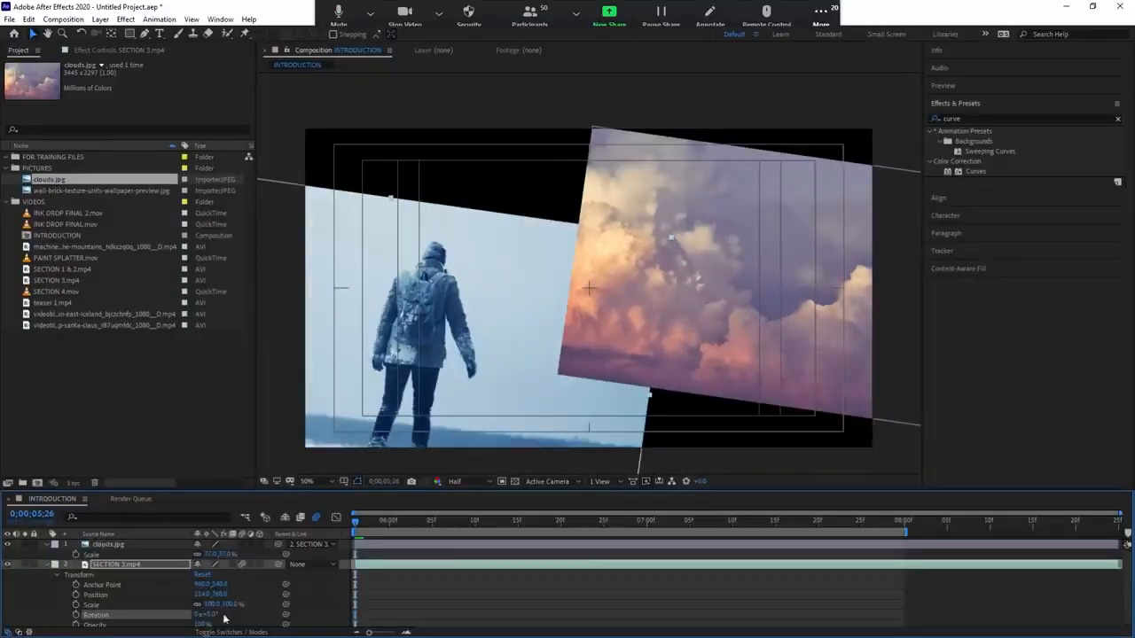
{"action": "left_click", "coordinate": [211, 614]}
{"action": "type", "text": "0"}
{"action": "key", "text": "Return"}
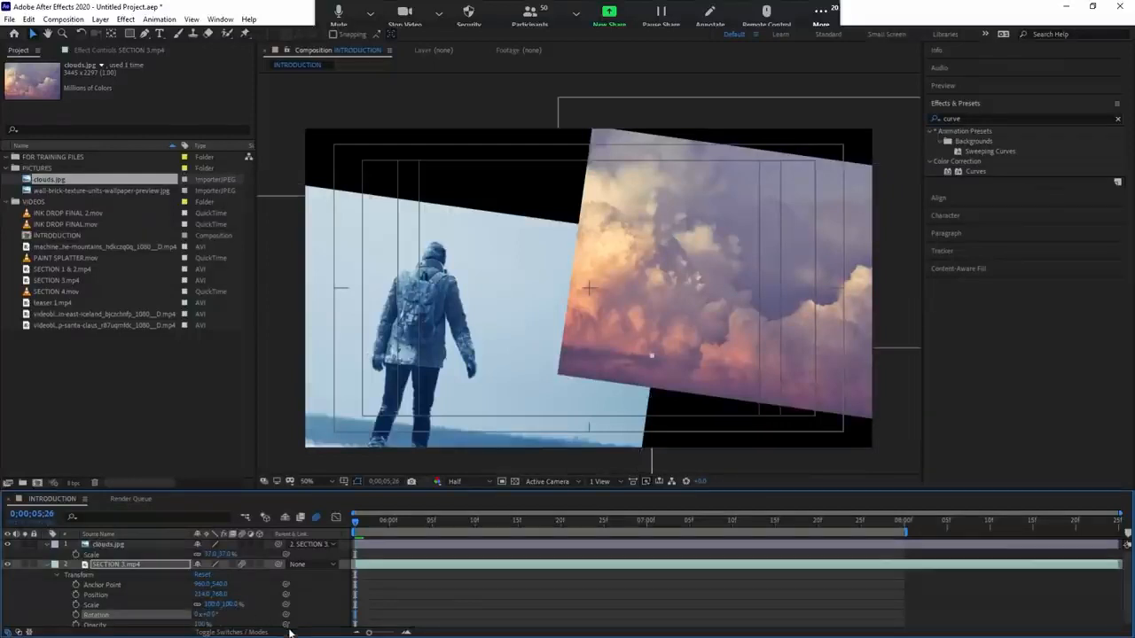
Preview the composition up to 0;00;06;02, and add an adjustment layer at the top of the layer stack, above clouds.jpg
{"action": "key", "text": "space"}
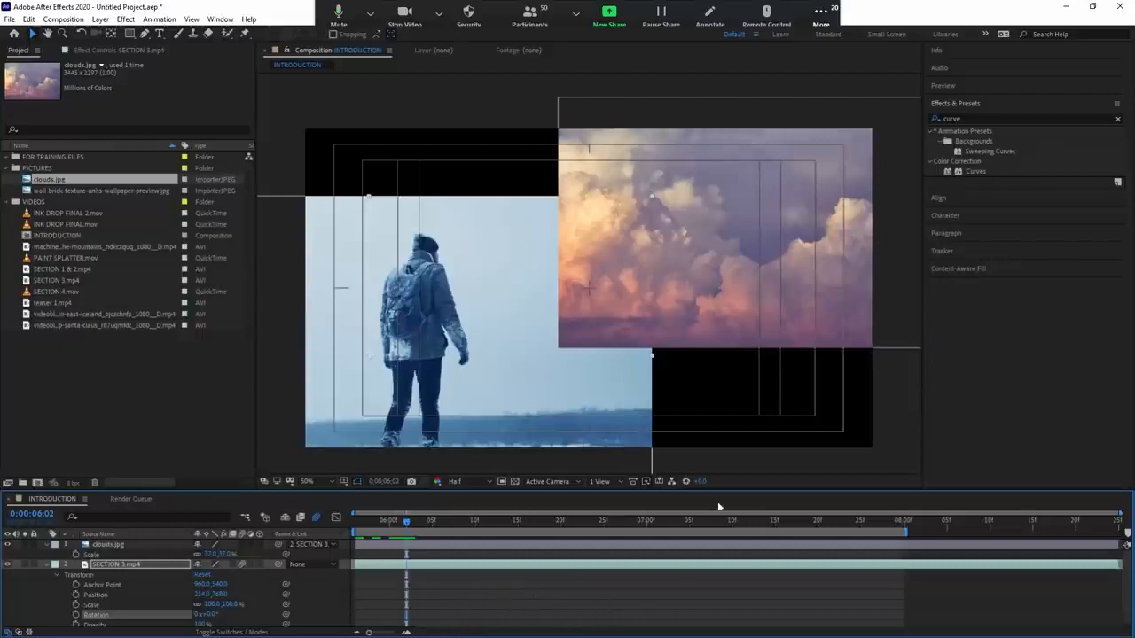
{"action": "left_click", "coordinate": [823, 564]}
{"action": "key", "text": "ctrl+alt+y"}
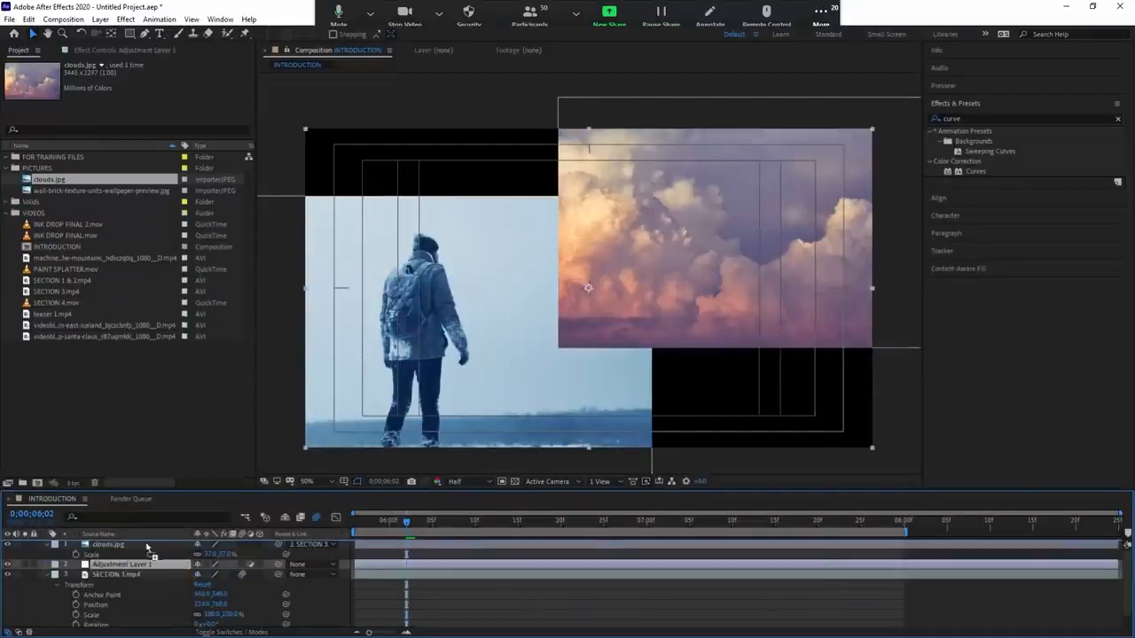
{"action": "left_click_drag", "start_coordinate": [144, 551], "coordinate": [142, 542]}
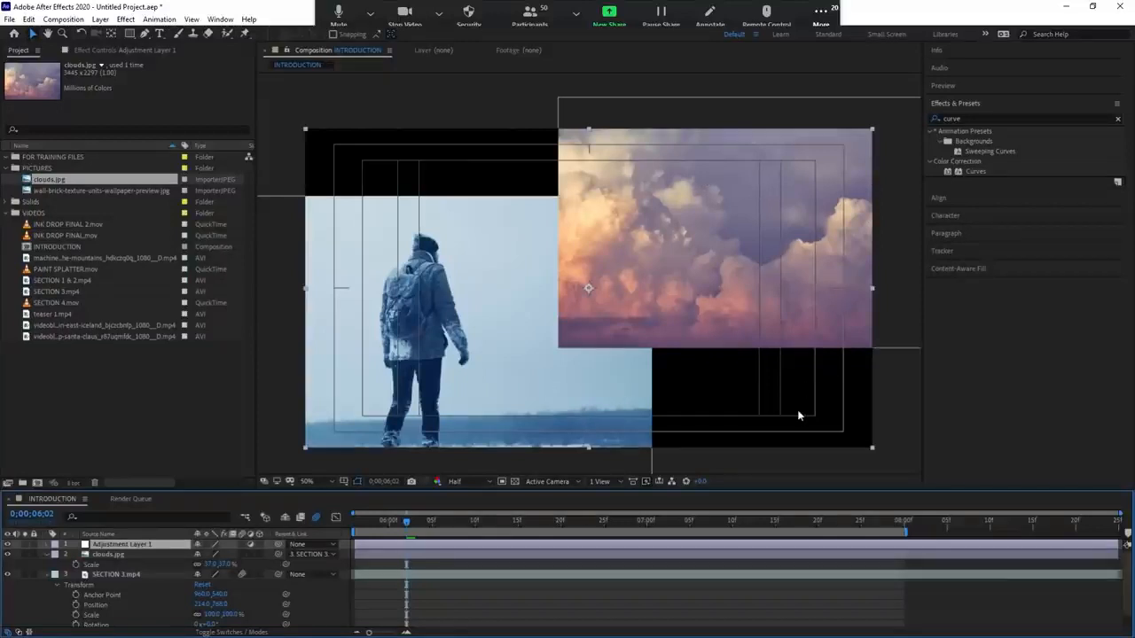
Apply the Curves effect to the adjustment layer and shape its RGB curve into an S for stronger contrast
{"action": "key", "text": "ctrl+alt+shift+e"}
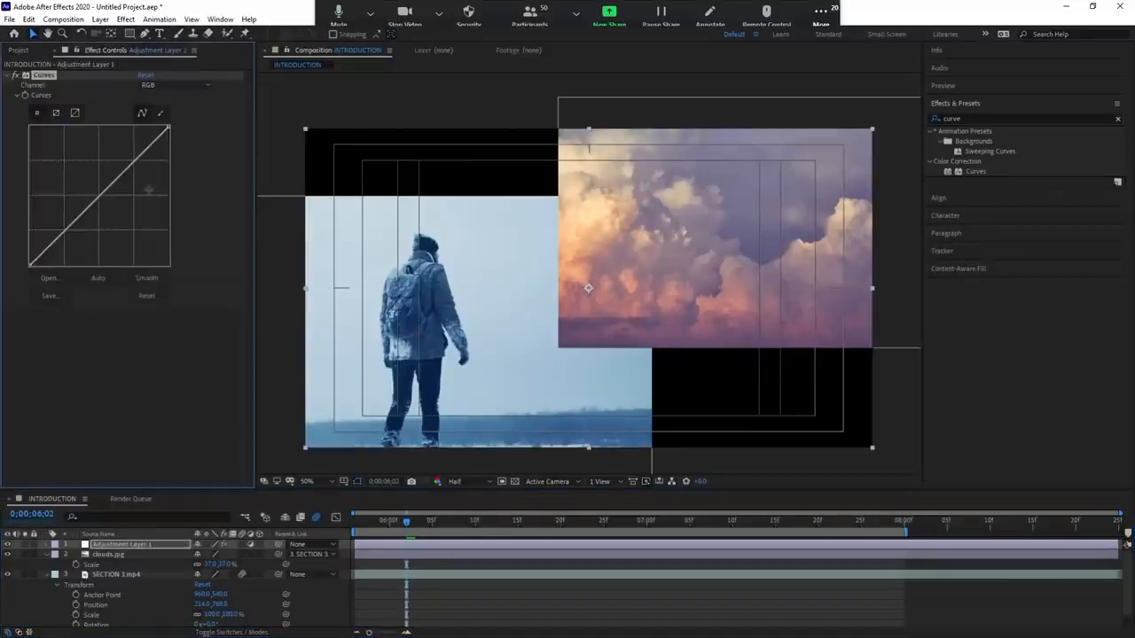
{"action": "left_click_drag", "start_coordinate": [122, 175], "coordinate": [75, 233]}
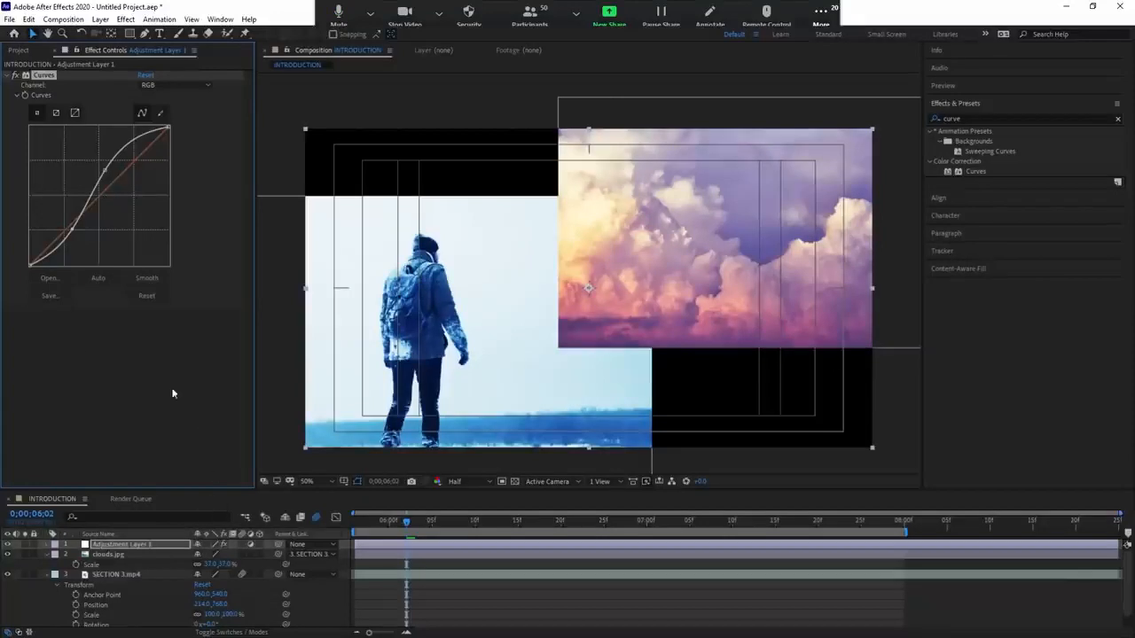
{"action": "left_click_drag", "start_coordinate": [74, 229], "coordinate": [75, 233]}
{"action": "mouse_move", "coordinate": [106, 170]}
{"action": "left_mouse_down"}
{"action": "mouse_move", "coordinate": [112, 181]}
{"action": "mouse_move", "coordinate": [105, 173]}
{"action": "left_mouse_up"}
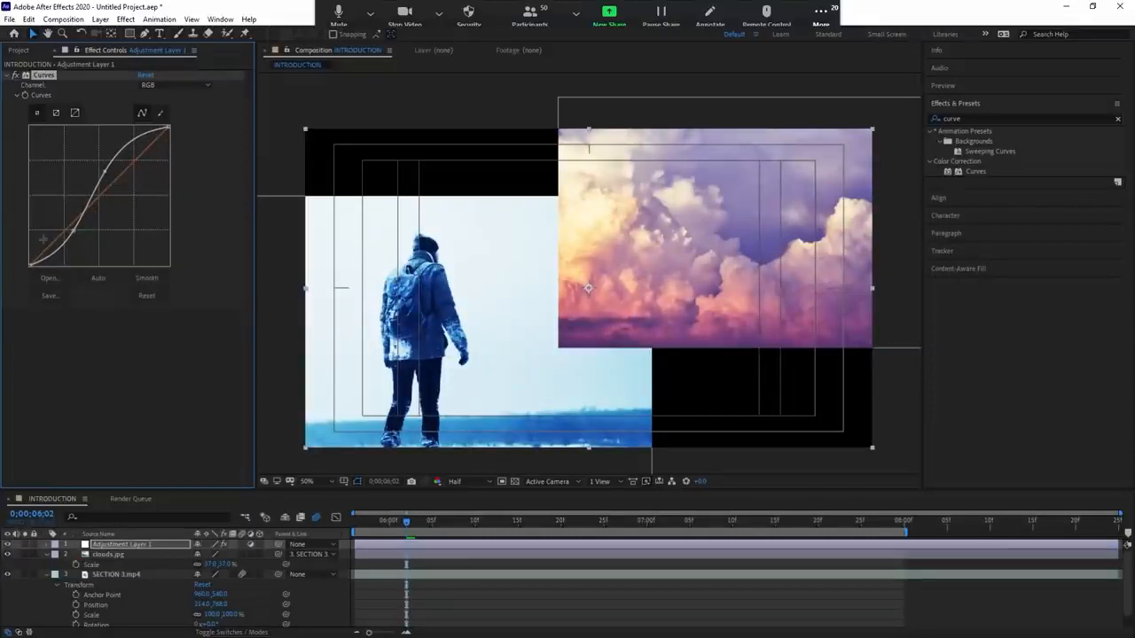
{"action": "mouse_move", "coordinate": [74, 232]}
{"action": "left_mouse_down"}
{"action": "mouse_move", "coordinate": [66, 226]}
{"action": "mouse_move", "coordinate": [68, 238]}
{"action": "left_mouse_up"}
{"action": "left_click", "coordinate": [447, 551]}
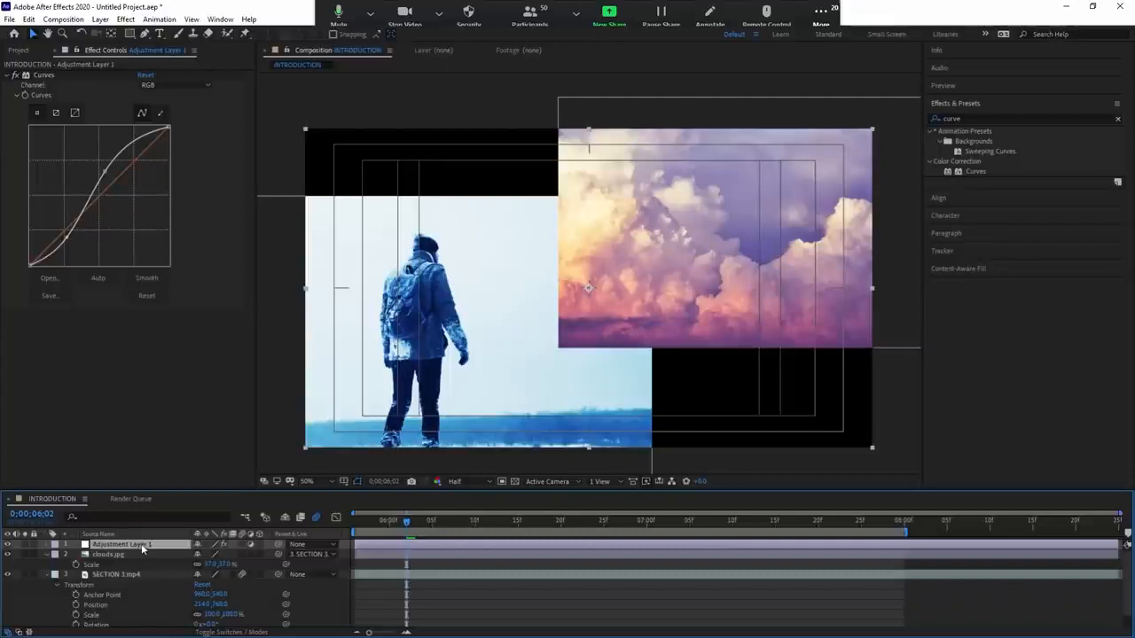
Move the adjustment layer between clouds.jpg and SECTION 3.mp4, and select the neighbouring layers alternately to compare which ones it affects
{"action": "left_click_drag", "start_coordinate": [141, 543], "coordinate": [147, 568]}
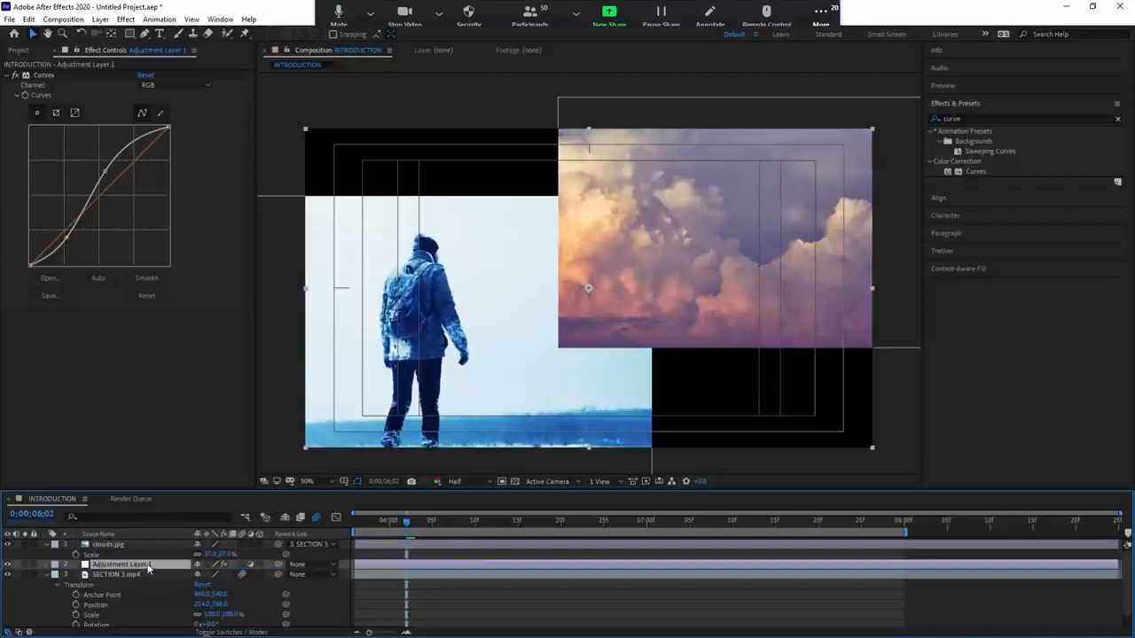
{"action": "left_click", "coordinate": [124, 545]}
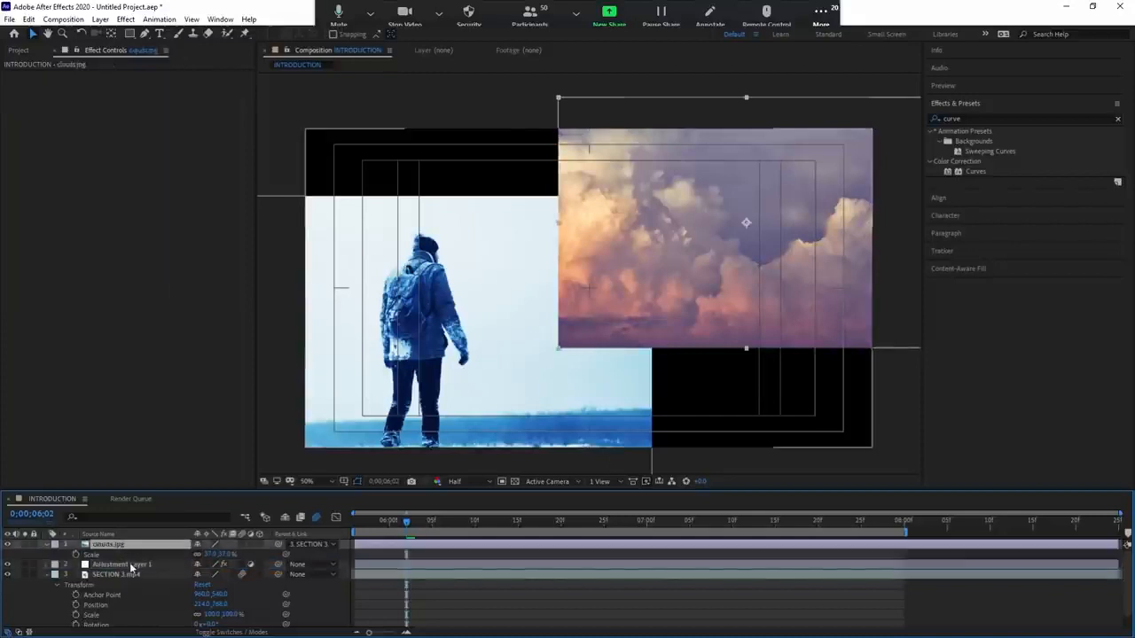
{"action": "left_click", "coordinate": [130, 565]}
{"action": "left_click", "coordinate": [115, 545]}
{"action": "left_click", "coordinate": [117, 565]}
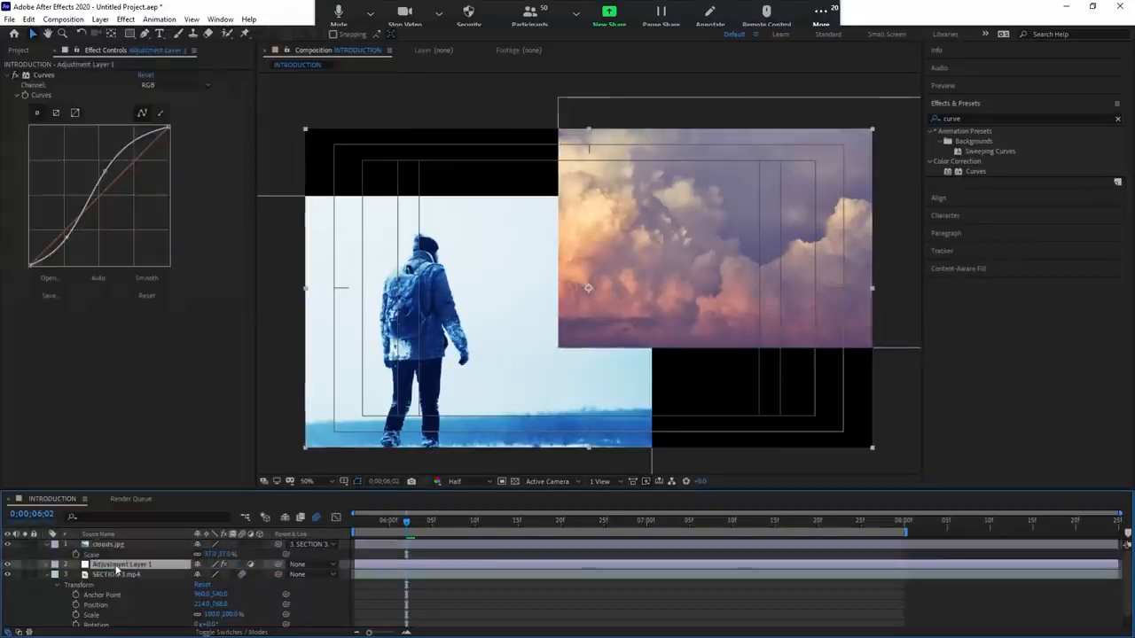
{"action": "left_click", "coordinate": [111, 544]}
{"action": "left_click", "coordinate": [117, 564]}
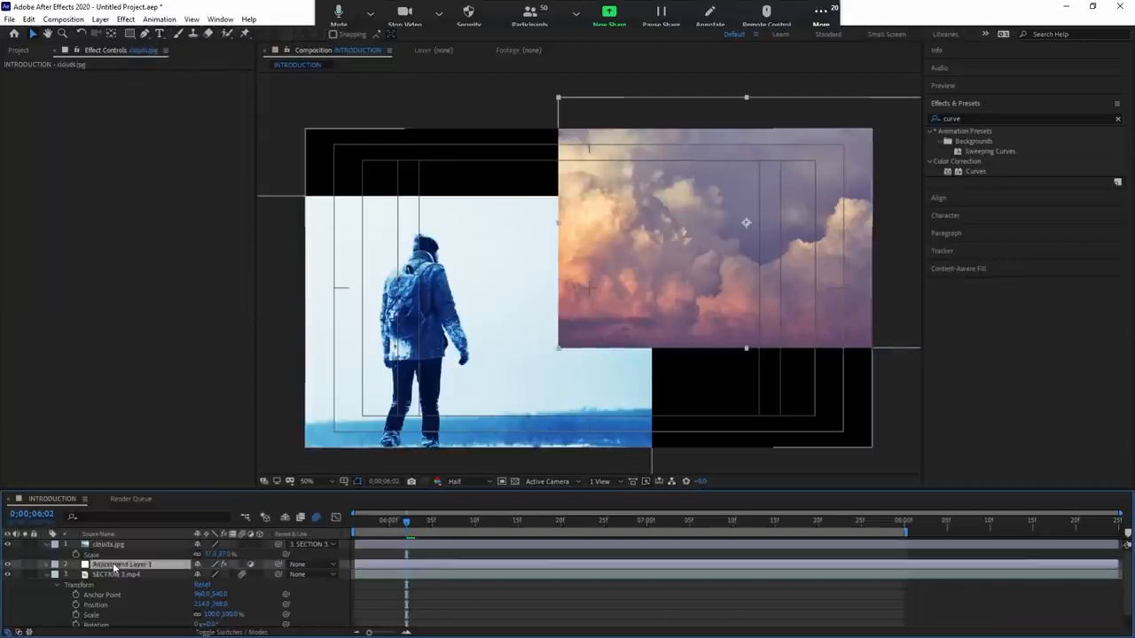
{"action": "left_click", "coordinate": [116, 574]}
{"action": "left_click", "coordinate": [123, 566]}
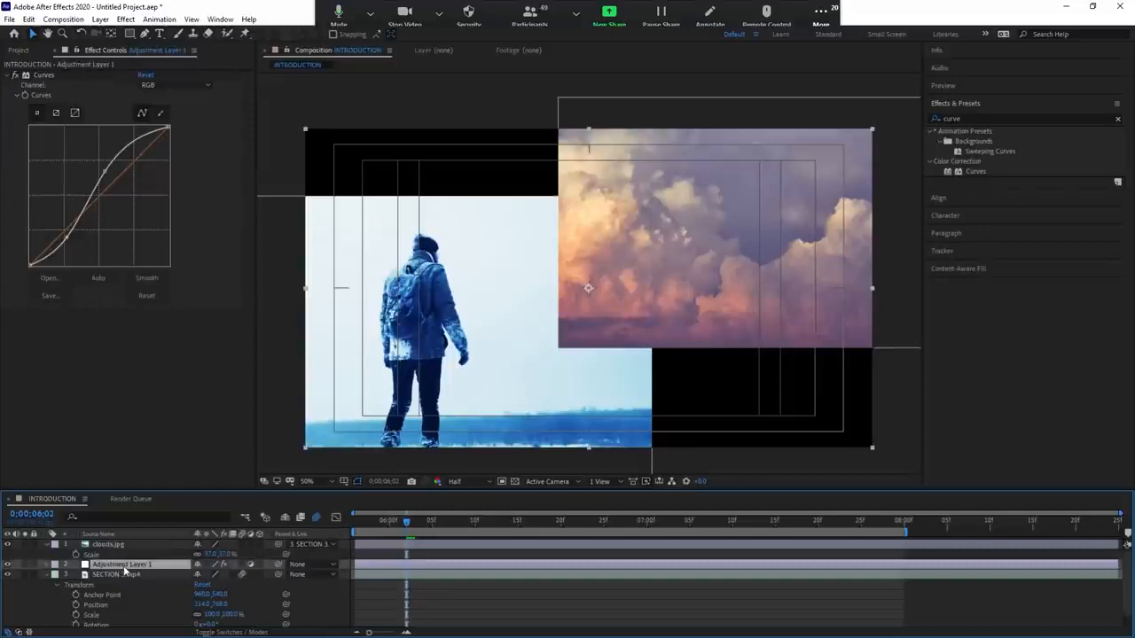
{"action": "left_click", "coordinate": [137, 575]}
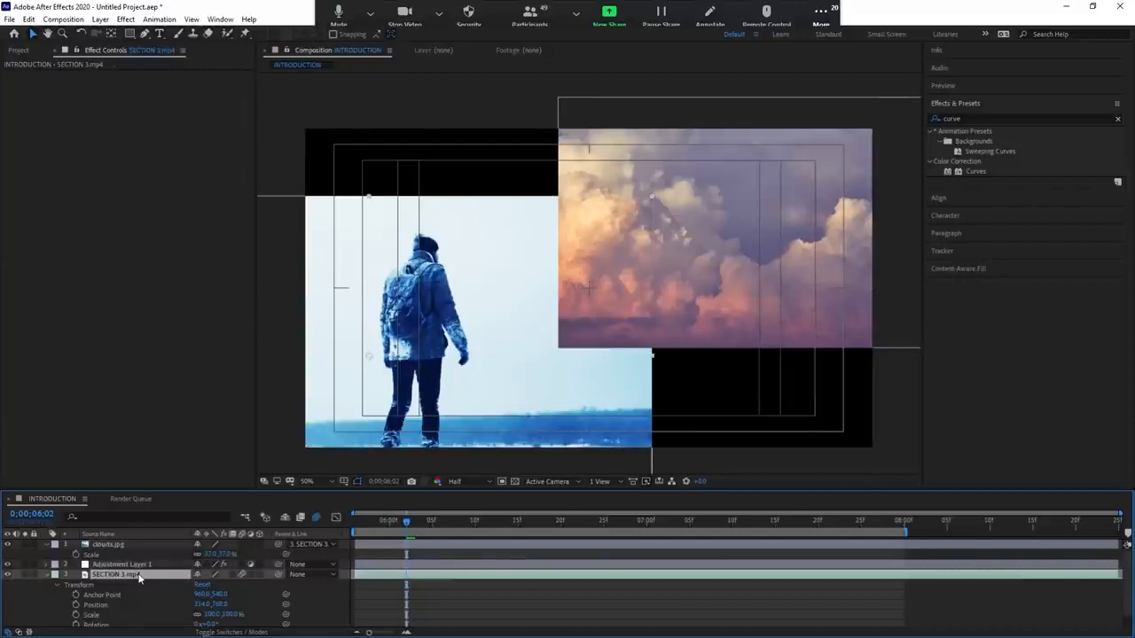
{"action": "left_click", "coordinate": [140, 565]}
{"action": "left_click", "coordinate": [138, 575]}
{"action": "left_click", "coordinate": [143, 565]}
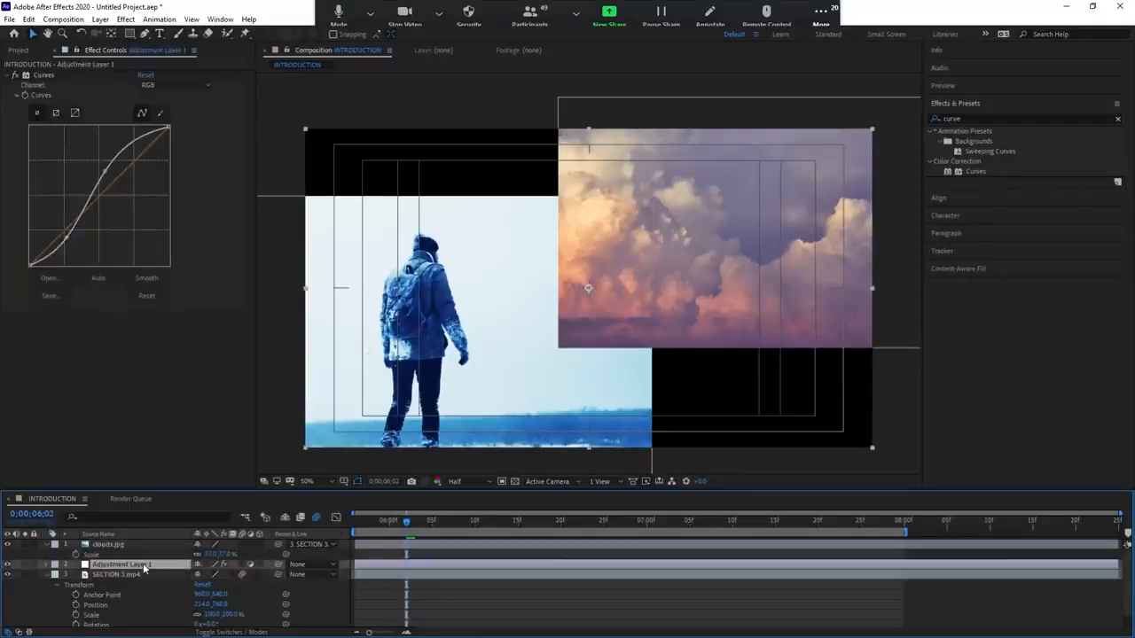
{"action": "left_click", "coordinate": [140, 575]}
{"action": "left_click", "coordinate": [141, 566]}
Return the adjustment layer to the top of the stack, scrub to 0;00;06;08, and delete the layer
{"action": "left_click_drag", "start_coordinate": [141, 566], "coordinate": [139, 545]}
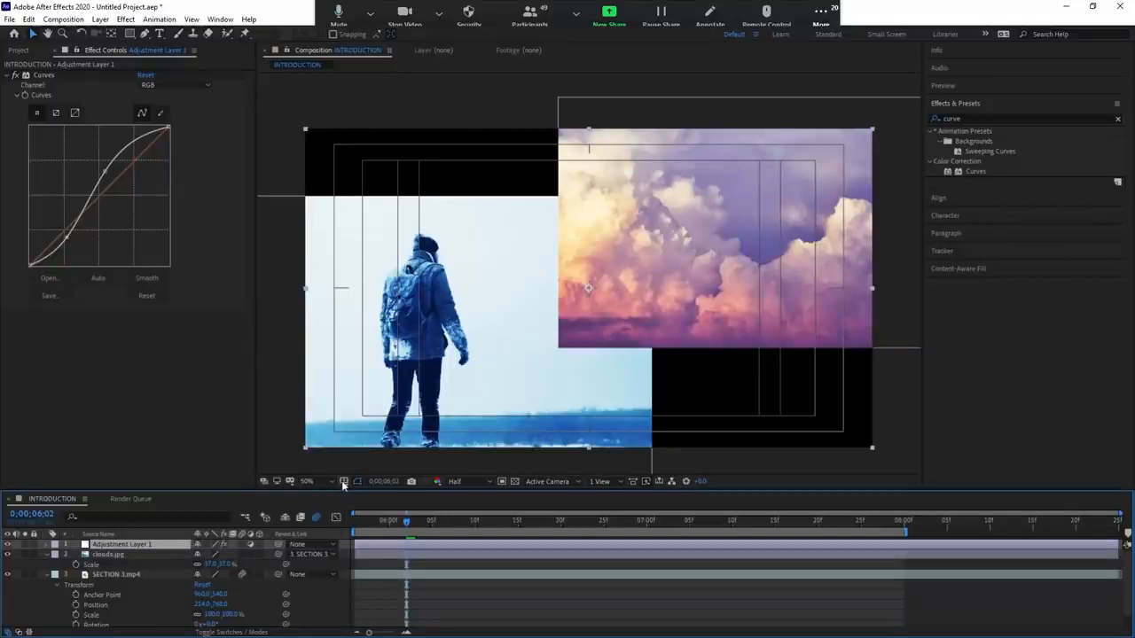
{"action": "mouse_move", "coordinate": [440, 521]}
{"action": "left_mouse_down"}
{"action": "mouse_move", "coordinate": [408, 521]}
{"action": "mouse_move", "coordinate": [458, 521]}
{"action": "left_mouse_up"}
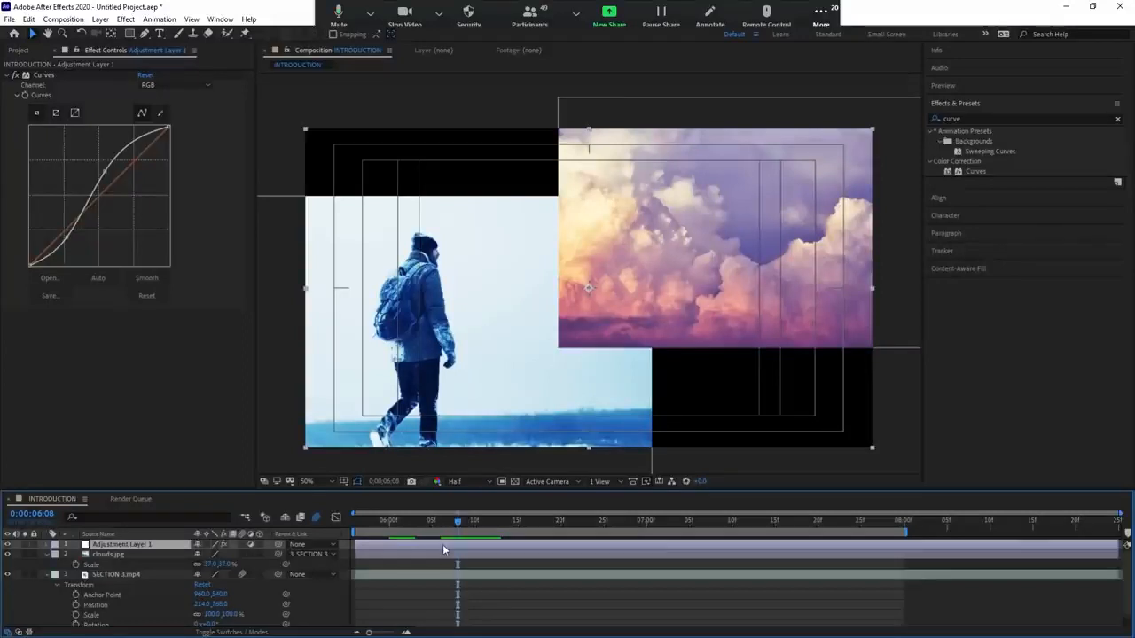
{"action": "left_click", "coordinate": [434, 561]}
{"action": "left_click", "coordinate": [435, 543]}
{"action": "key", "text": "Delete"}
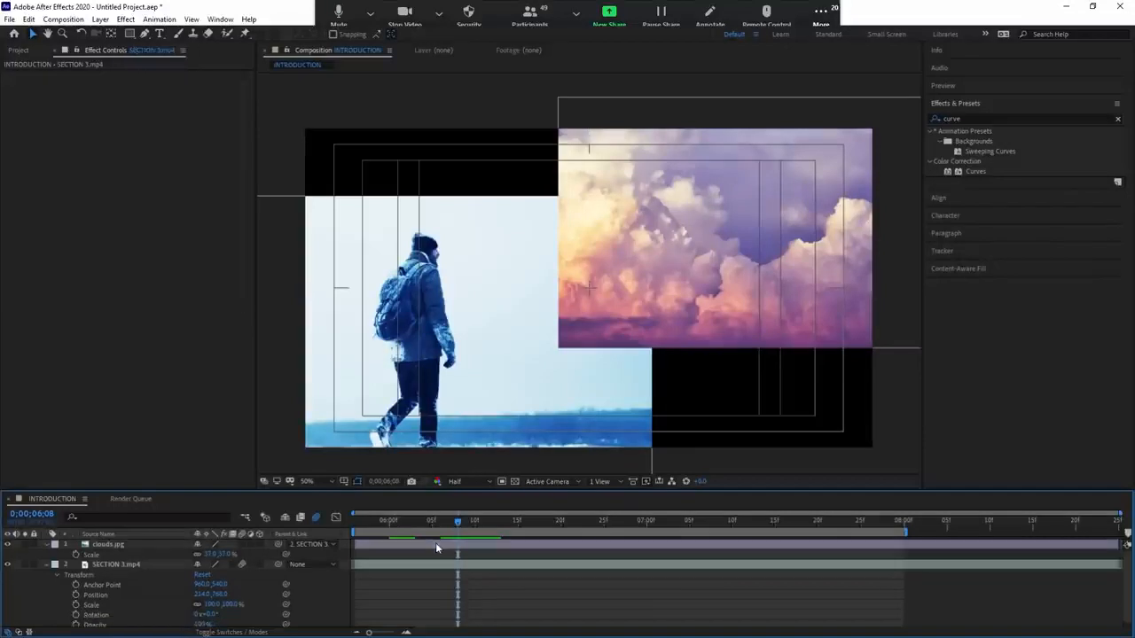
Move the playhead to 0;00;06;03, and add a full-frame deep red solid at the bottom of the layer stack as background
{"action": "left_click", "coordinate": [413, 544]}
{"action": "left_click", "coordinate": [413, 538]}
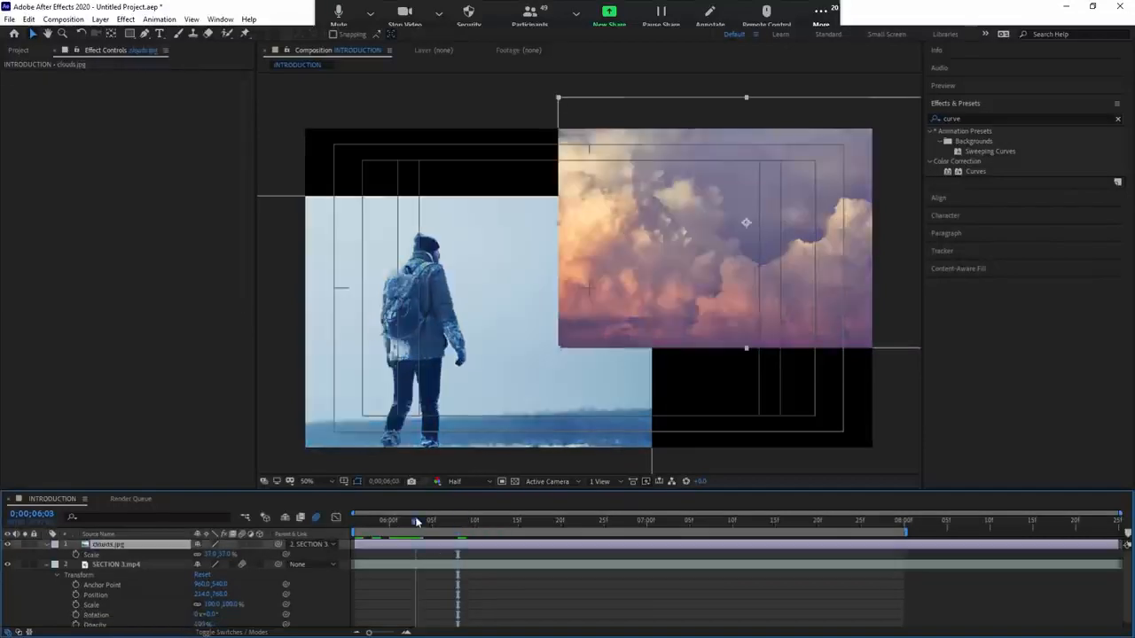
{"action": "left_click", "coordinate": [468, 589]}
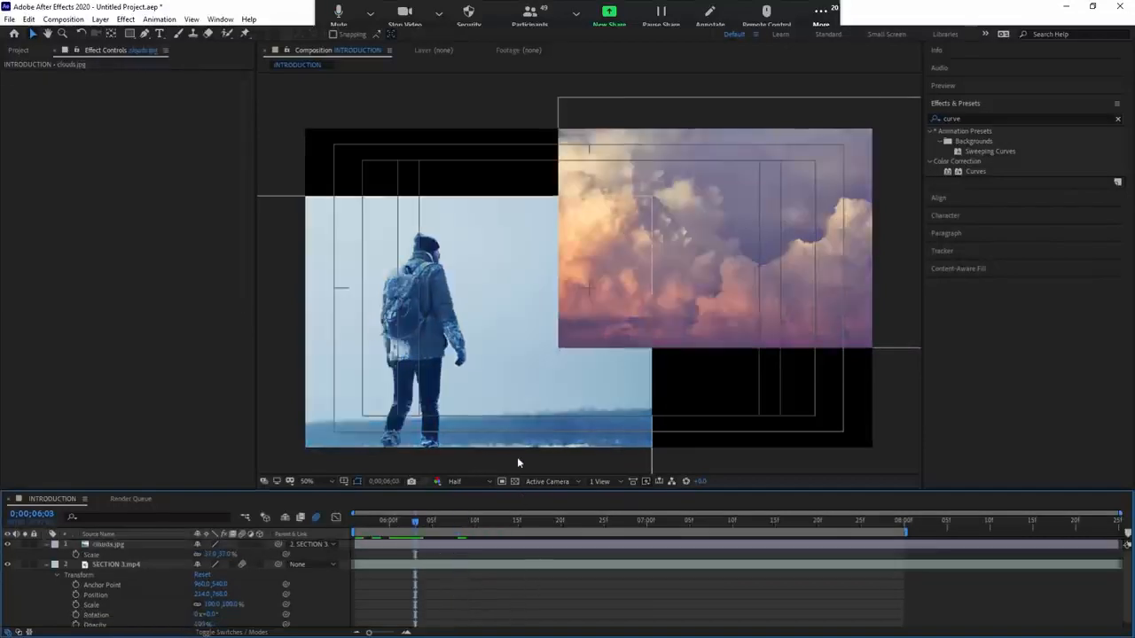
{"action": "key", "text": "ctrl+y"}
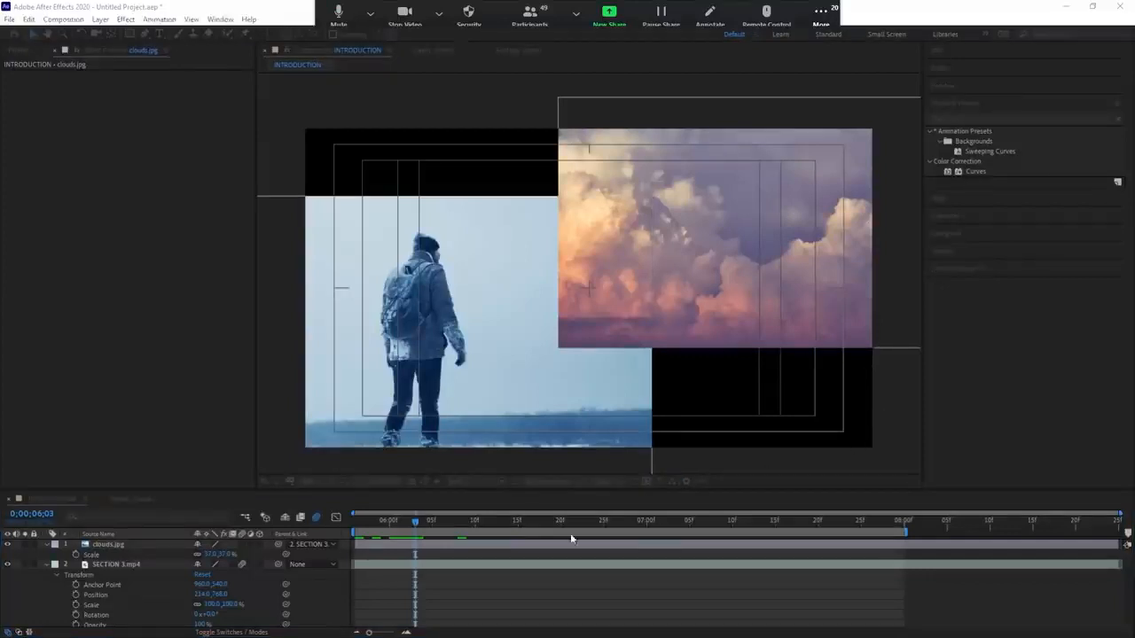
{"action": "key", "text": "Return"}
{"action": "left_click_drag", "start_coordinate": [144, 544], "coordinate": [172, 611]}
{"action": "left_click", "coordinate": [691, 239]}
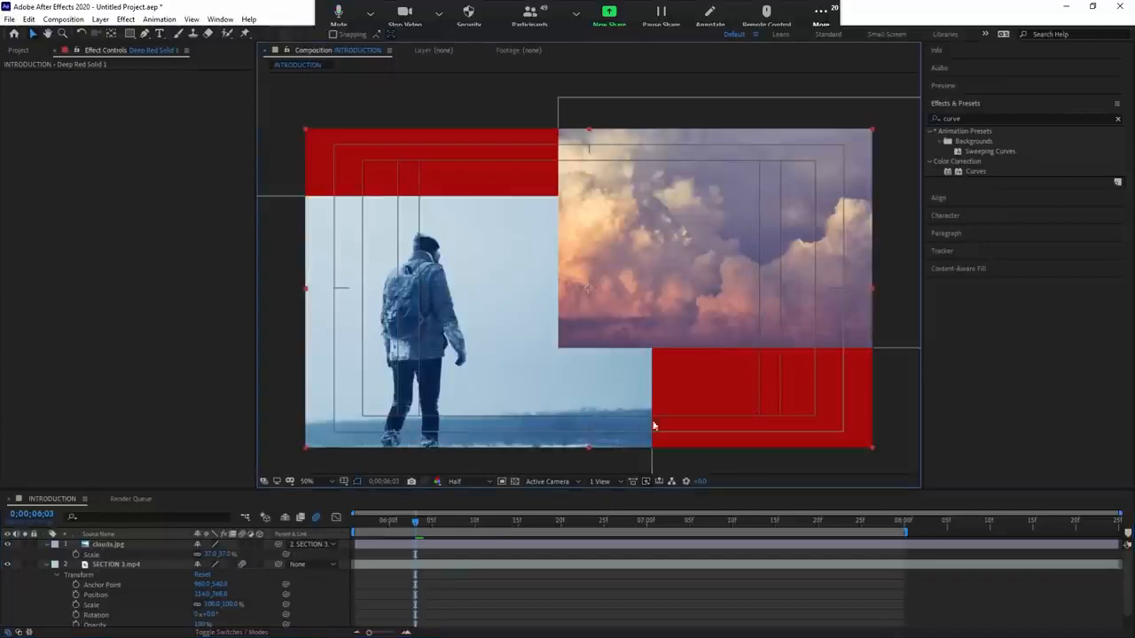
Reduce the Scale of the clouds.jpg layer to 11%
{"action": "left_click", "coordinate": [441, 548]}
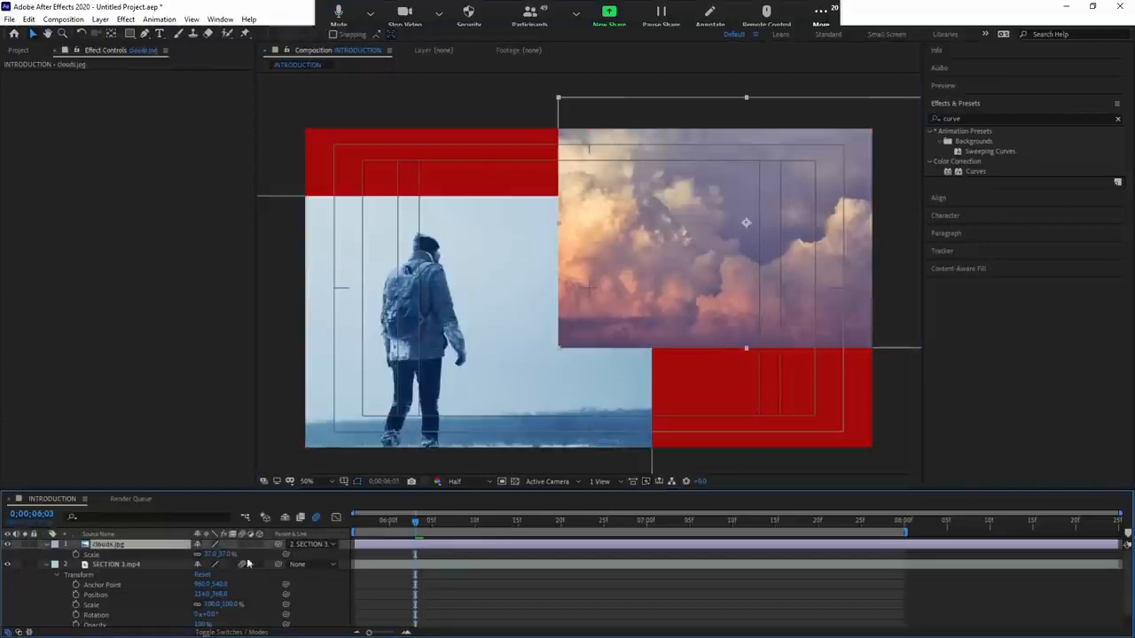
{"action": "key", "text": "s"}
{"action": "key", "text": "s"}
{"action": "mouse_move", "coordinate": [209, 554]}
{"action": "left_mouse_down"}
{"action": "mouse_move", "coordinate": [190, 554]}
{"action": "mouse_move", "coordinate": [200, 555]}
{"action": "left_mouse_up"}
{"action": "left_click", "coordinate": [403, 556]}
{"action": "left_click", "coordinate": [401, 545]}
Show only the Scale property of SECTION 3.mp4 and enlarge the clip to 138%
{"action": "left_click", "coordinate": [396, 565]}
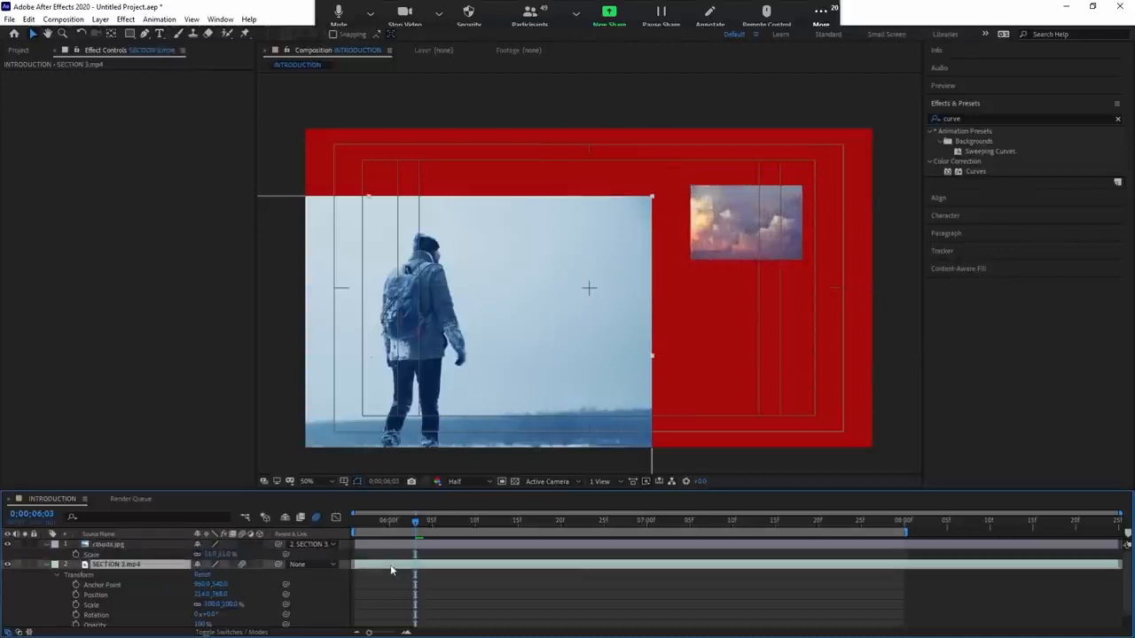
{"action": "key", "text": "s"}
{"action": "mouse_move", "coordinate": [217, 574]}
{"action": "left_mouse_down"}
{"action": "mouse_move", "coordinate": [201, 578]}
{"action": "mouse_move", "coordinate": [237, 576]}
{"action": "left_mouse_up"}
Set the parent of clouds.jpg to None, and move the image fully inside the frame's upper right corner
{"action": "left_click", "coordinate": [316, 545]}
{"action": "left_click", "coordinate": [316, 566]}
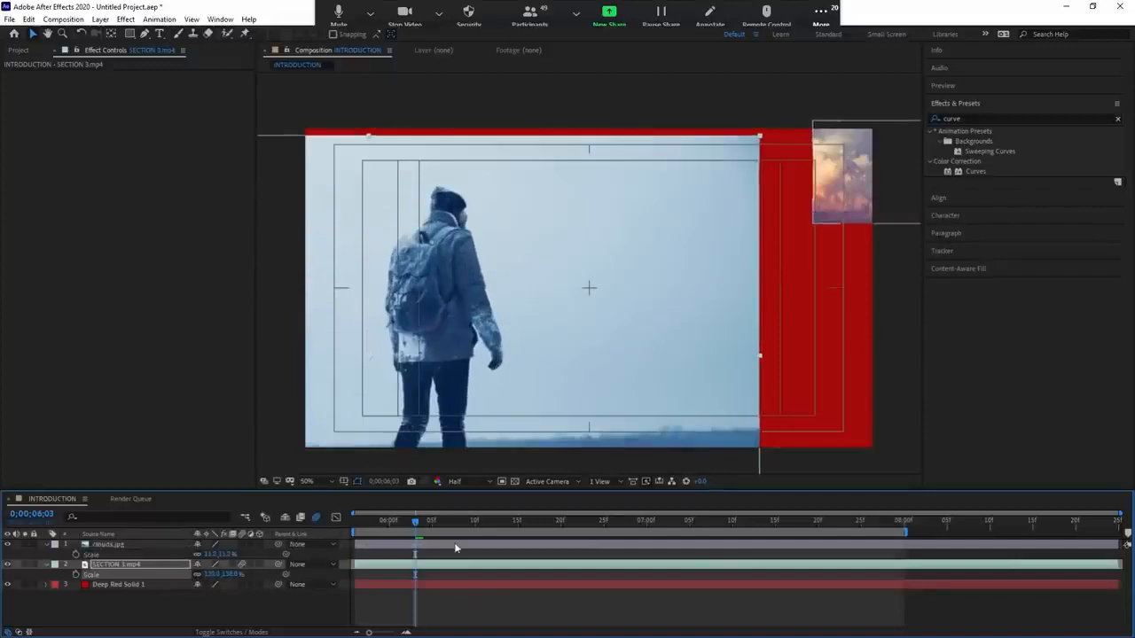
{"action": "left_click", "coordinate": [461, 545]}
{"action": "left_click_drag", "start_coordinate": [829, 194], "coordinate": [742, 243]}
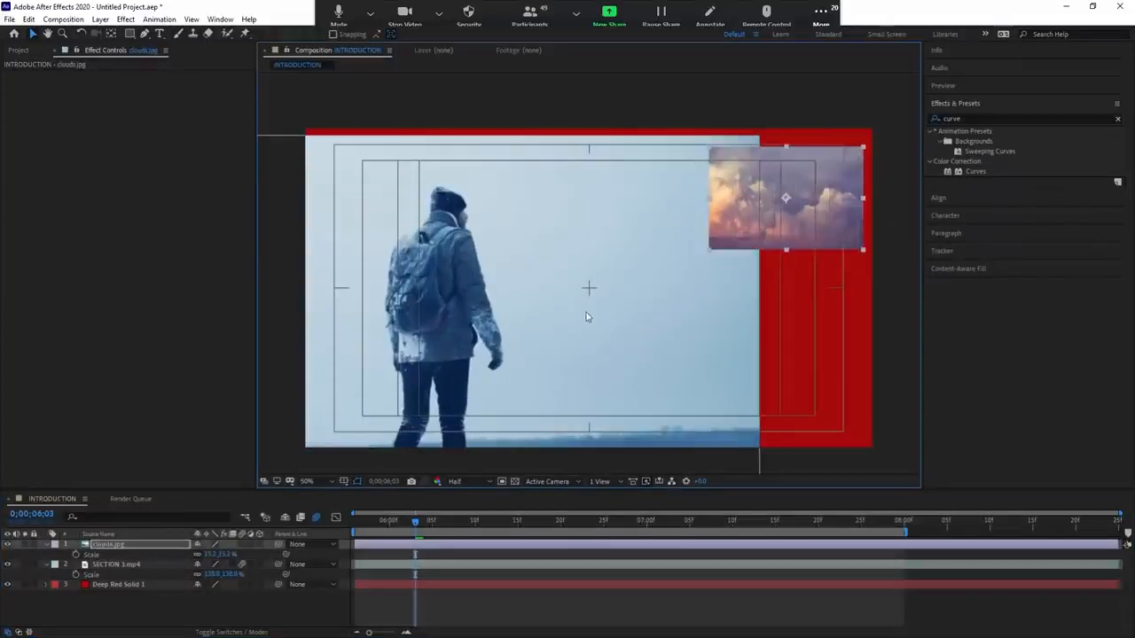
Reduce the SECTION 3 clip's Scale to 35%, and place it just below the clouds image on the frame's right side
{"action": "left_click", "coordinate": [532, 404]}
{"action": "left_click_drag", "start_coordinate": [215, 575], "coordinate": [155, 586]}
{"action": "left_click_drag", "start_coordinate": [386, 388], "coordinate": [768, 359]}
Add the white text "asdfsd" above the red solid layer, in the upper left part of the frame
{"action": "left_click", "coordinate": [473, 317]}
{"action": "left_click", "coordinate": [162, 33]}
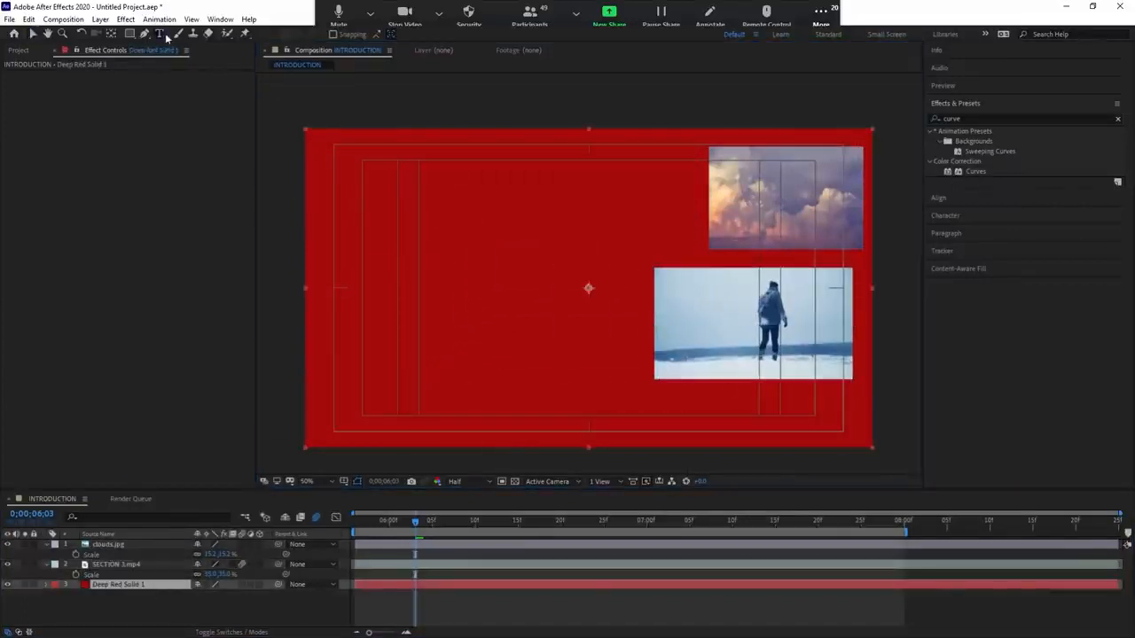
{"action": "left_click", "coordinate": [445, 310]}
{"action": "type", "text": "asdf"}
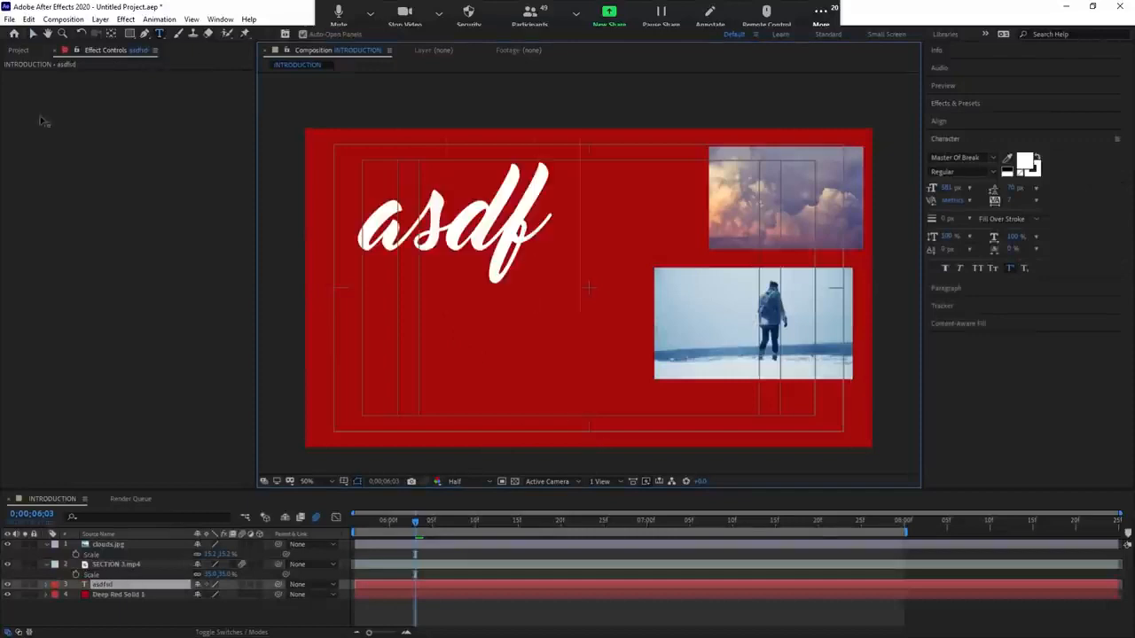
{"action": "type", "text": "fsd"}
{"action": "left_click", "coordinate": [33, 33]}
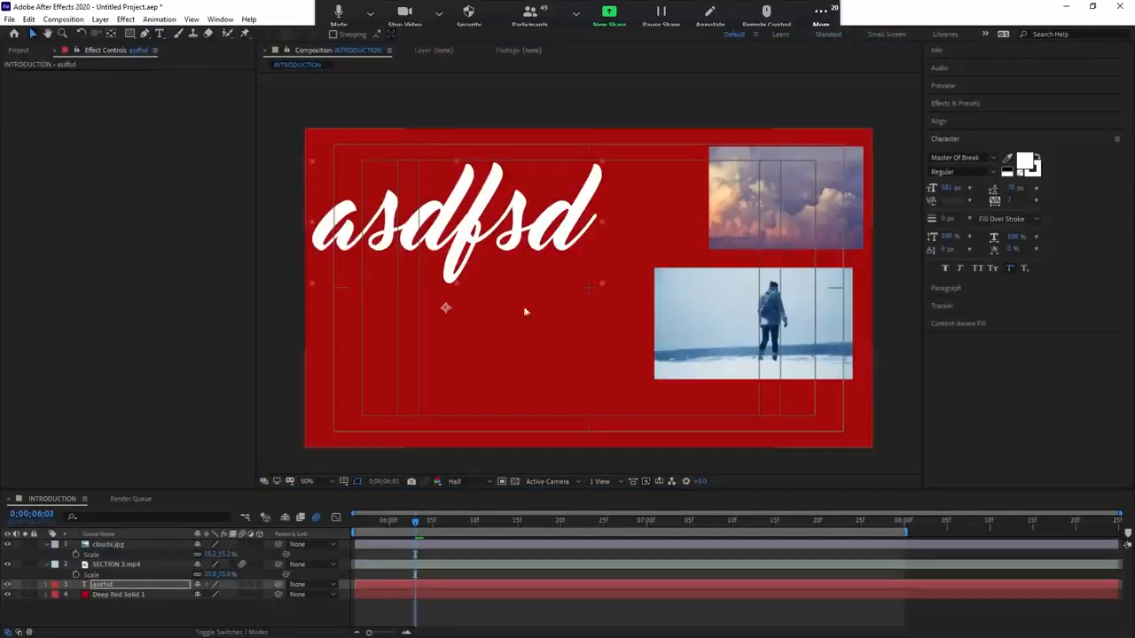
Move the "asdfsd" text down toward the frame's middle, and delete the text layer
{"action": "left_click", "coordinate": [467, 251]}
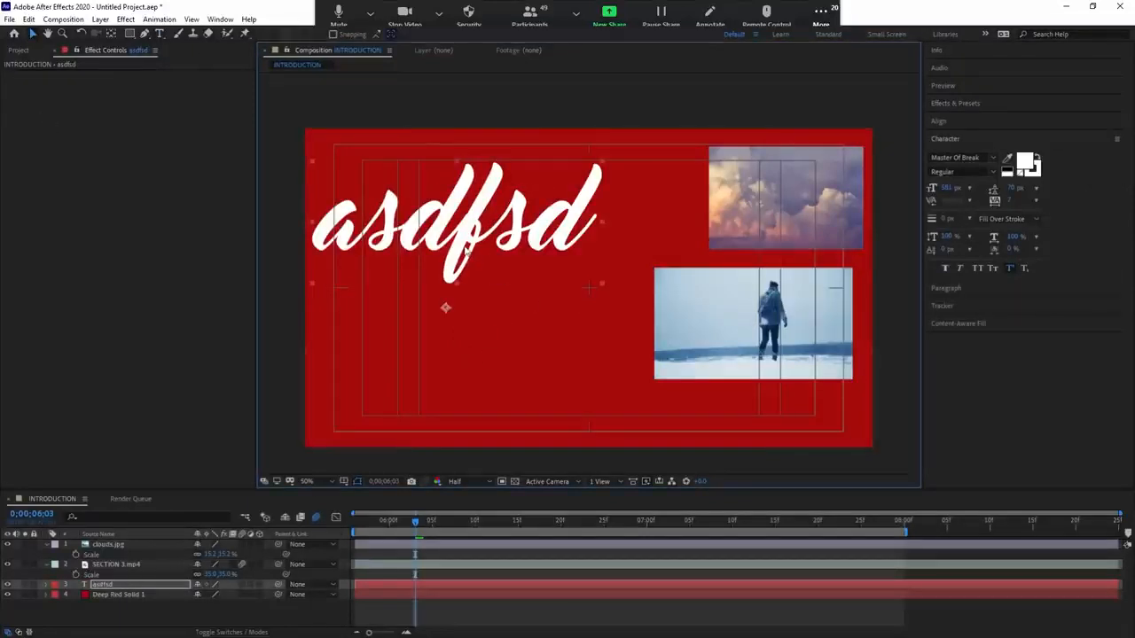
{"action": "left_click_drag", "start_coordinate": [467, 250], "coordinate": [483, 308]}
{"action": "key", "text": "Delete"}
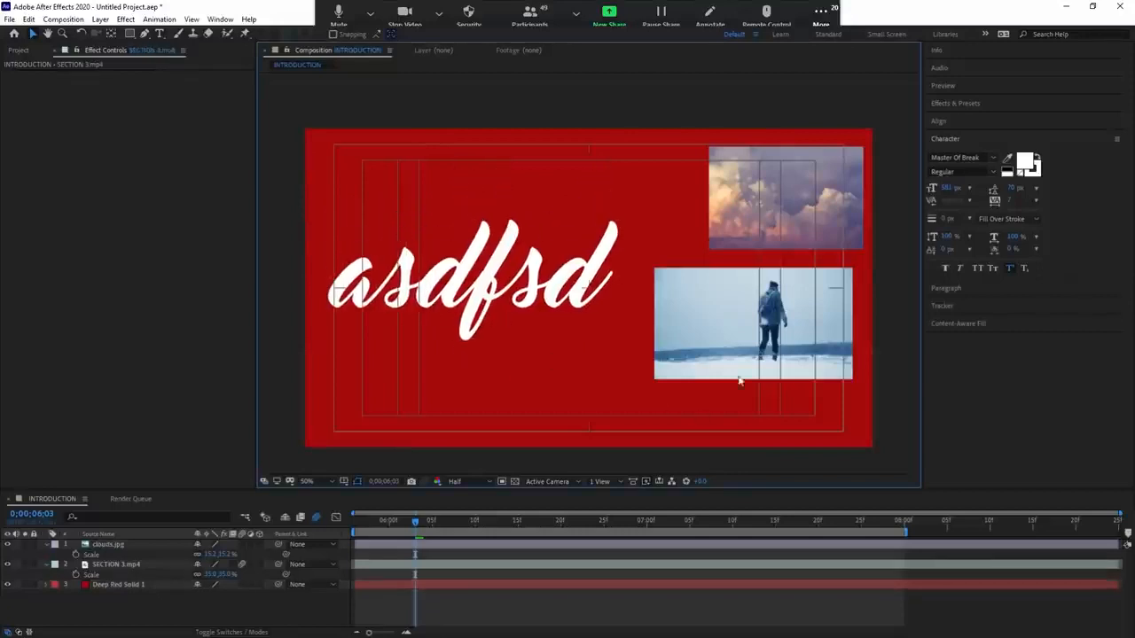
Delete the SECTION 3 clip and the clouds.jpg image from the INTRODUCTION composition
{"action": "left_click", "coordinate": [749, 350]}
{"action": "key", "text": "Delete"}
{"action": "left_click", "coordinate": [751, 244]}
{"action": "key", "text": "Delete"}
Set the current time to 0;00;06;15, and delete the Deep Red Solid 1 layer to empty the composition
{"action": "left_click", "coordinate": [590, 546]}
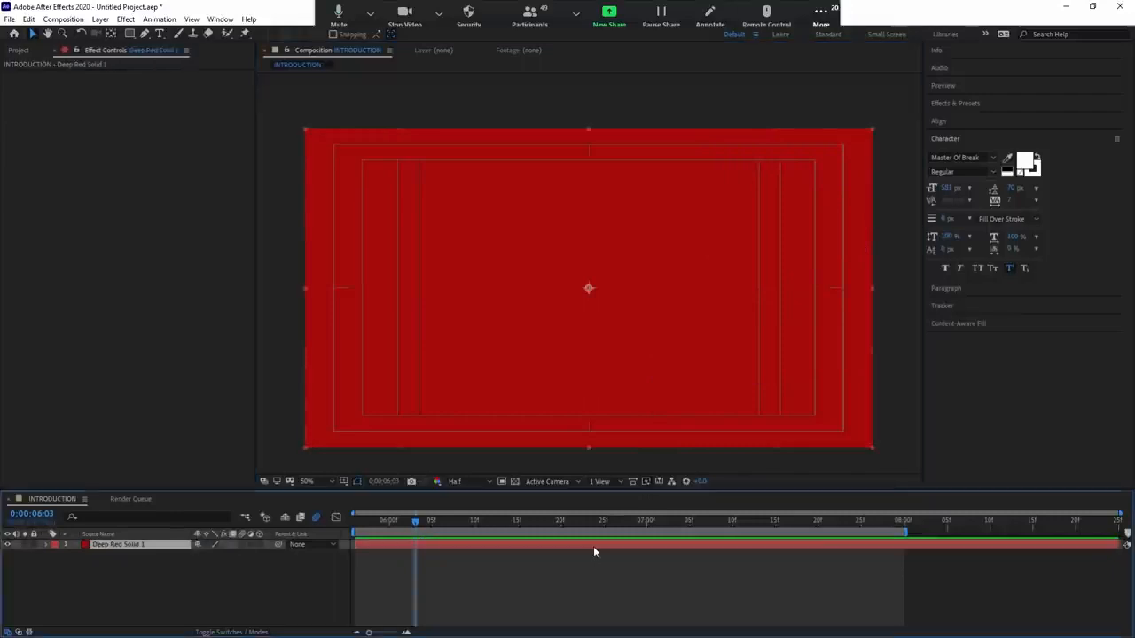
{"action": "left_click", "coordinate": [552, 529]}
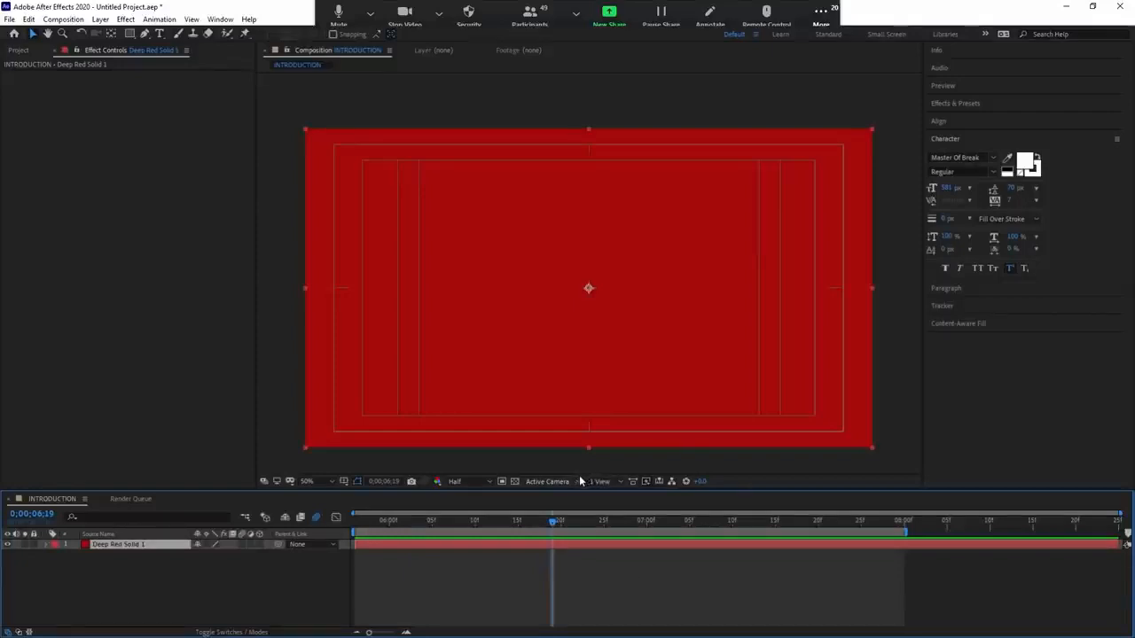
{"action": "left_click", "coordinate": [536, 568]}
{"action": "left_click", "coordinate": [518, 523]}
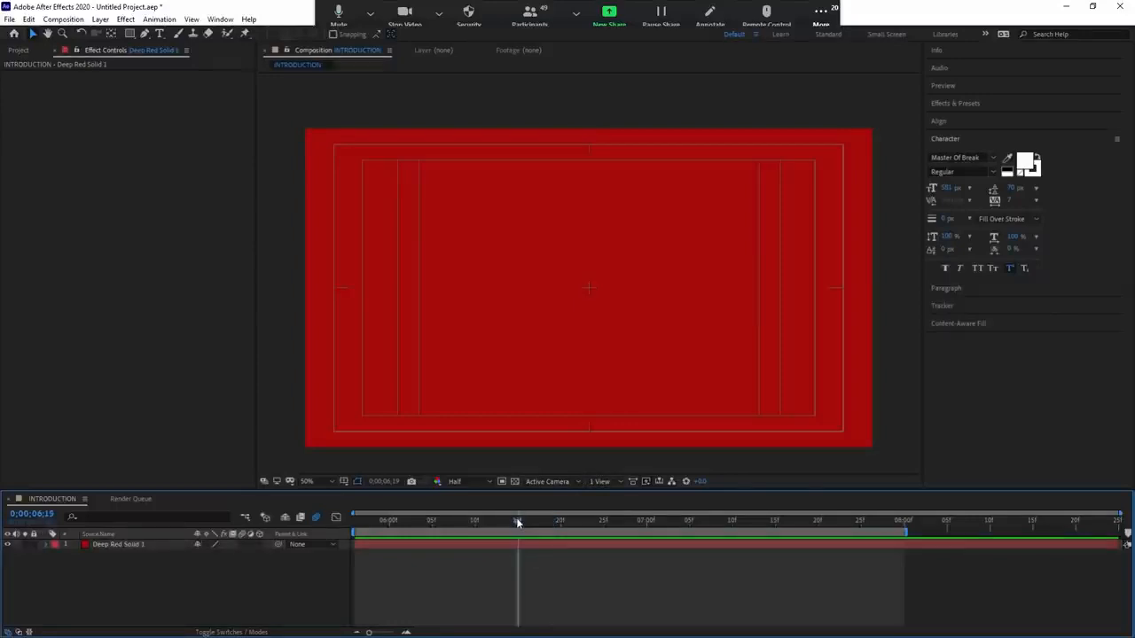
{"action": "left_click", "coordinate": [557, 547]}
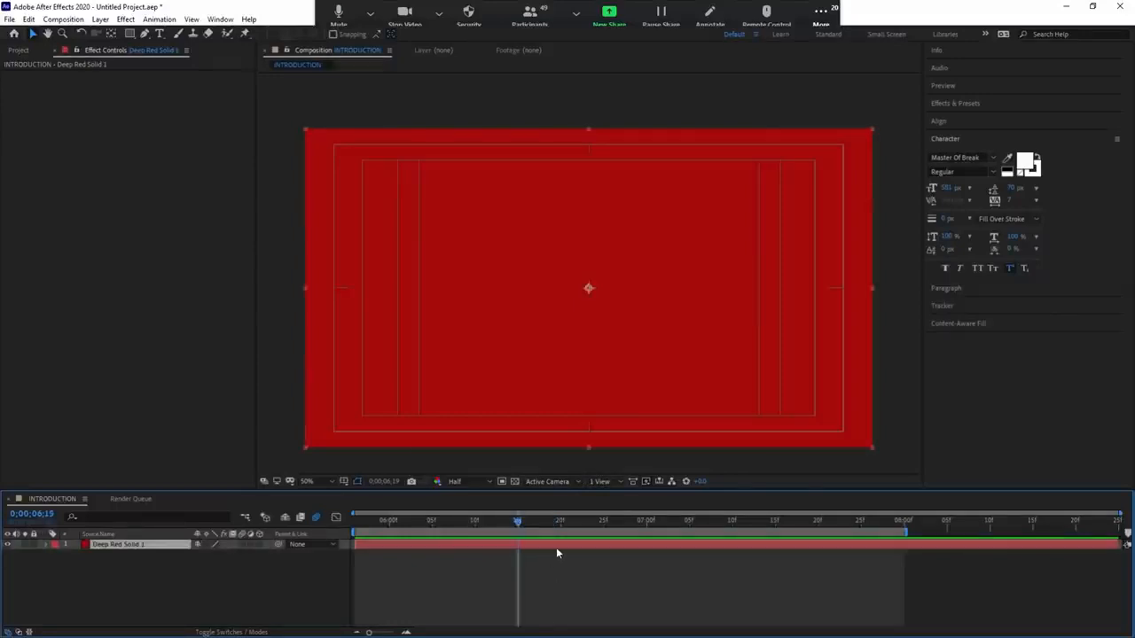
{"action": "key", "text": "Delete"}
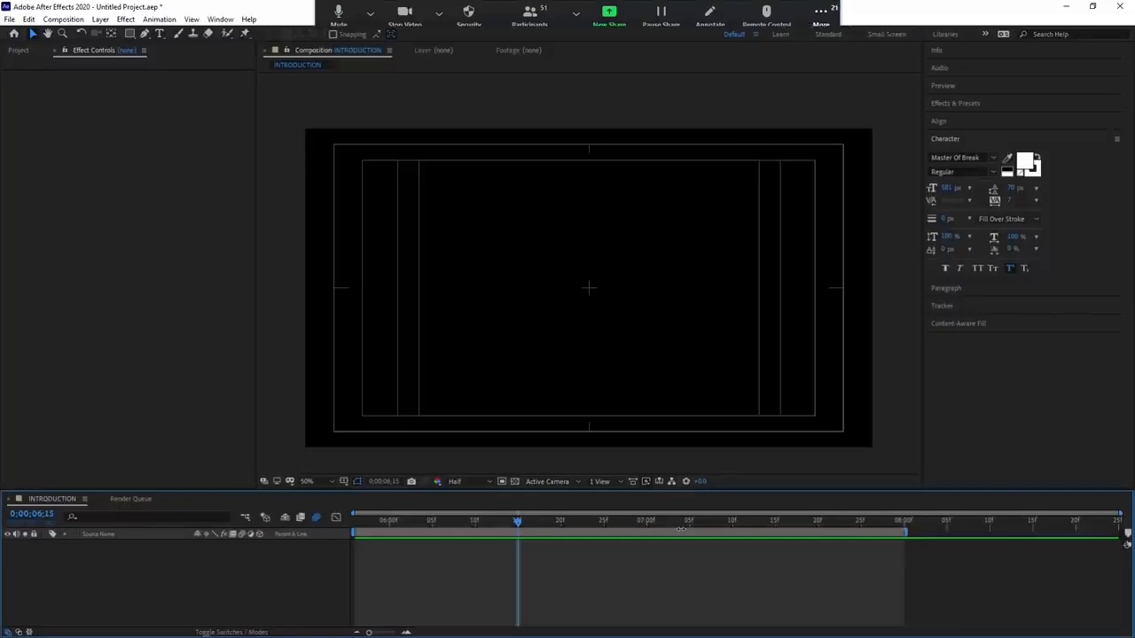
{"action": "left_click", "coordinate": [341, 632]}
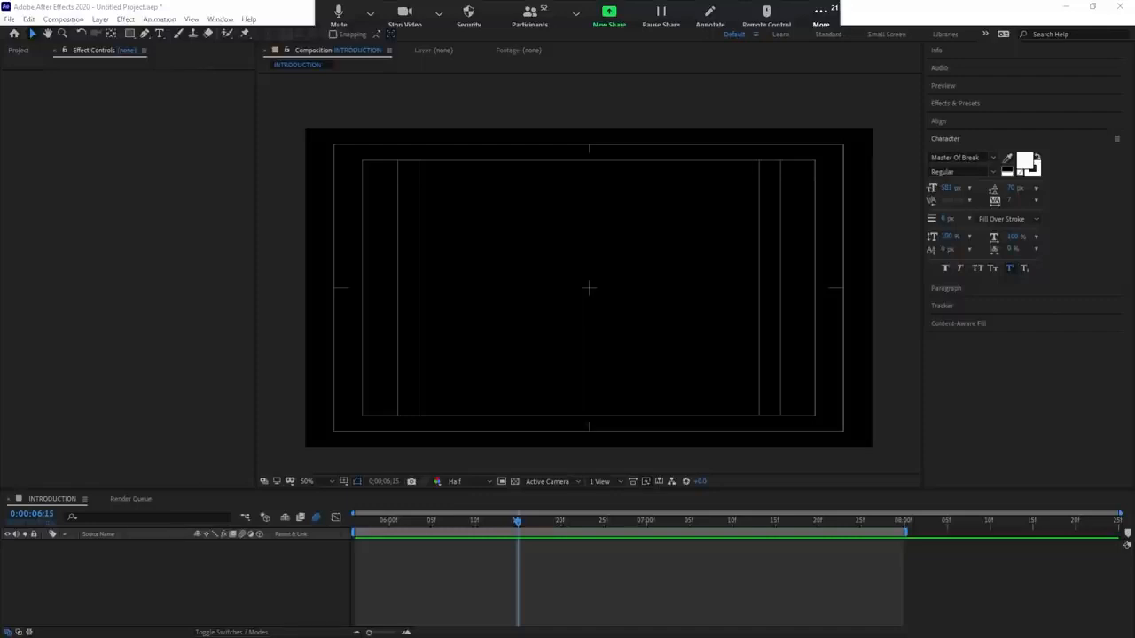
{"action": "key", "text": "alt+Tab"}
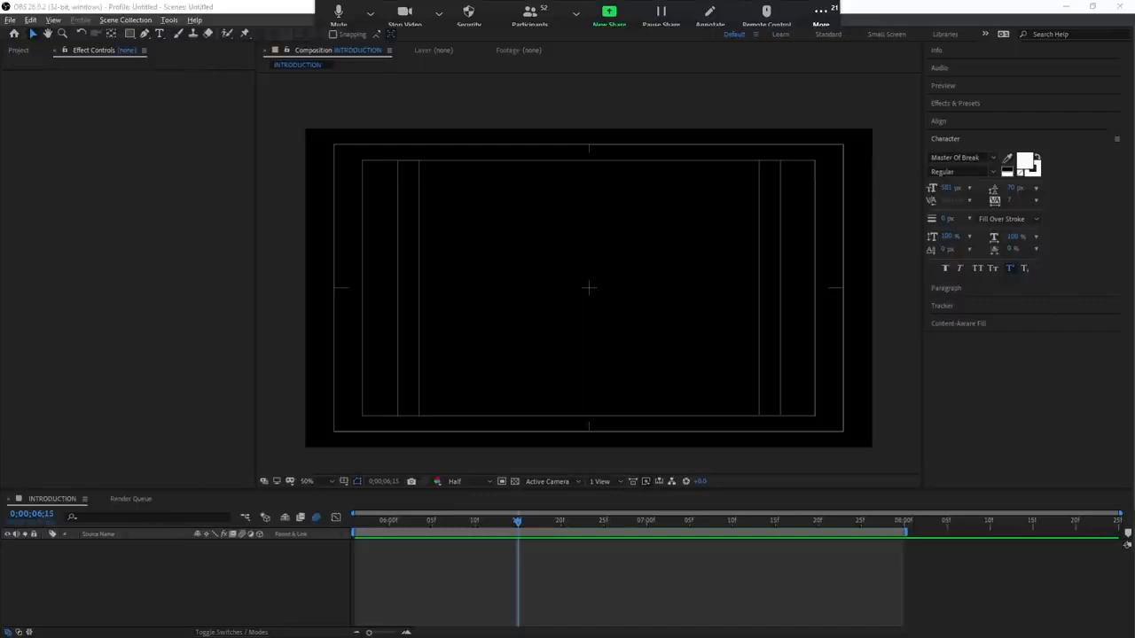